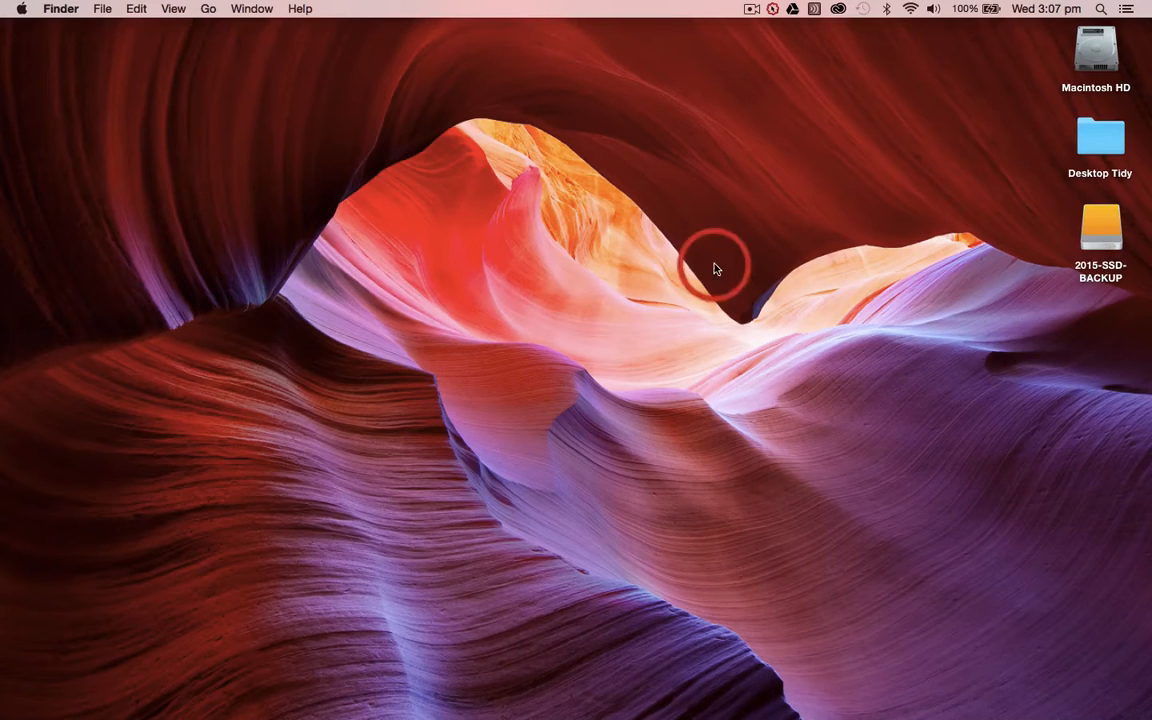
- Launch Lightroom and create a new catalog named 2015 in the Pictures folder
mouse_move(113, 716)
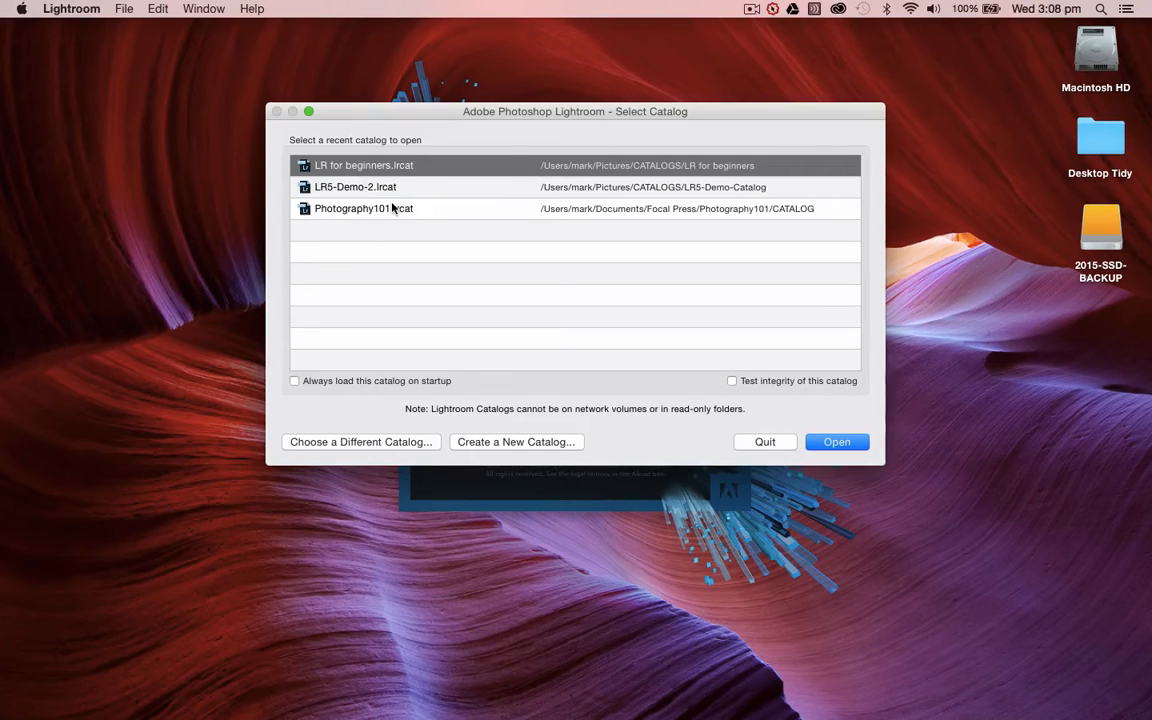
click(503, 446)
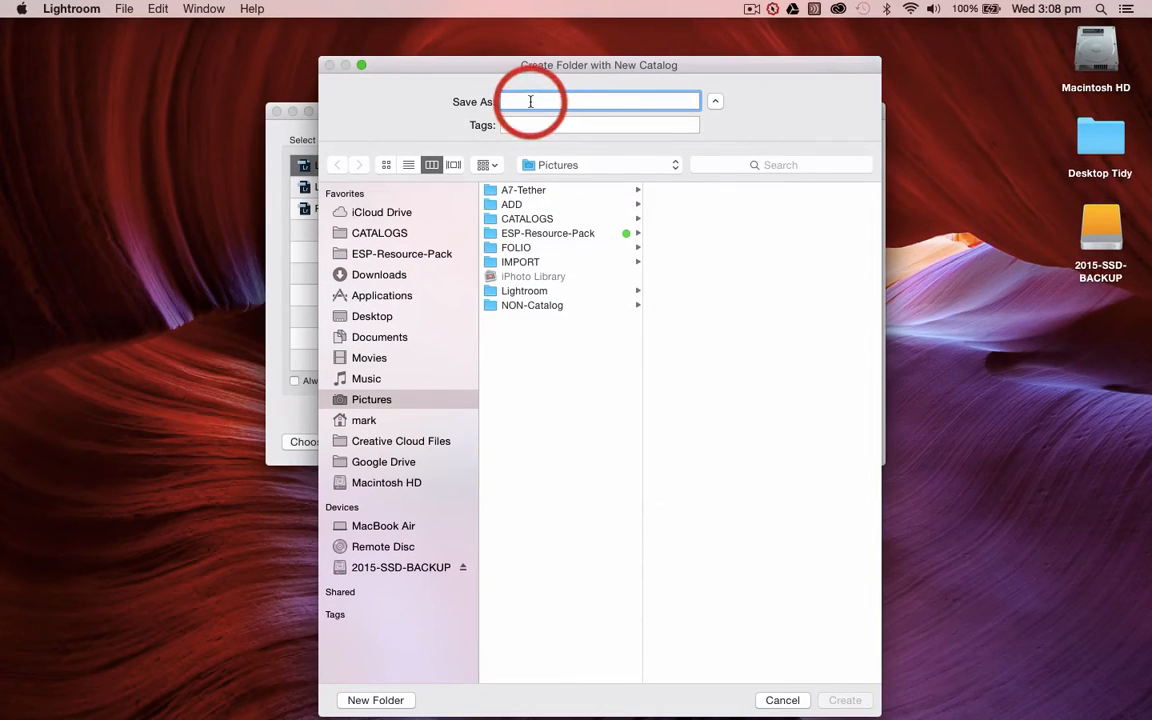
text(2015)
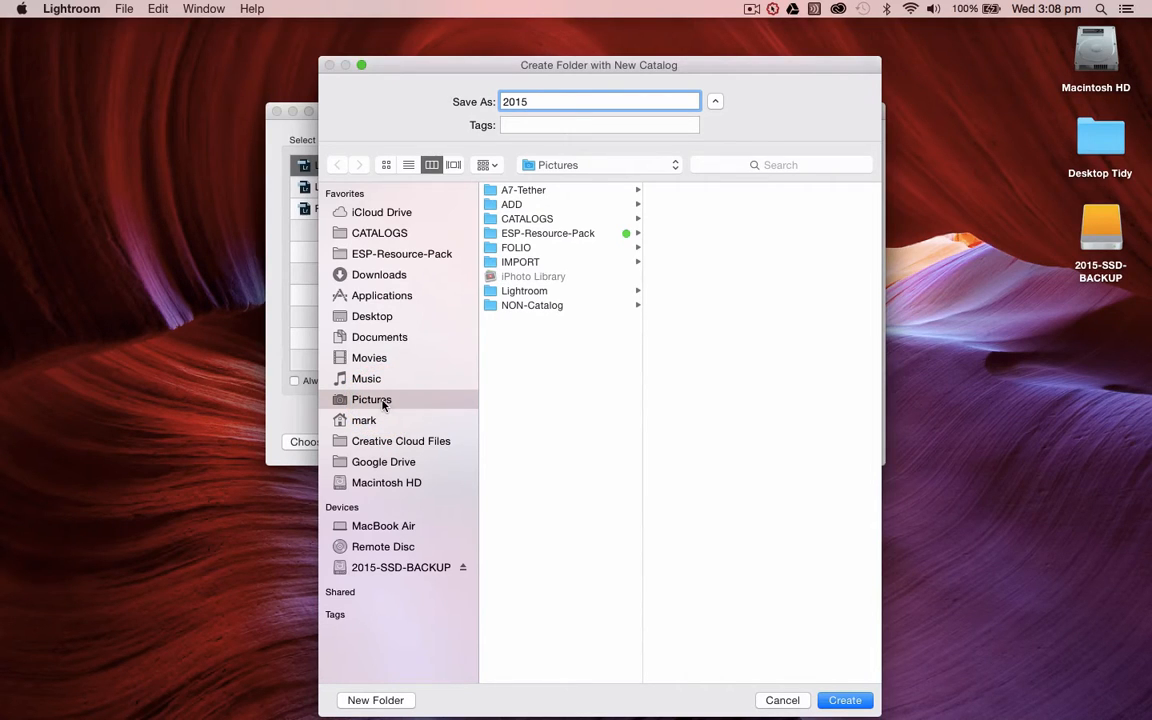
click(857, 705)
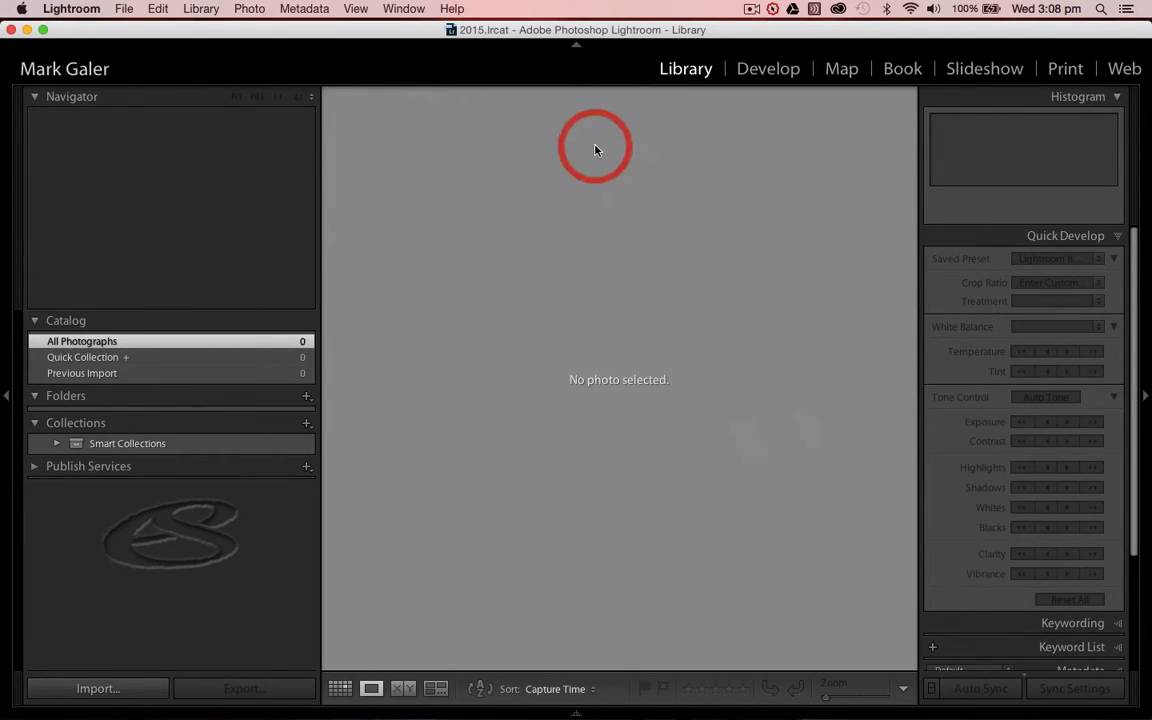
click(458, 12)
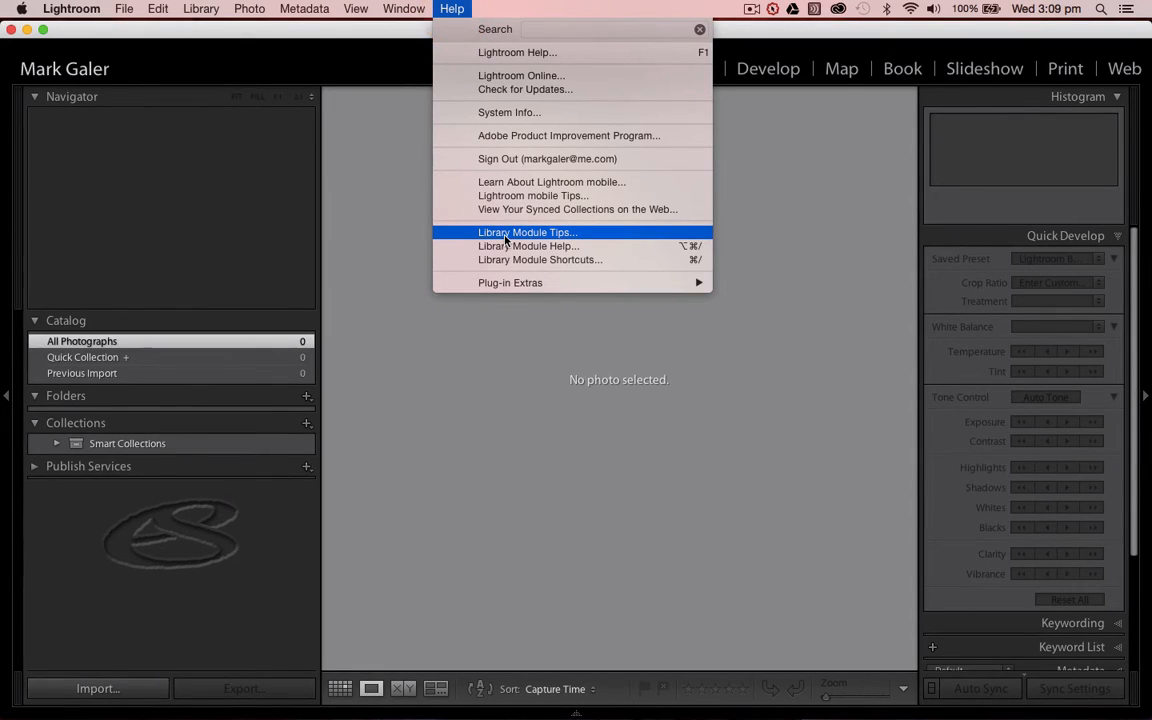
click(452, 12)
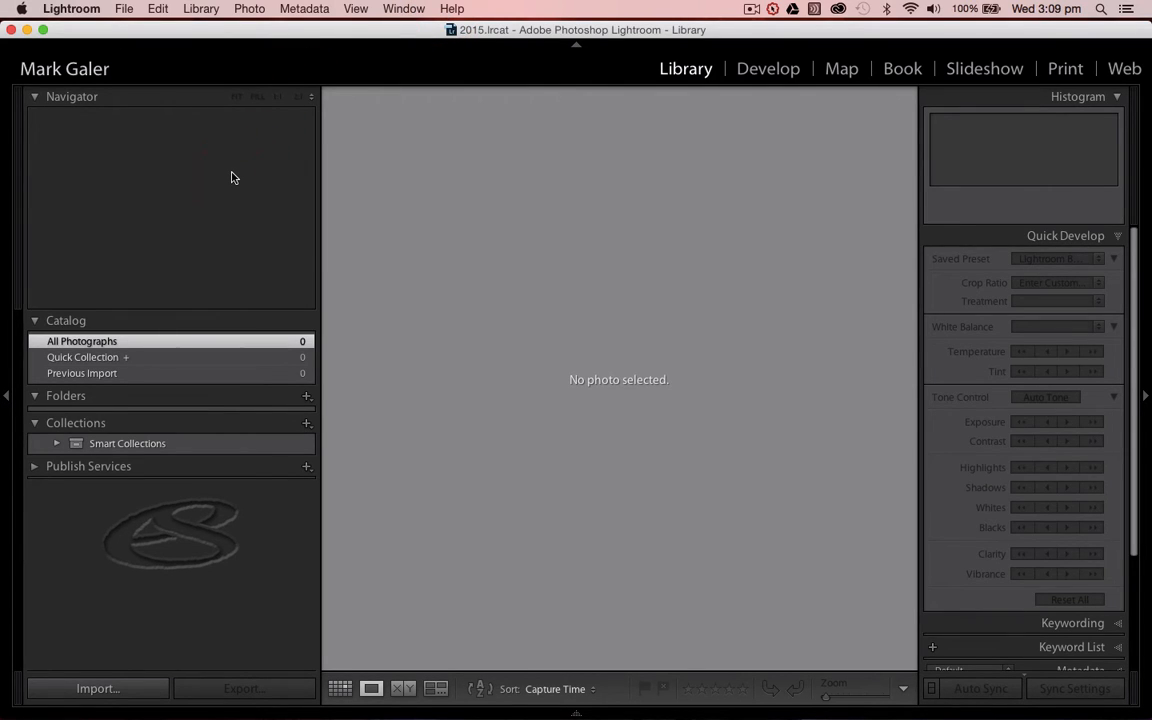
- Show the filmstrip in the Library module, trying out hiding and restoring the left panels and the toolbar
key(F7)
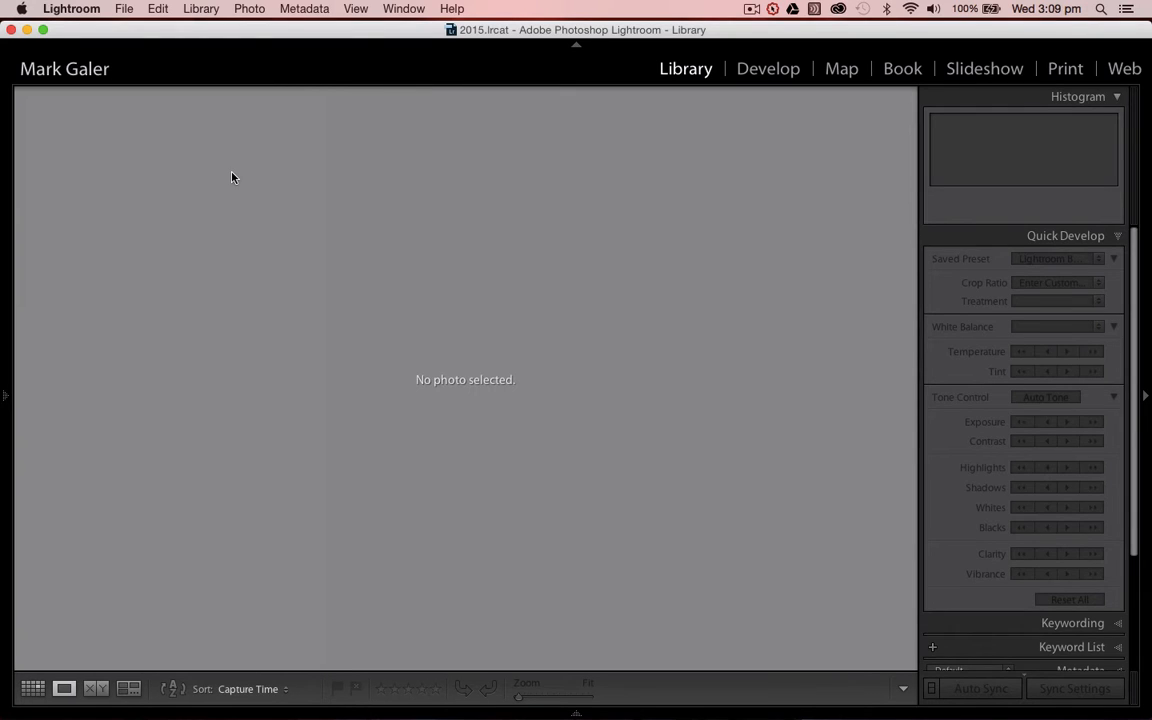
key(F7)
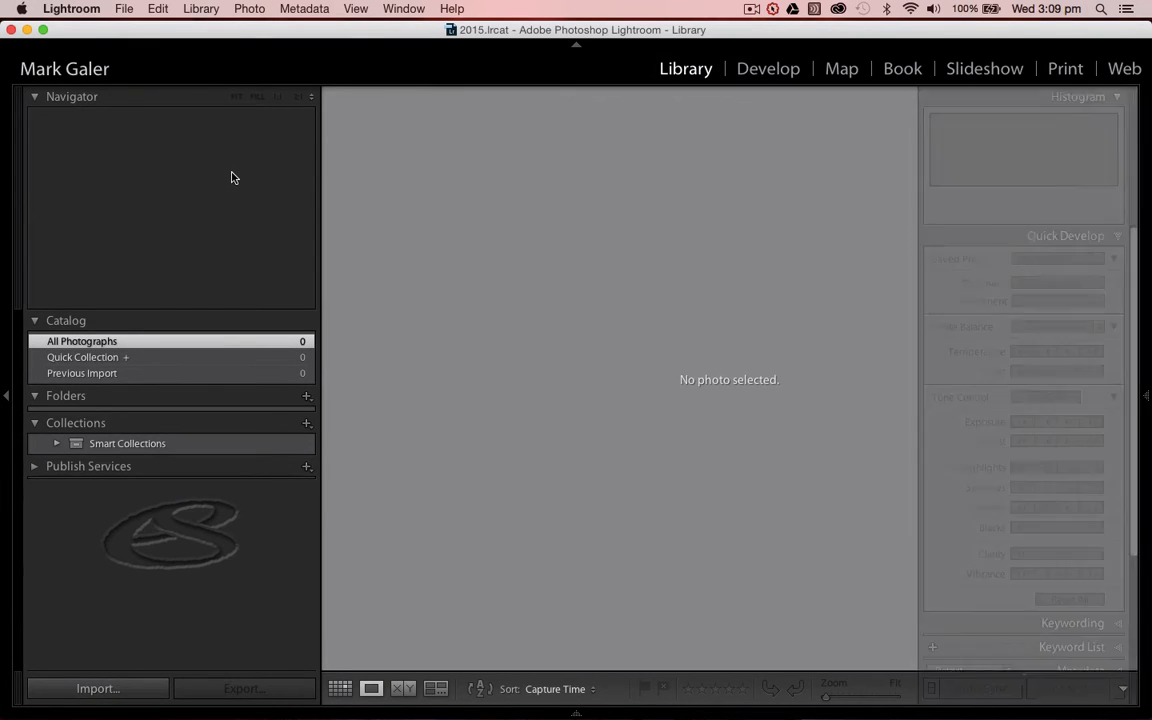
key(F6)
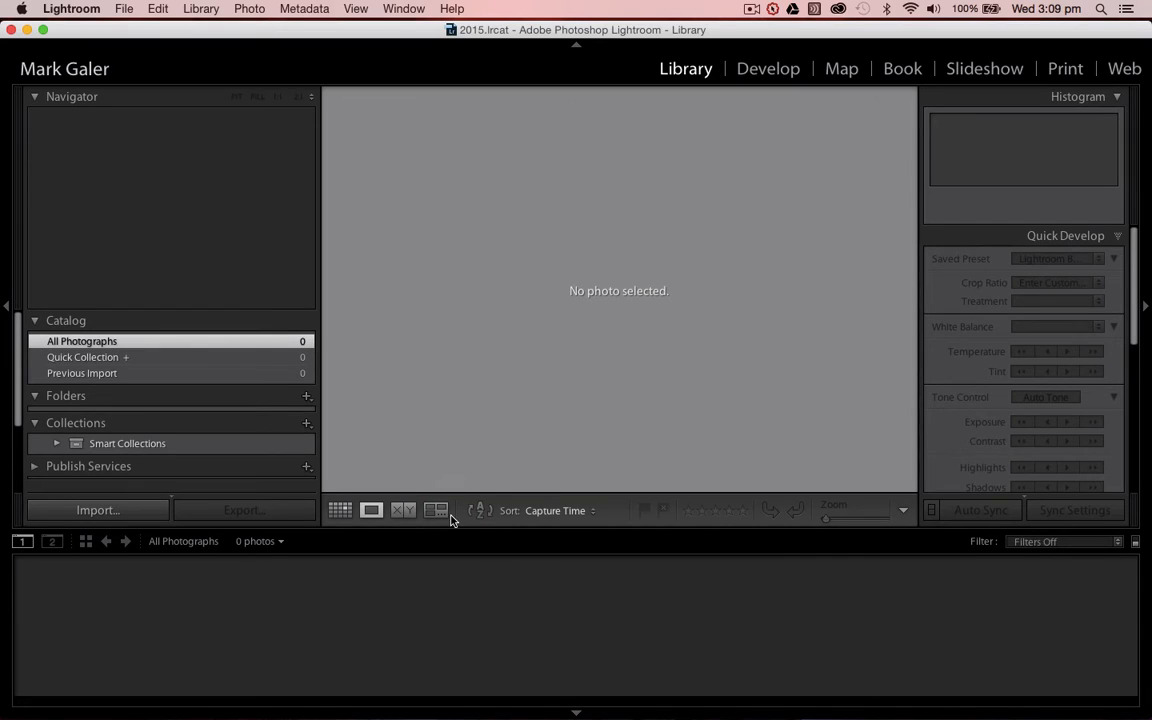
key(t)
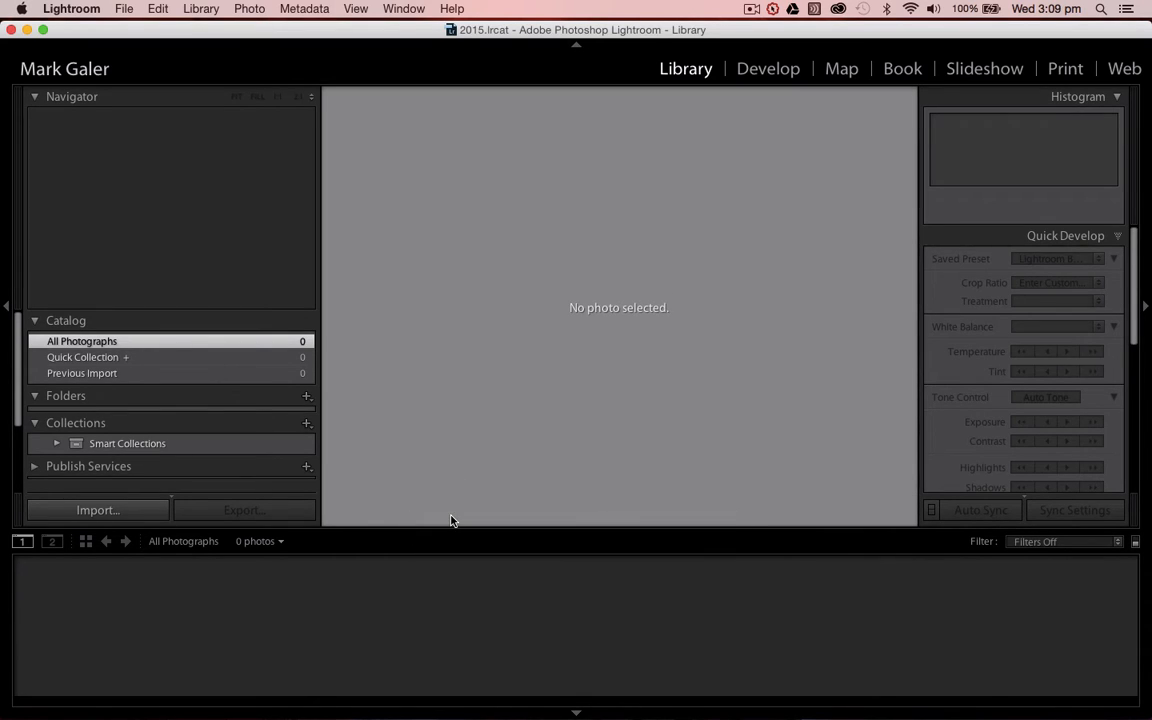
key(t)
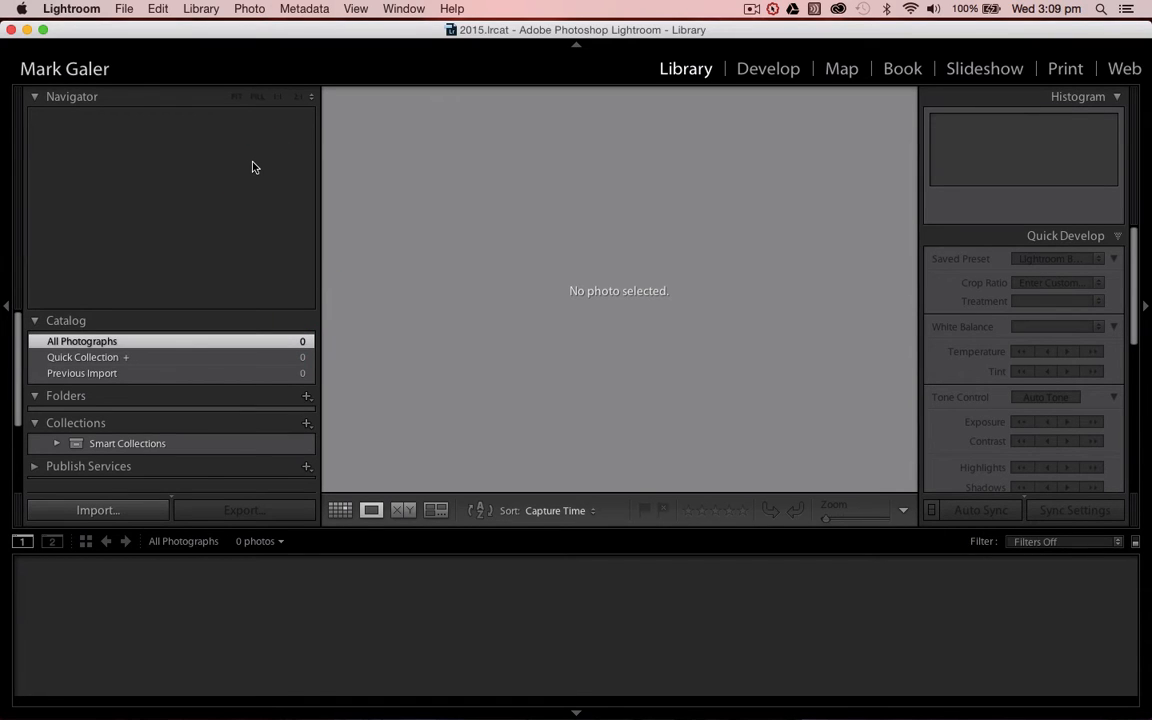
- Review the color space and bit depth choices for editing in Photoshop CC 2014 in the External Editing preferences
click(88, 10)
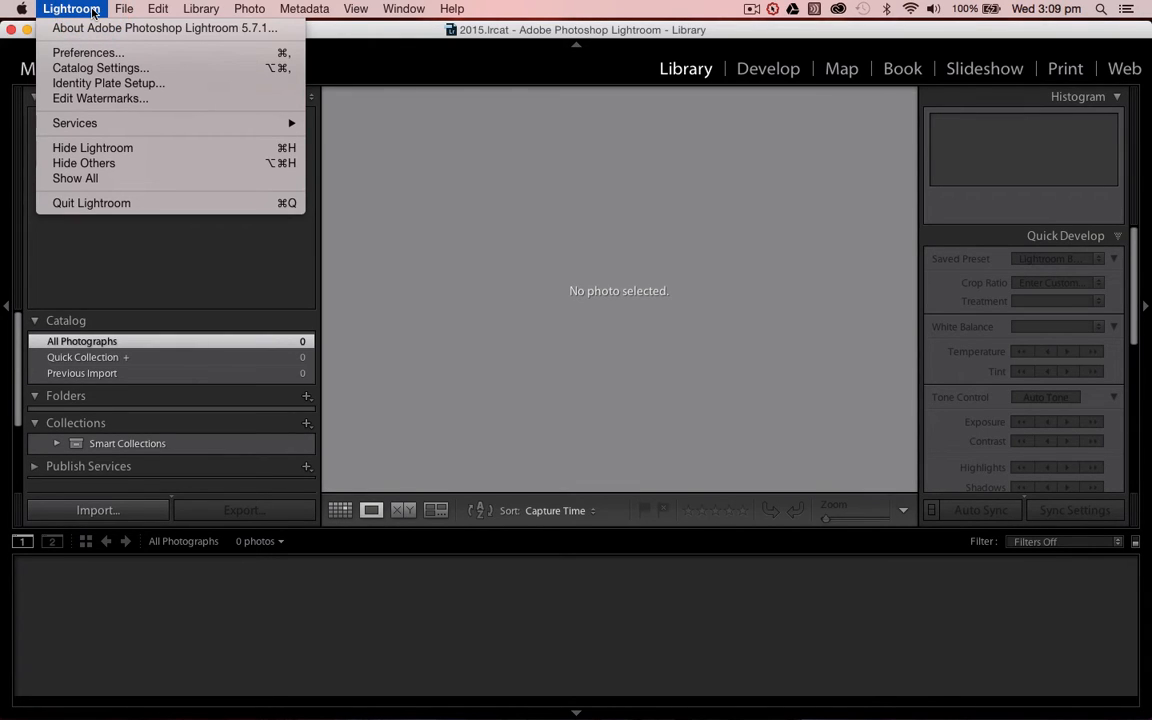
click(85, 53)
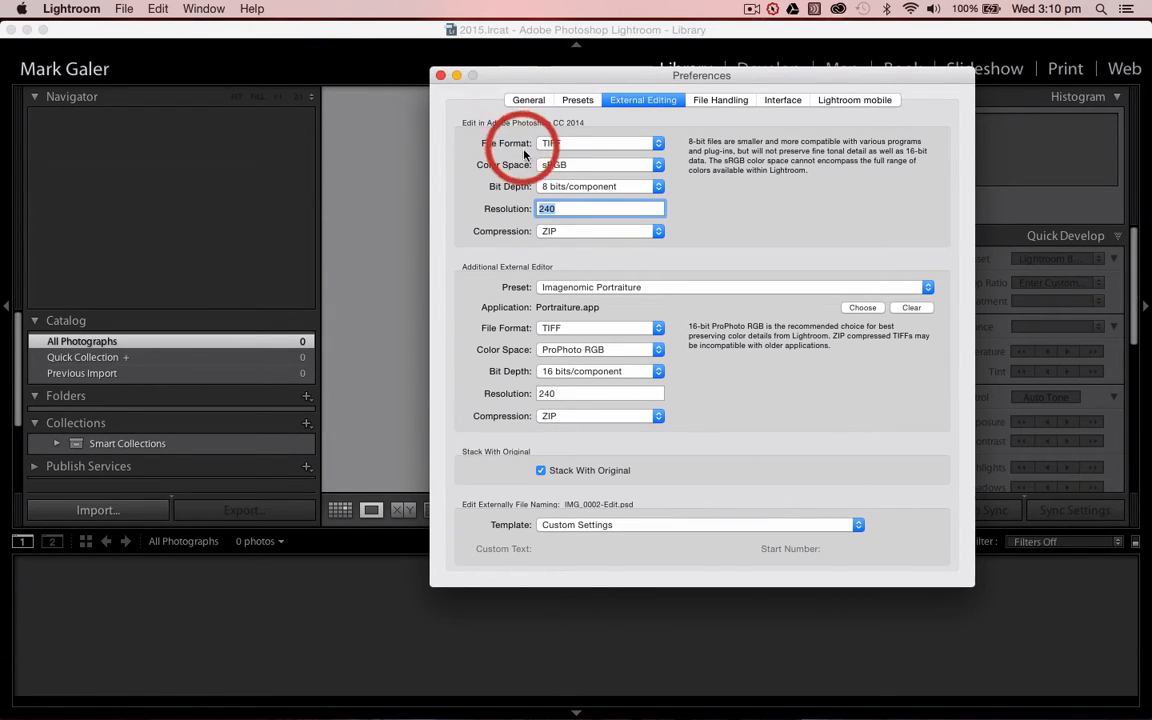
click(592, 165)
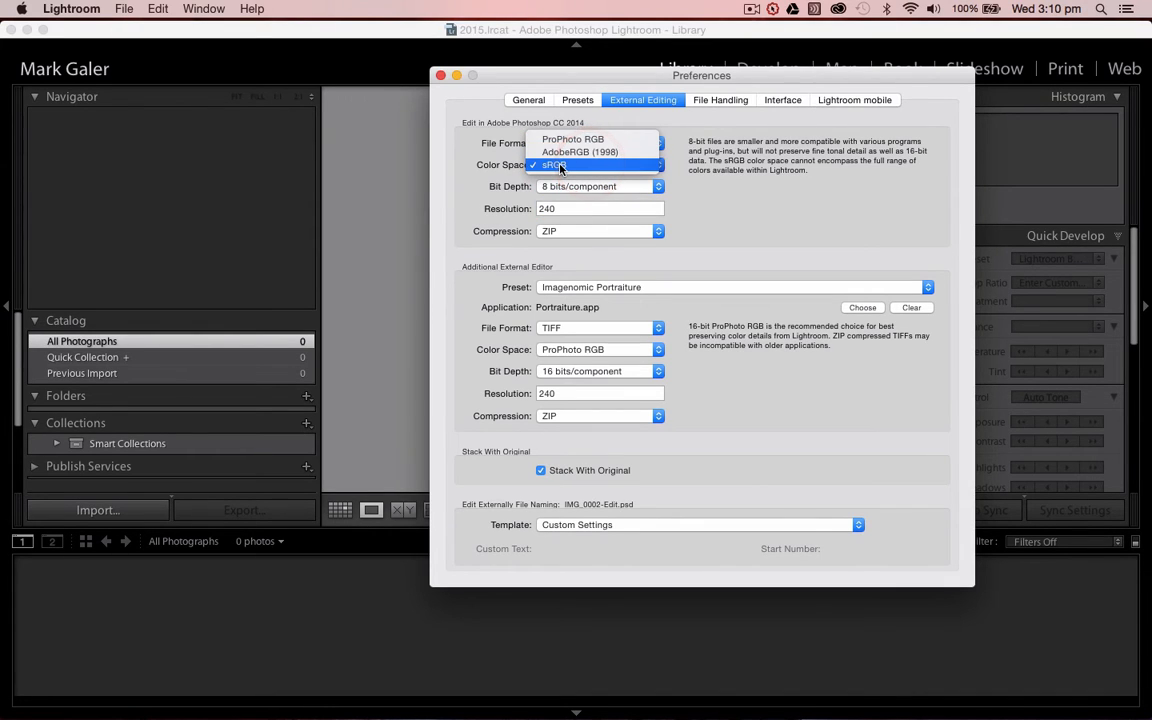
click(560, 167)
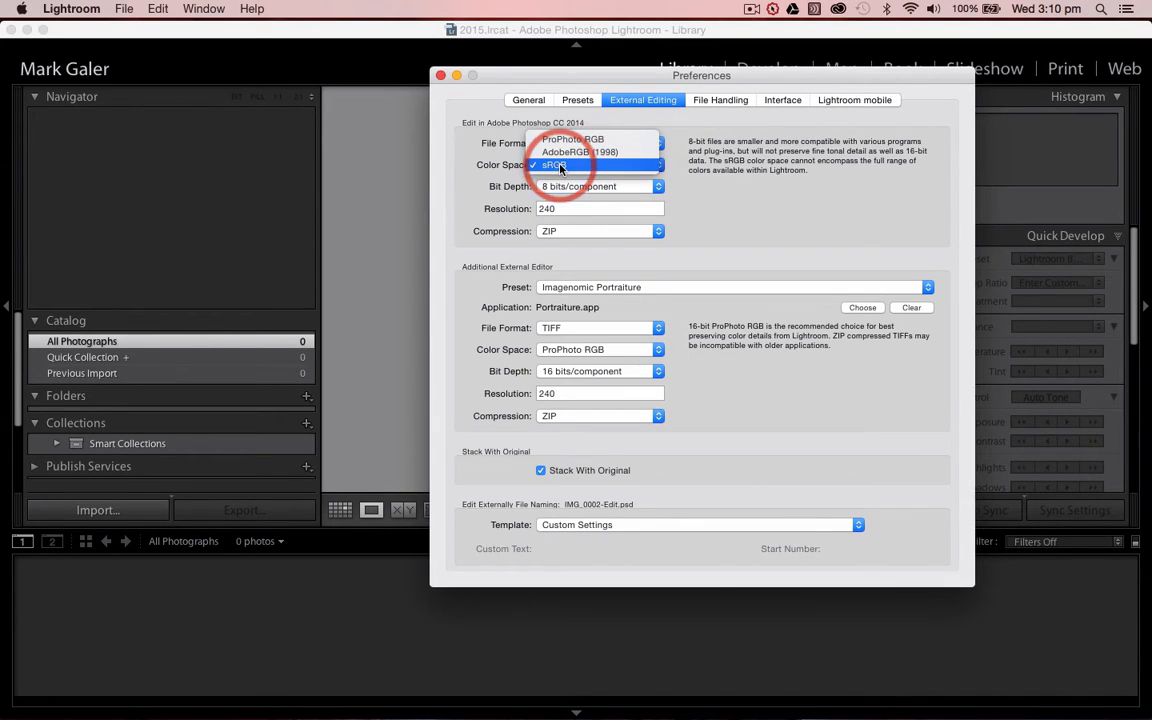
click(606, 188)
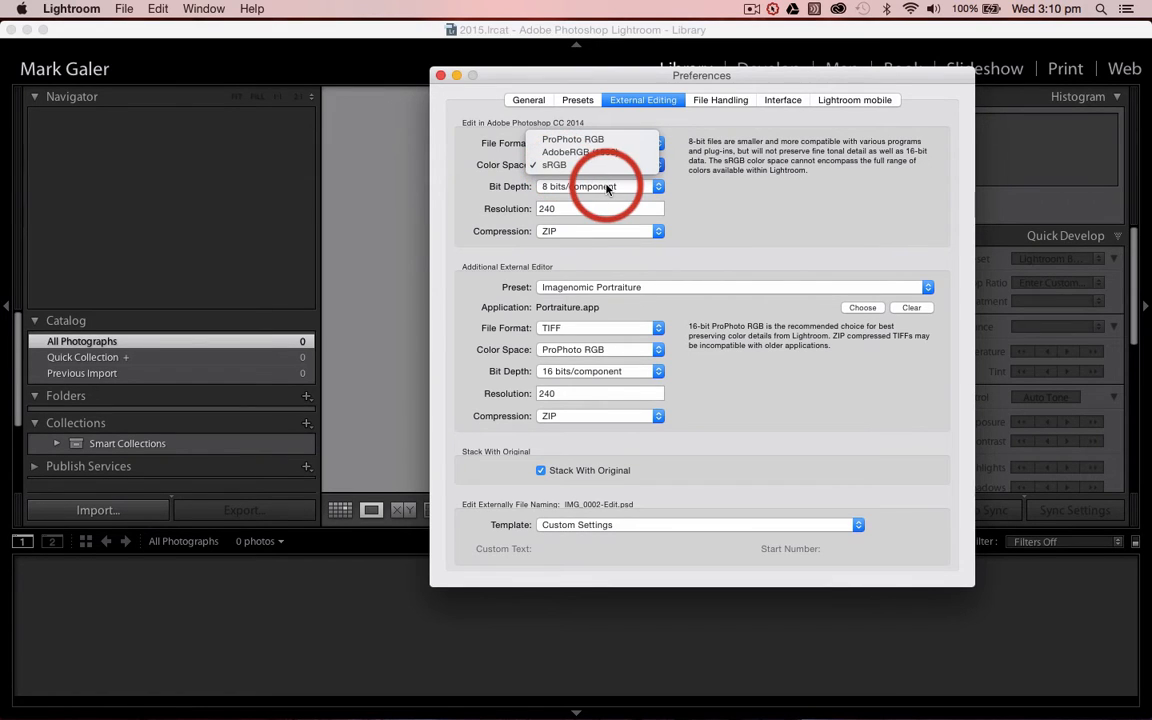
click(606, 187)
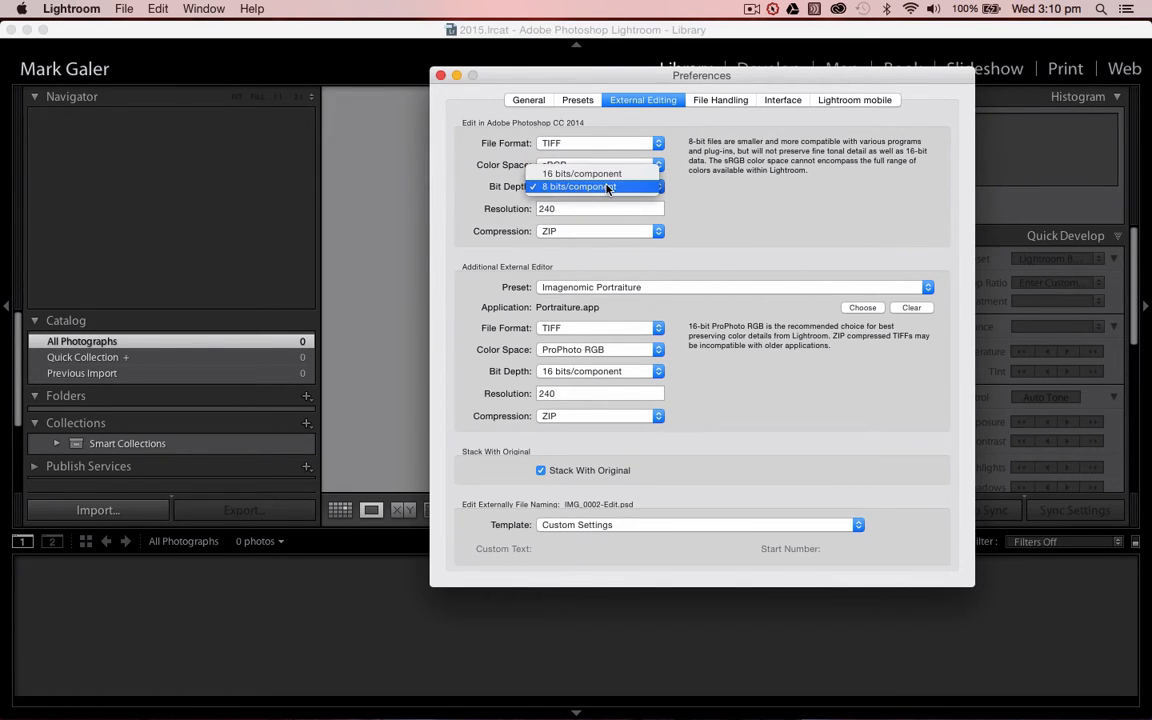
click(470, 195)
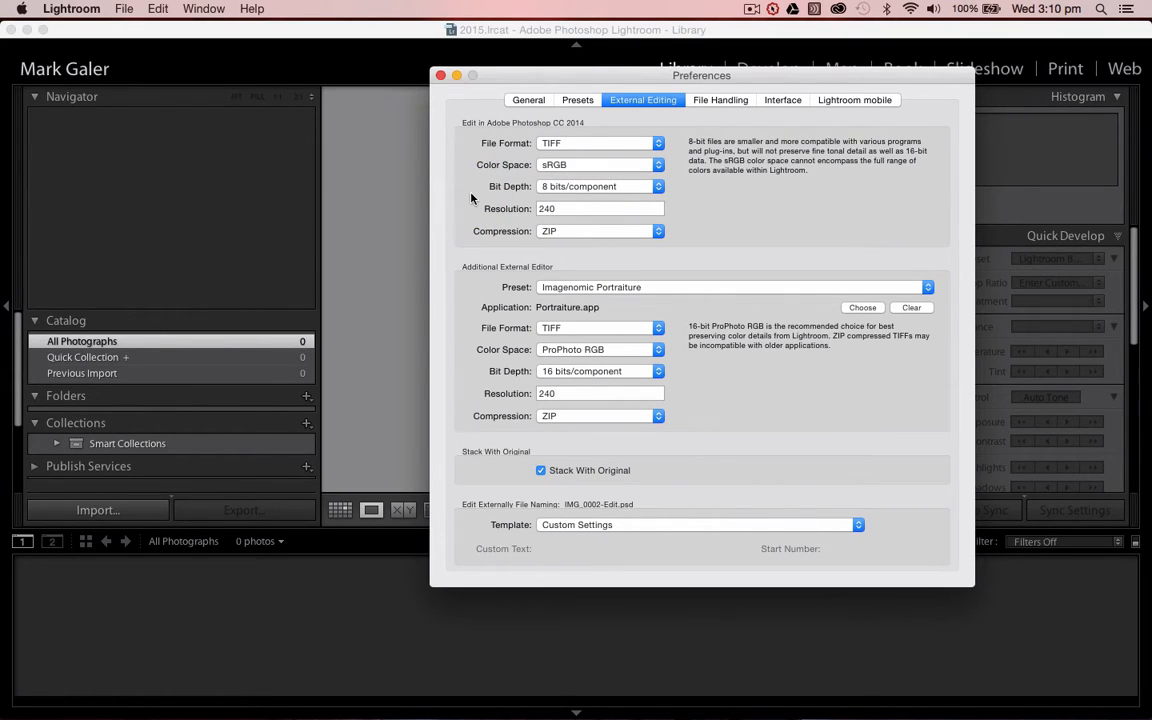
drag(500, 179, 511, 153)
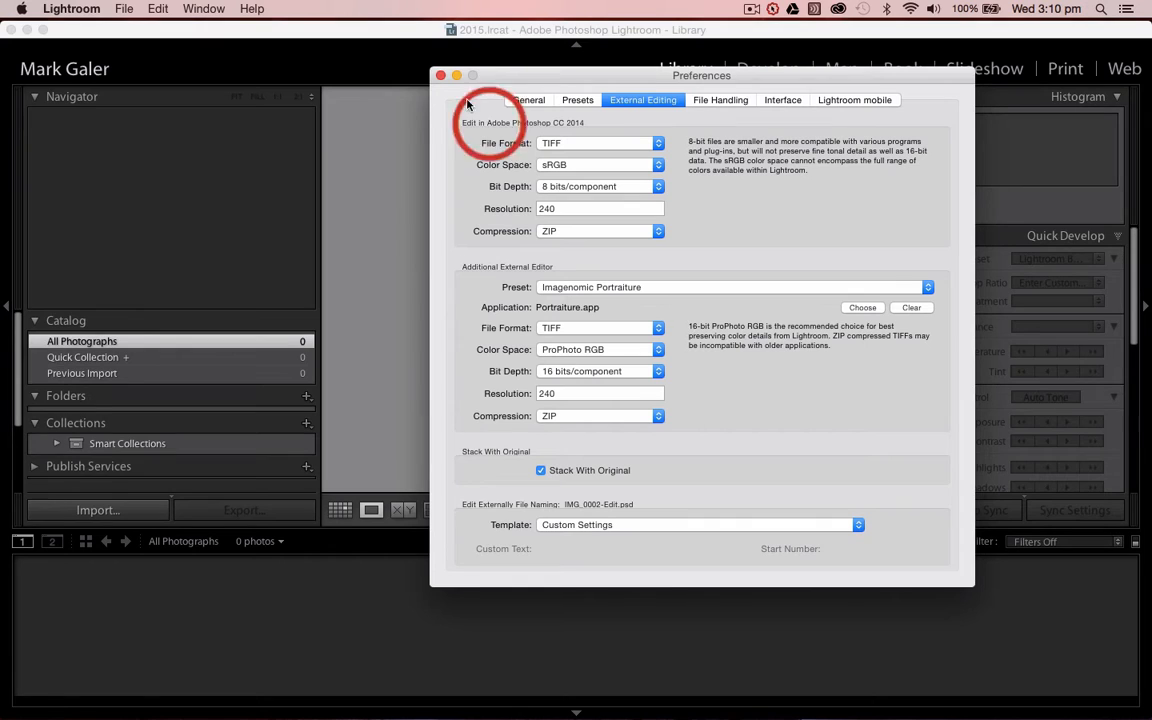
click(440, 76)
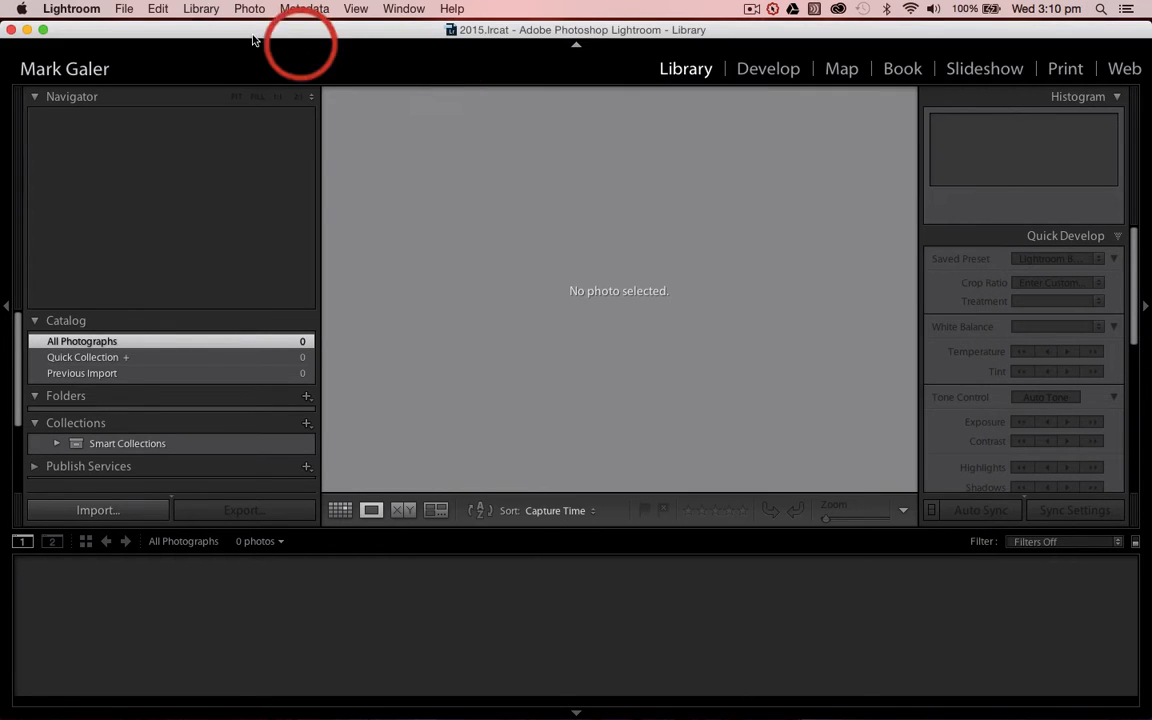
- Set the catalog to back up every time Lightroom exits in the general catalog settings
click(75, 9)
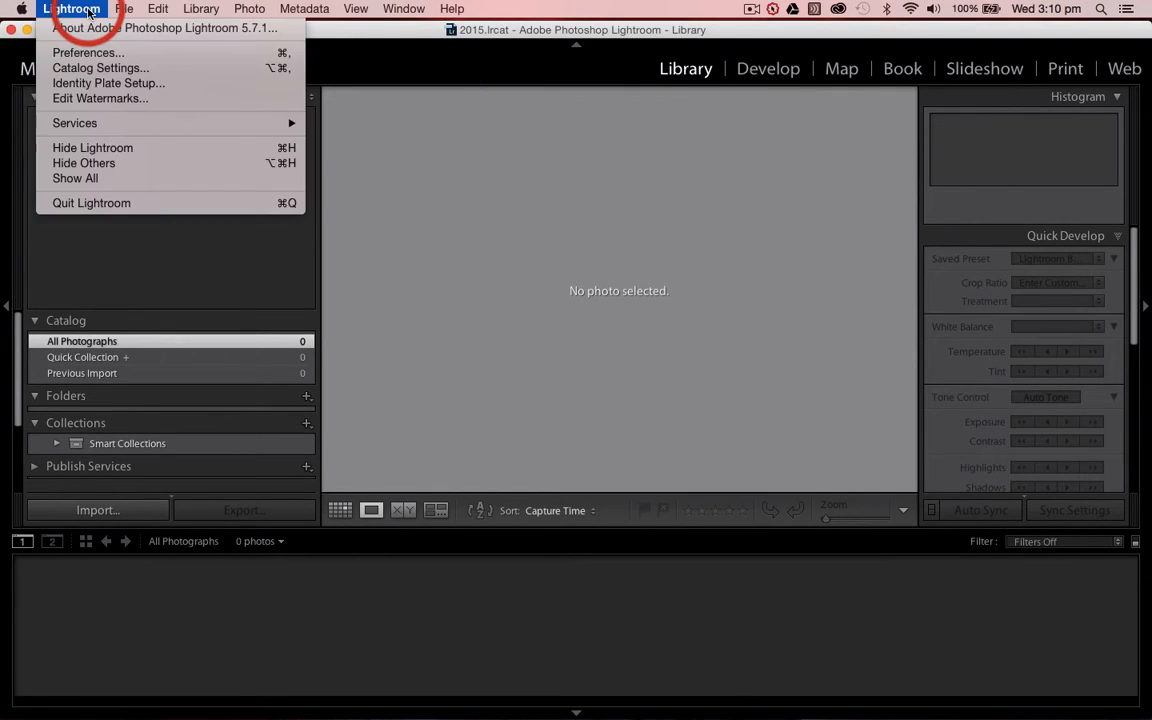
click(85, 68)
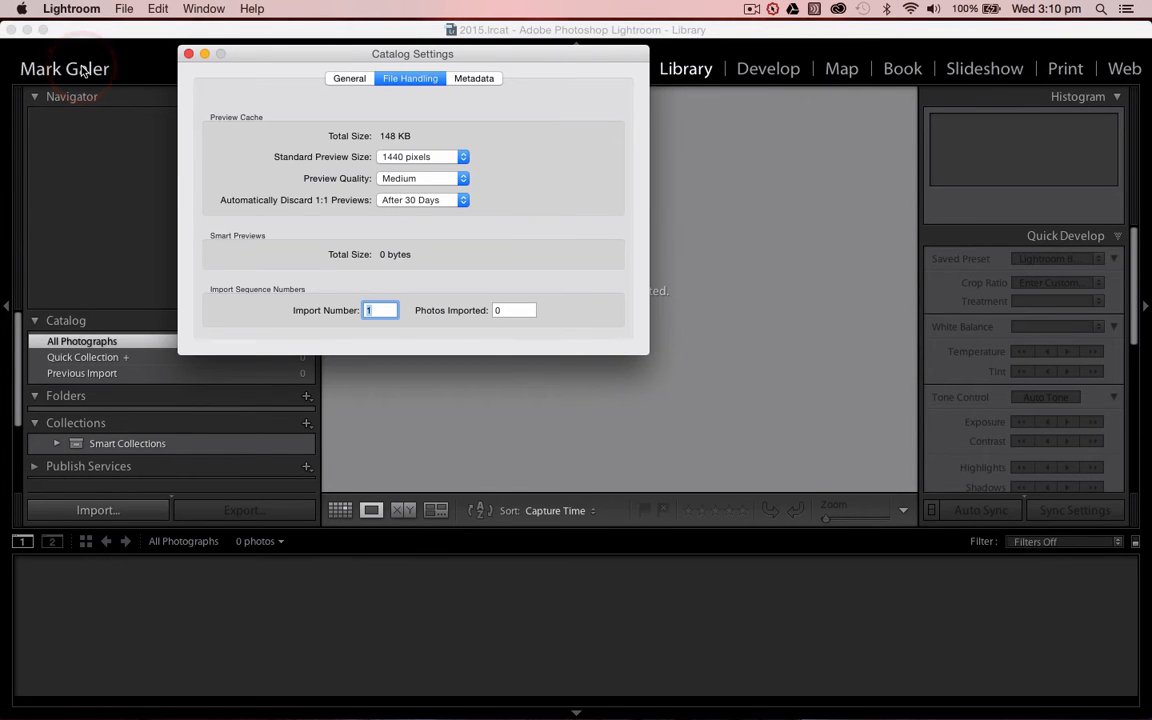
click(341, 81)
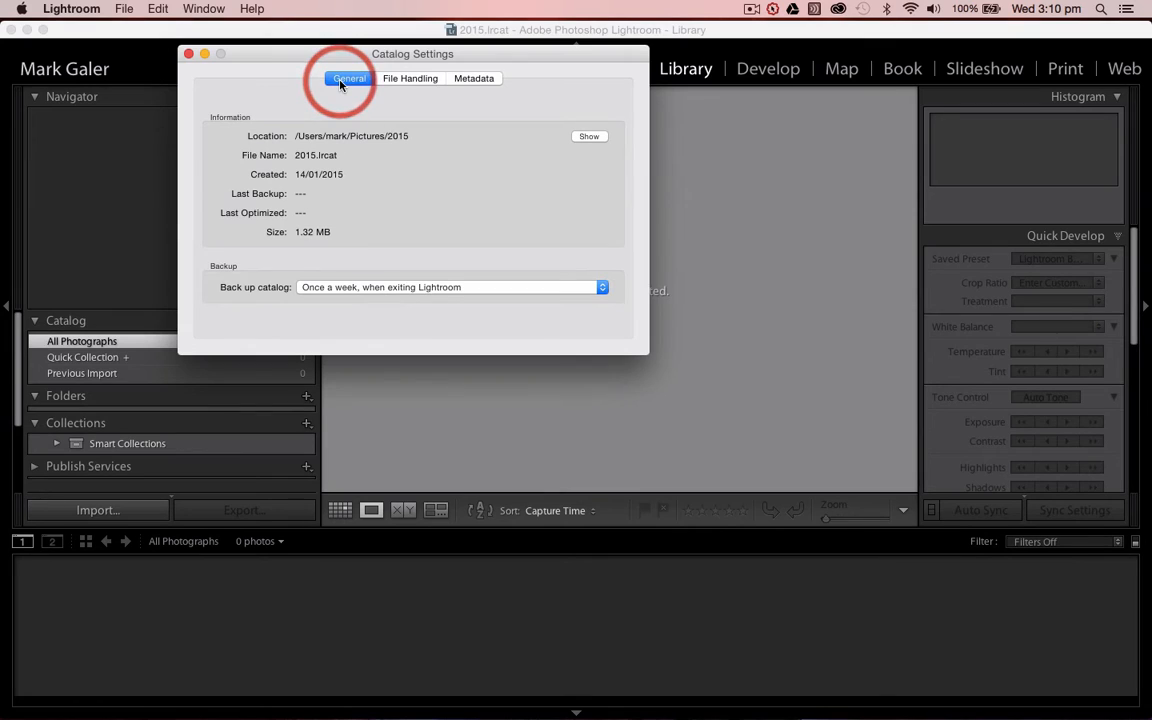
click(400, 288)
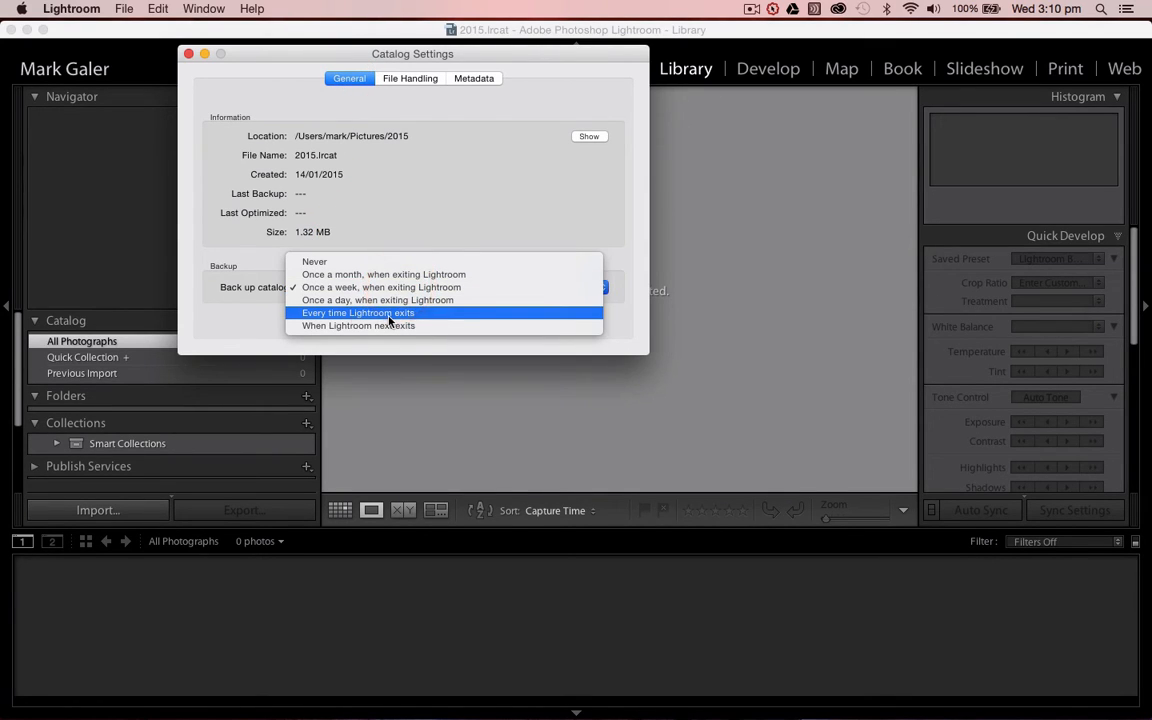
click(389, 320)
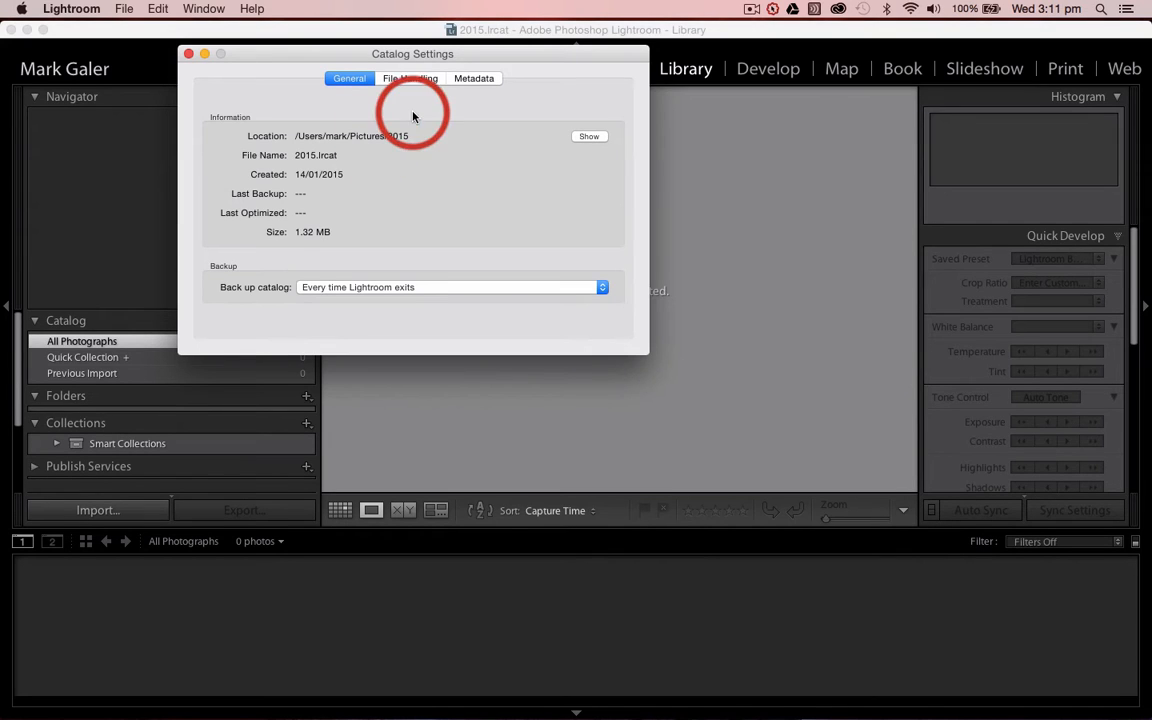
- Check the standard preview size choices in the catalog's file handling settings and close the settings
click(416, 80)
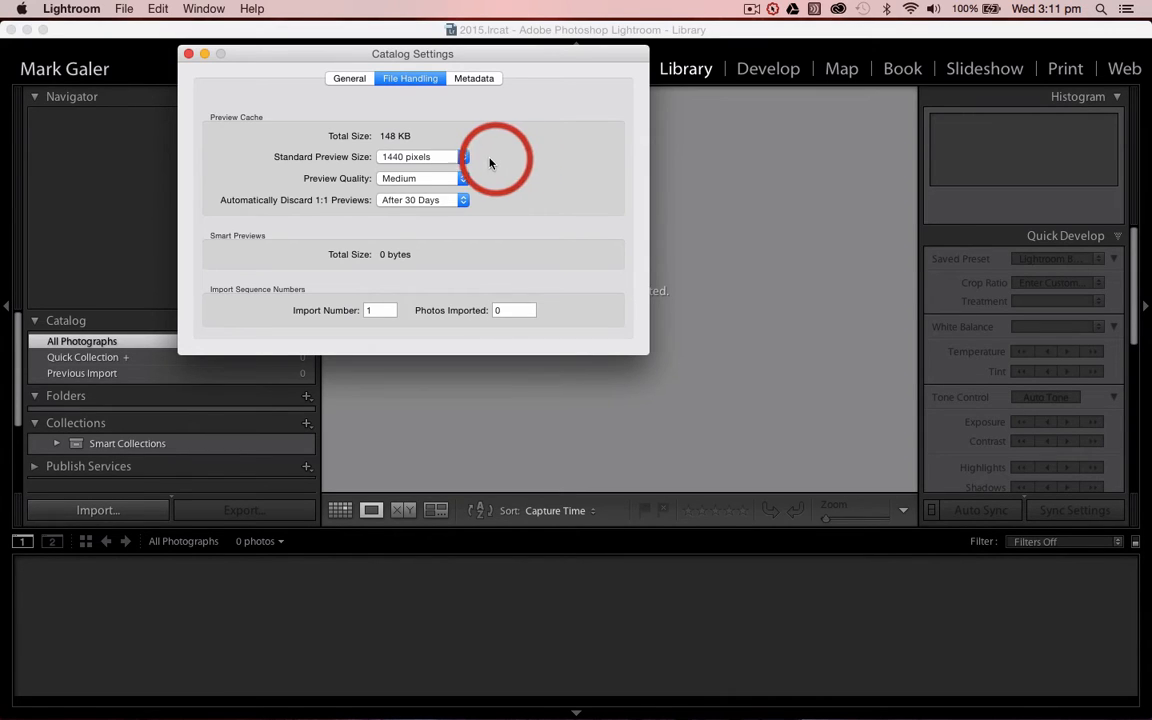
click(462, 157)
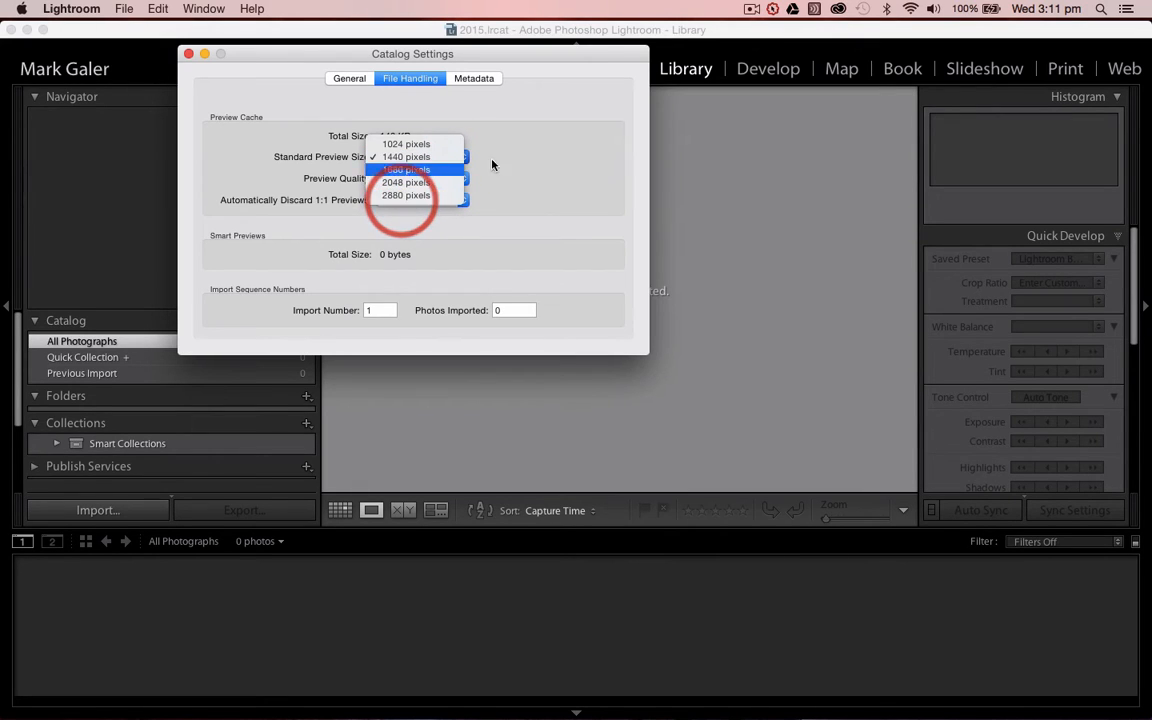
click(539, 151)
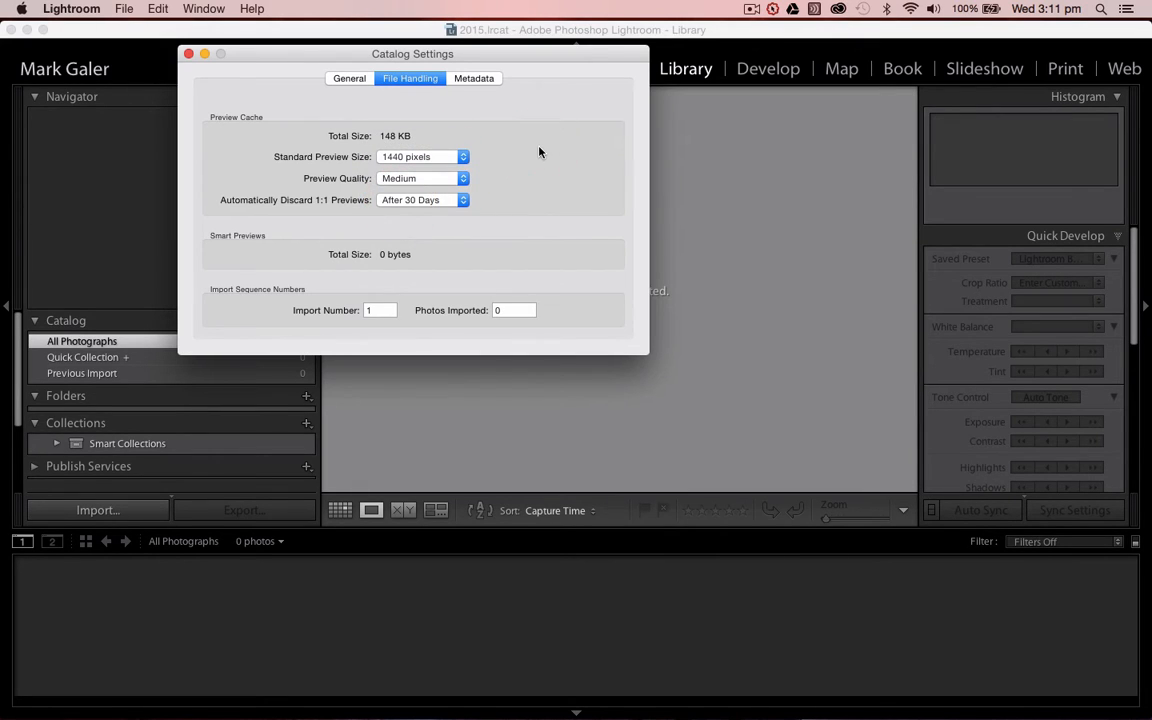
click(188, 54)
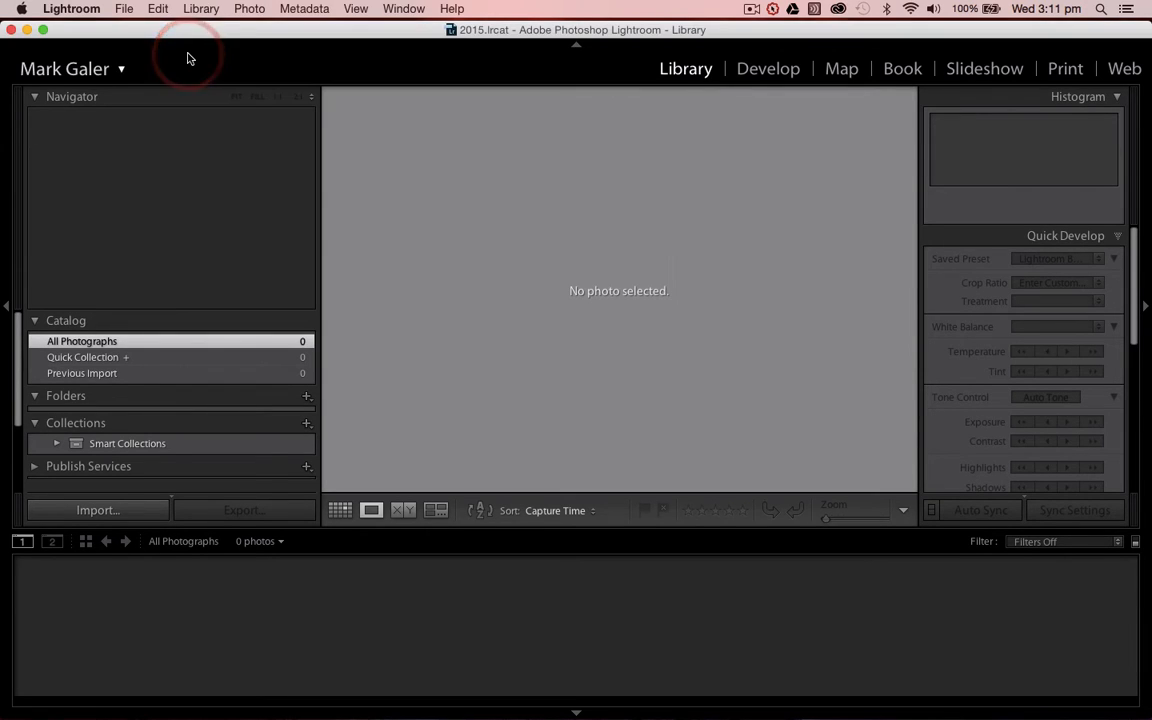
- Look at the Lightroom mobile sync, sign-in and identity plate options beside the identity plate
click(150, 62)
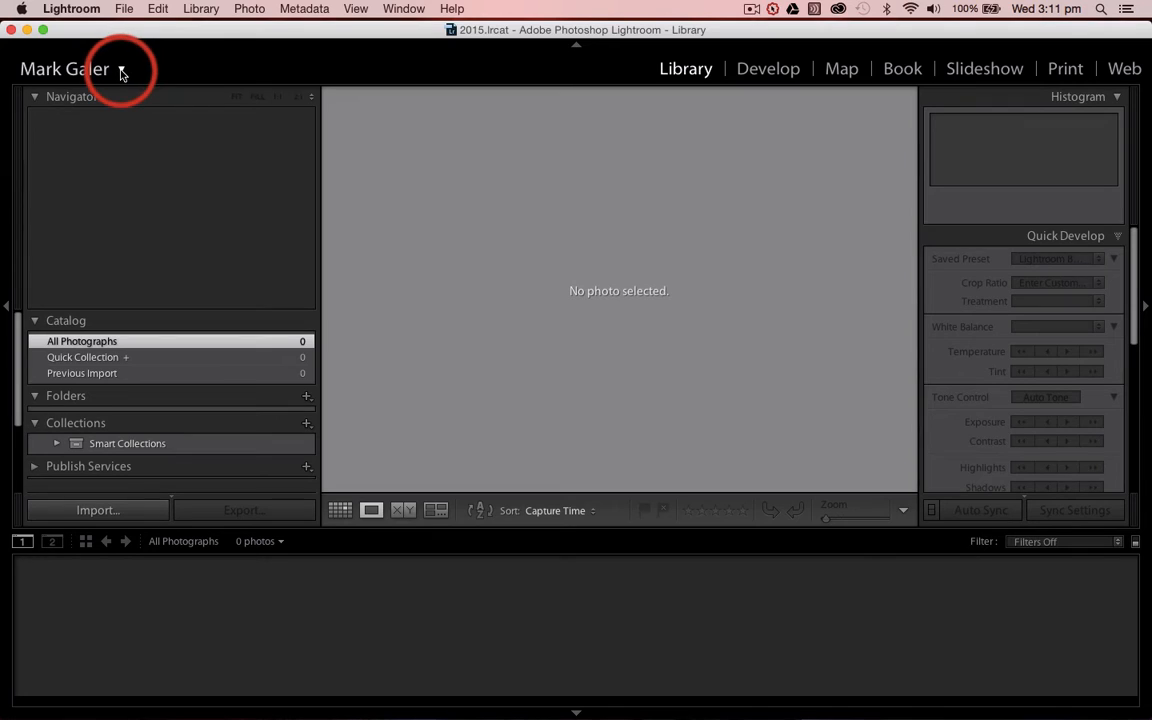
click(122, 72)
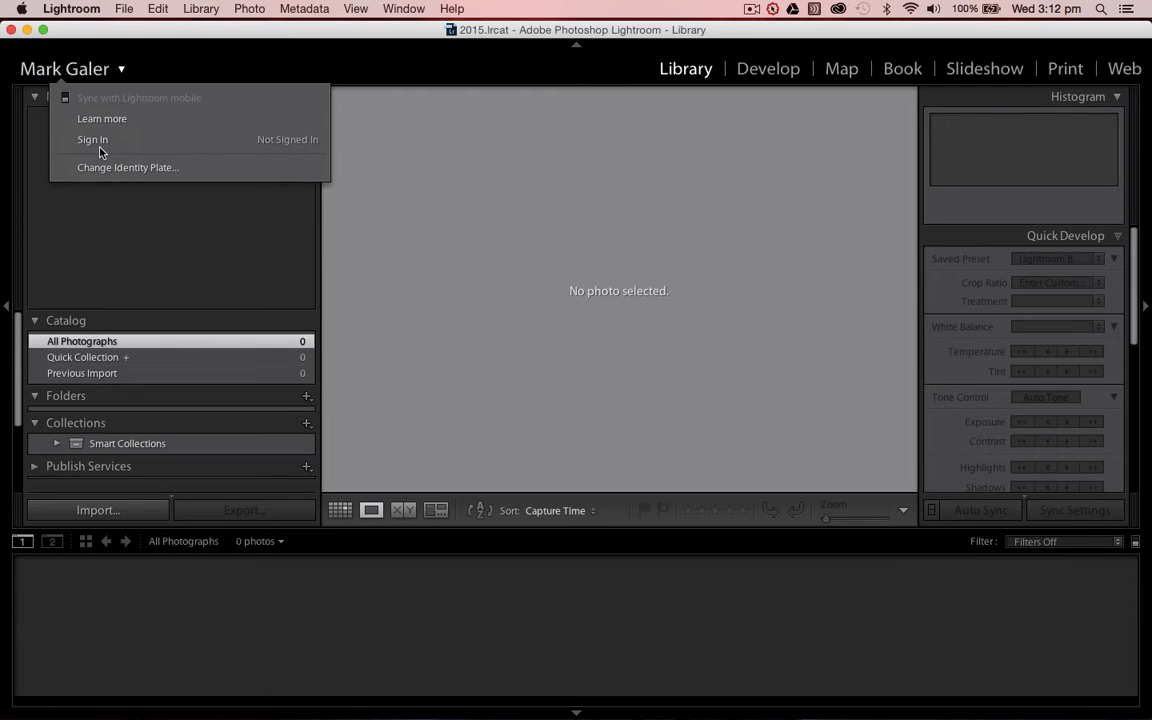
click(172, 69)
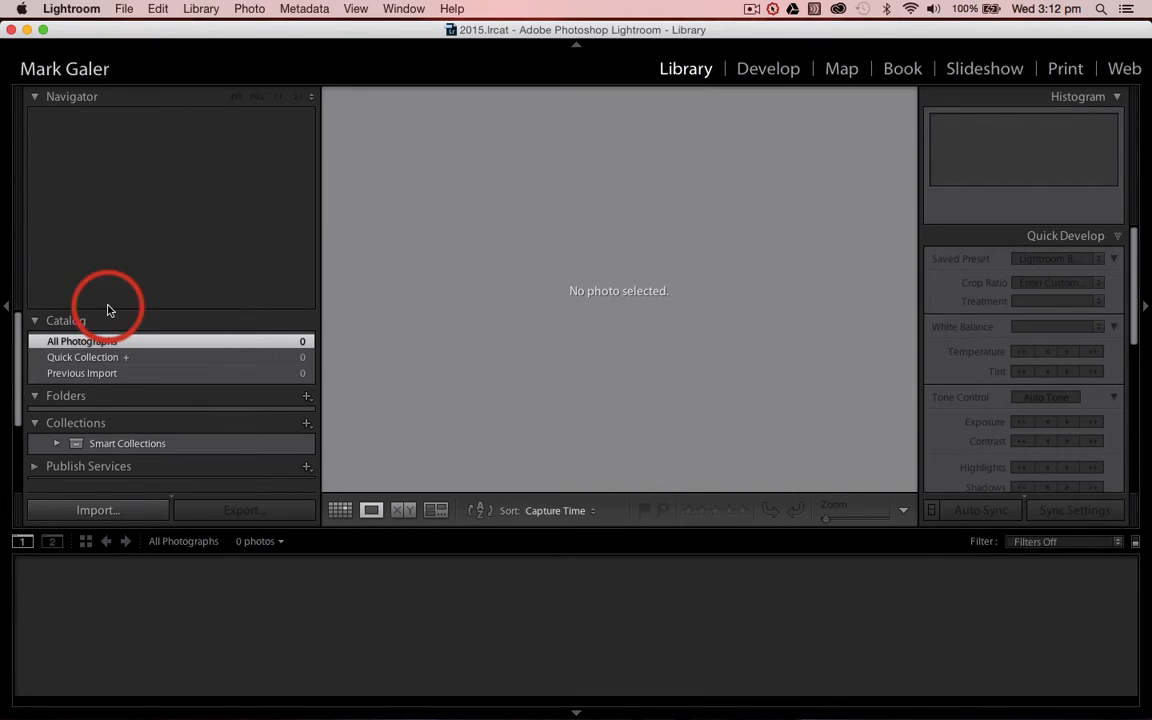
- Leave the source-less import and set the import of all photos from the A6000 card to Copy
click(95, 512)
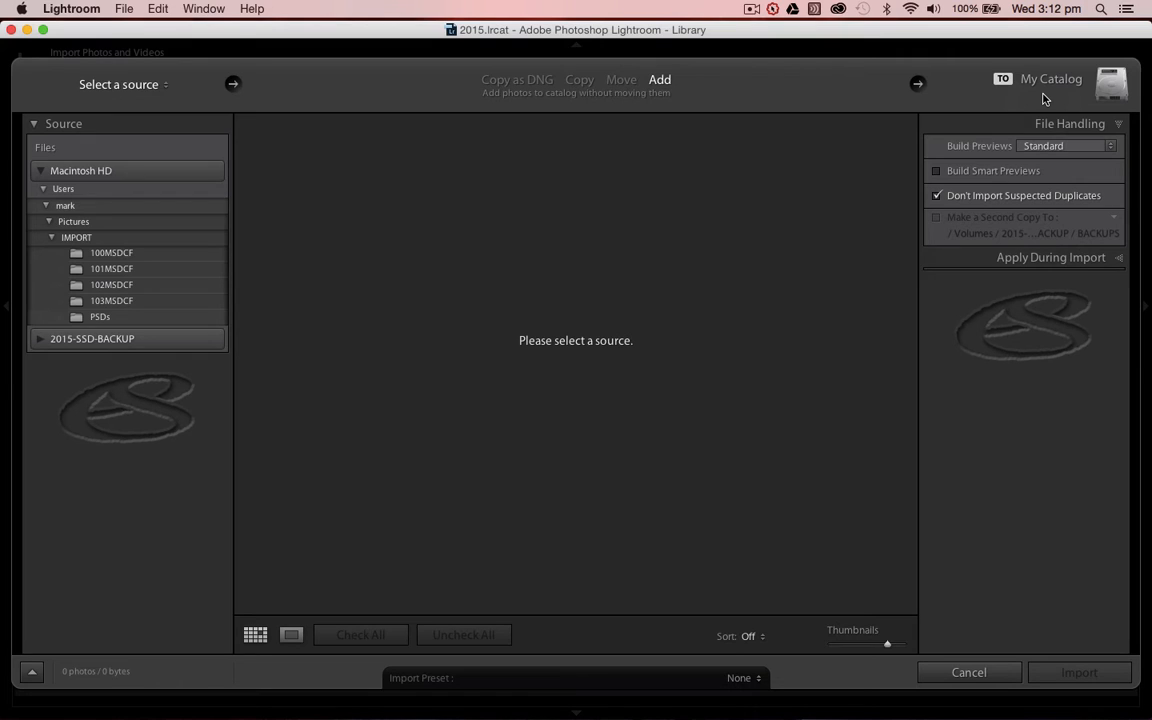
click(948, 675)
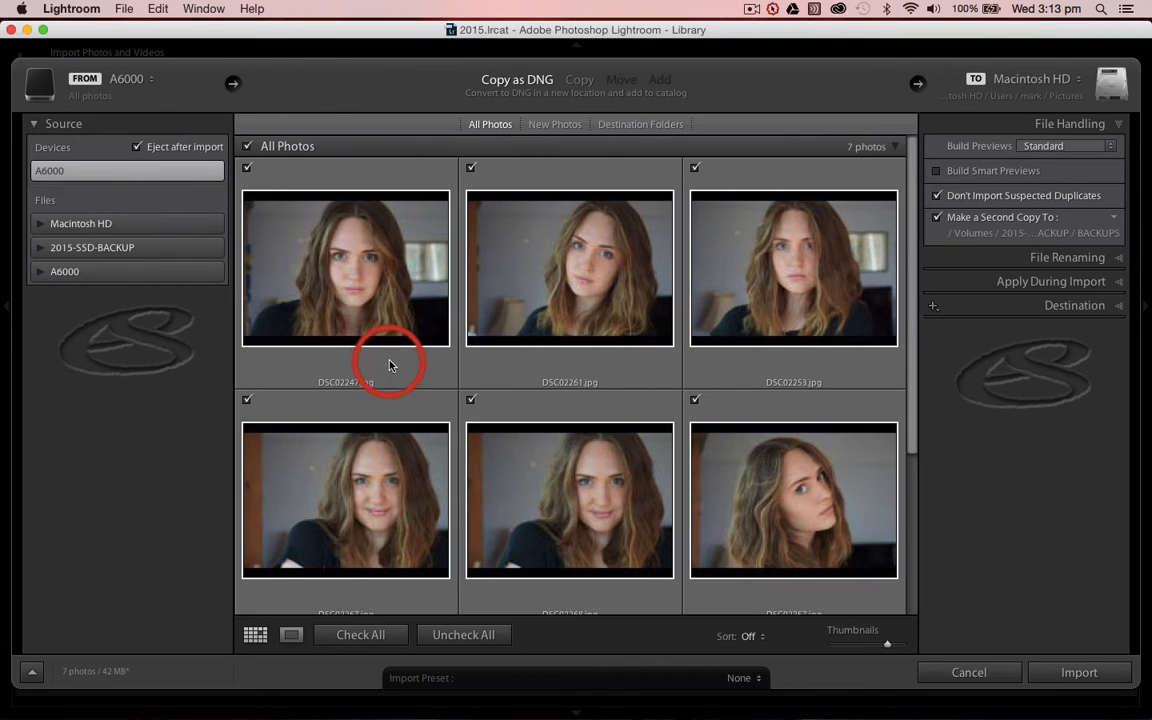
click(581, 84)
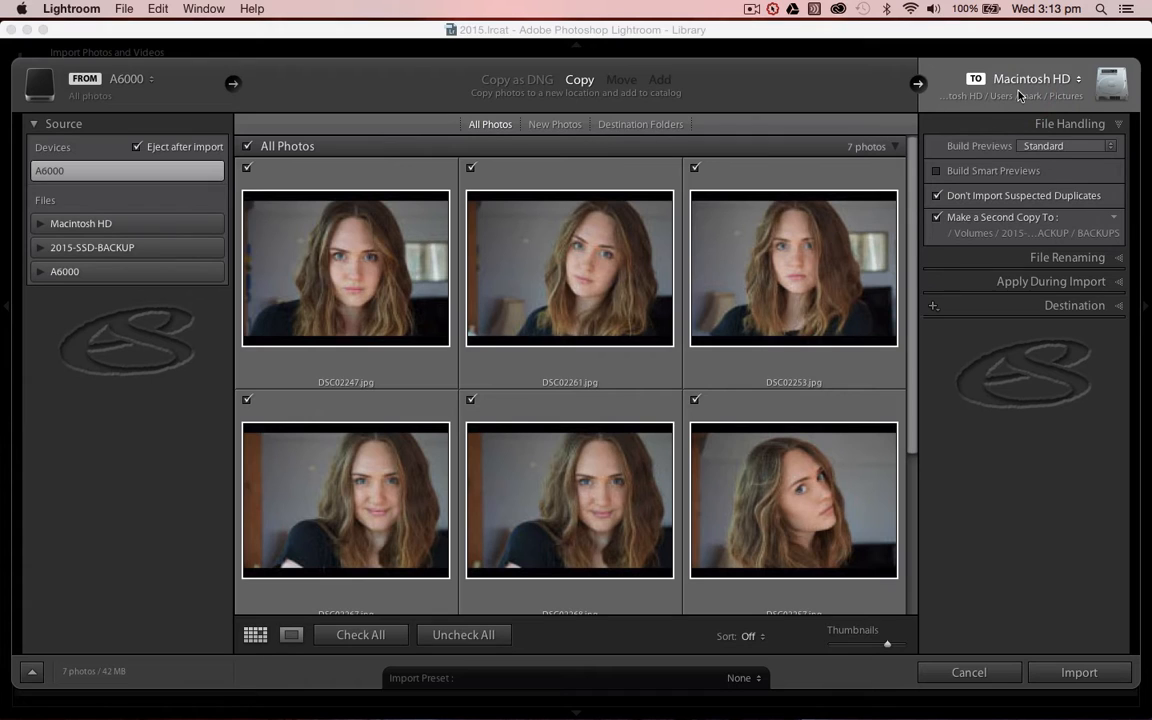
- Set the import destination to the 2015 folder inside Pictures, placing the photos into a subfolder named Images
click(993, 308)
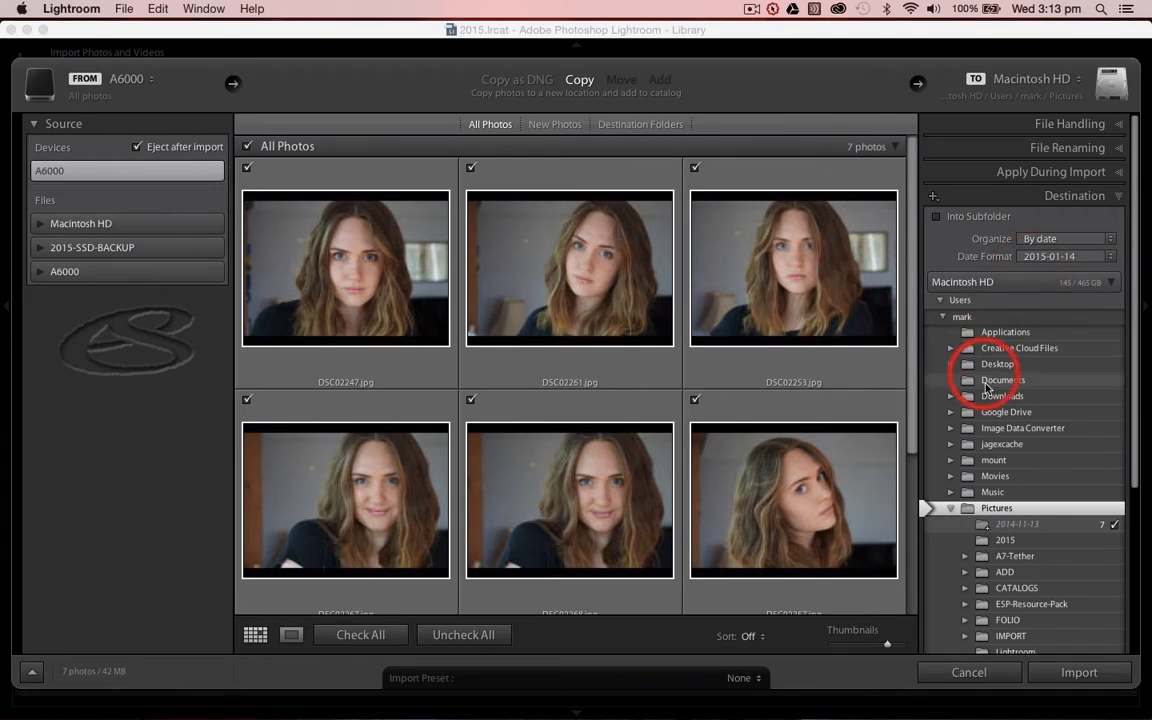
click(1005, 542)
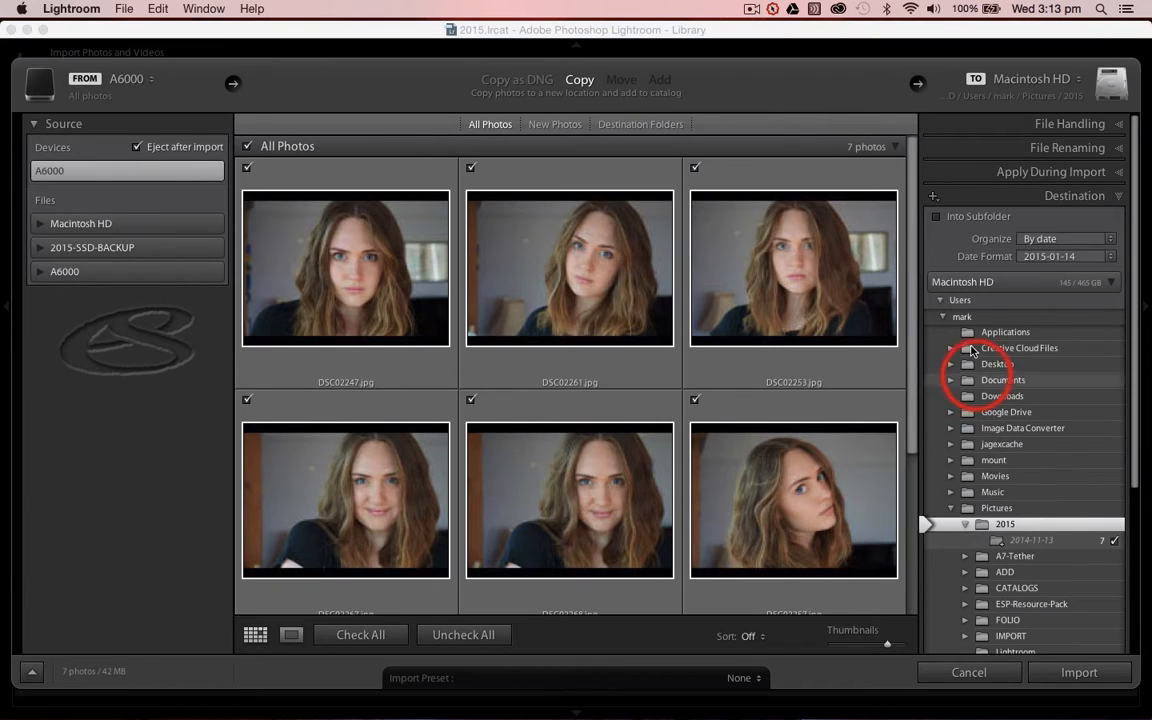
click(937, 218)
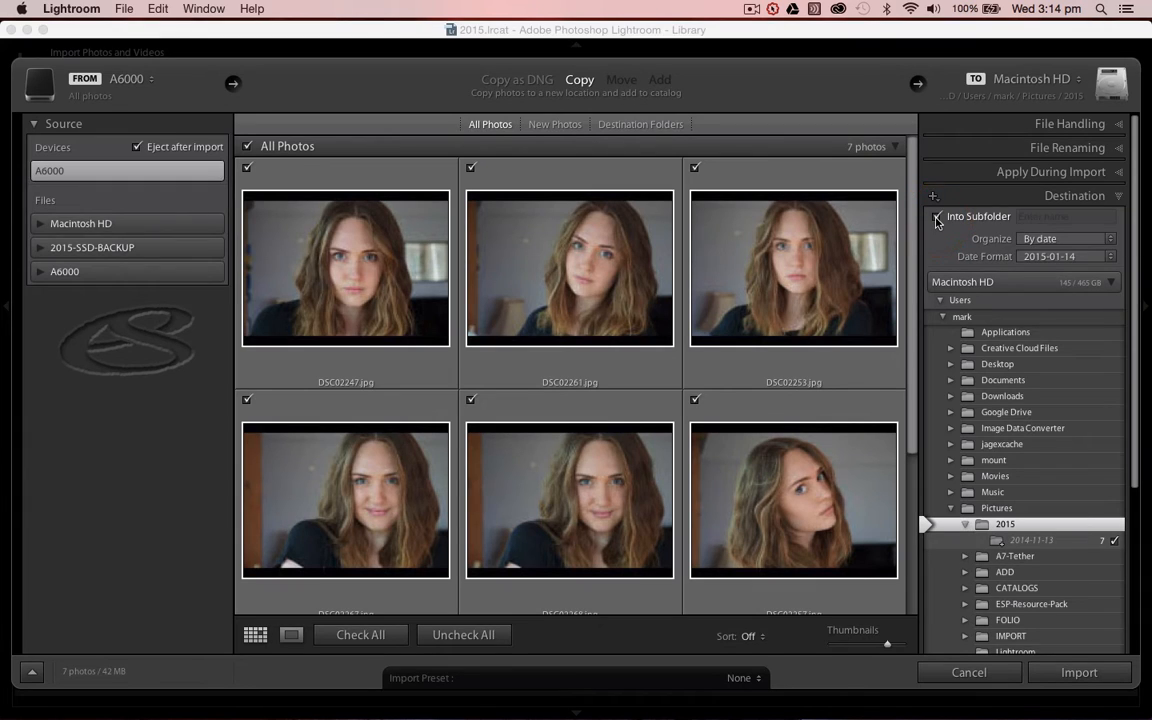
click(1035, 218)
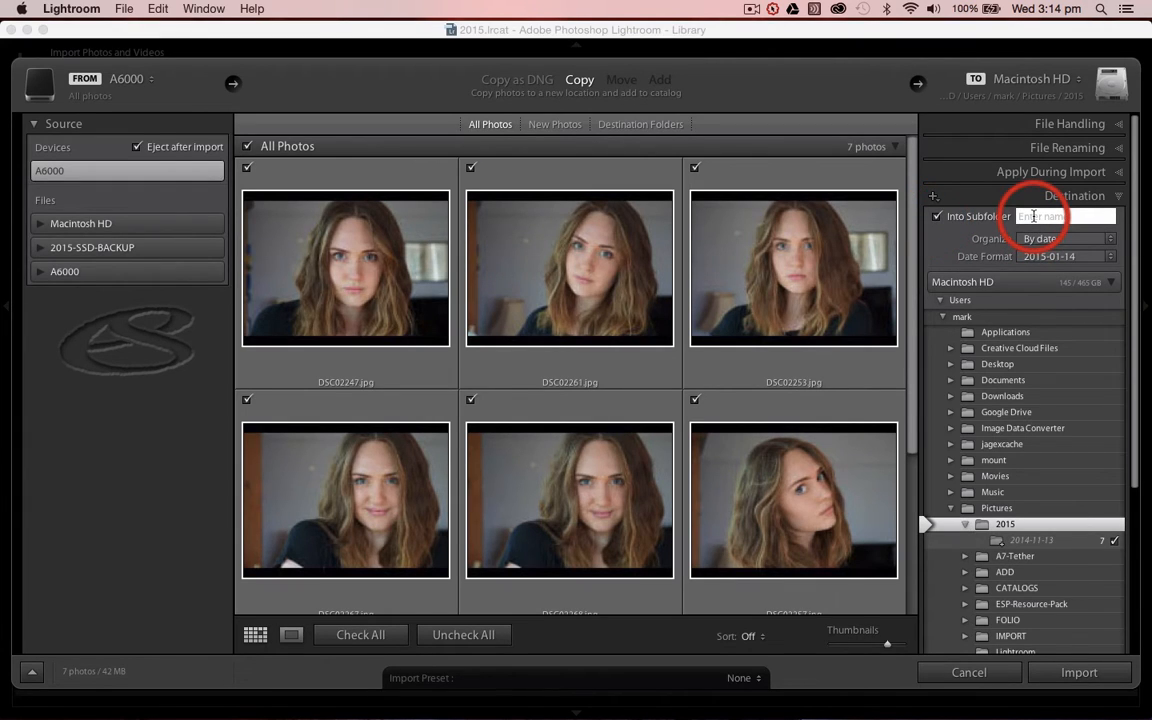
text(Images)
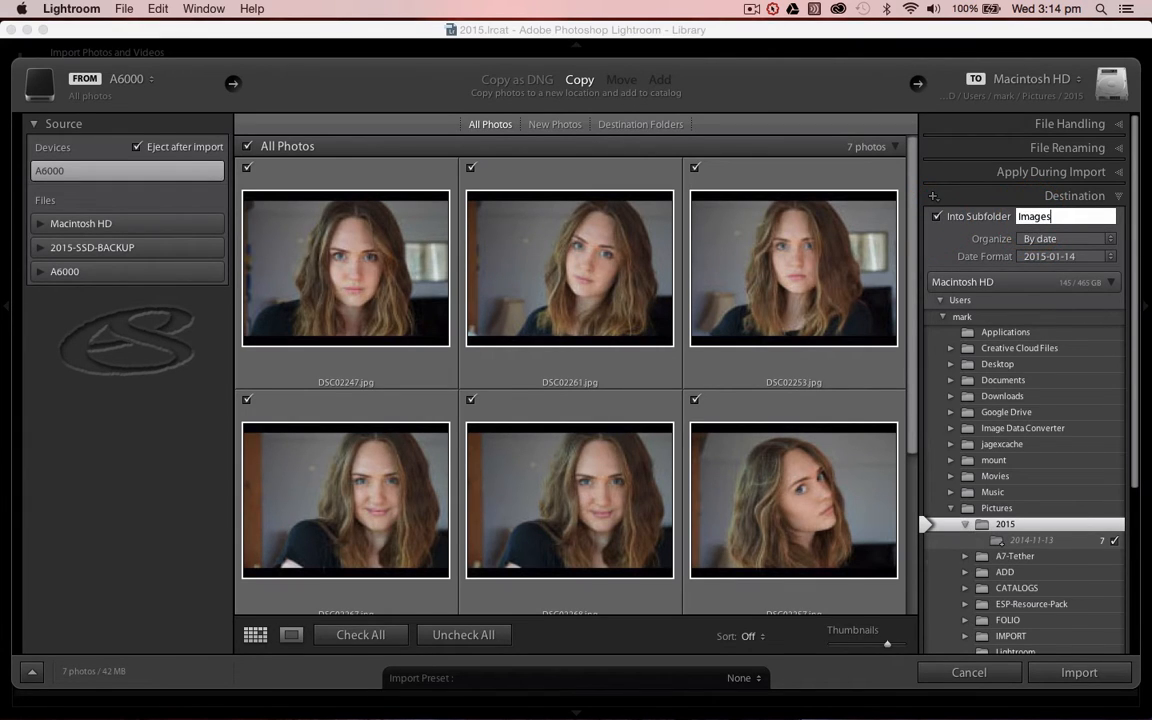
- Choose 2015-01-14 as the date format for the imported folders and collapse the destination settings
click(1104, 257)
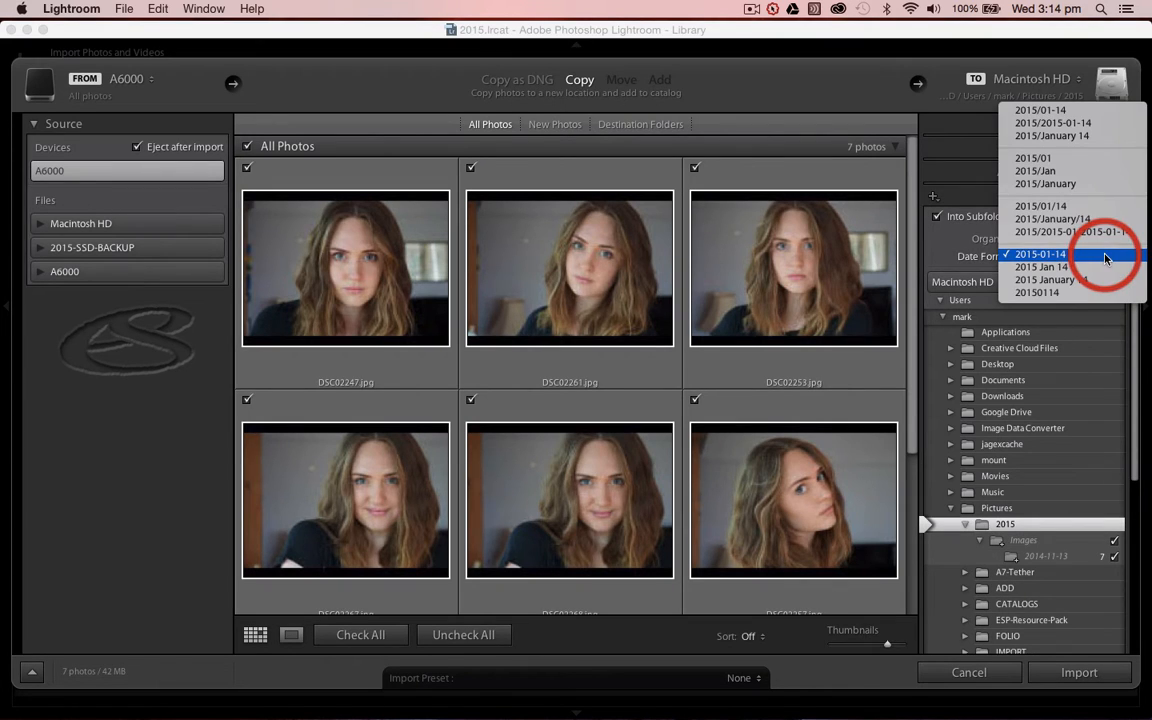
click(1048, 254)
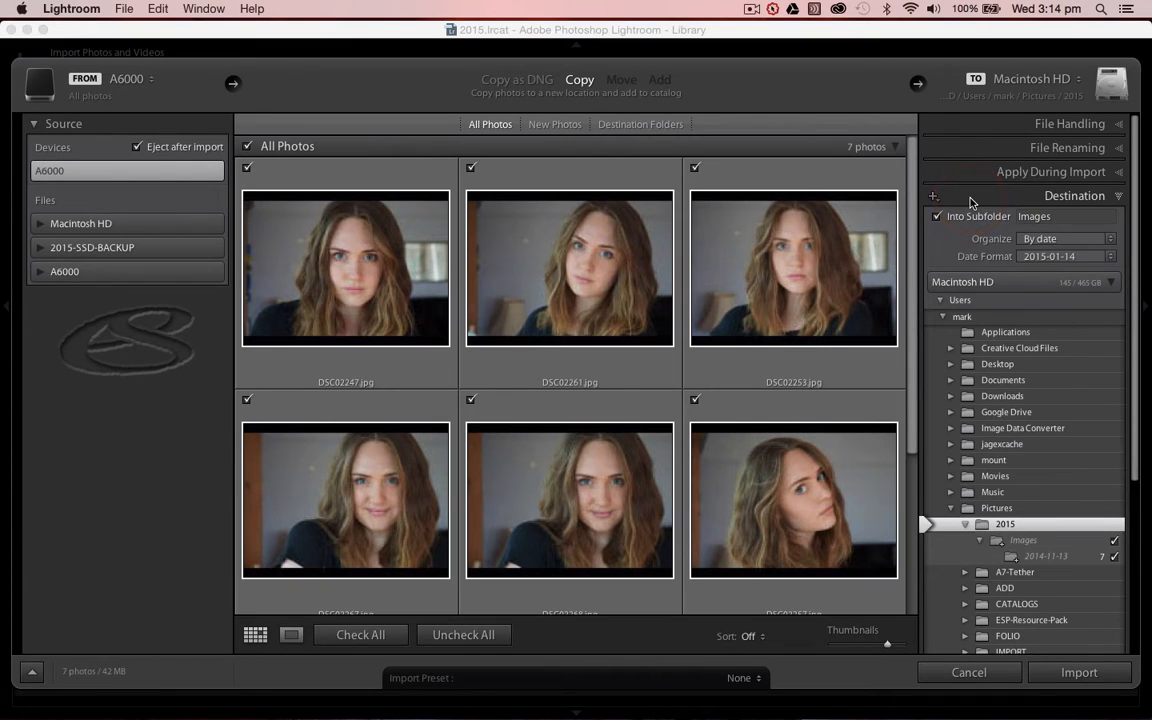
click(970, 199)
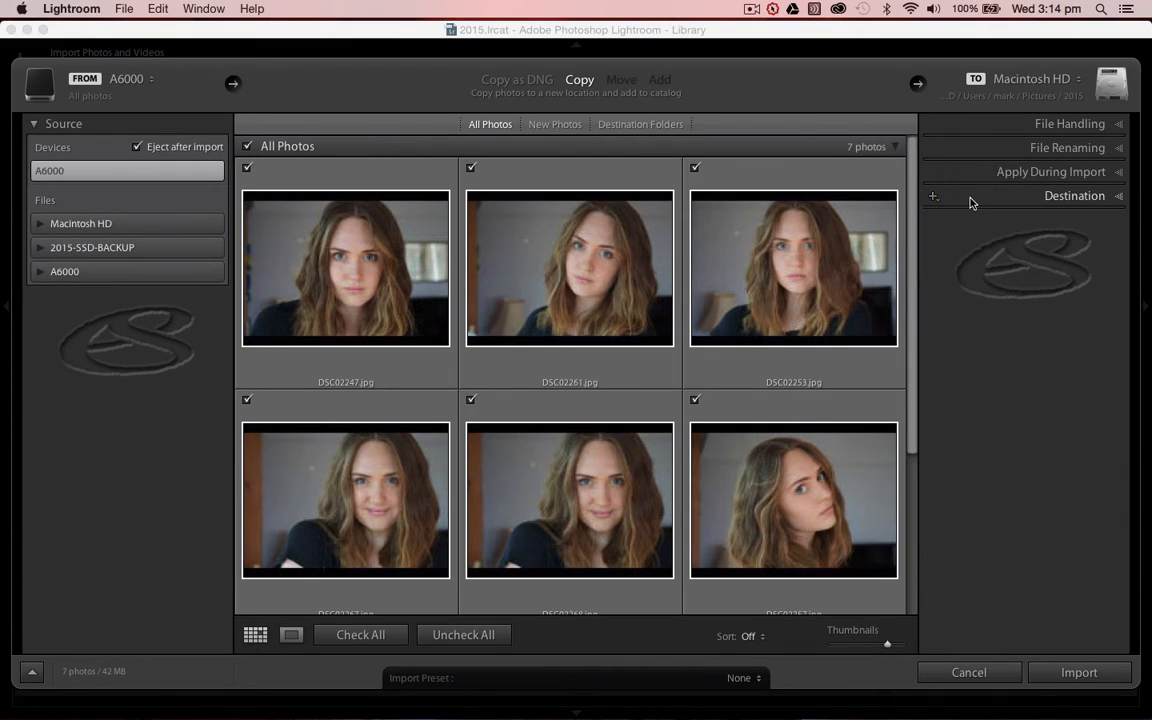
- Turn on Build Smart Previews in the import's file handling settings and check the second copy location
click(1119, 126)
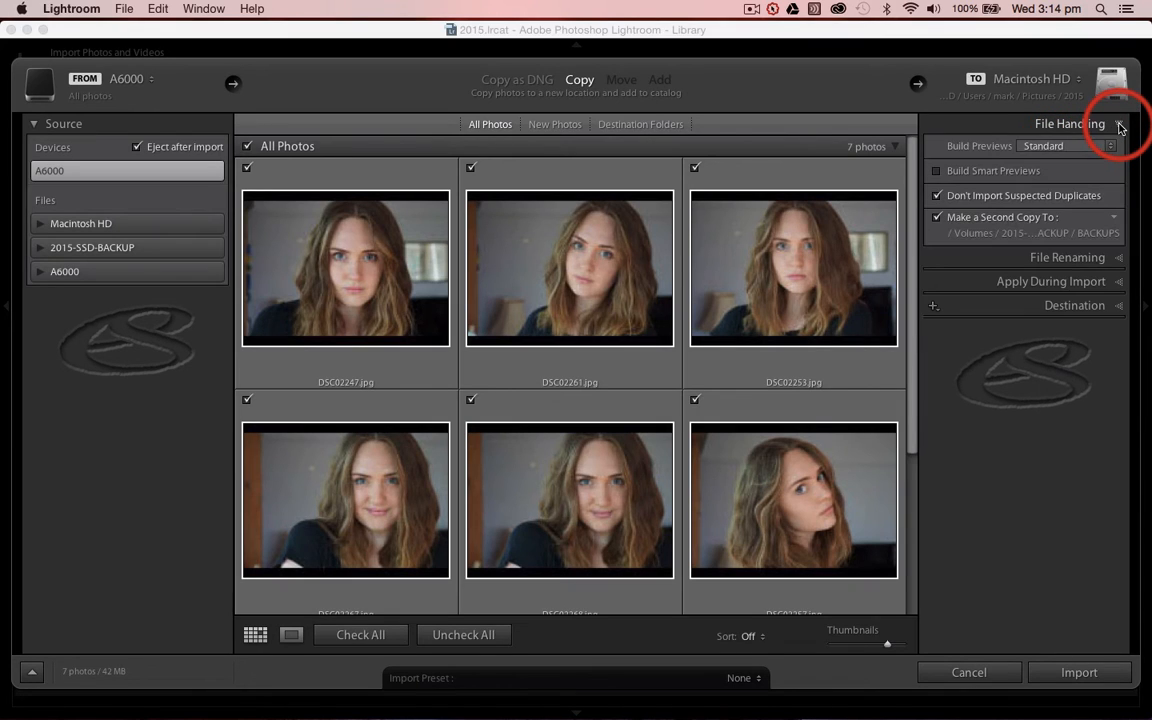
click(937, 172)
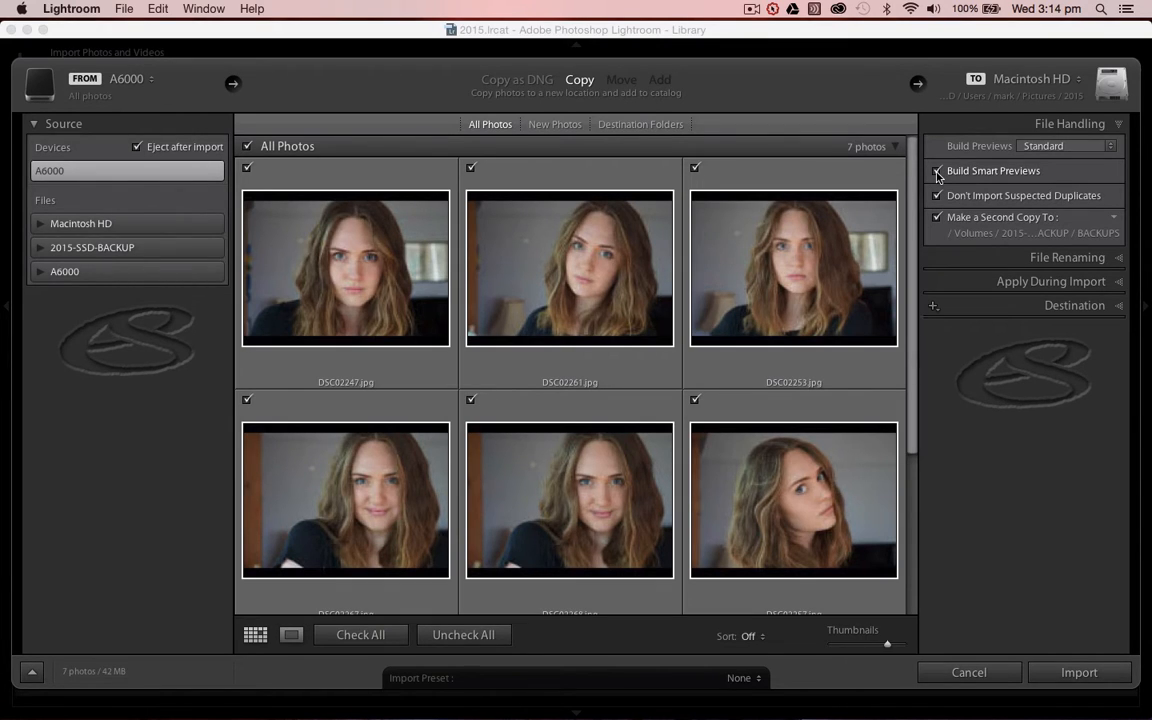
click(970, 227)
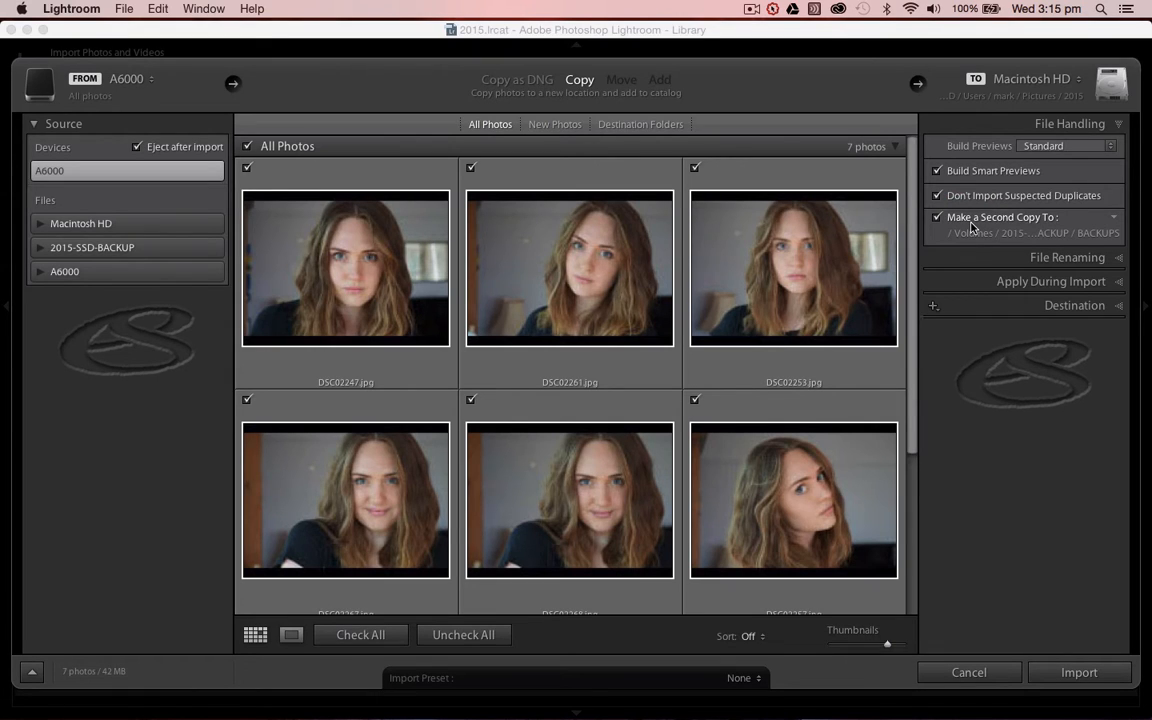
click(973, 240)
- Examine the folders on the 2015-SSD-BACKUP drive as a possible import destination, then cancel without choosing one
click(1006, 306)
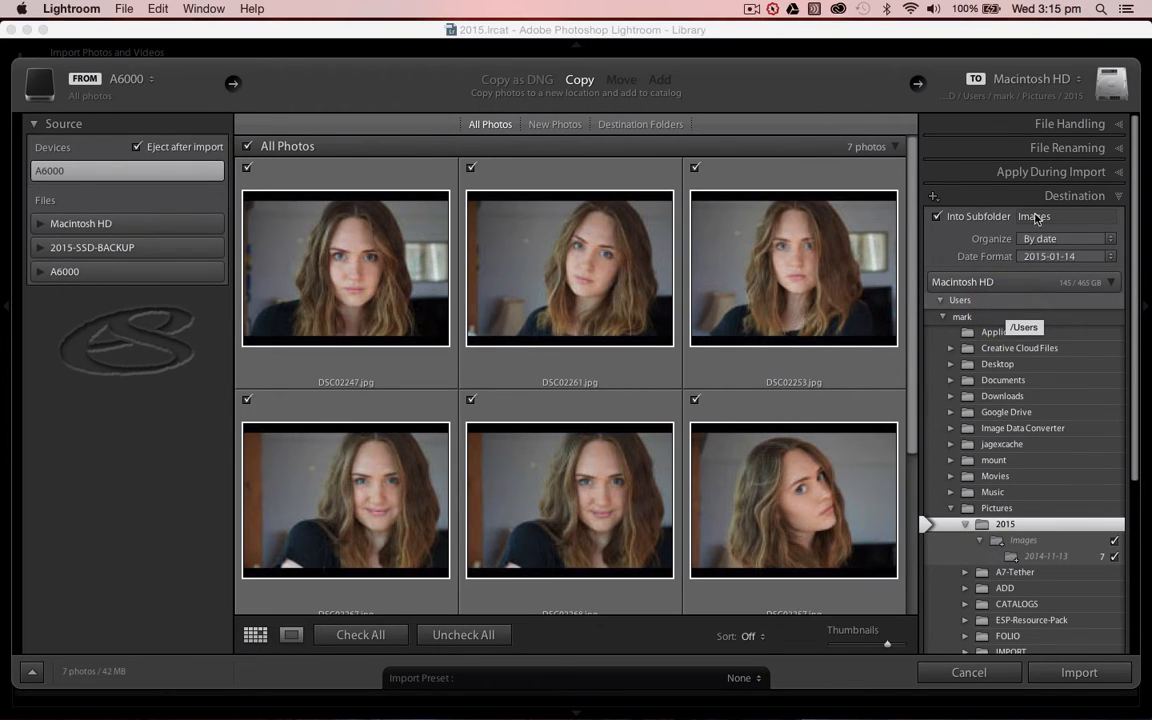
click(1079, 82)
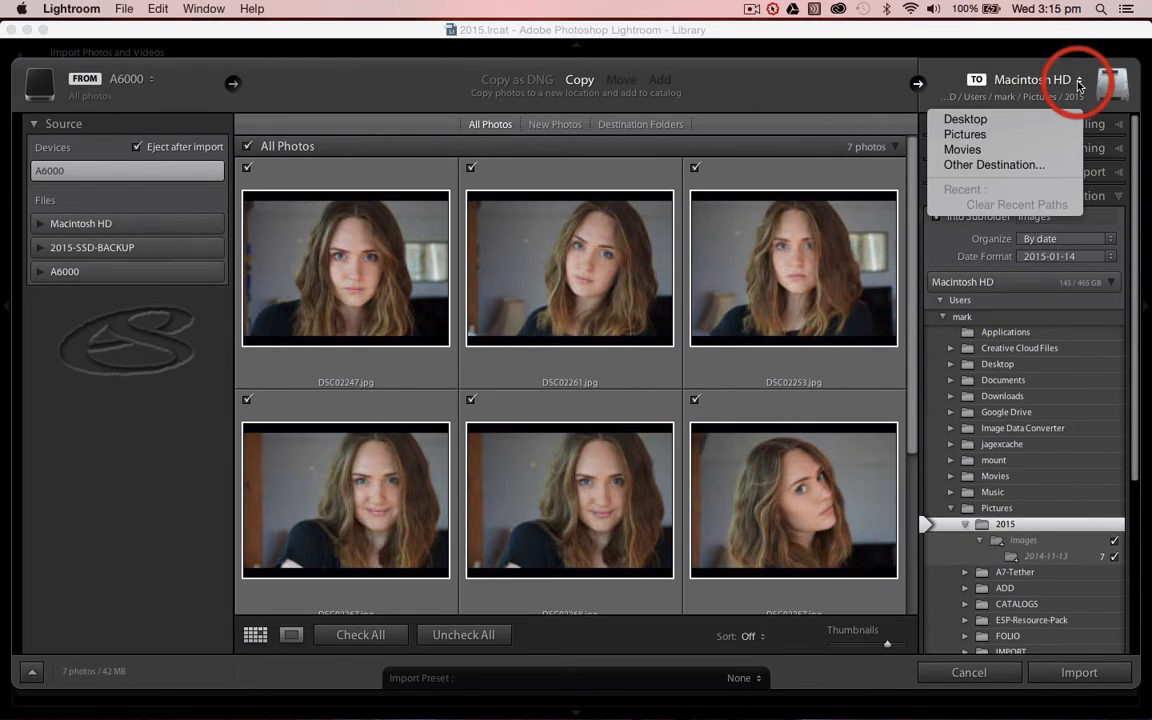
click(1005, 166)
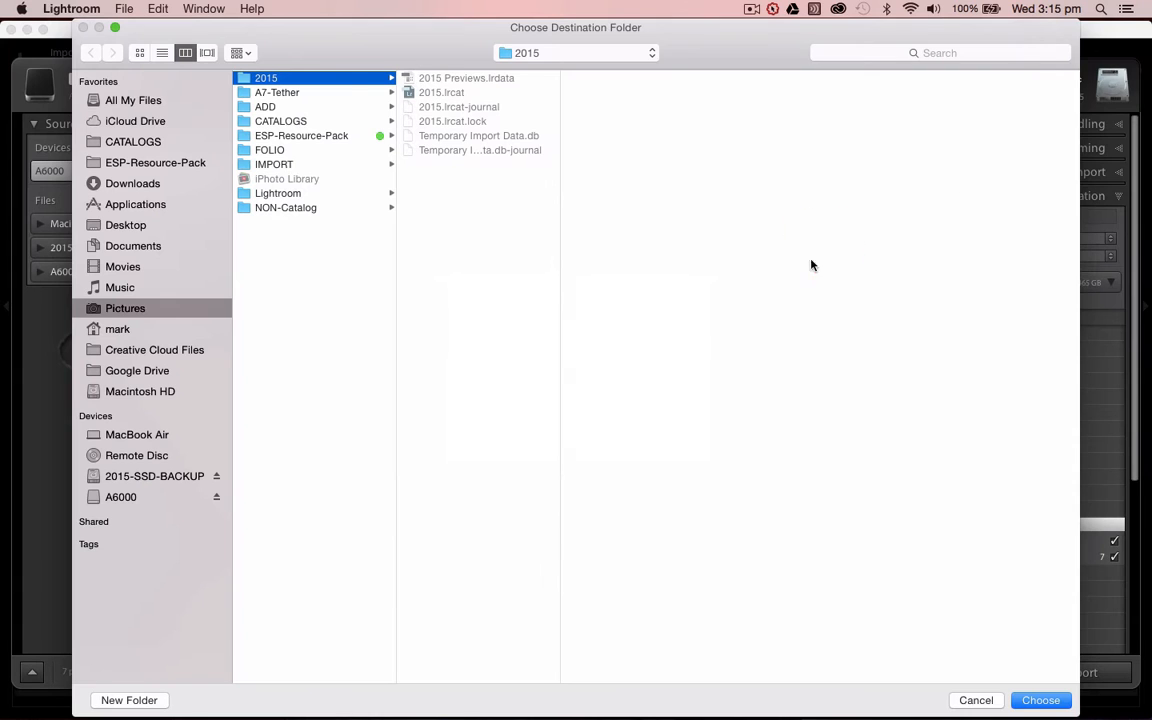
click(179, 477)
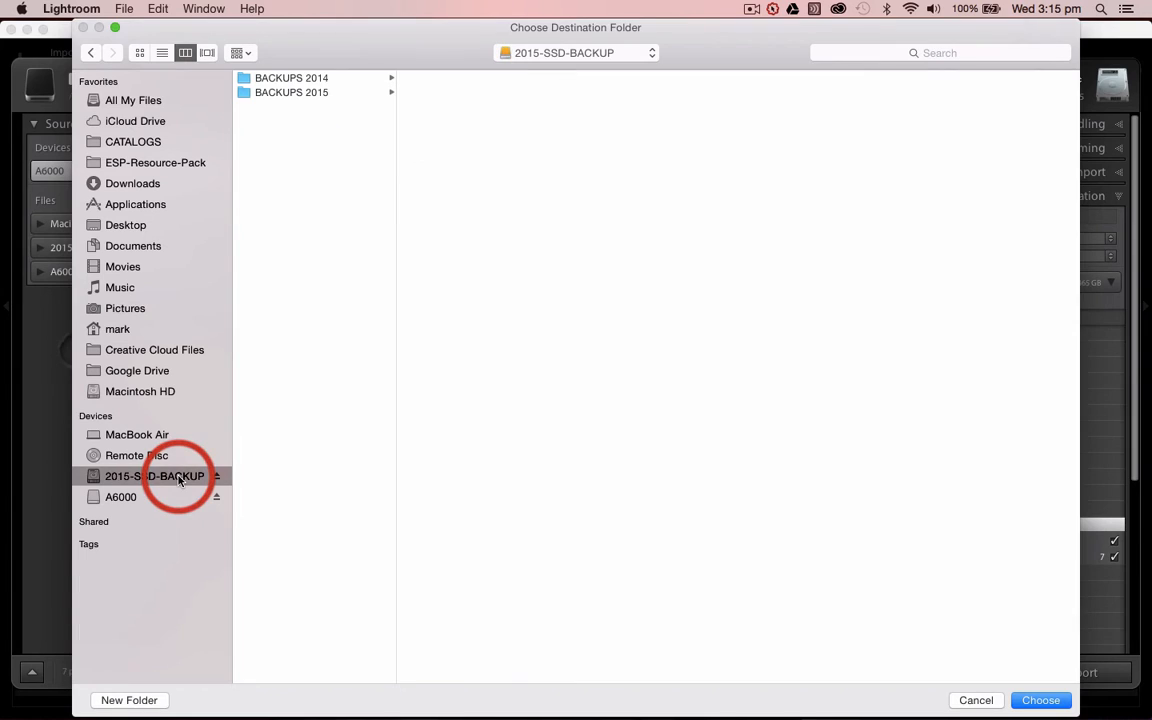
click(314, 155)
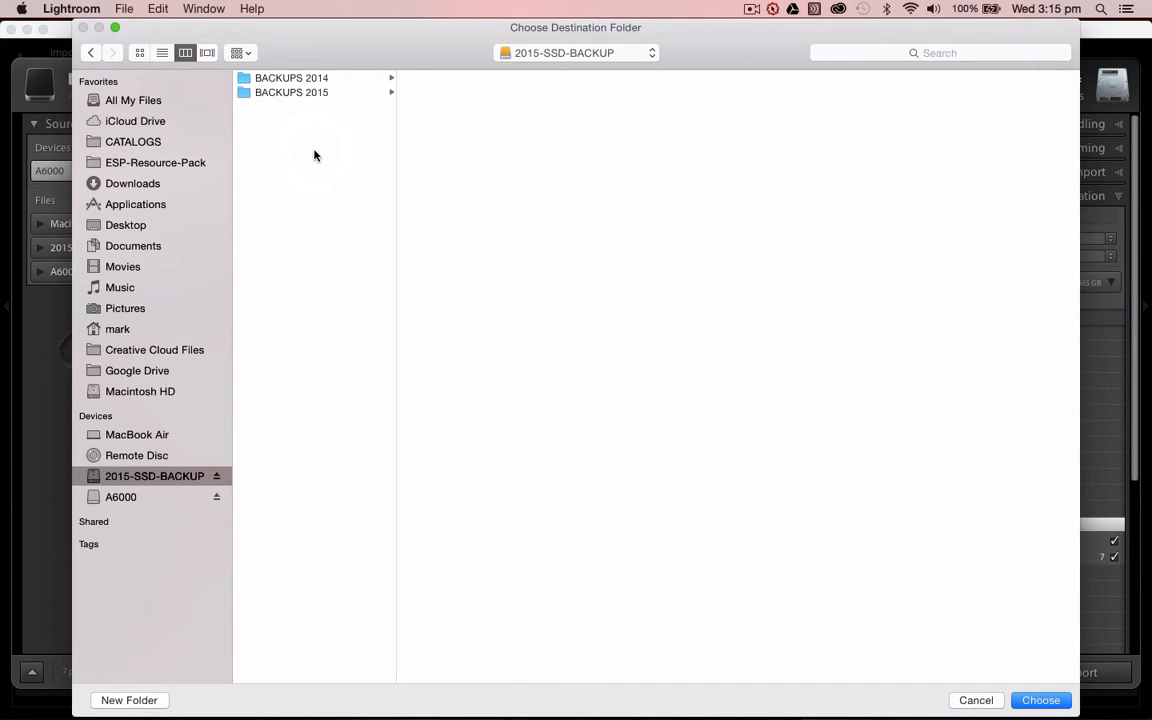
click(976, 699)
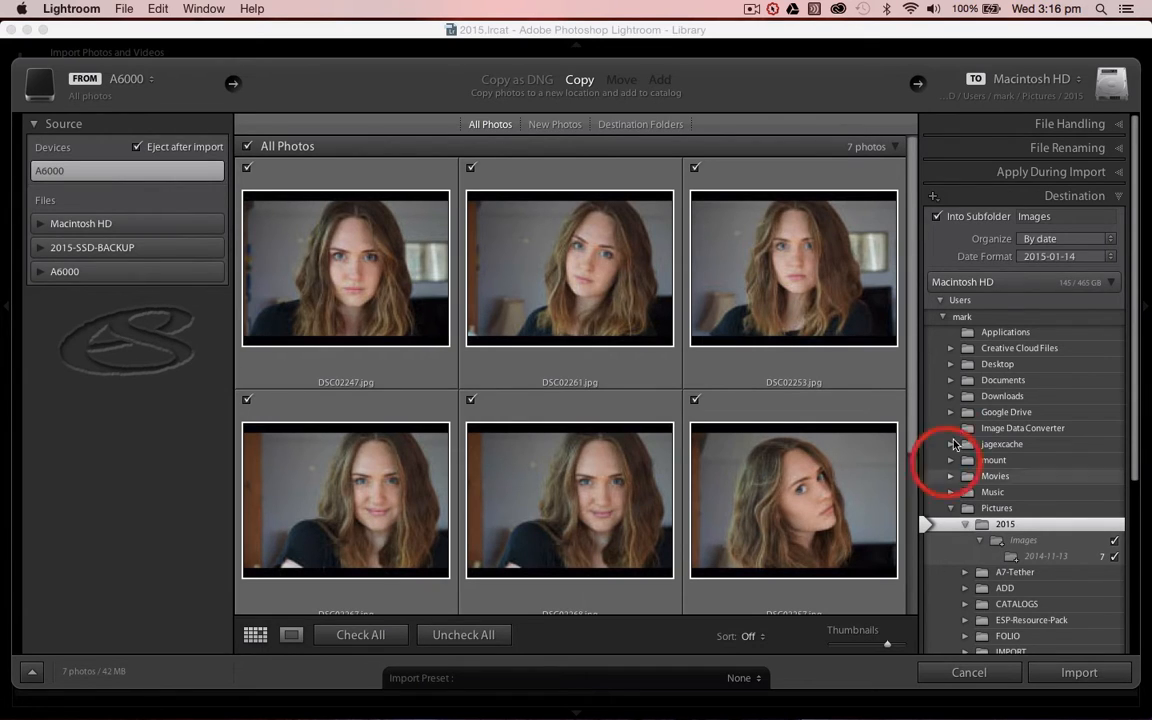
- Rename the imported files with the Custom Name - Original File Number template, using A6000 as the custom text
click(1012, 149)
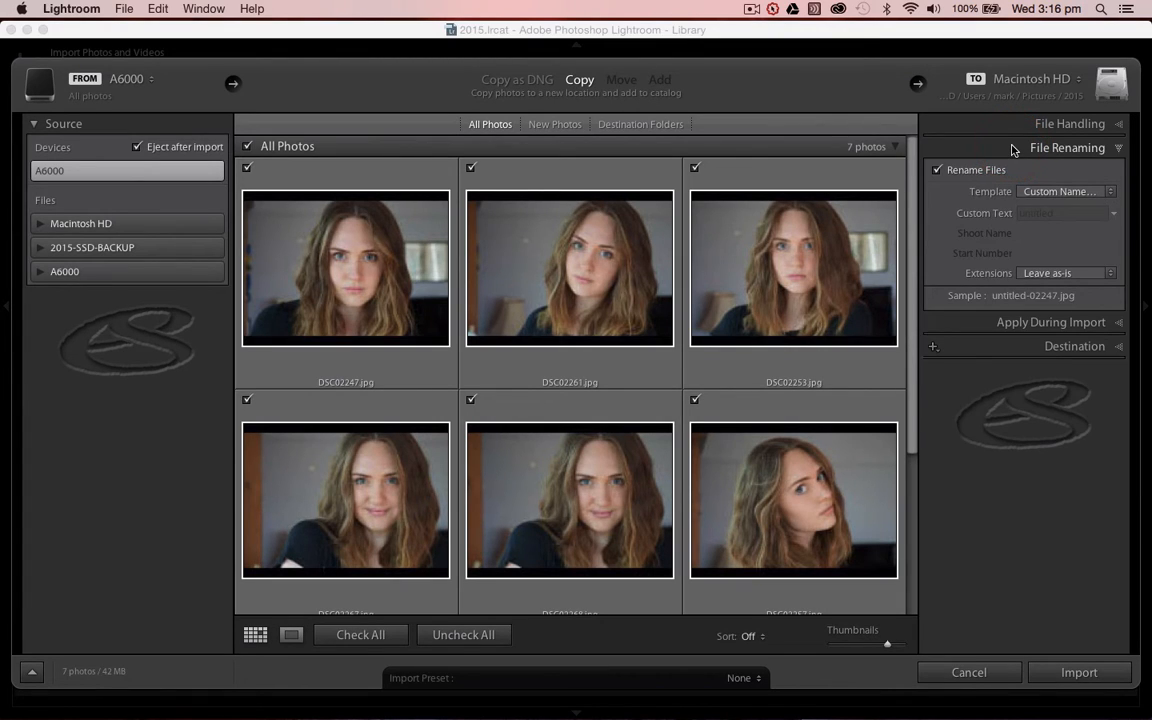
click(1104, 192)
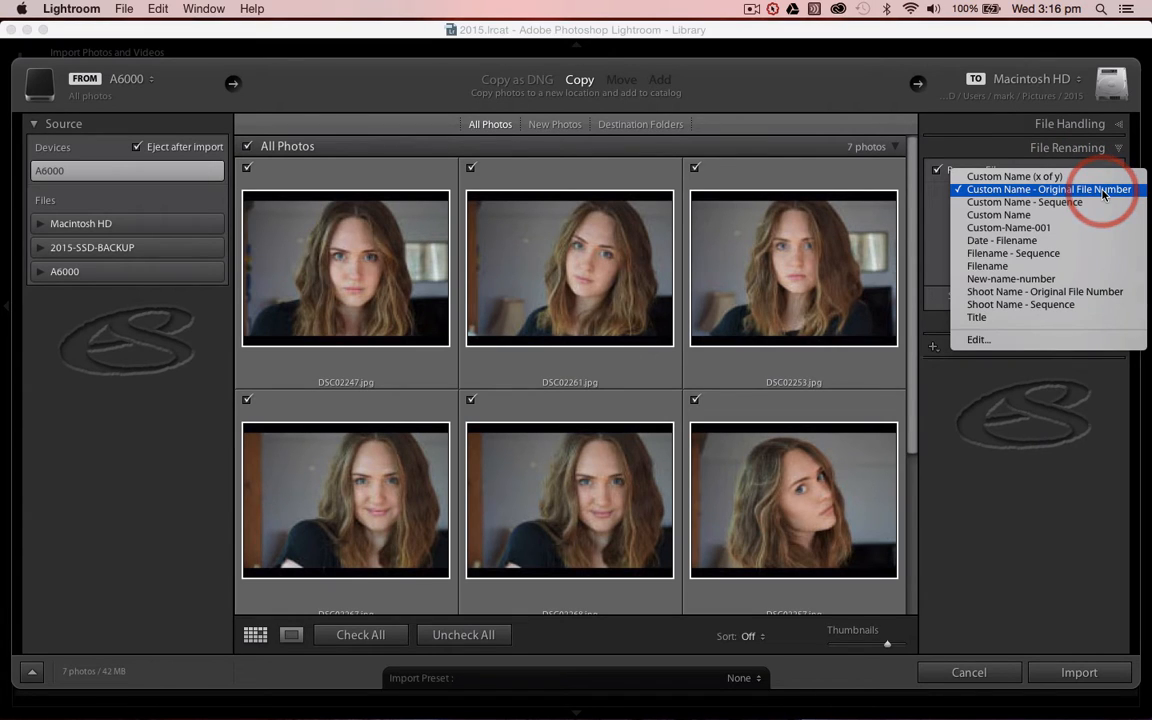
click(1104, 190)
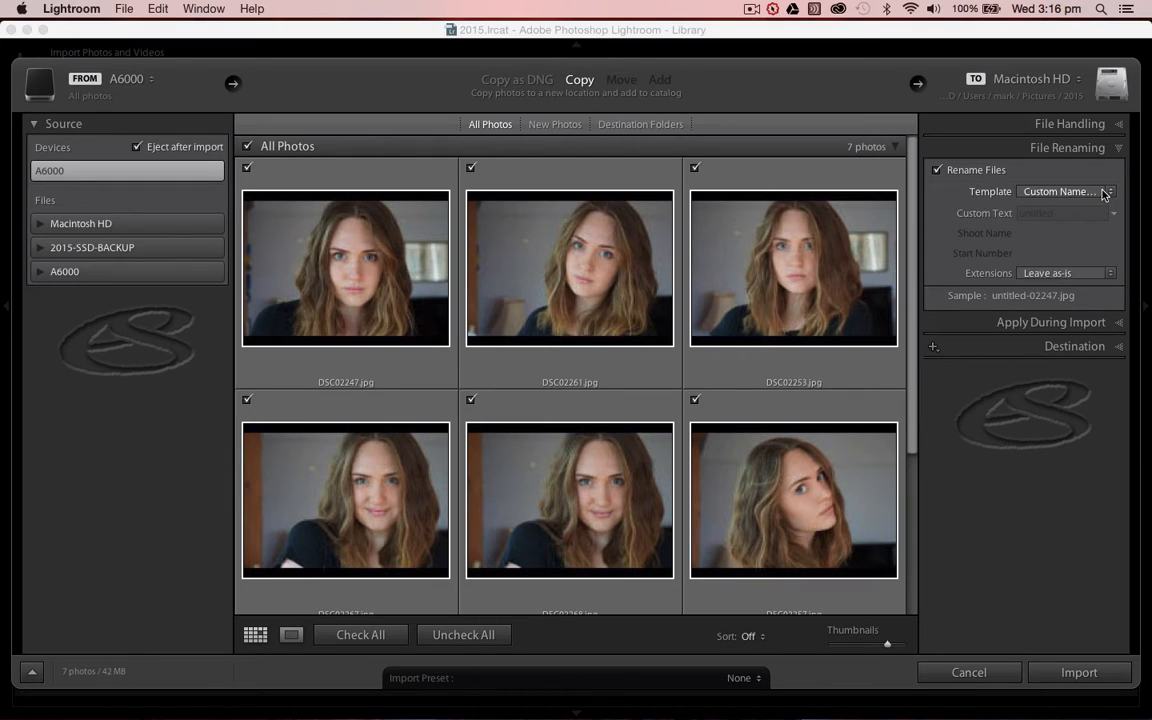
click(1062, 213)
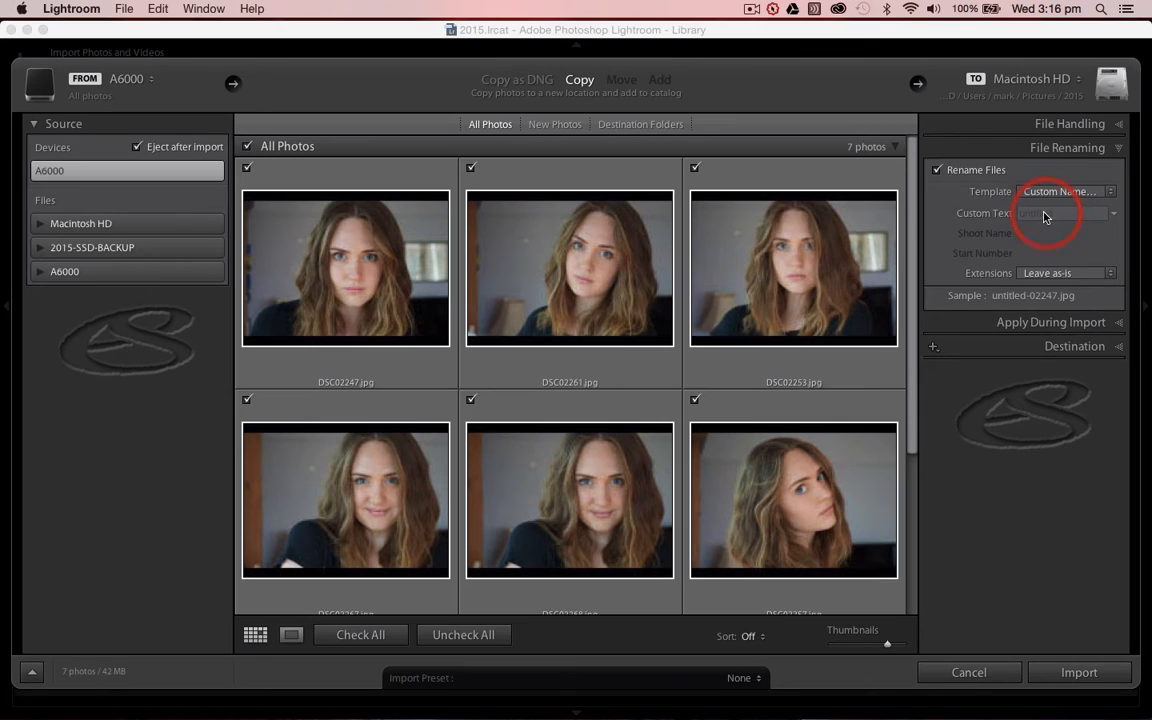
click(1043, 215)
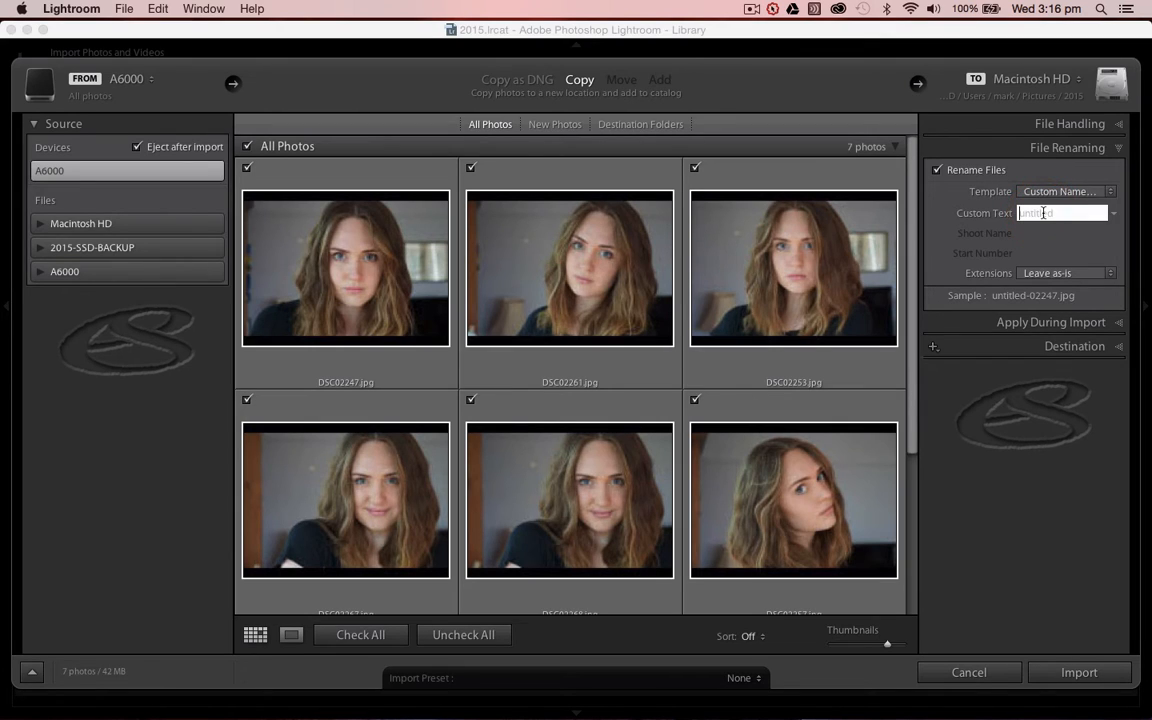
text(A6000)
- Add the model's first name, Portrait and Home as keywords applied during import, and import the photos
click(980, 323)
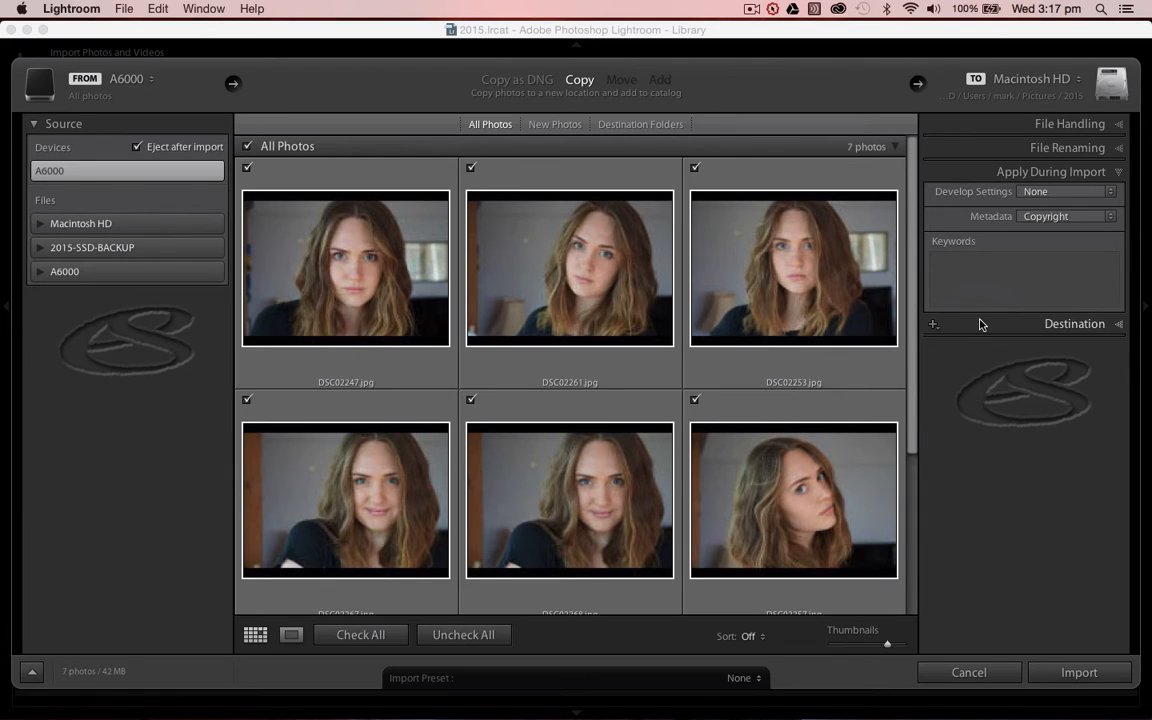
click(956, 270)
text(Teagan)
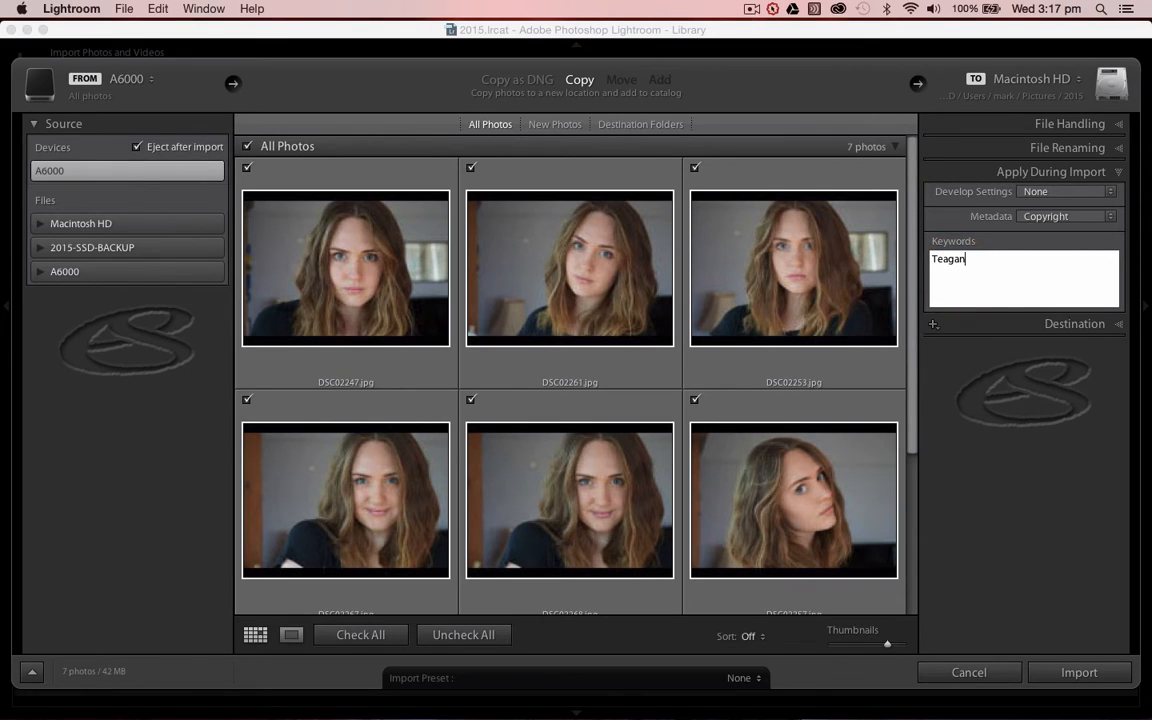
text(, Portrait, Home)
click(1018, 427)
click(1079, 672)
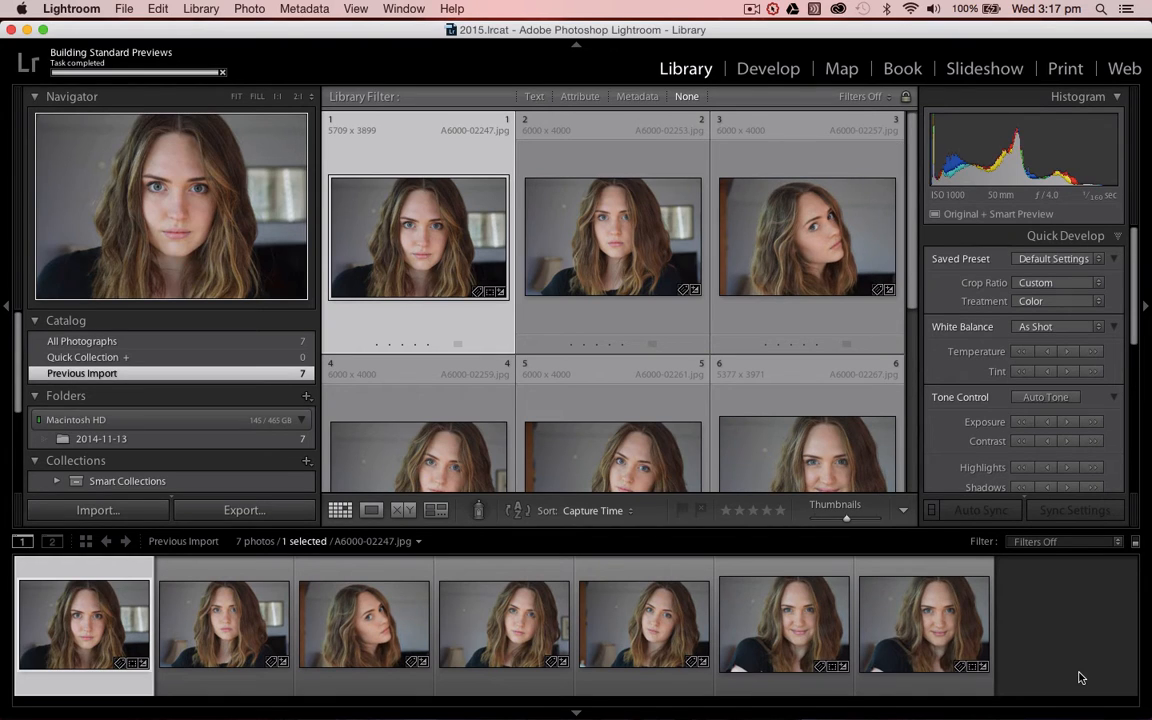
- Hide the filmstrip to give the Library grid of imported photos more room
click(913, 628)
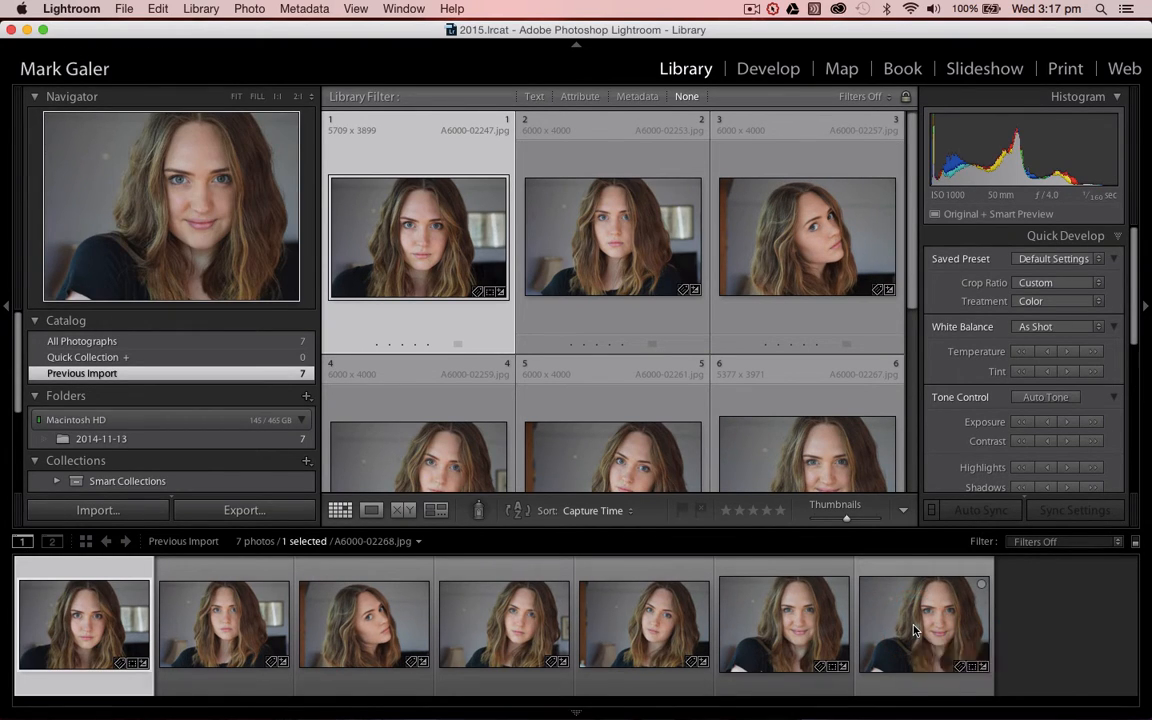
key(F6)
key(j)
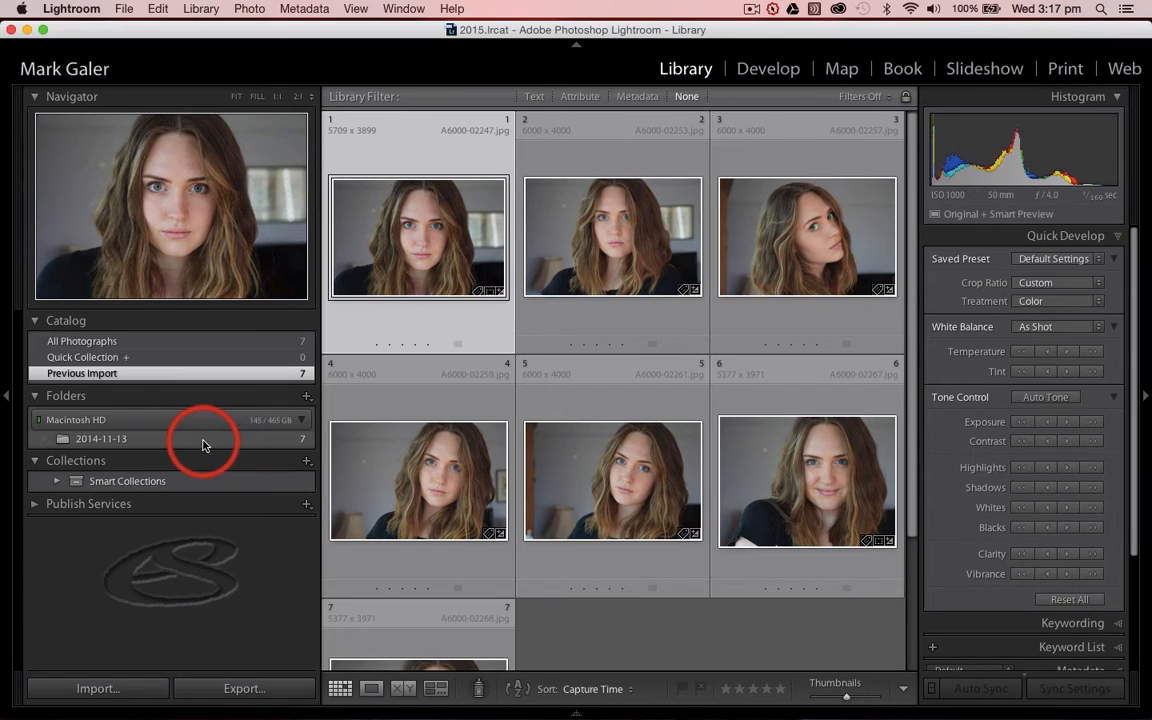
- Show the Images and 2015 parent folders above the 2014-11-13 folder, expand Images and select 2015
click(142, 442)
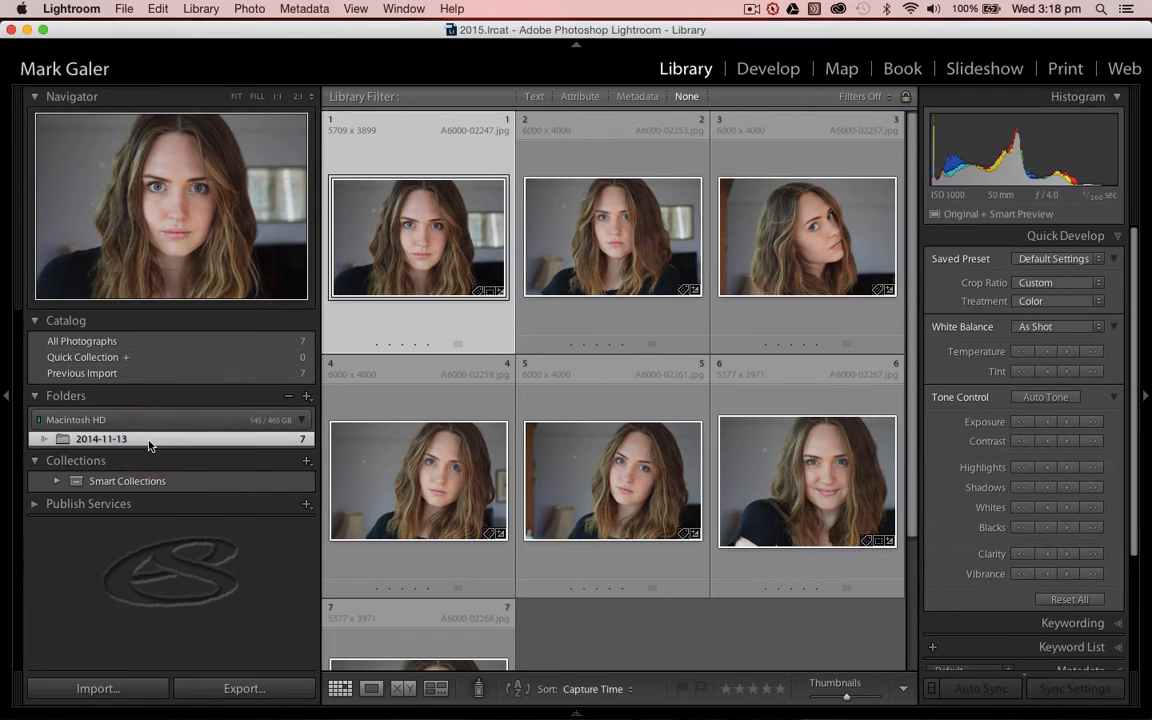
right_click(148, 445)
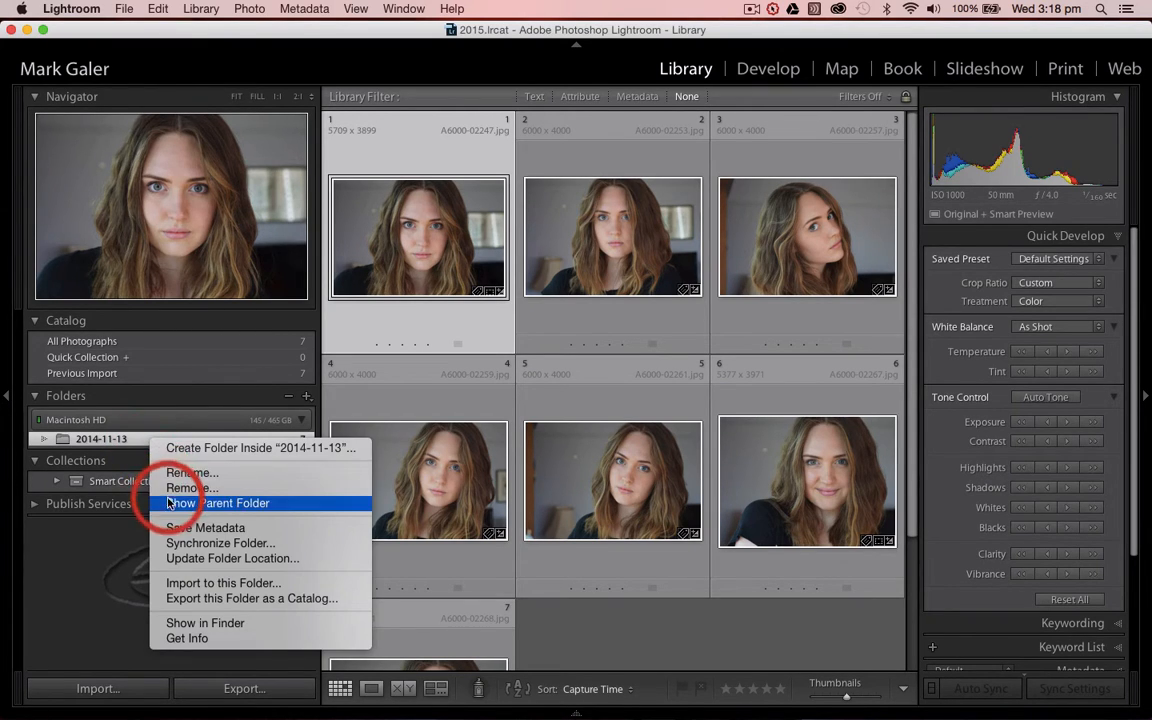
click(168, 503)
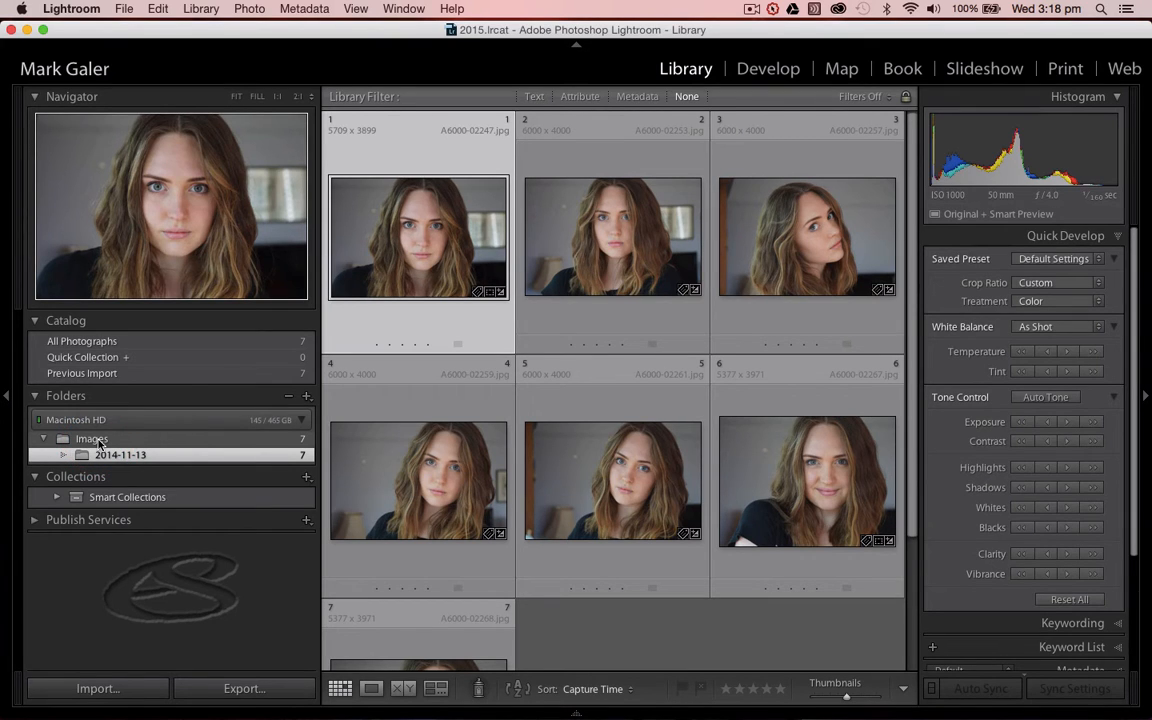
click(168, 443)
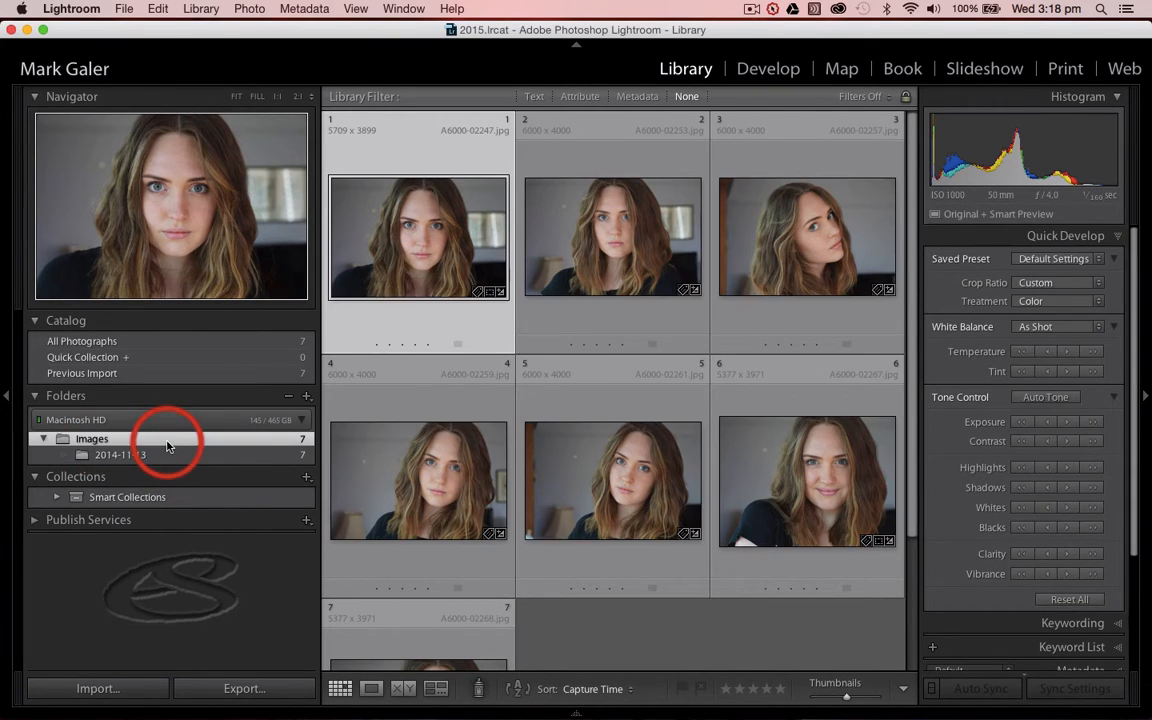
right_click(168, 446)
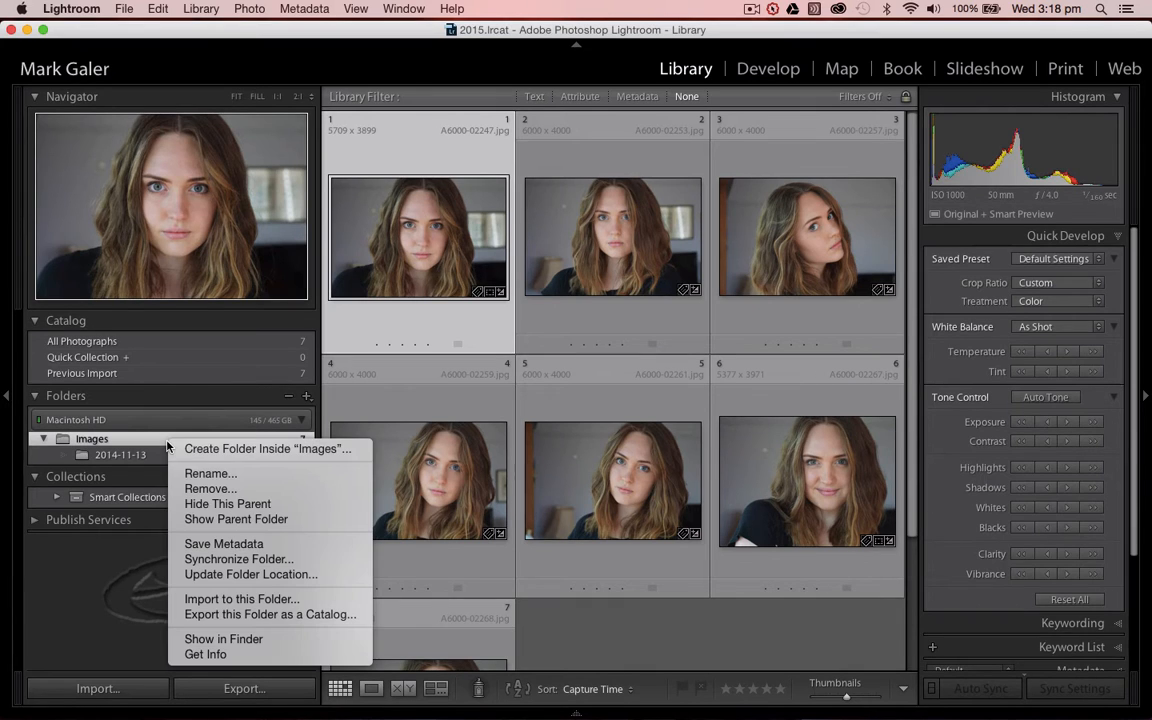
click(192, 519)
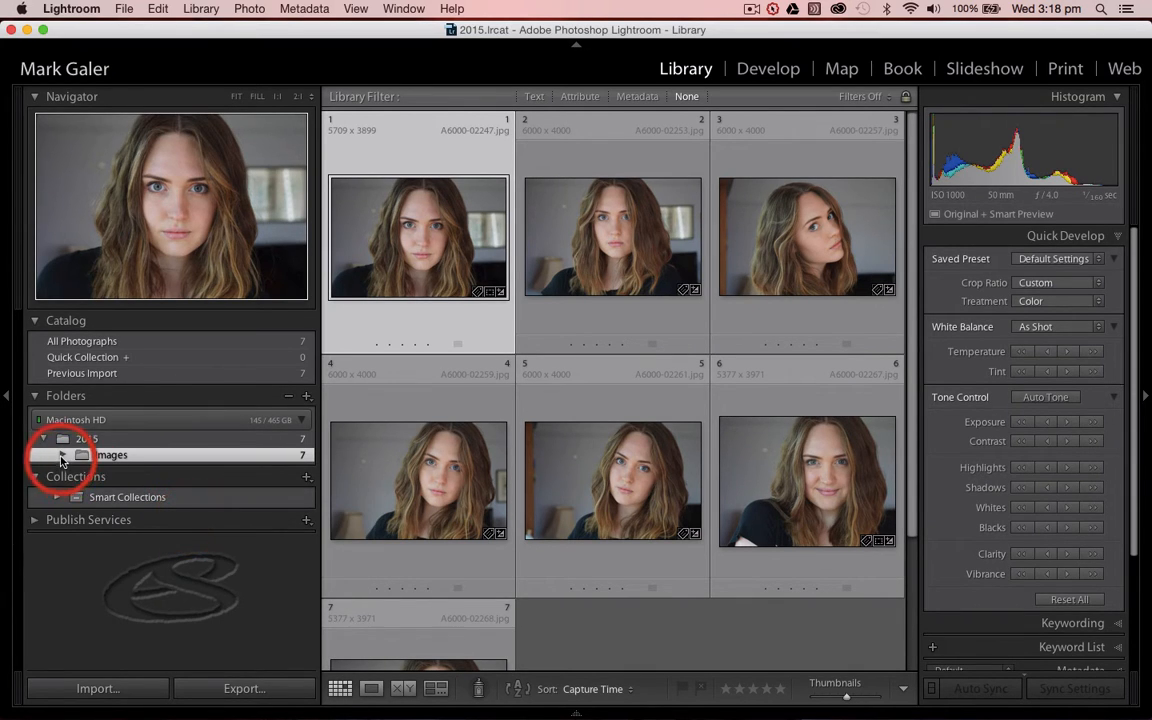
click(61, 456)
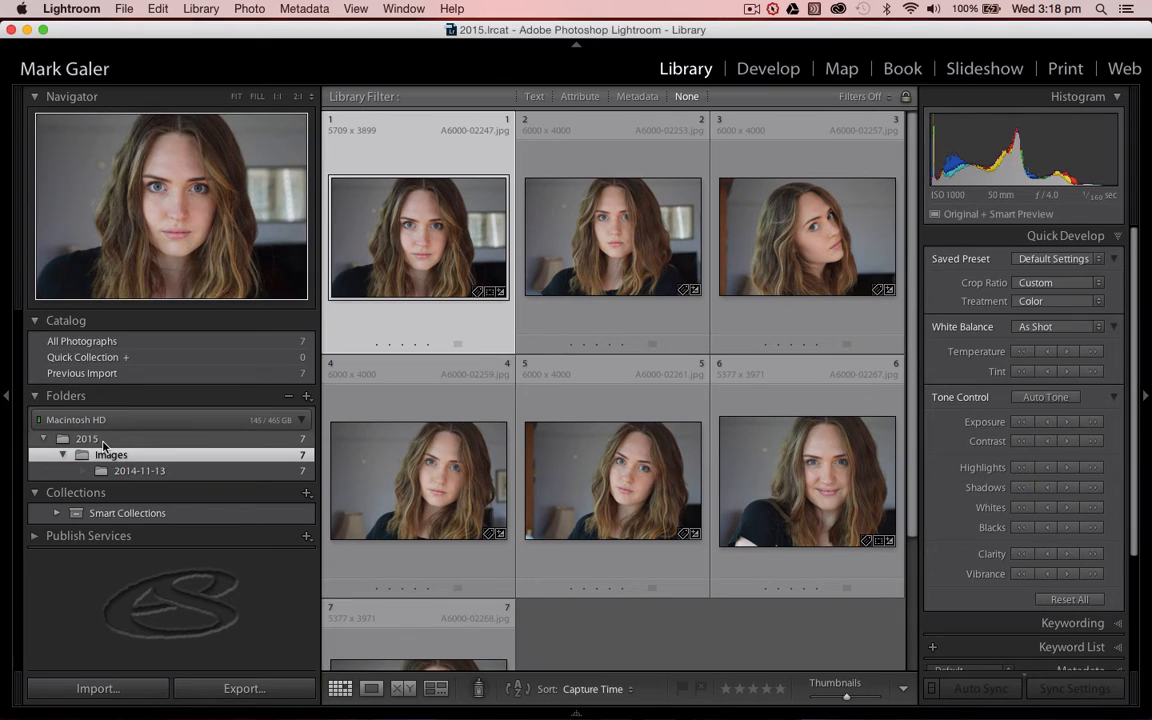
click(110, 440)
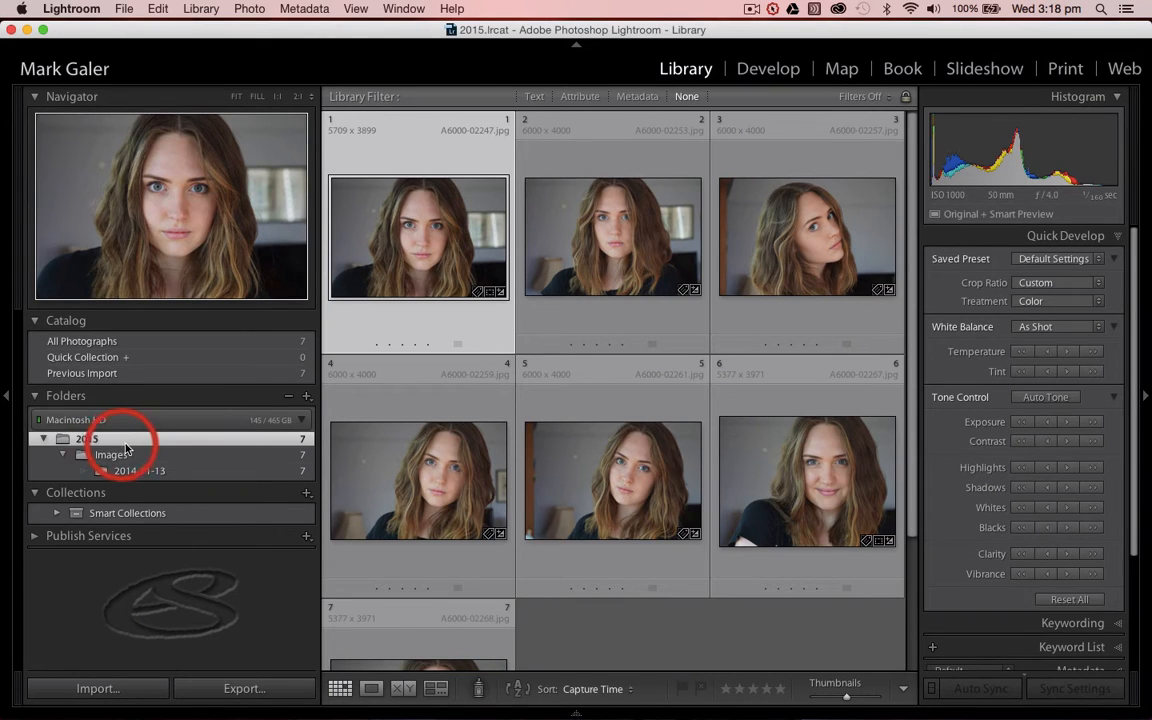
- Reveal the 2015 folder in Finder, browse through Images and 2014-11-13 to A6000-02247.jpg, and close the Finder window
right_click(130, 447)
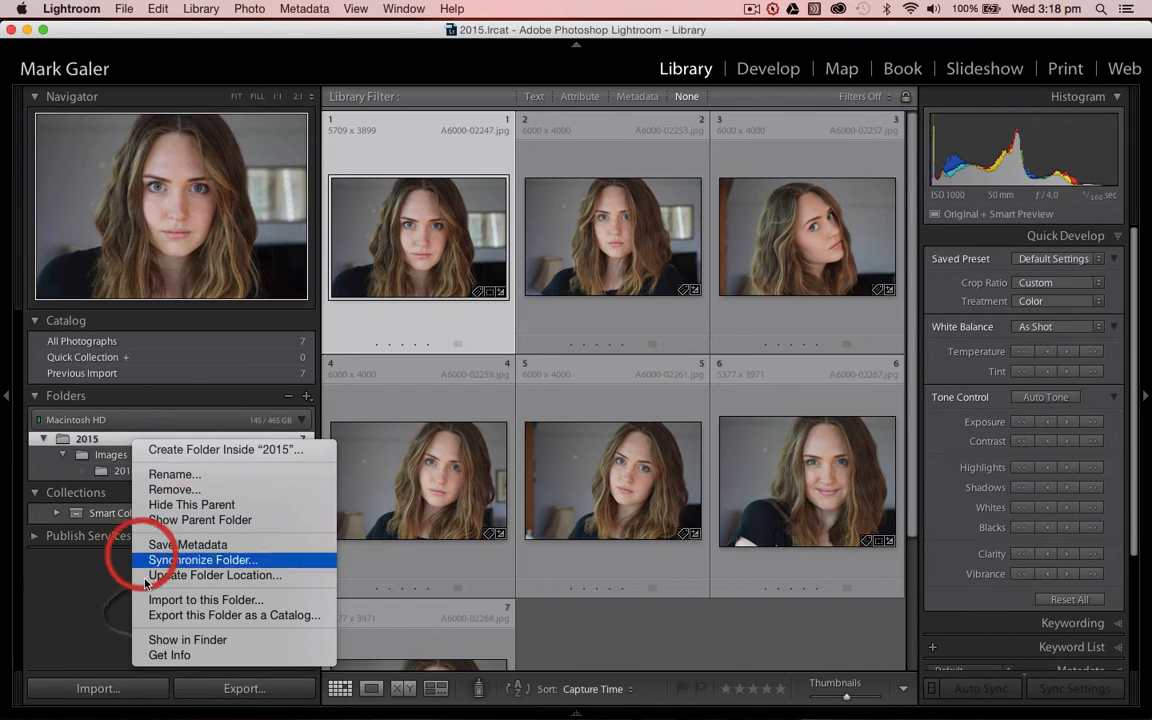
click(158, 640)
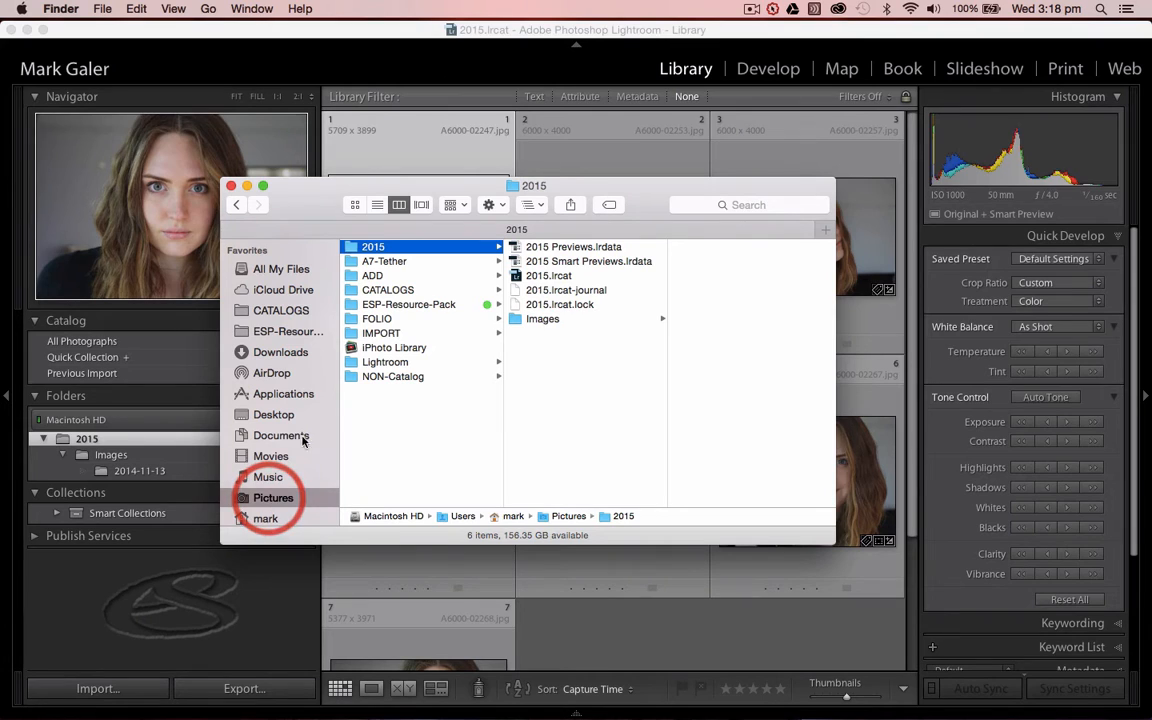
click(375, 249)
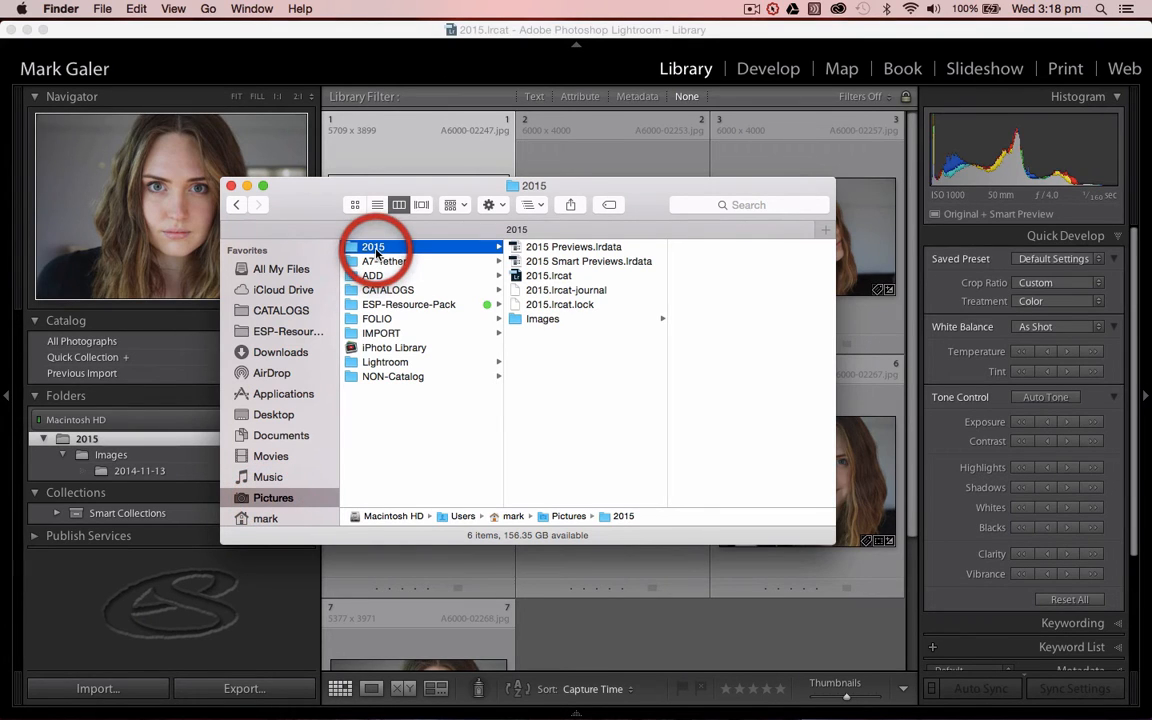
click(529, 322)
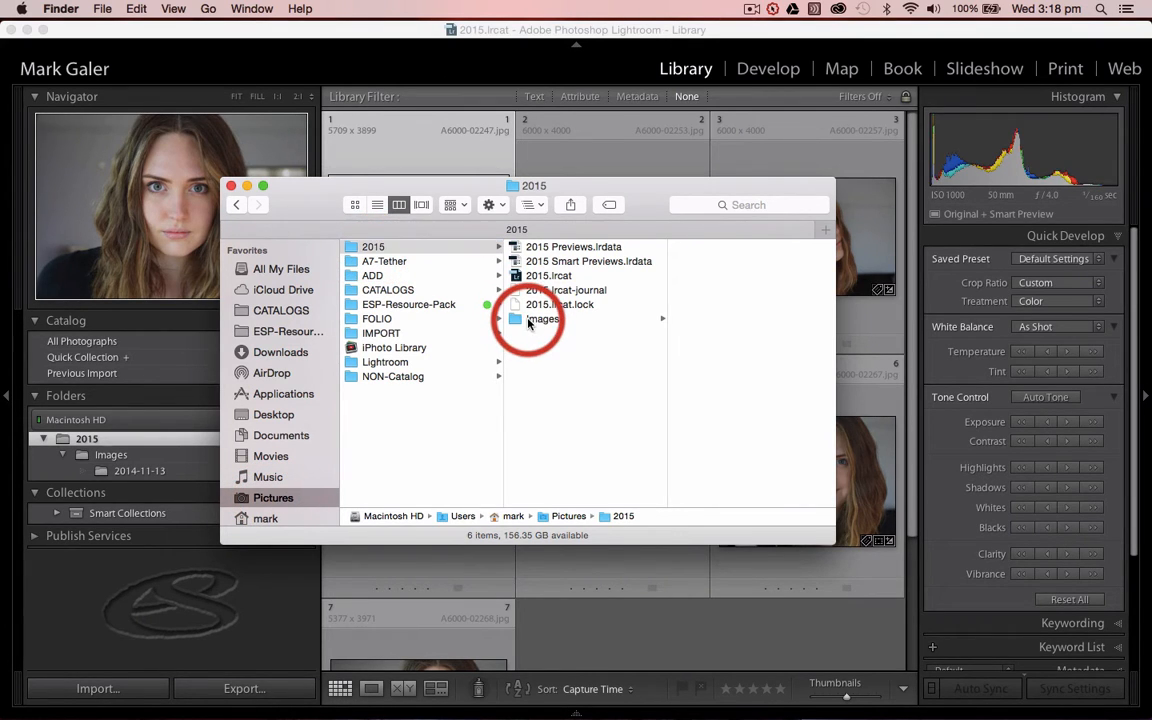
click(701, 252)
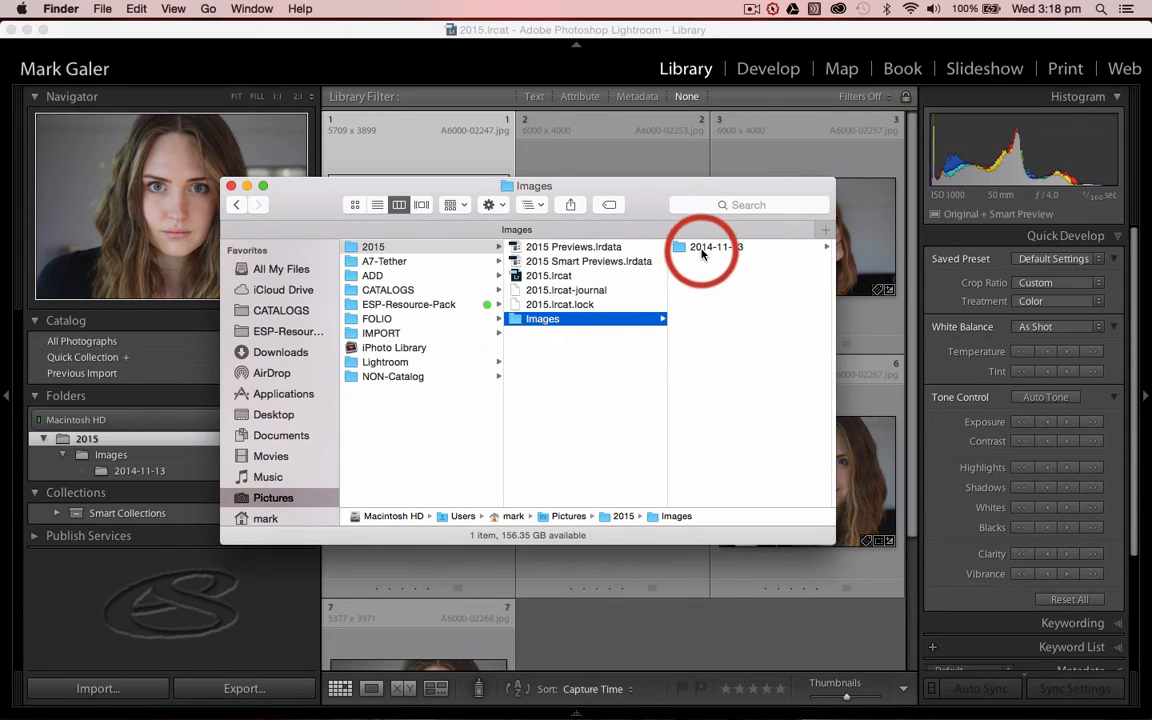
click(701, 252)
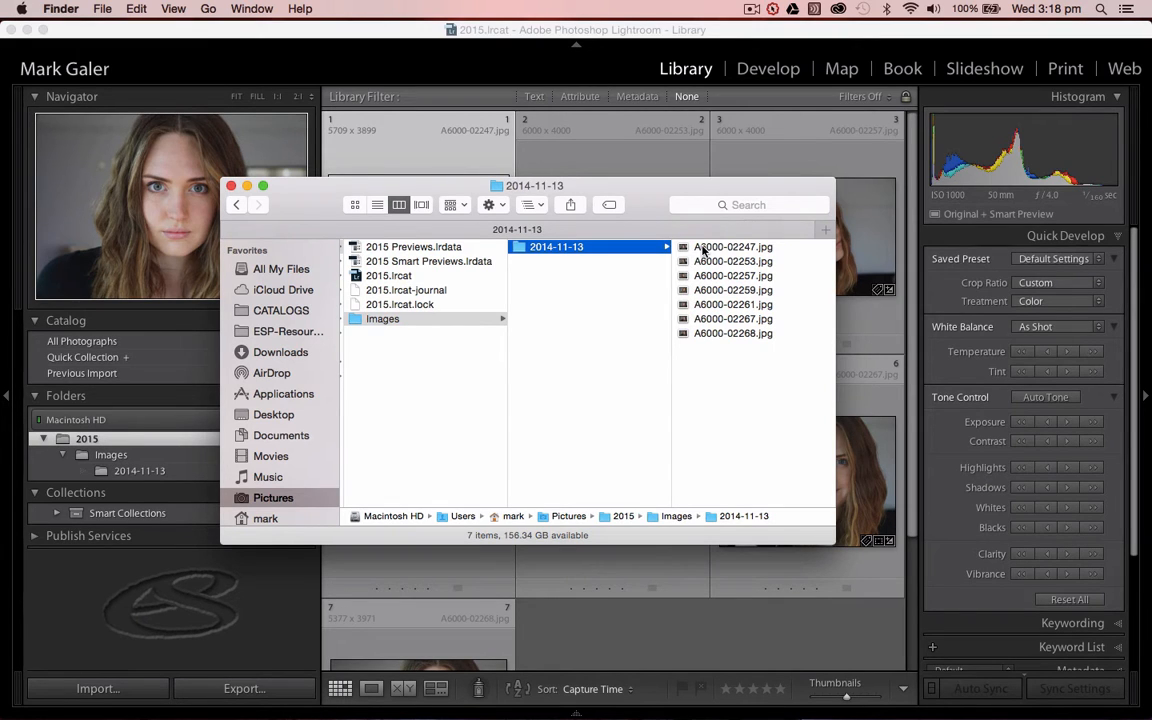
click(705, 251)
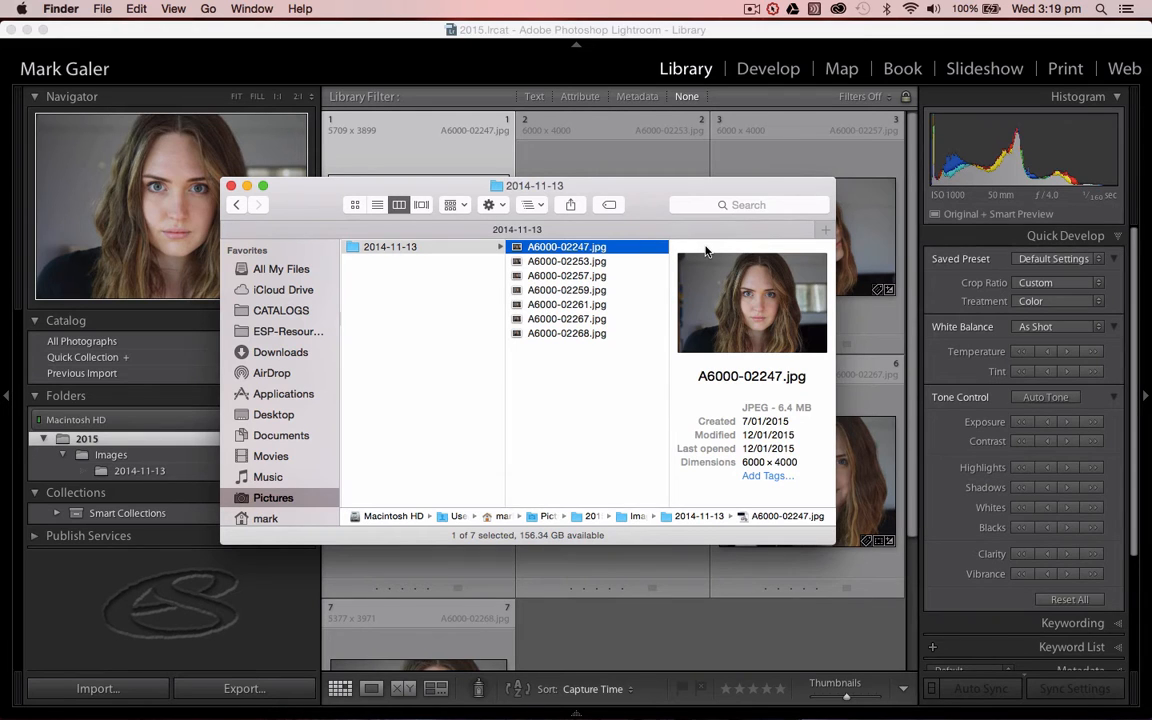
click(230, 187)
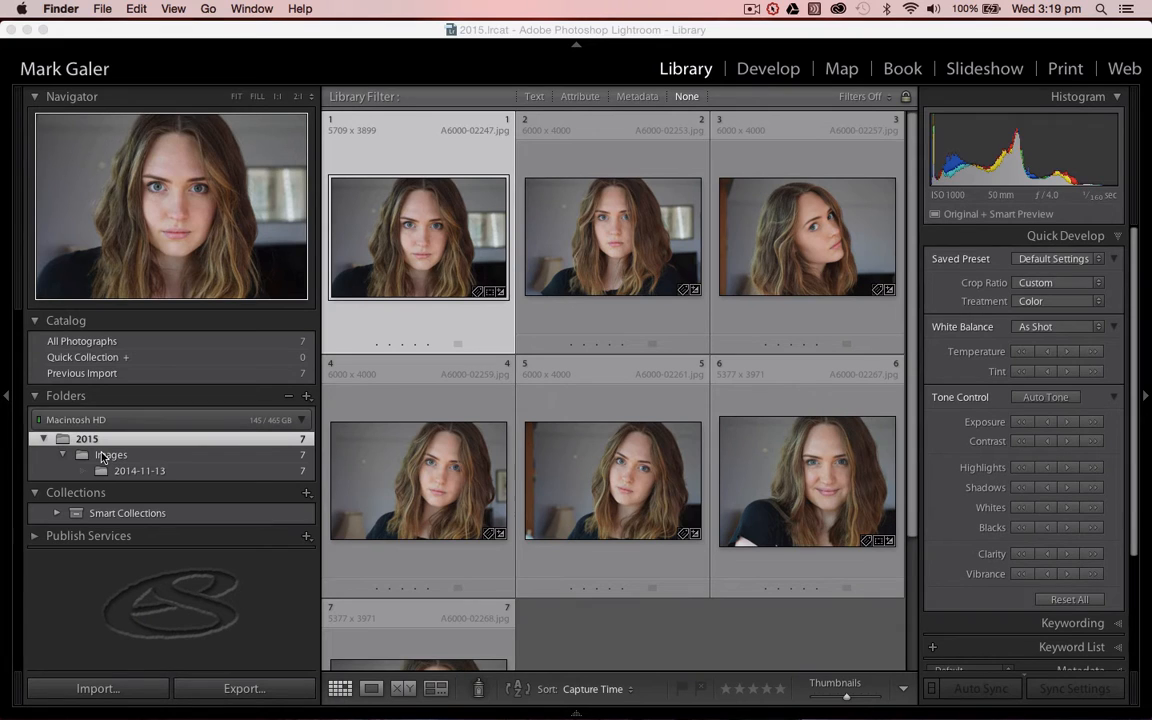
- Start a new import from the IMPORT folder in Pictures and show its file handling options
click(98, 688)
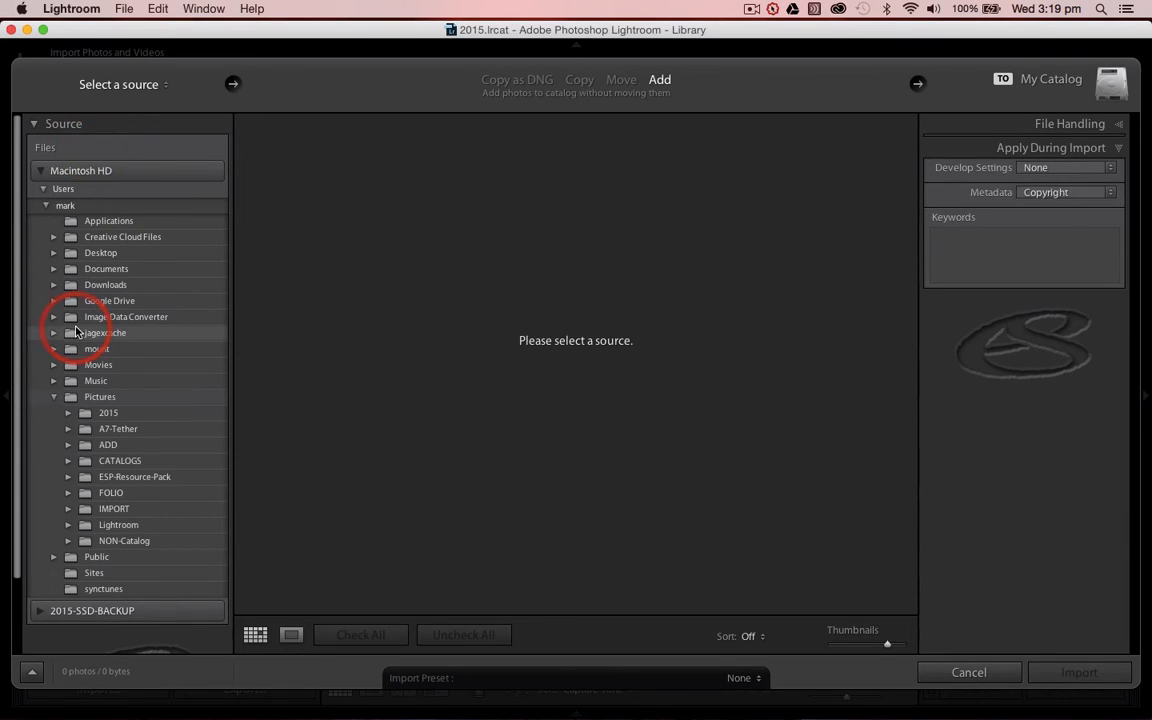
click(87, 512)
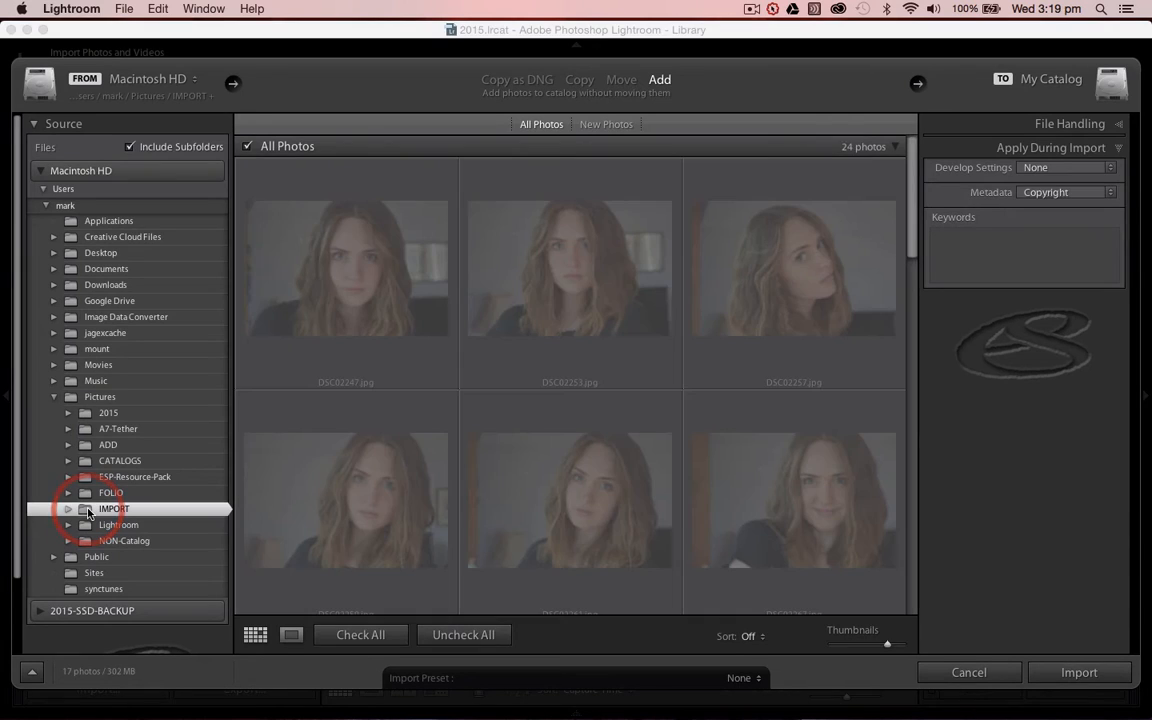
mouse_move(285, 327)
mouse_down()
mouse_move(320, 307)
mouse_move(422, 308)
mouse_move(405, 320)
mouse_up()
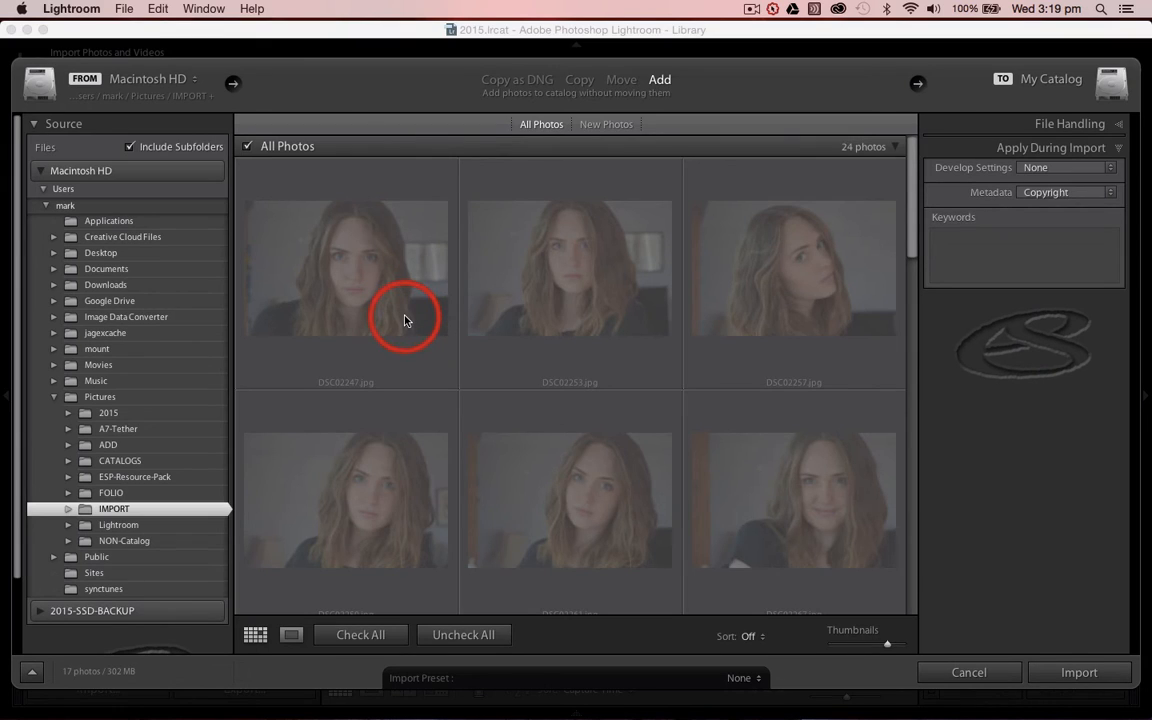
mouse_move(405, 320)
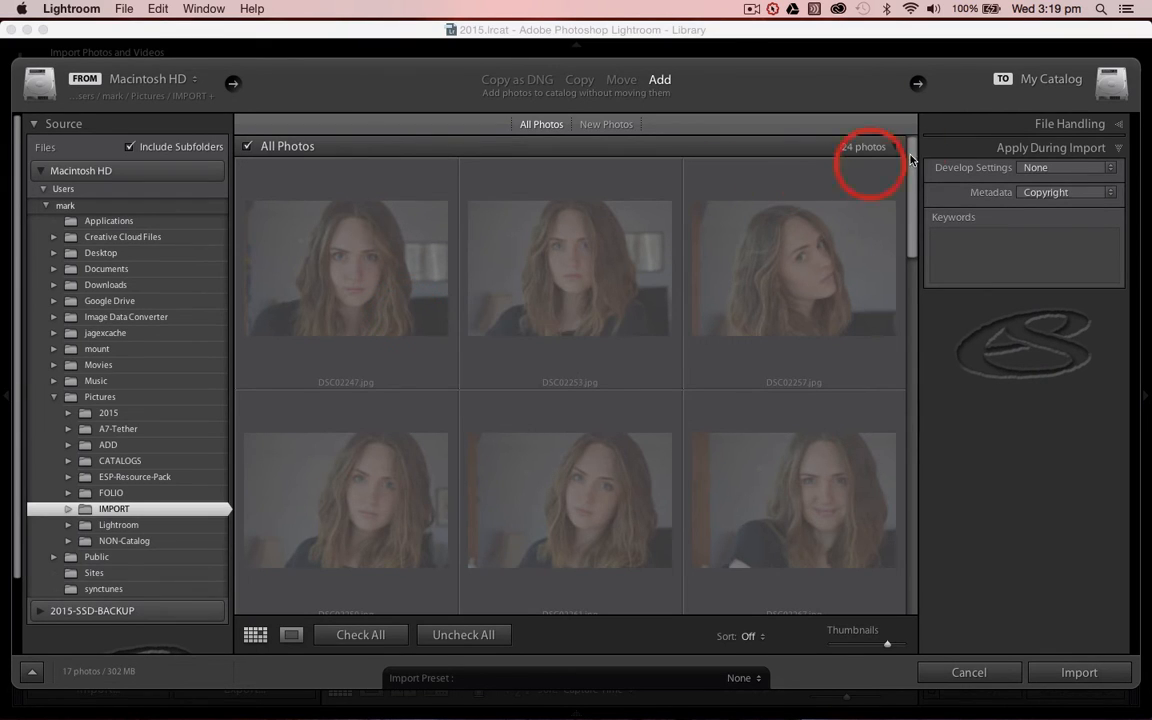
click(987, 125)
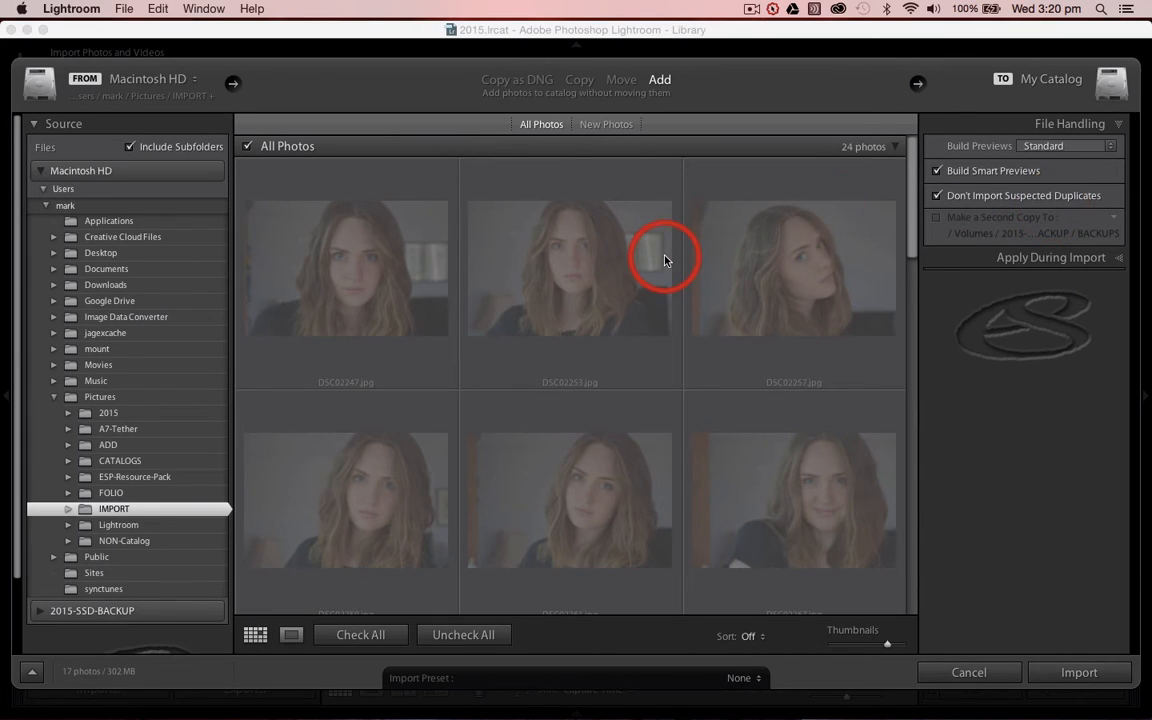
mouse_move(665, 260)
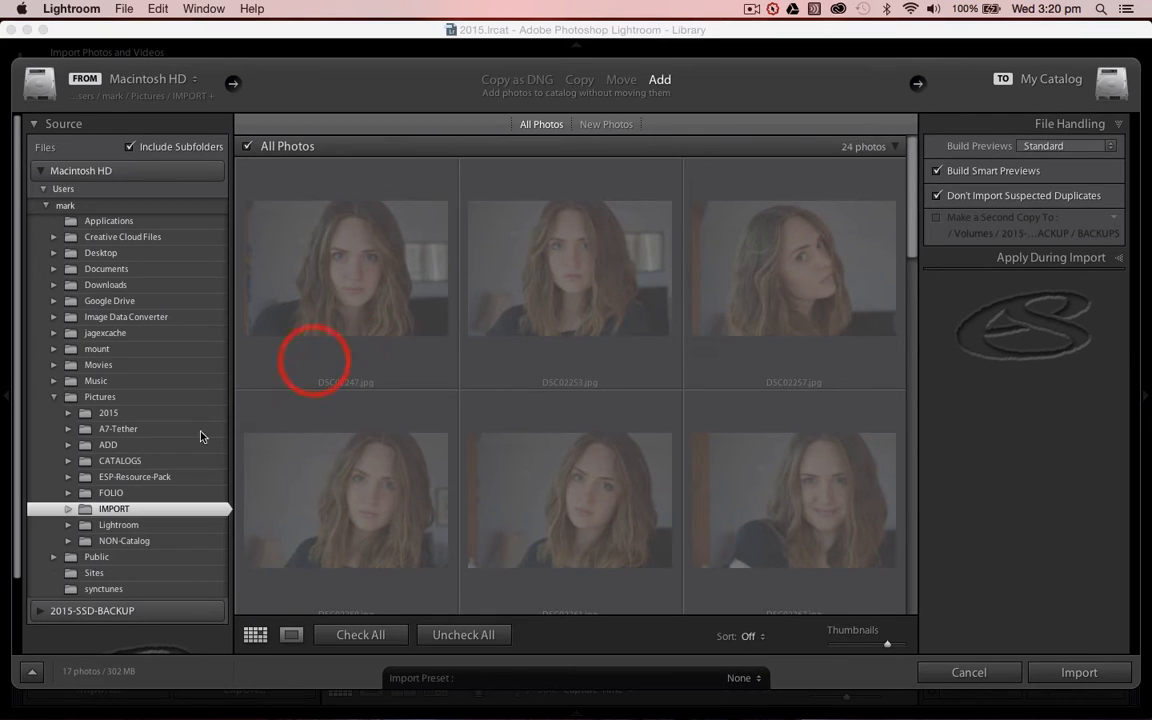
- Choose the 101MSDCF subfolder of IMPORT as the source and set its photos to Copy as DNG
click(67, 508)
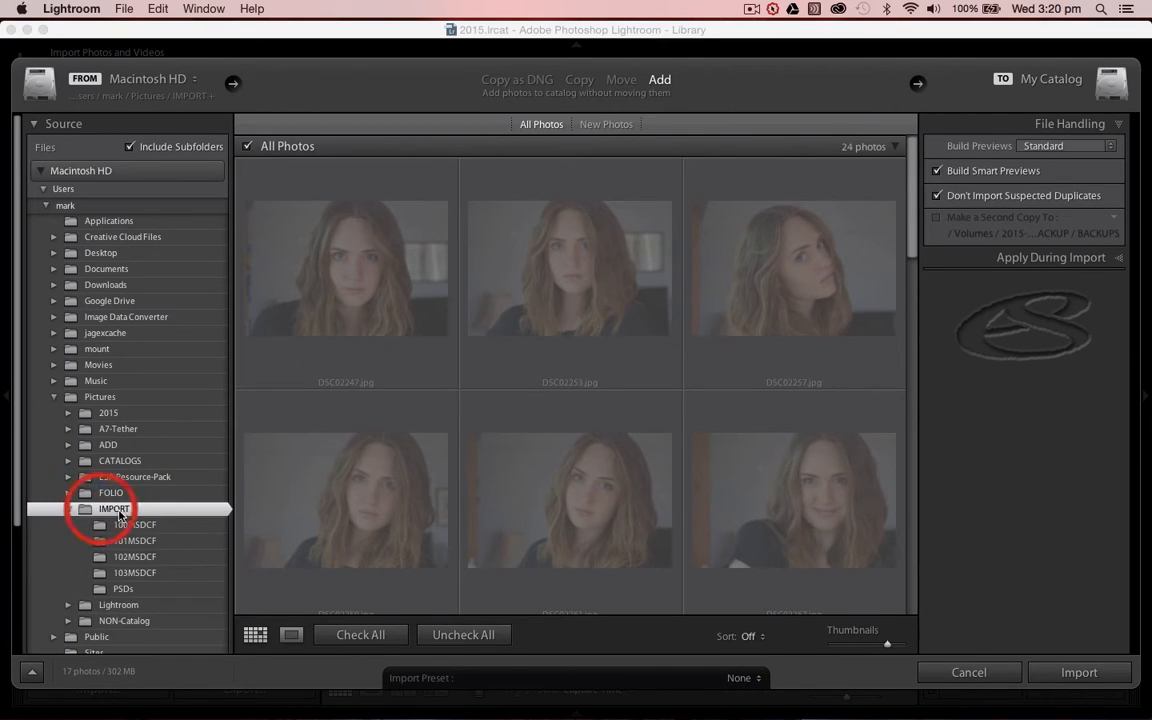
click(136, 541)
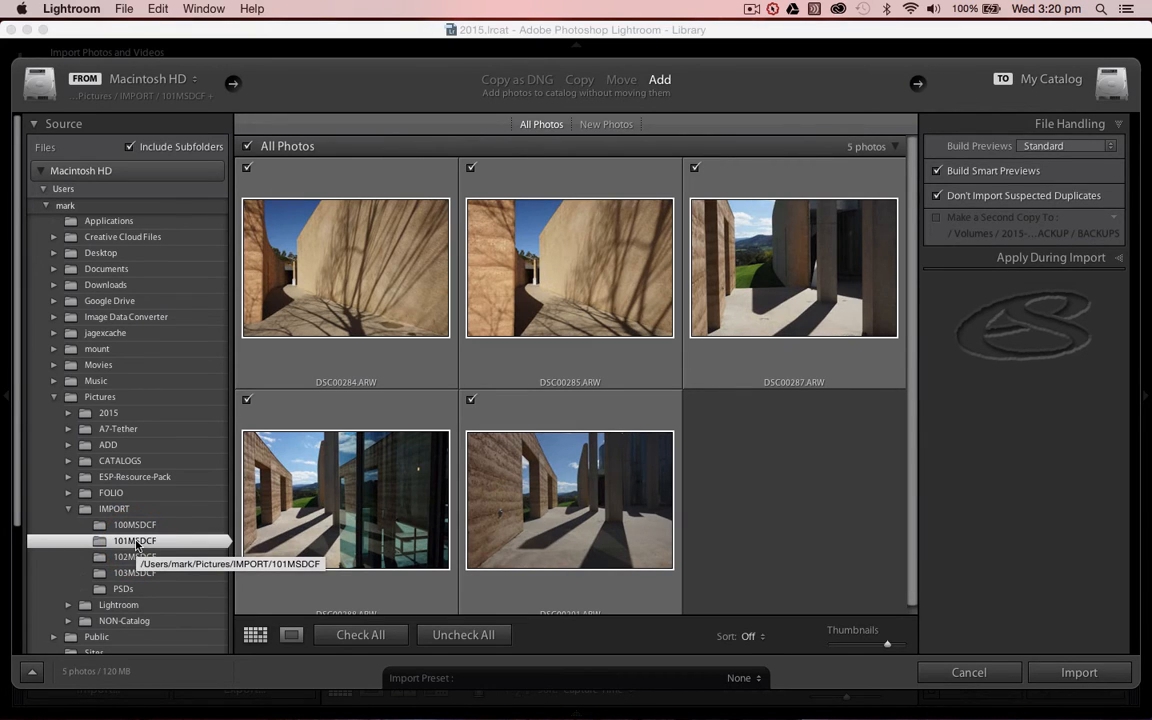
click(577, 88)
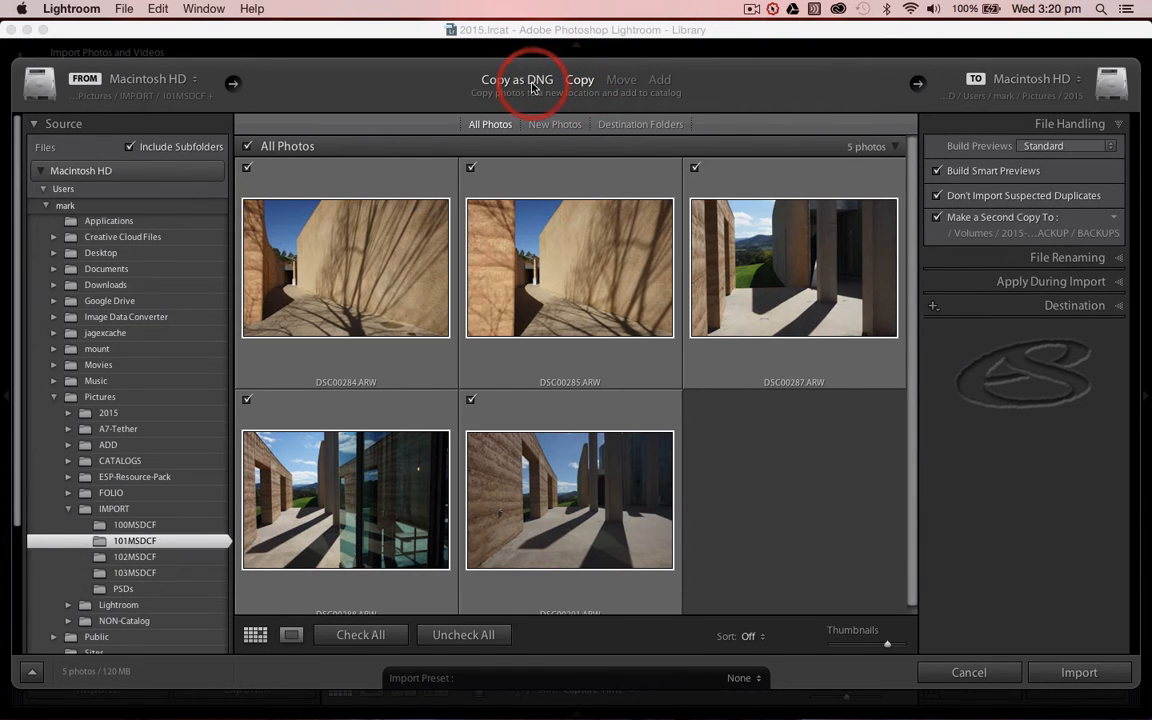
click(532, 88)
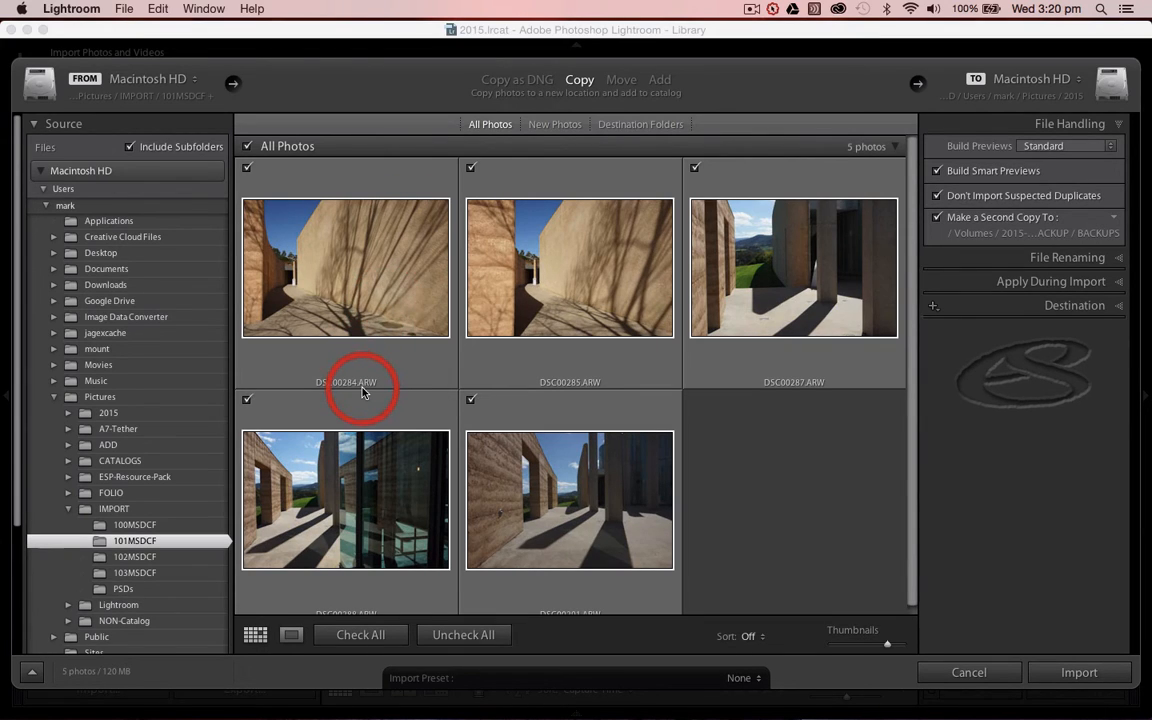
click(517, 81)
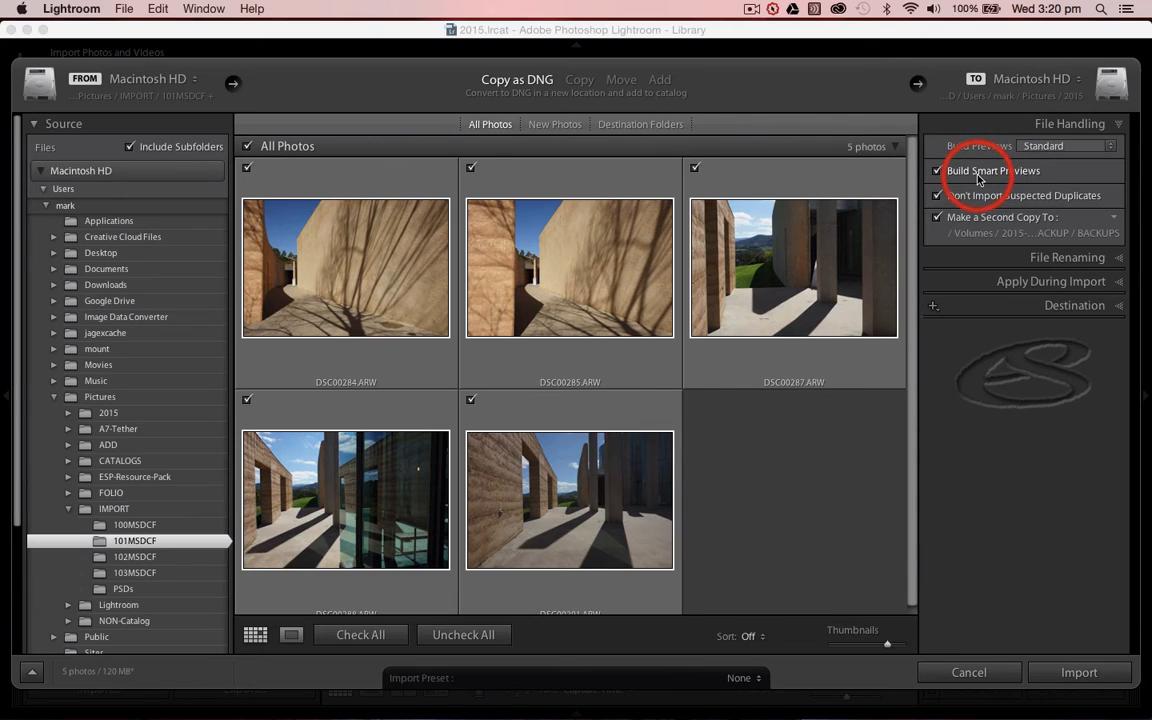
- Set the custom text for renaming the files to A99 and check the destination folder settings
click(968, 258)
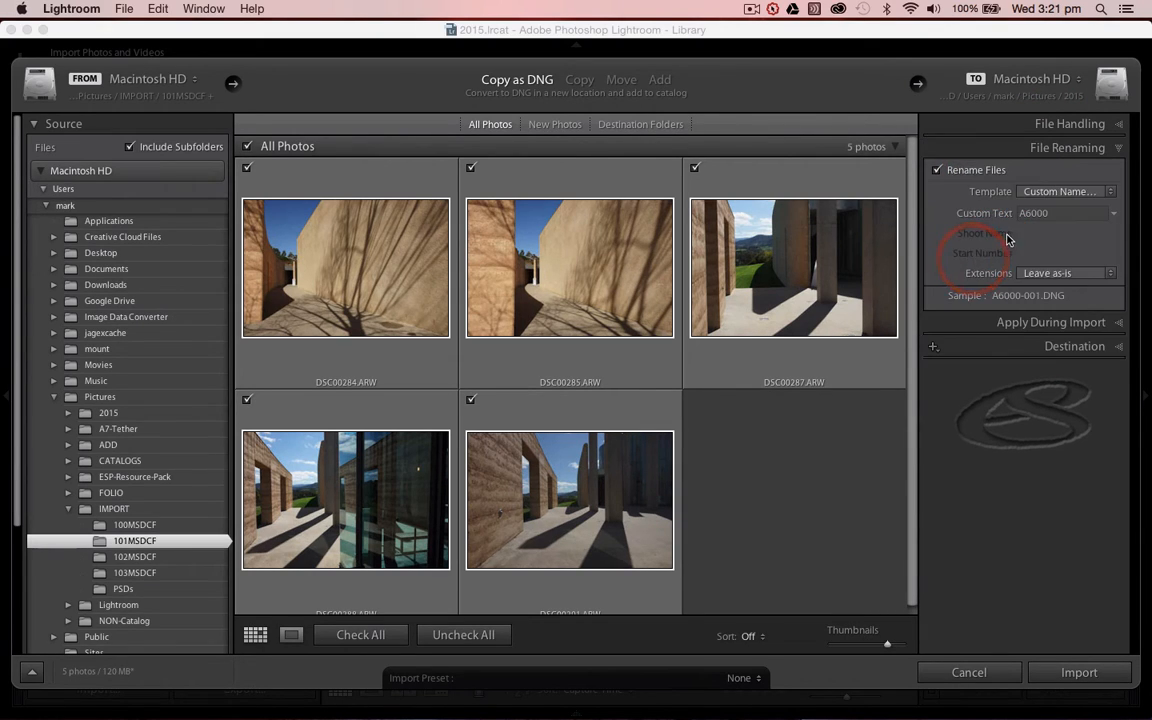
click(1030, 215)
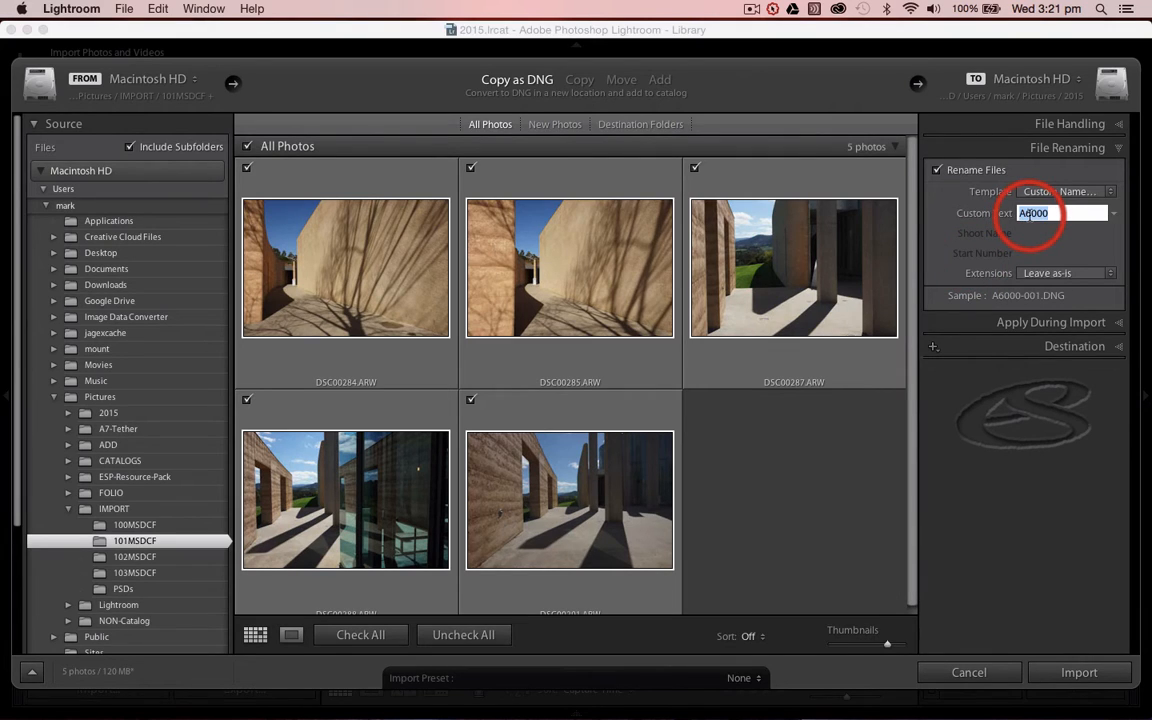
text(A)
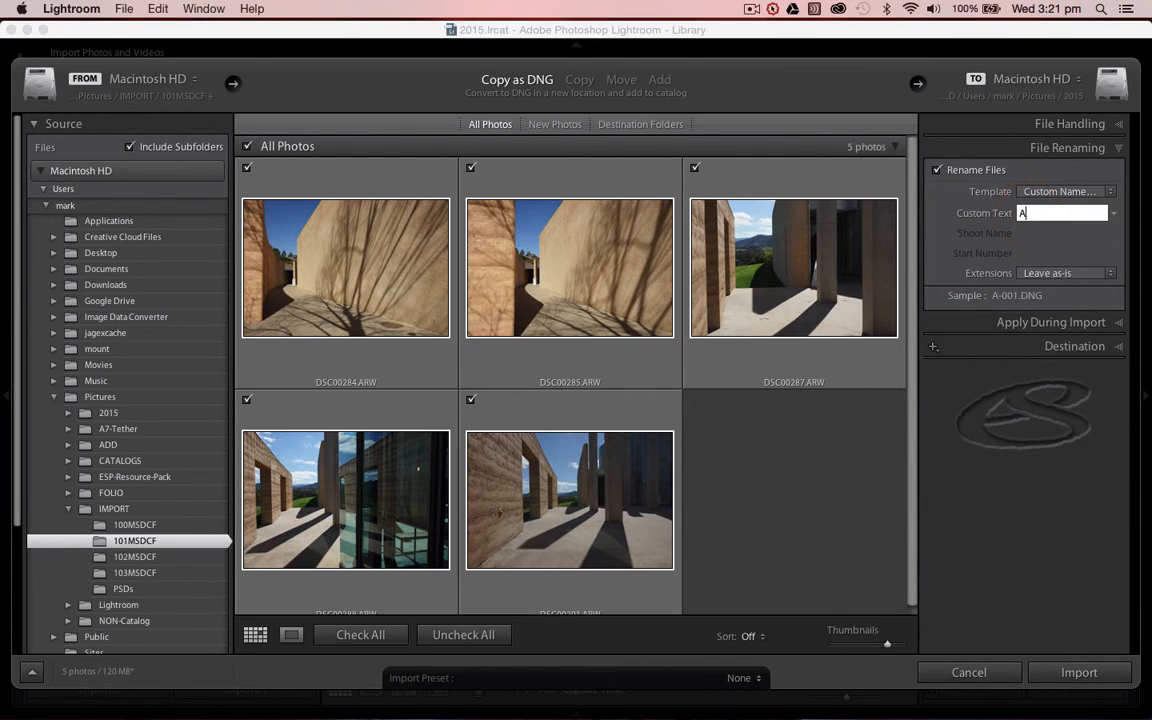
text(99)
click(1016, 349)
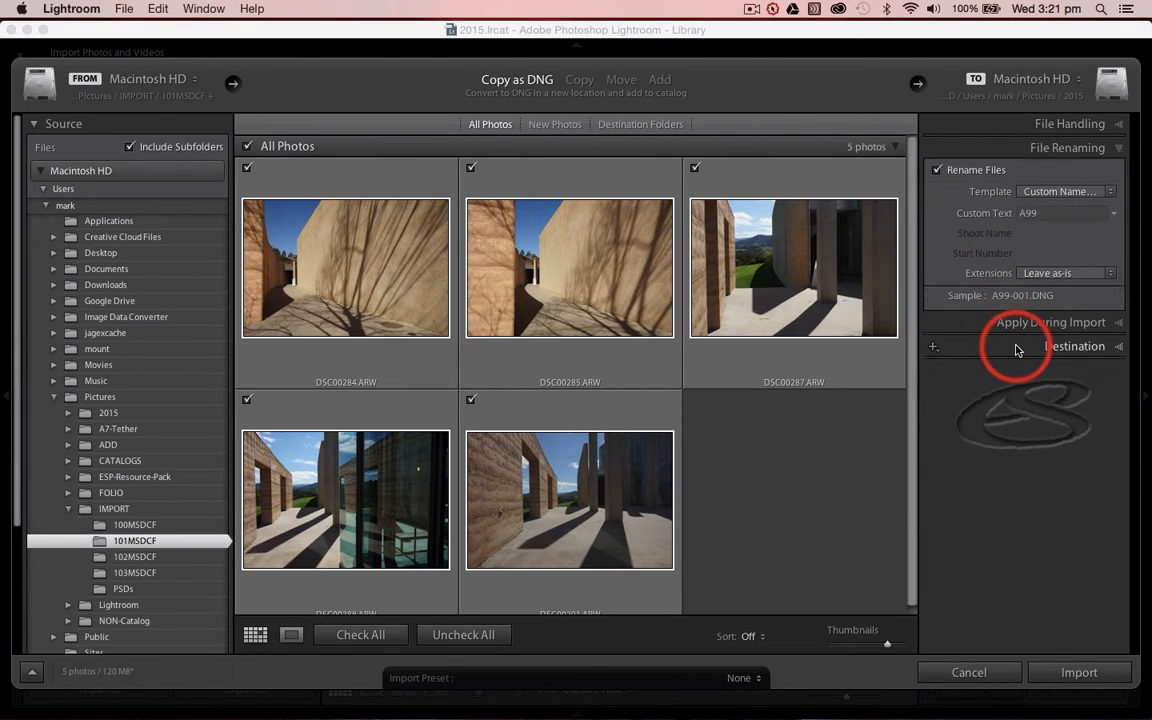
click(1016, 349)
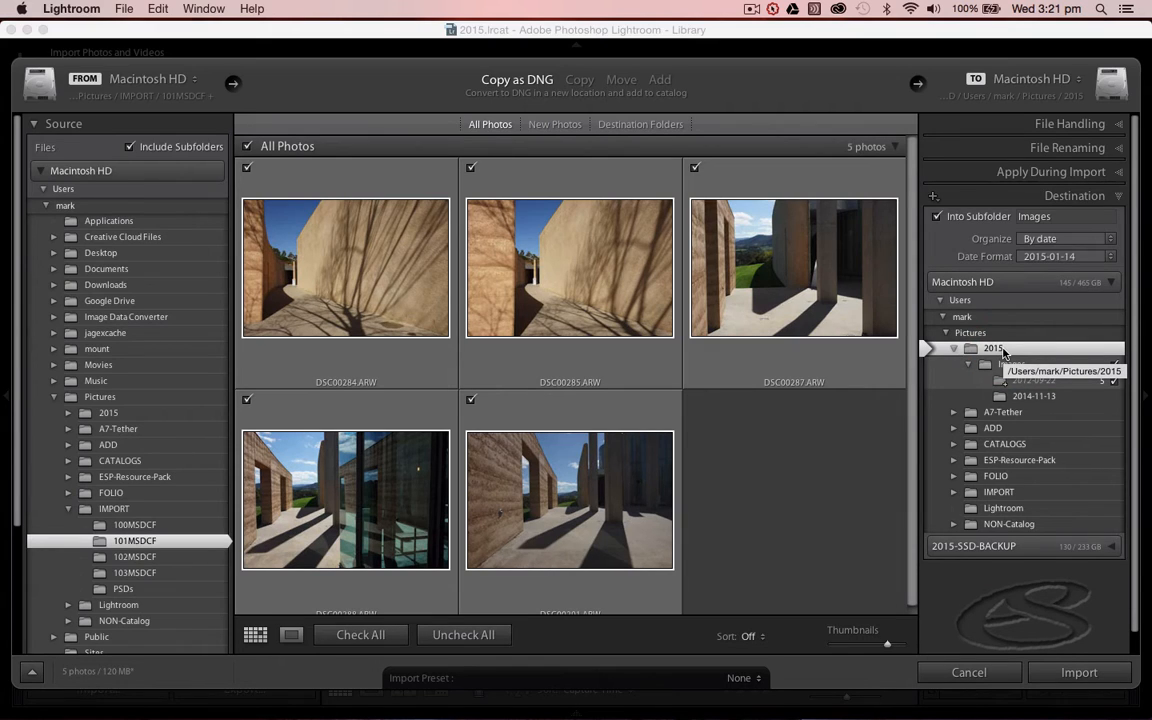
- Add TarraWarra, gallery and Yarra Valley as keywords applied during import
click(996, 175)
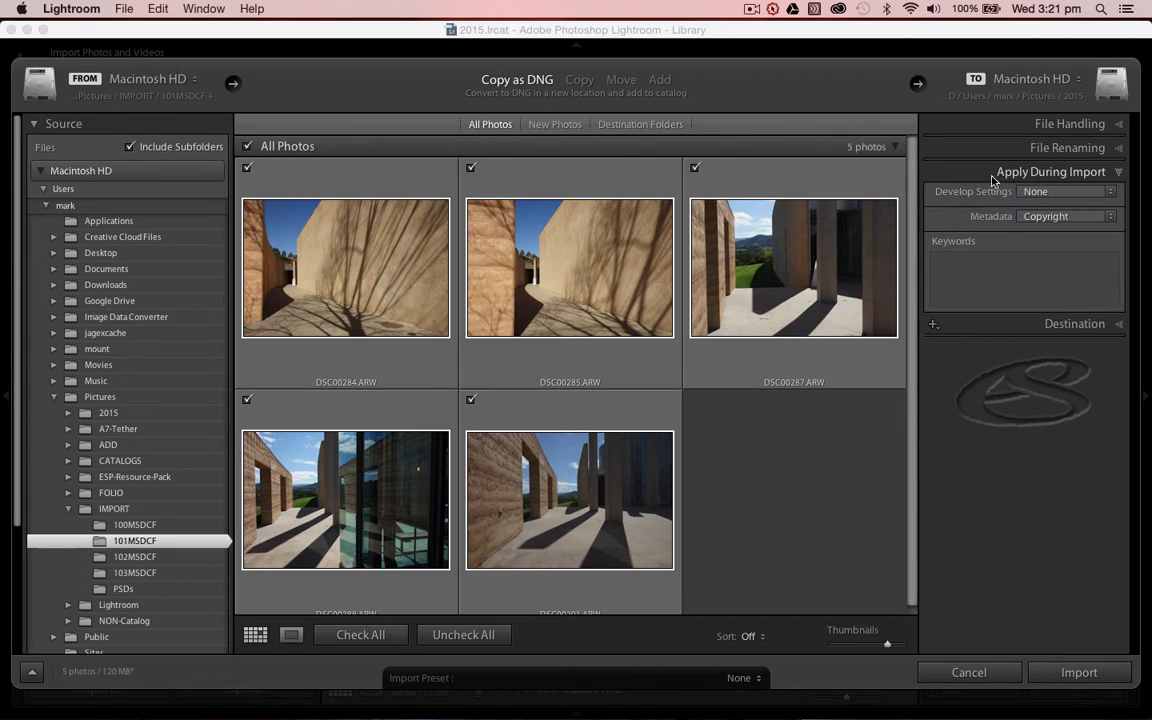
click(953, 260)
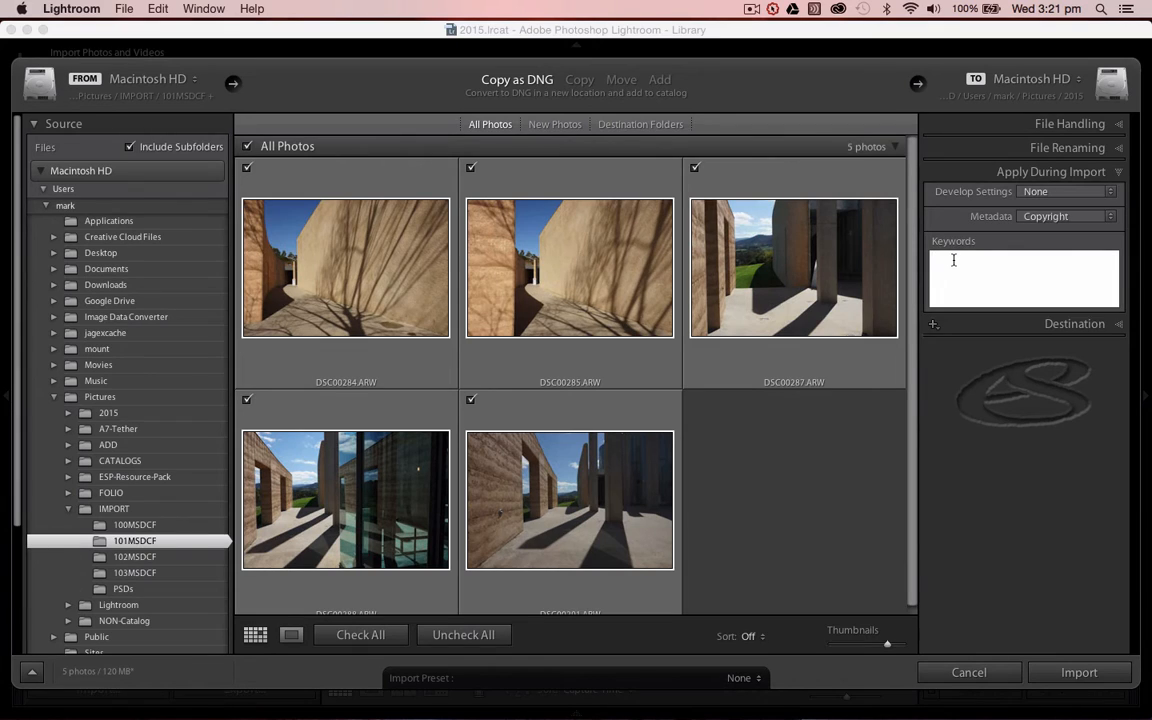
text(TarraWarra, gallery,)
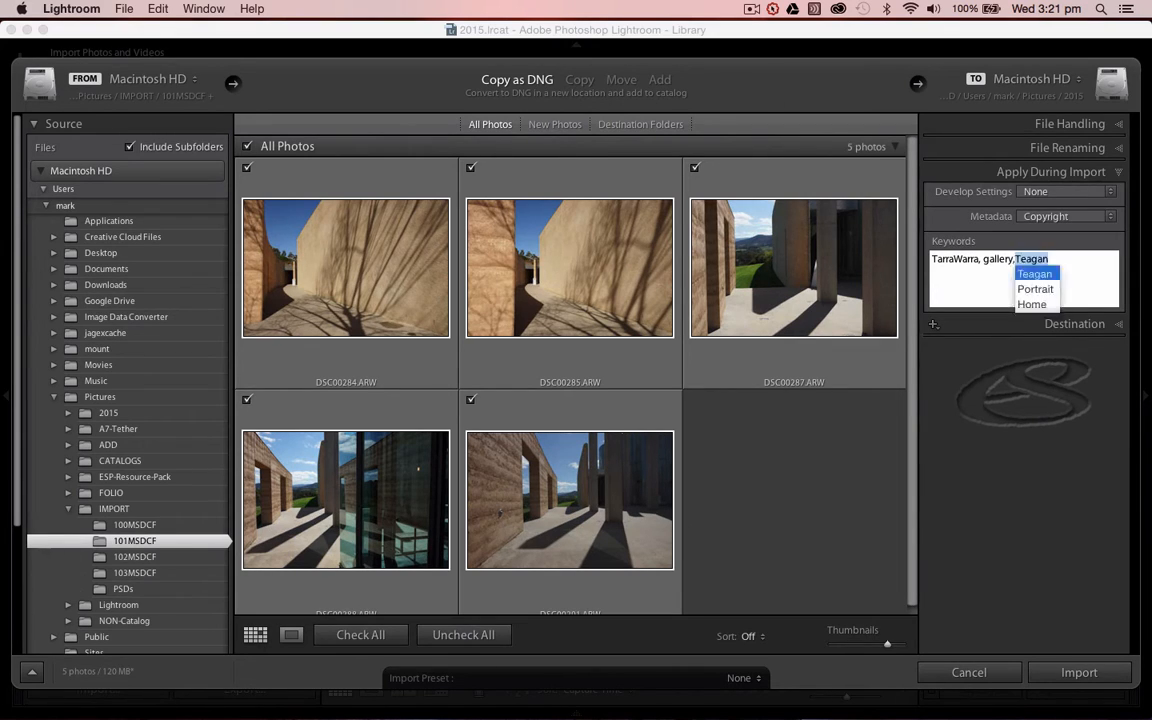
text( Yarra Valley)
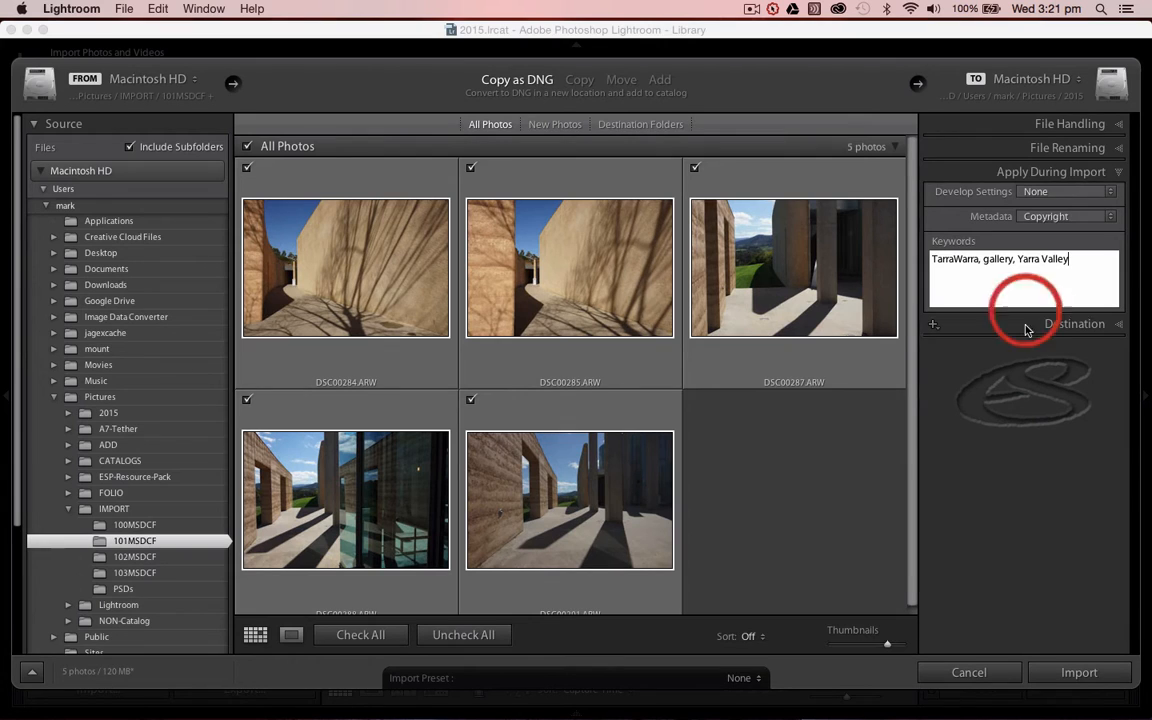
- Import the photos and enable reverse geocoding to look up addresses from their GPS coordinates
click(1062, 675)
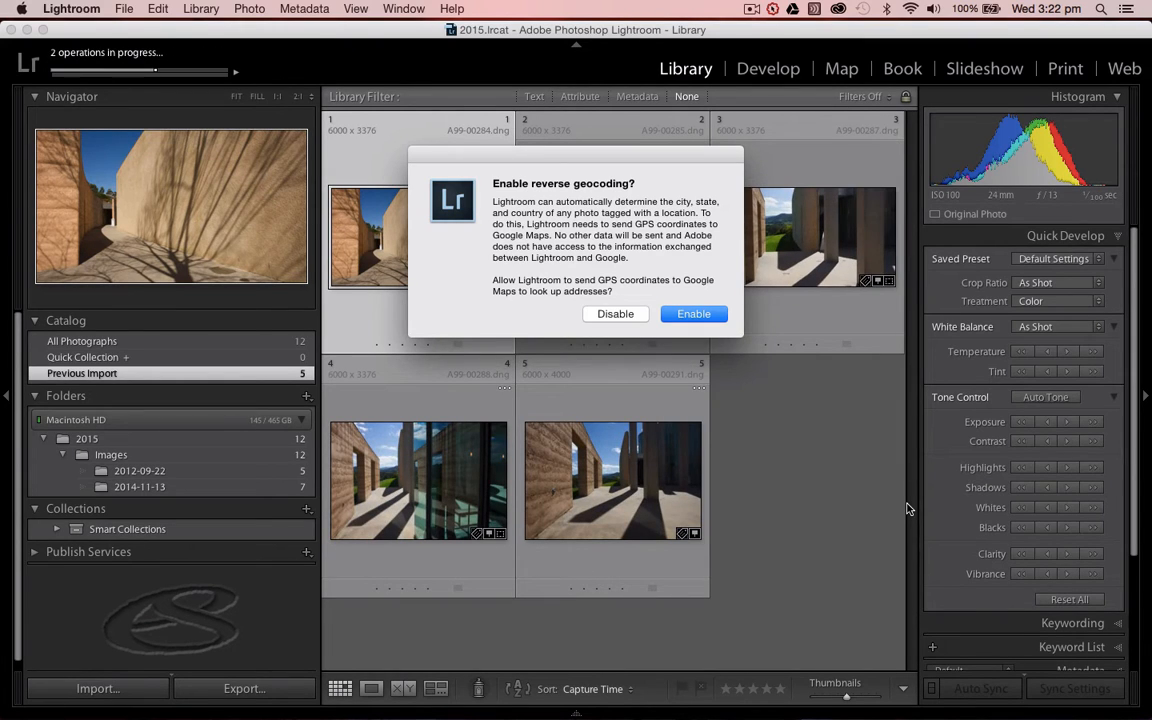
click(712, 318)
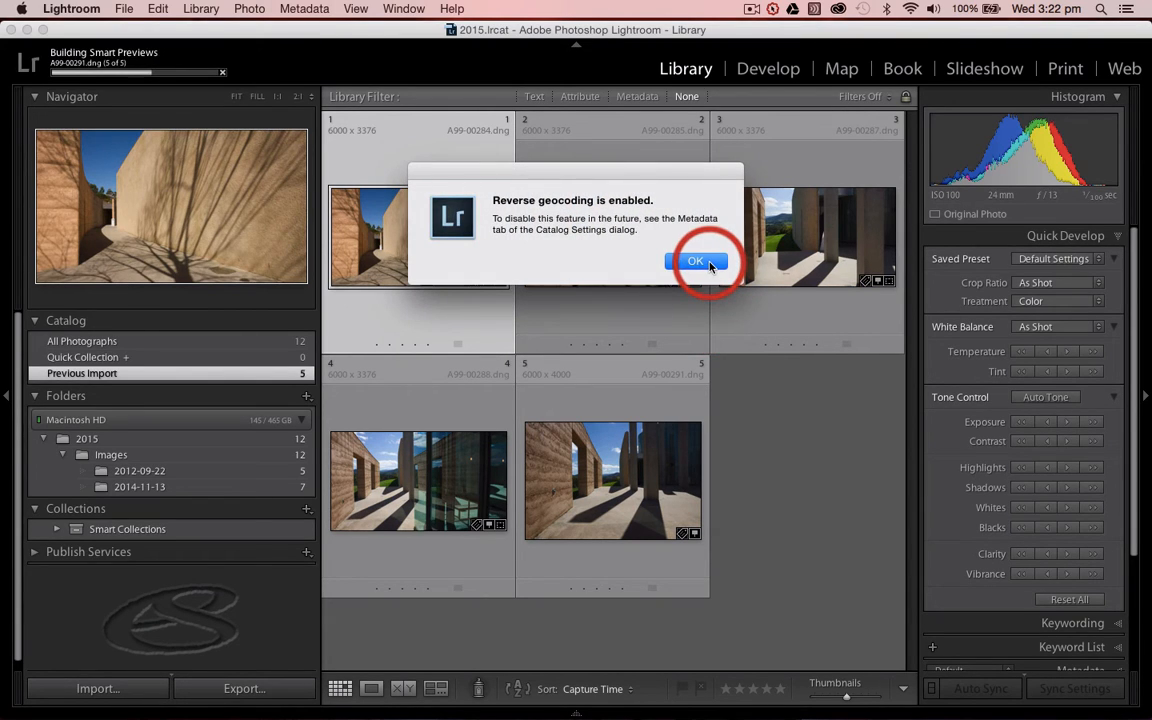
click(711, 265)
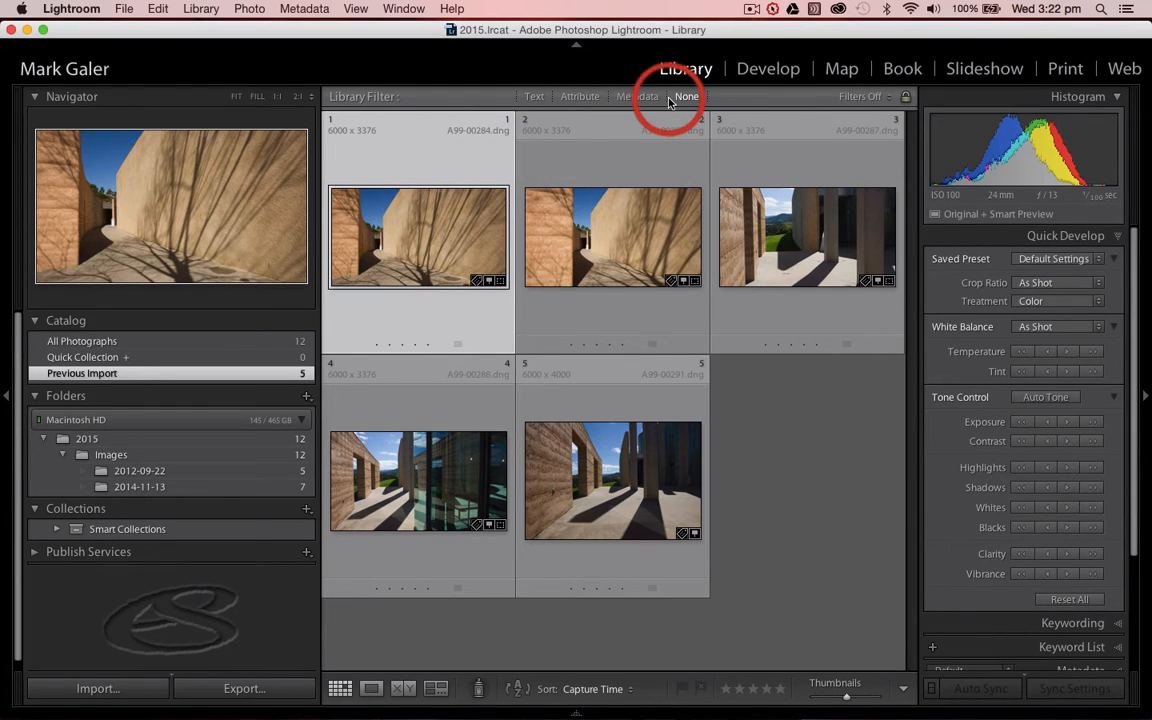
- View the imported photos on the map and browse the previews at their location marker up to the third photo
click(841, 68)
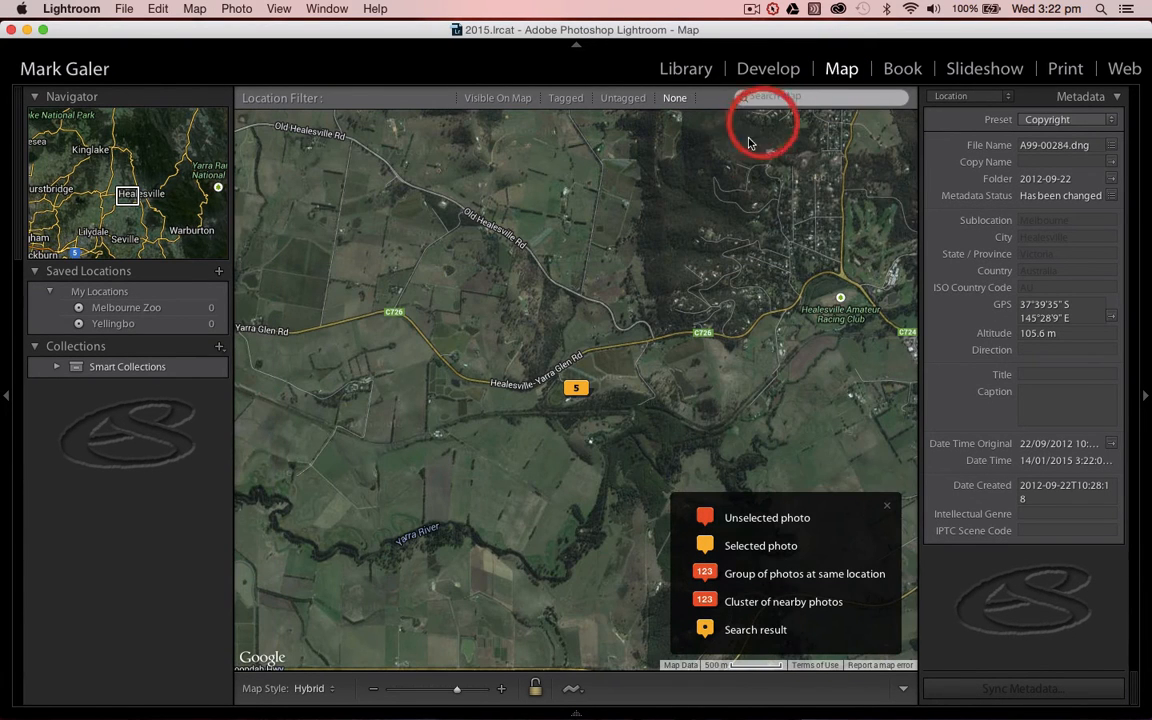
click(576, 389)
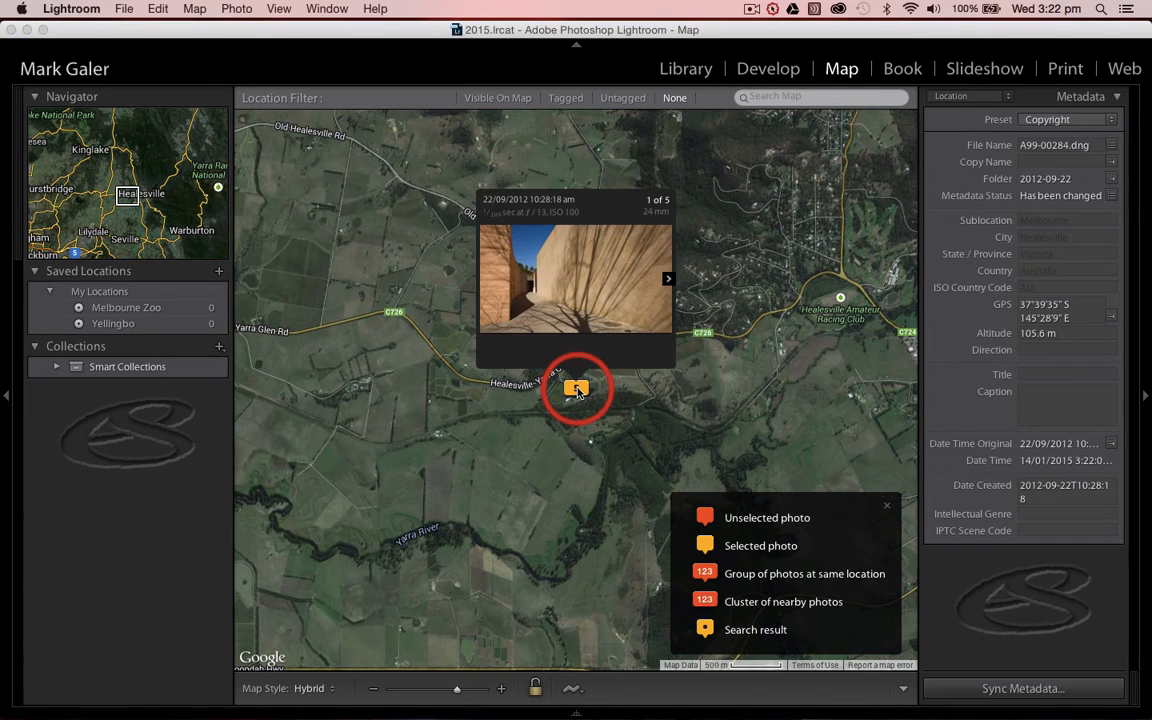
click(668, 280)
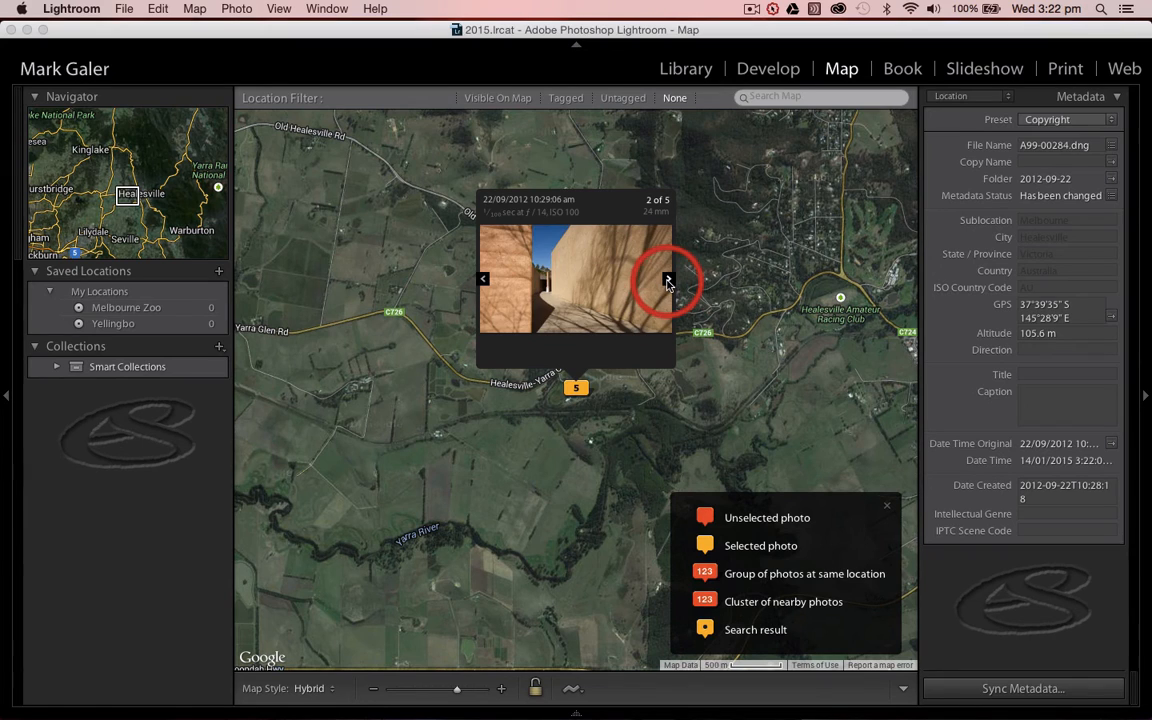
click(668, 281)
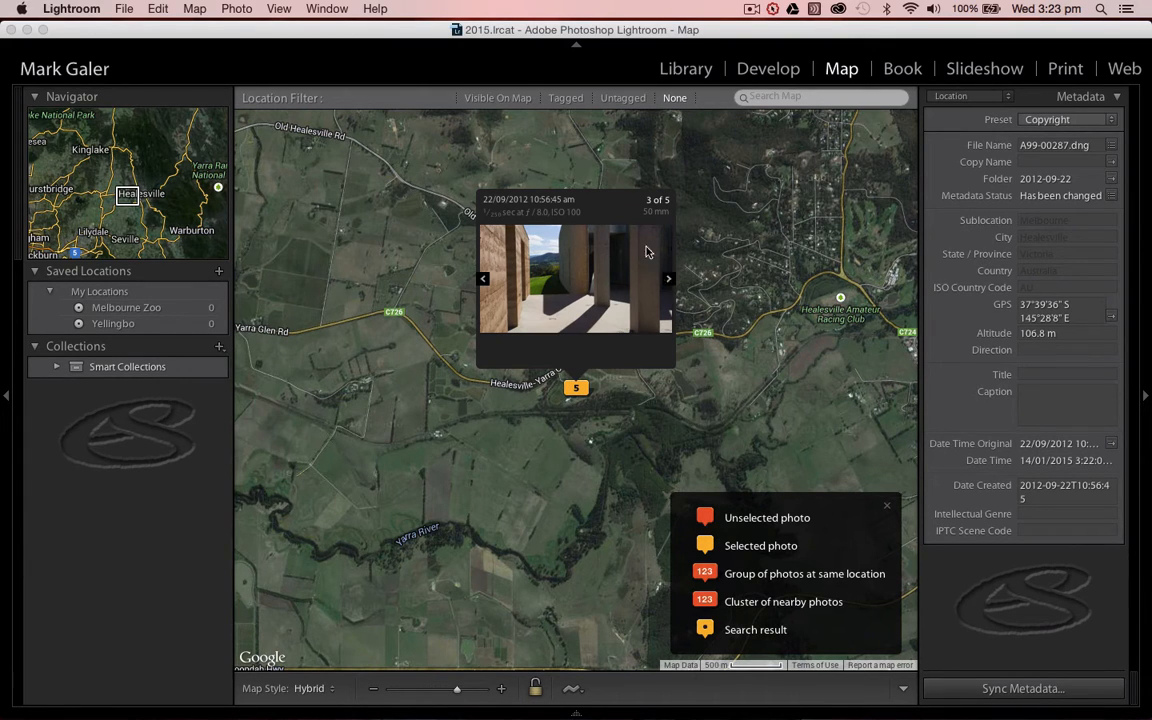
- Return to the Library module and start a new import with the 102MSDCF folder as the source
click(686, 68)
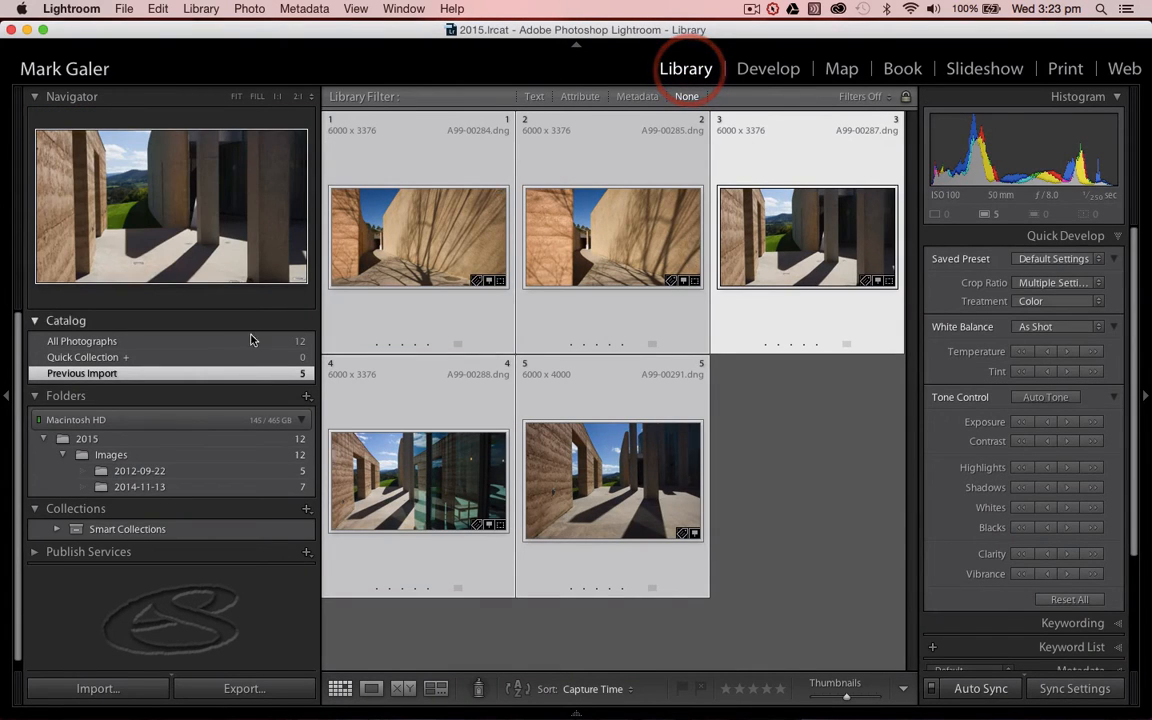
click(211, 478)
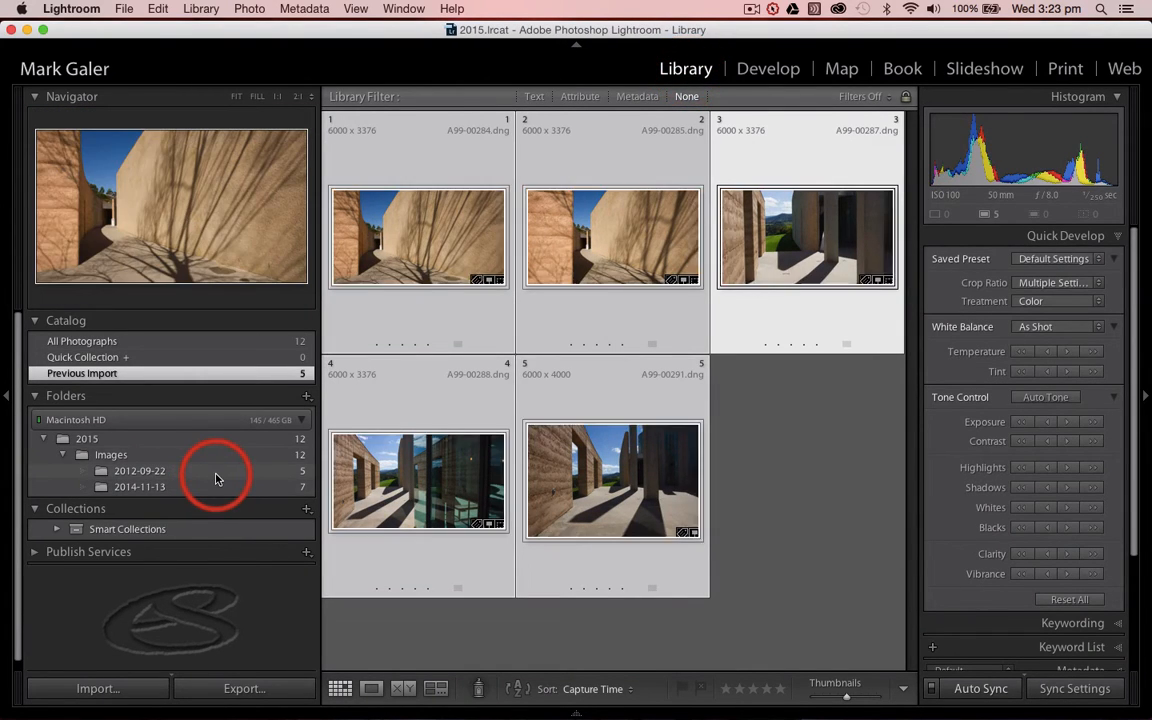
click(88, 688)
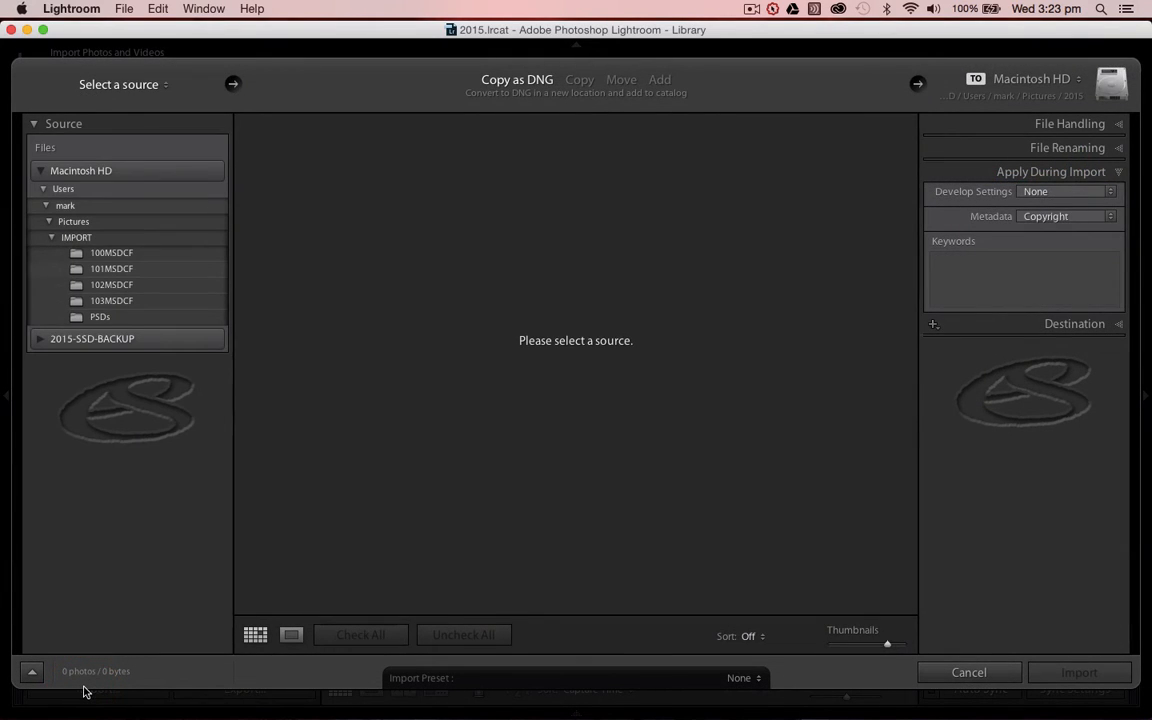
click(149, 286)
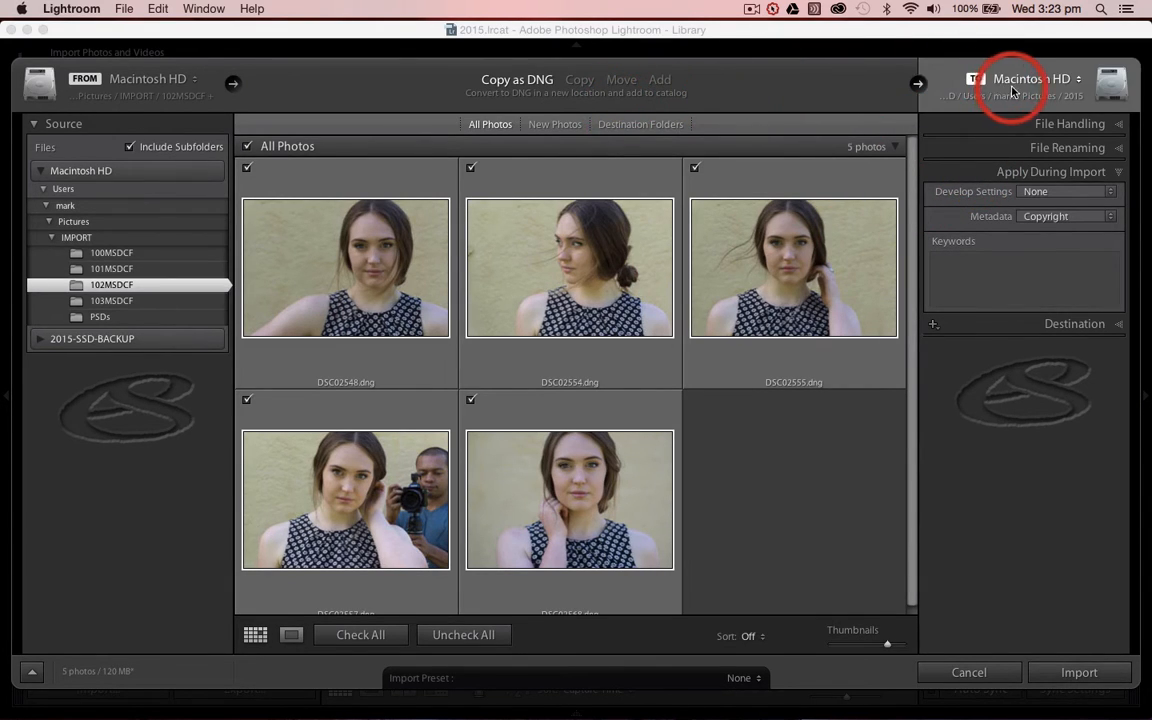
- Check the file handling settings and set the custom text for renaming the files to A6000
click(1017, 124)
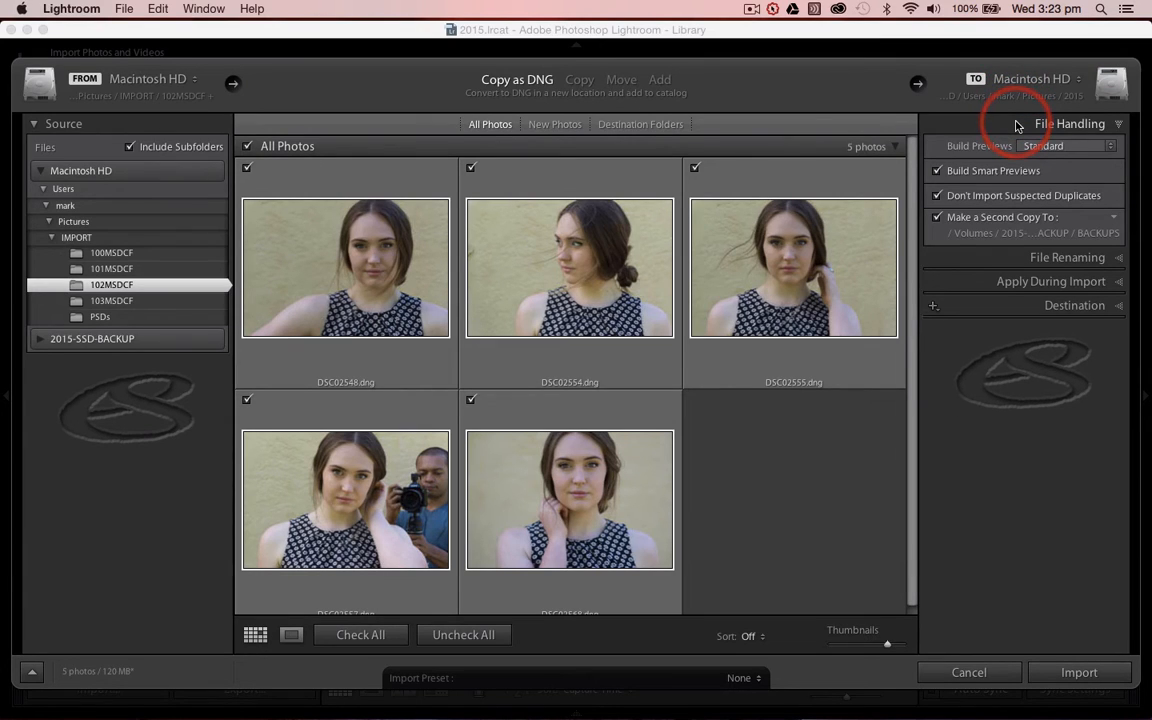
click(986, 260)
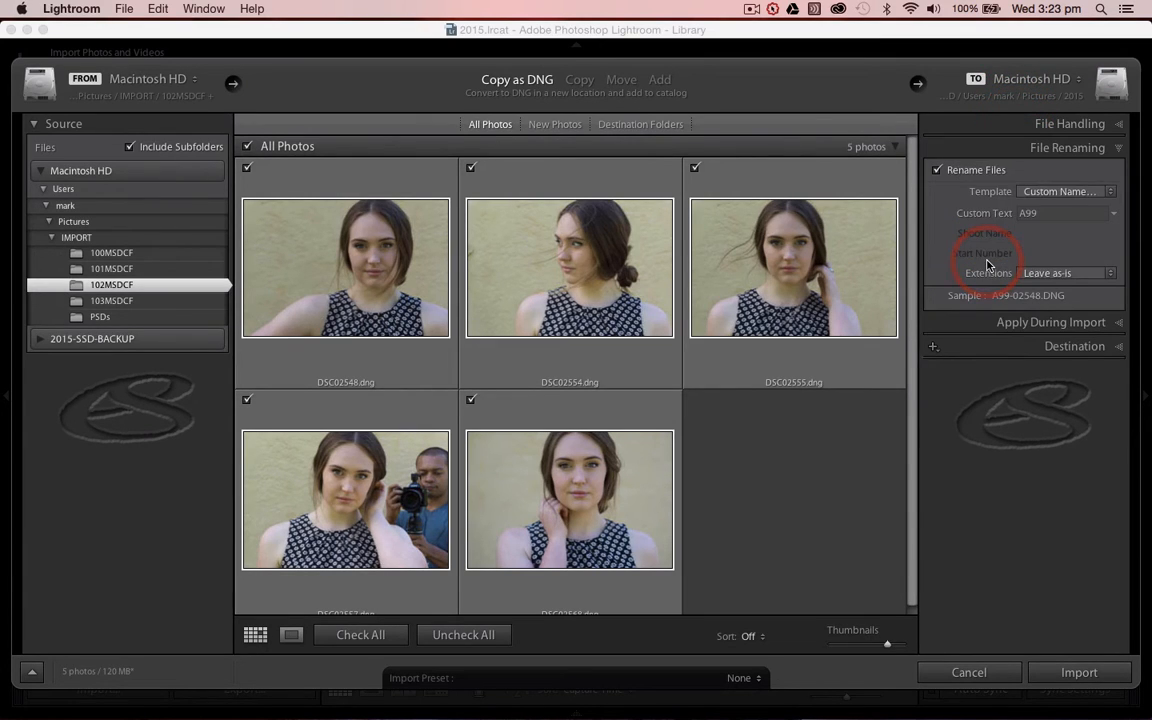
click(1030, 213)
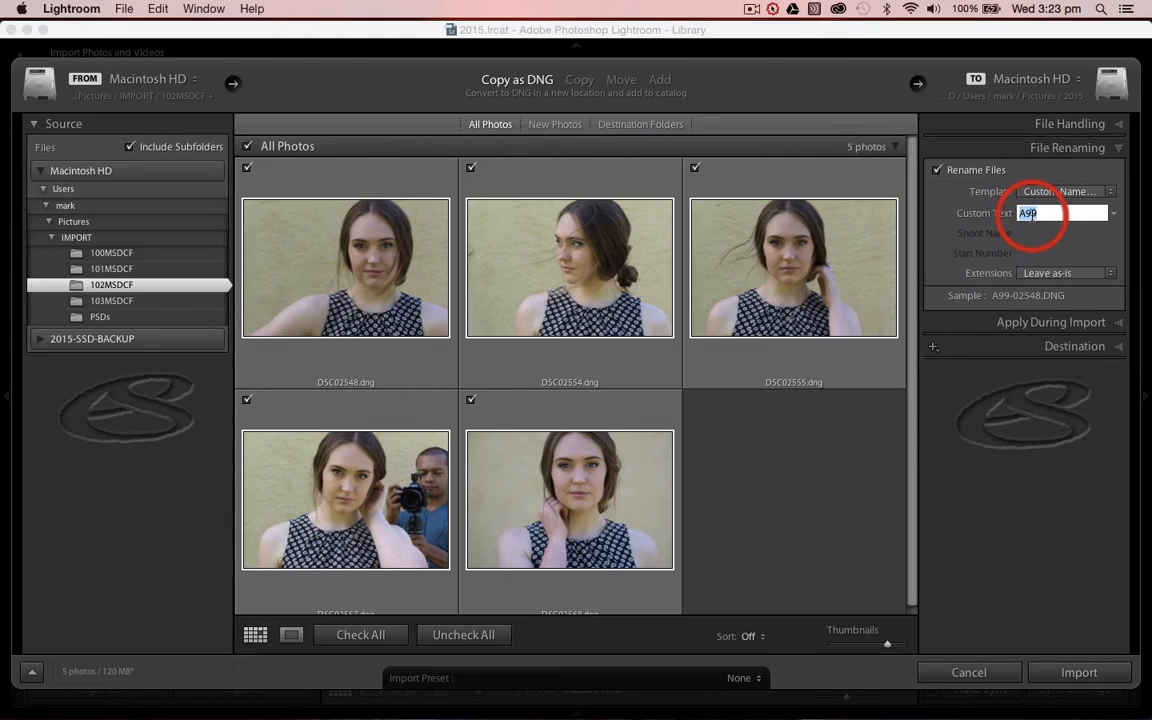
text(A600)
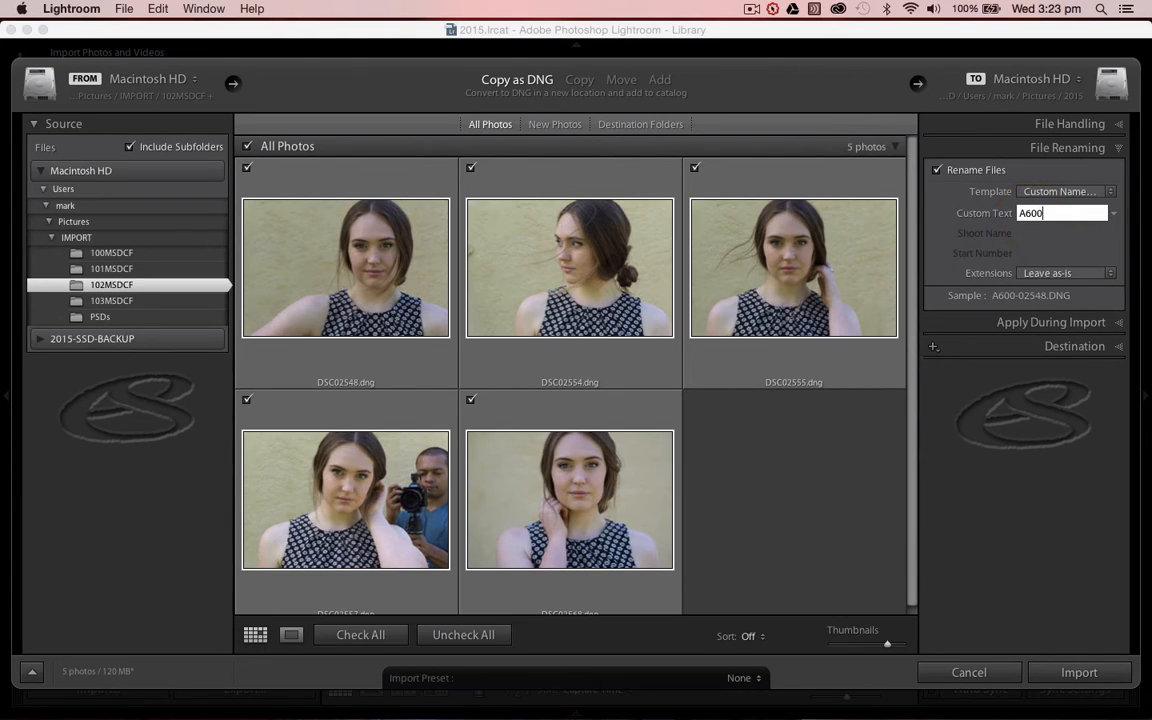
text(0)
click(1026, 262)
- Add the portrait subject's first name, Portrait and Fitzroy Gardens as keywords applied during import
click(1024, 321)
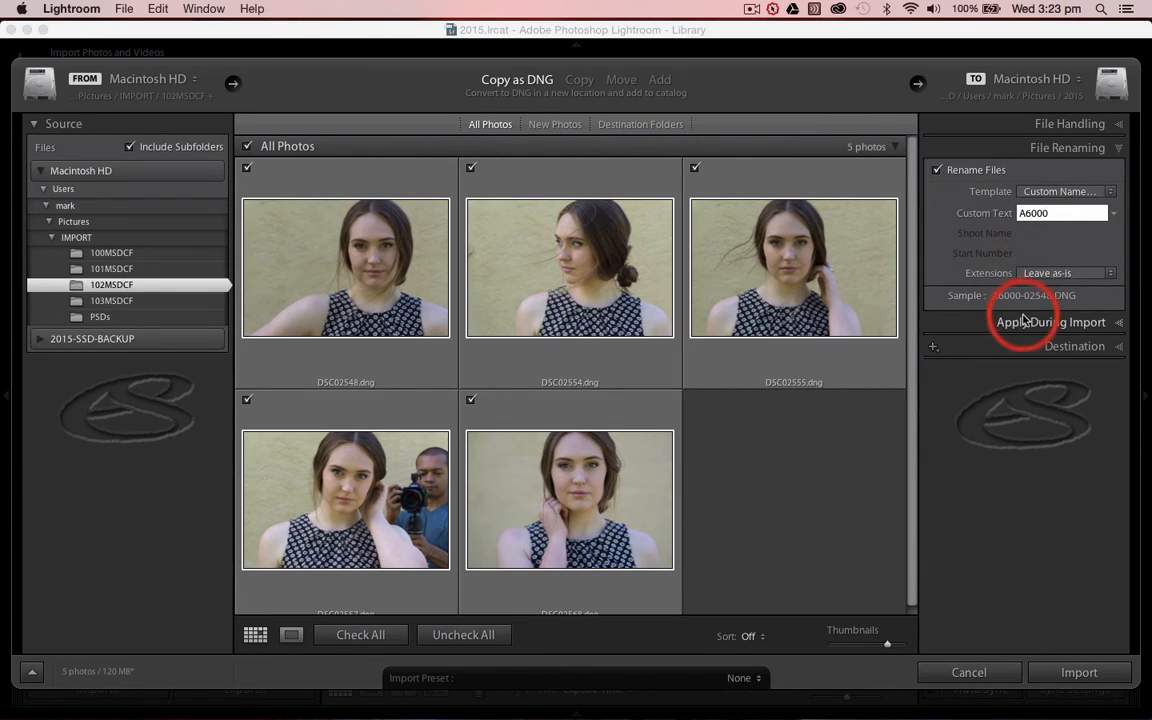
click(988, 280)
click(973, 262)
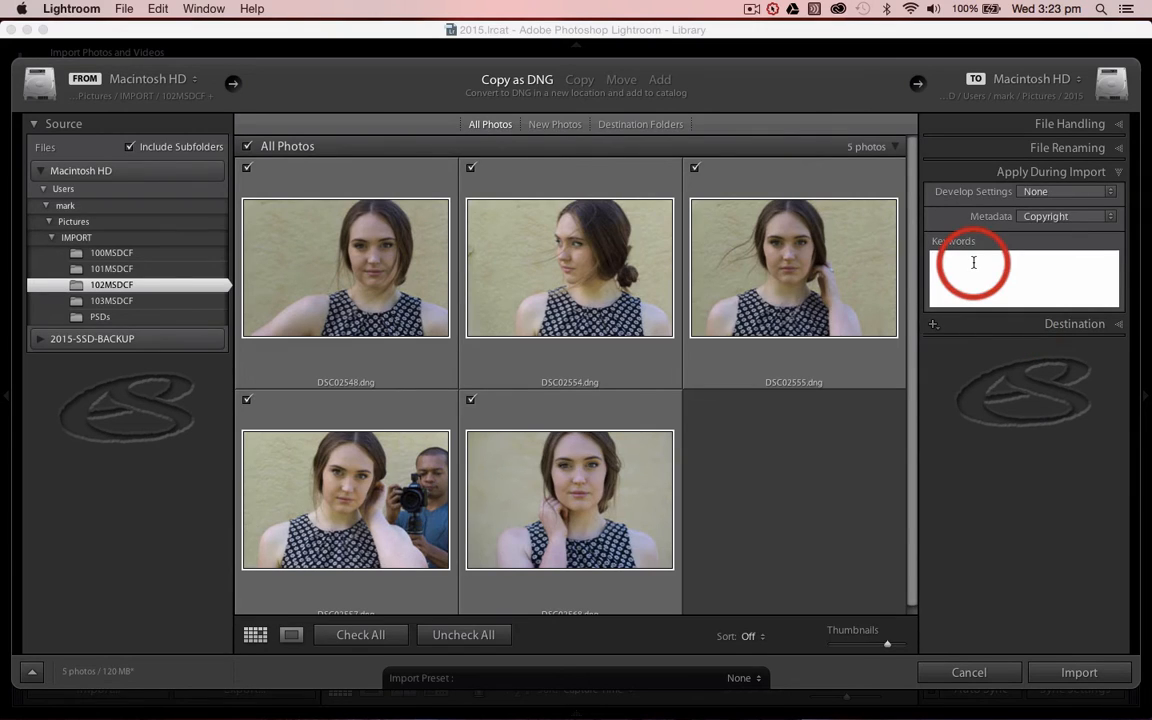
text(Teag)
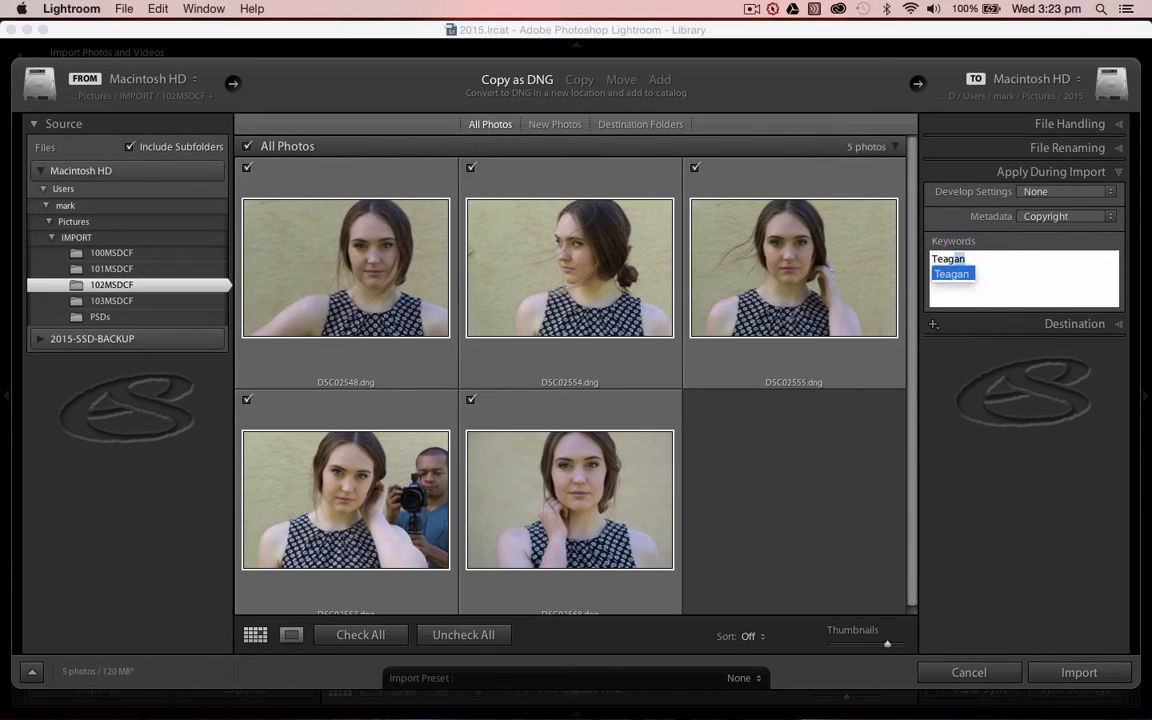
text(an, )
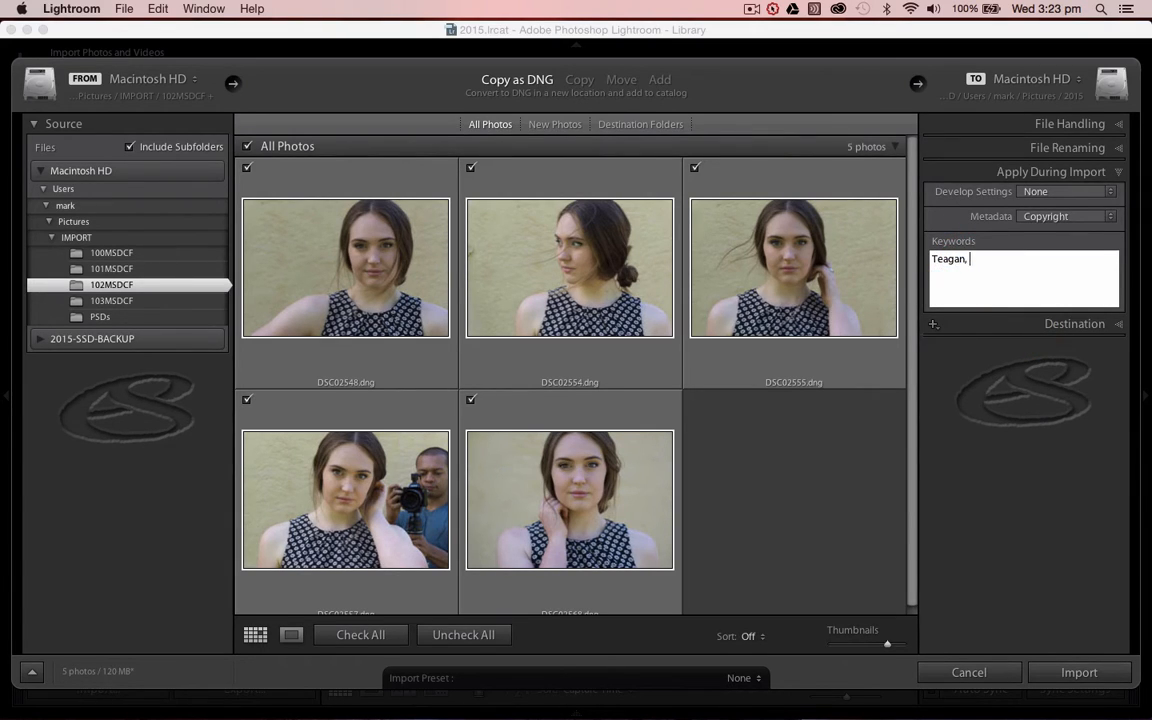
text(Portrait)
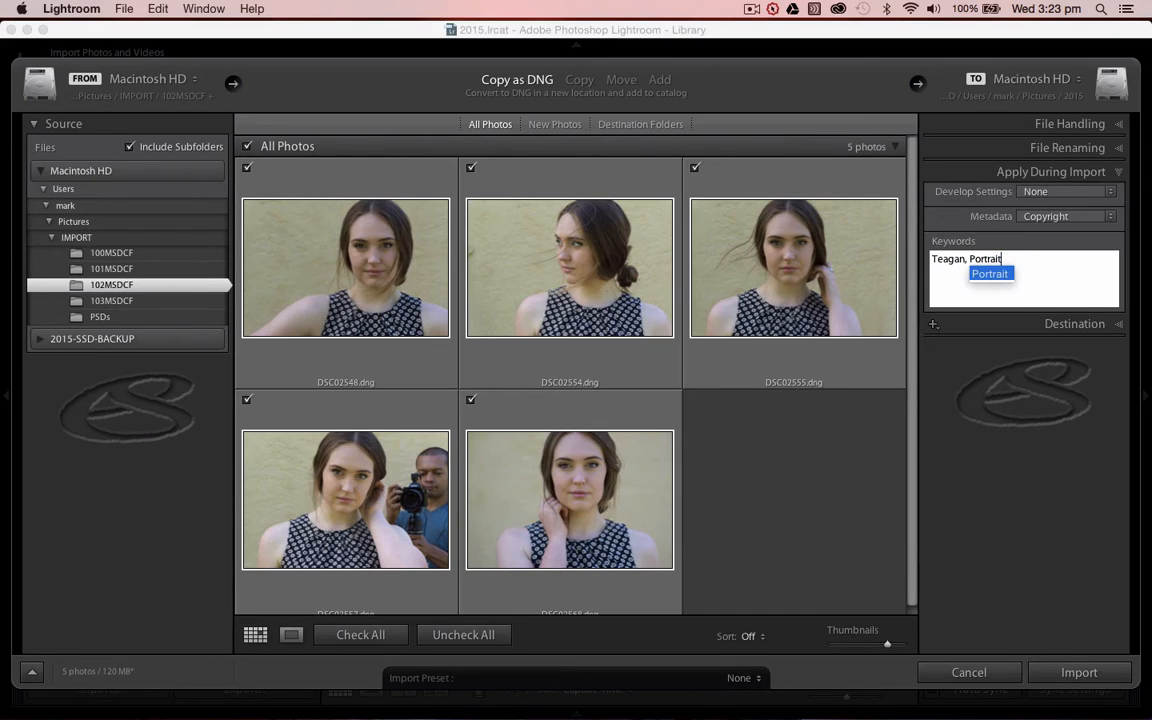
text(, )
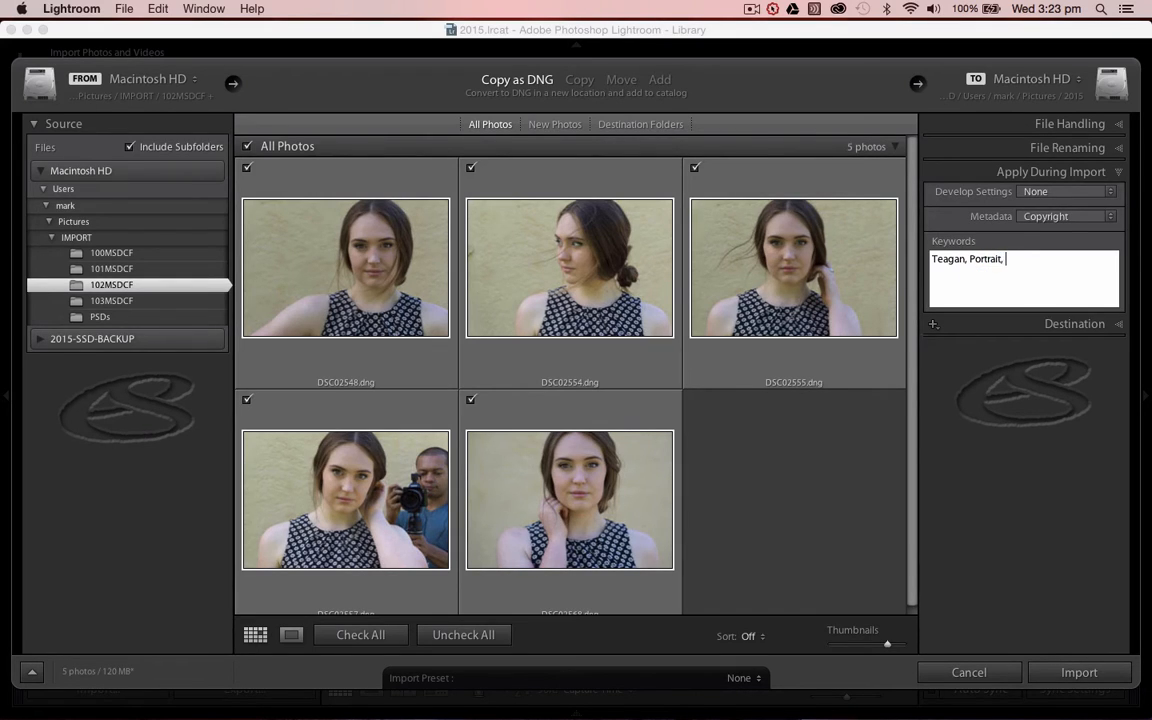
text(Fitzroy Gardens)
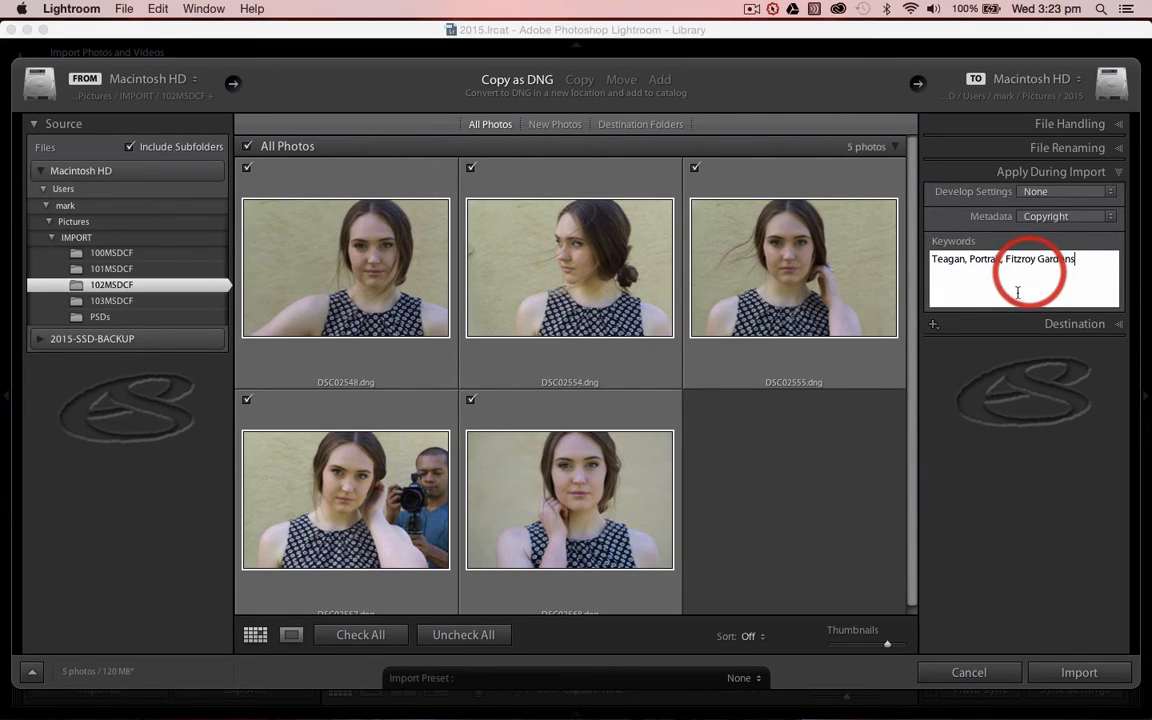
- Set the destination subfolder to Portraits within the 2015 folder and import the photos
click(1010, 323)
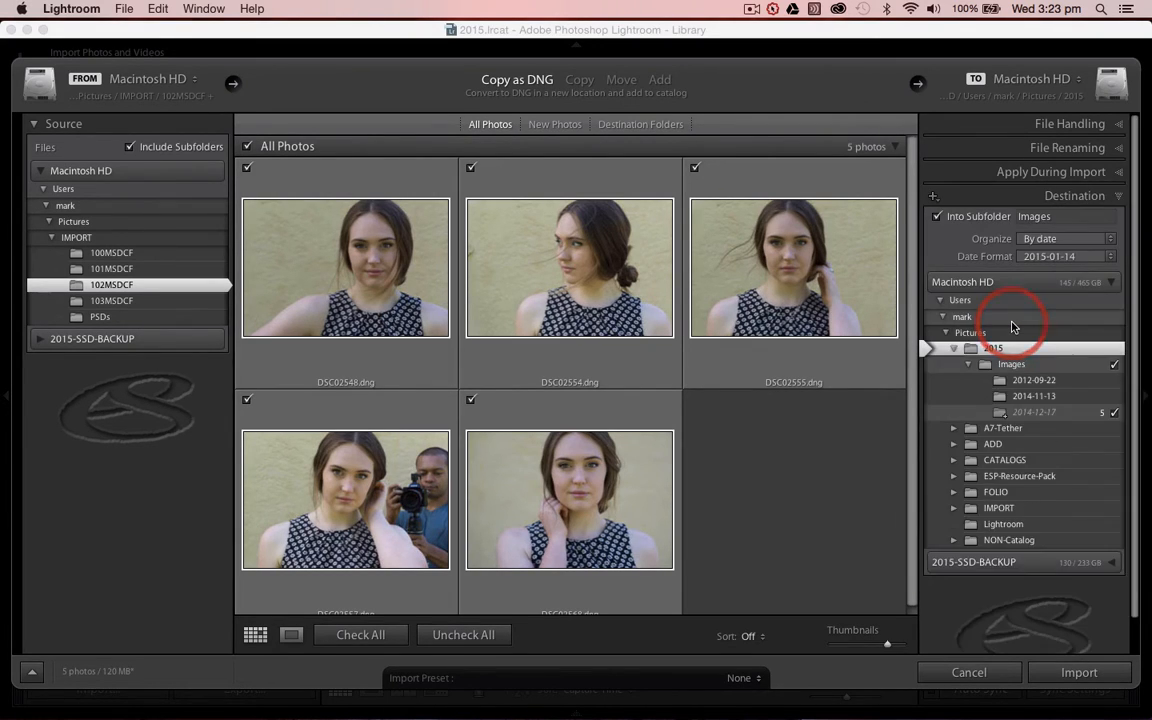
click(1043, 220)
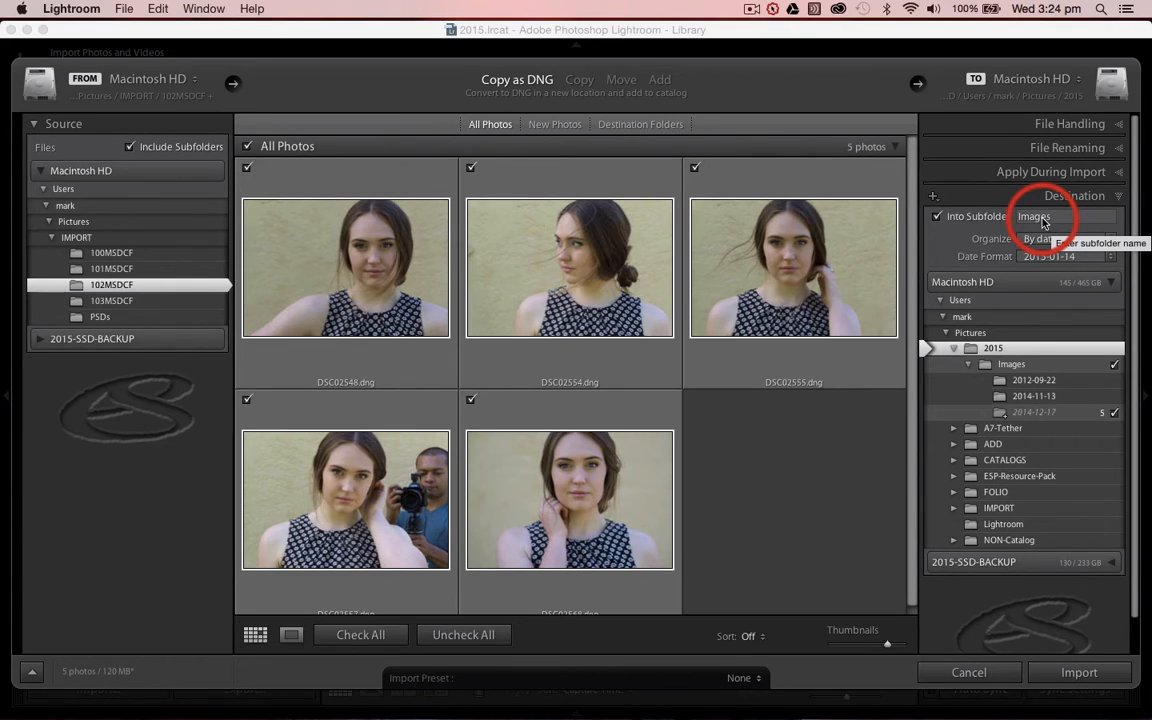
double_click(1043, 220)
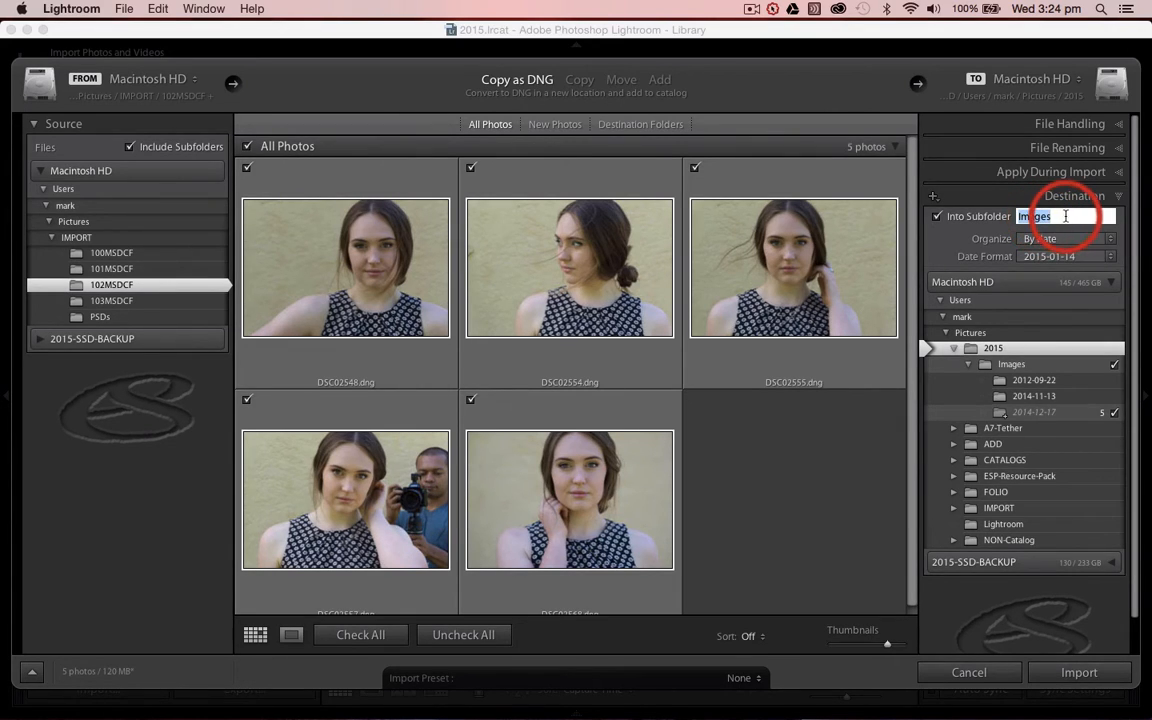
text(Portra)
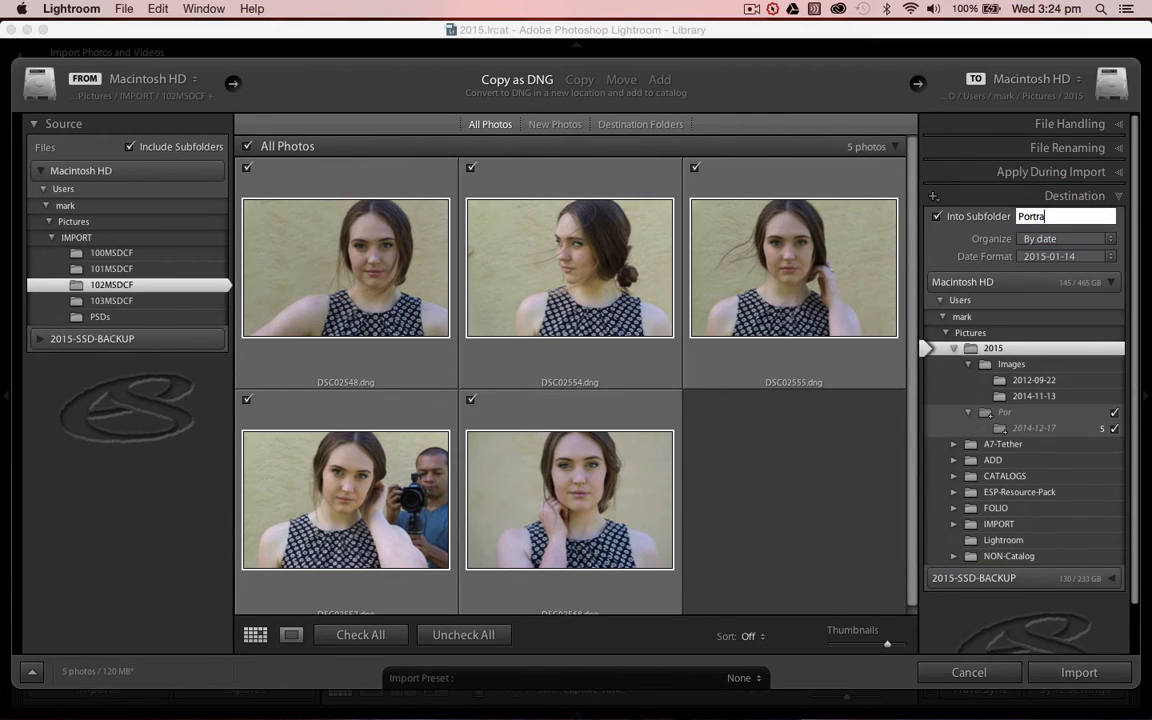
text(s)
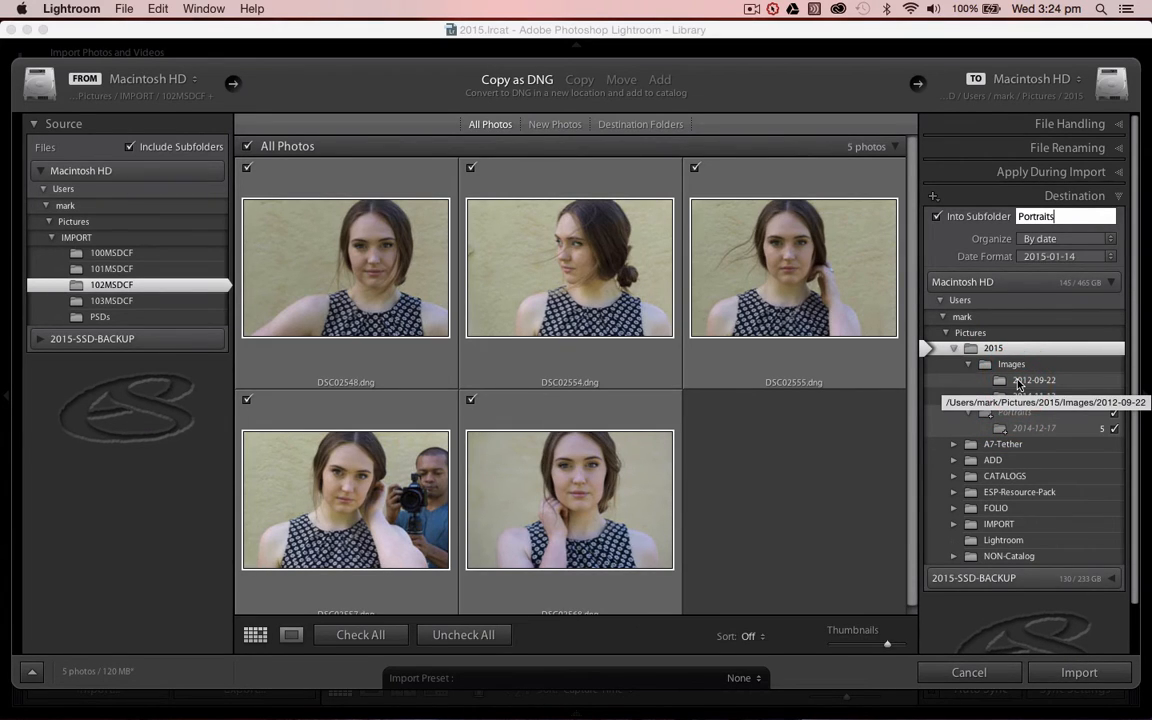
click(1060, 673)
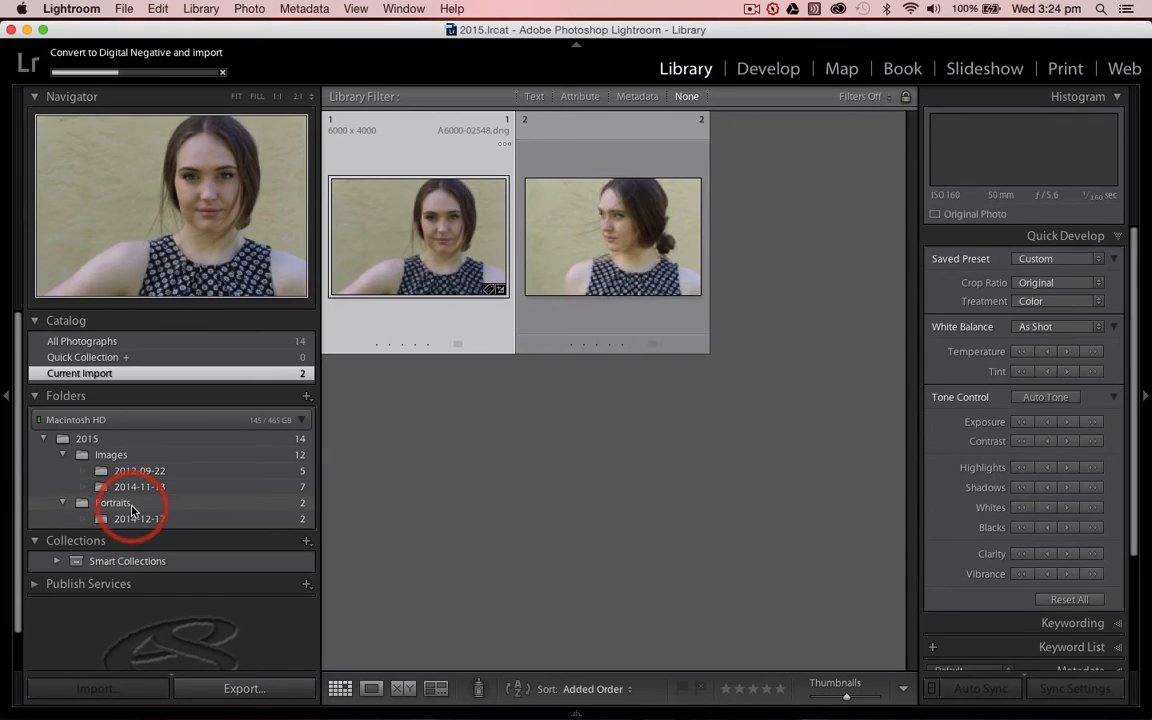
- Move the 2014-11-13 folder from the Images folder into the Portraits folder
click(183, 489)
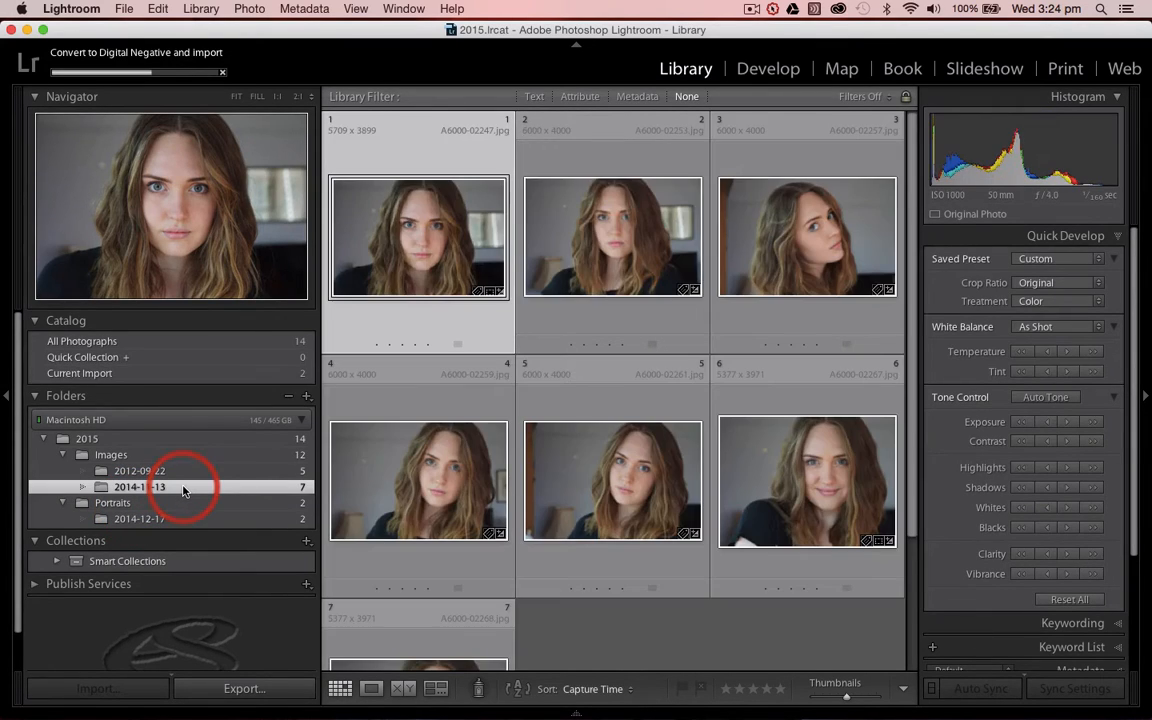
click(180, 493)
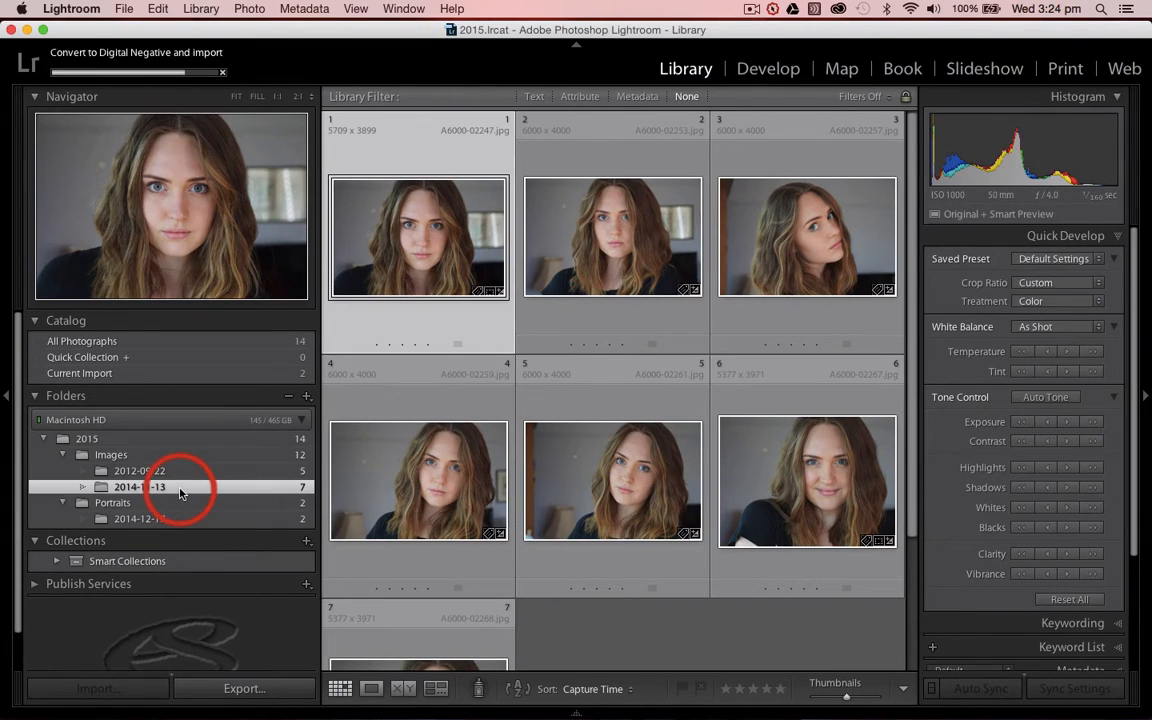
click(101, 493)
click(82, 505)
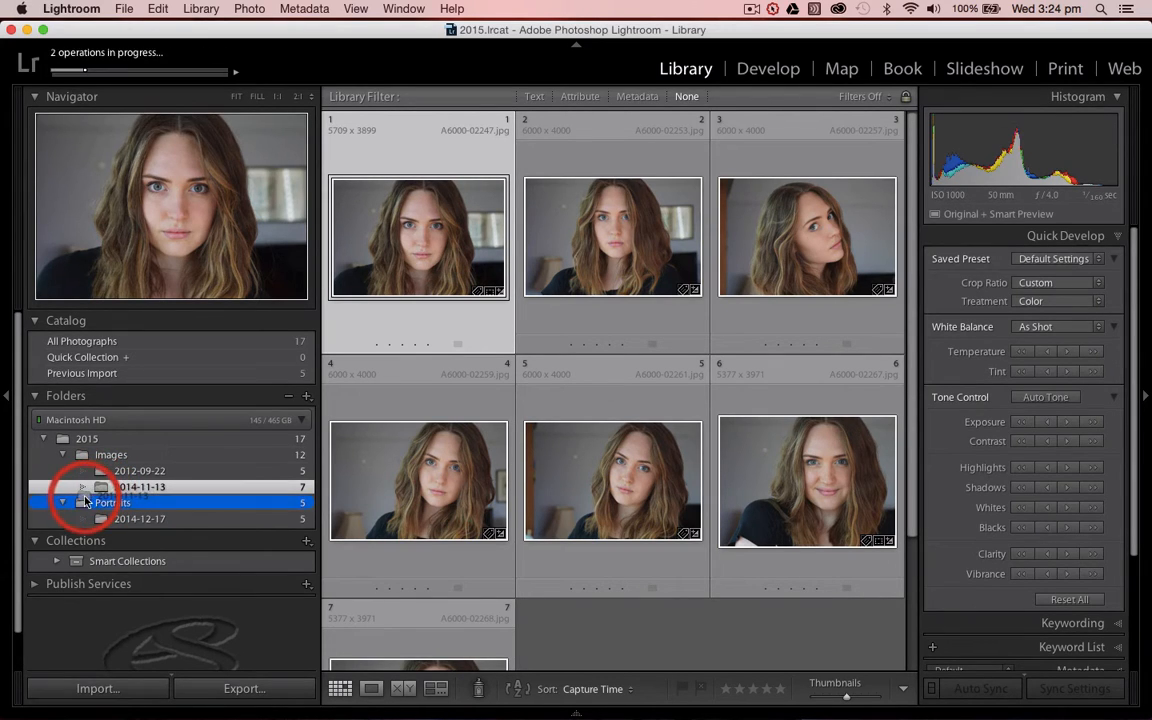
drag(82, 505, 82, 505)
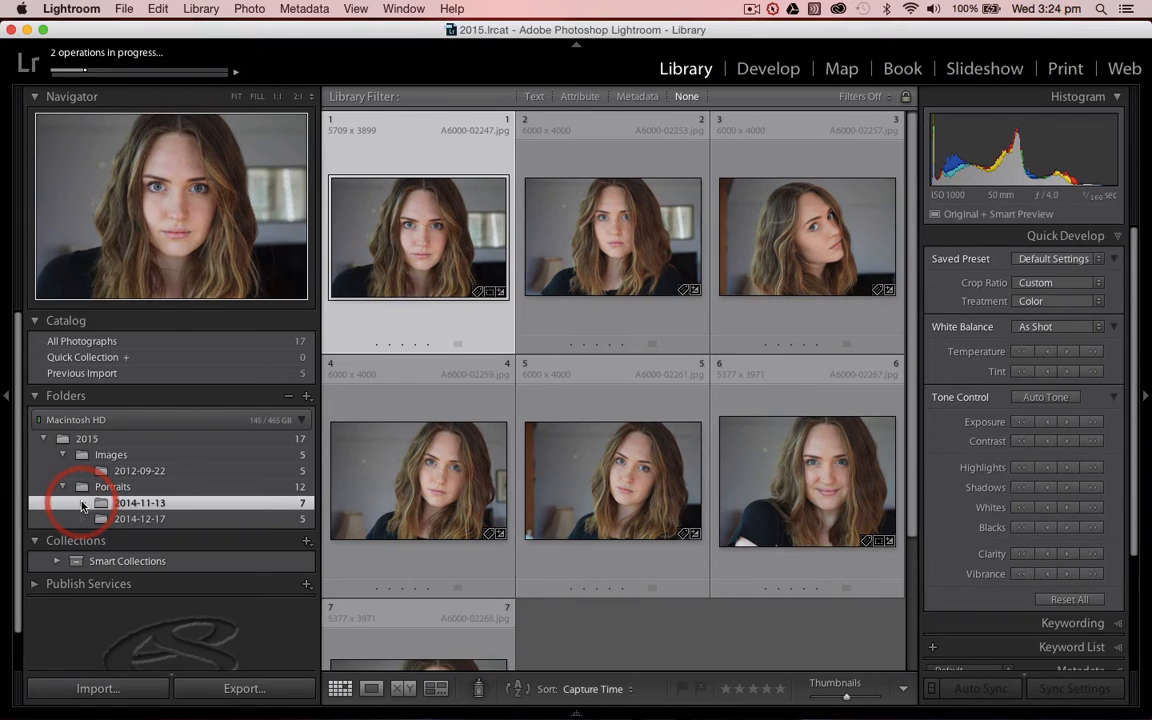
click(99, 504)
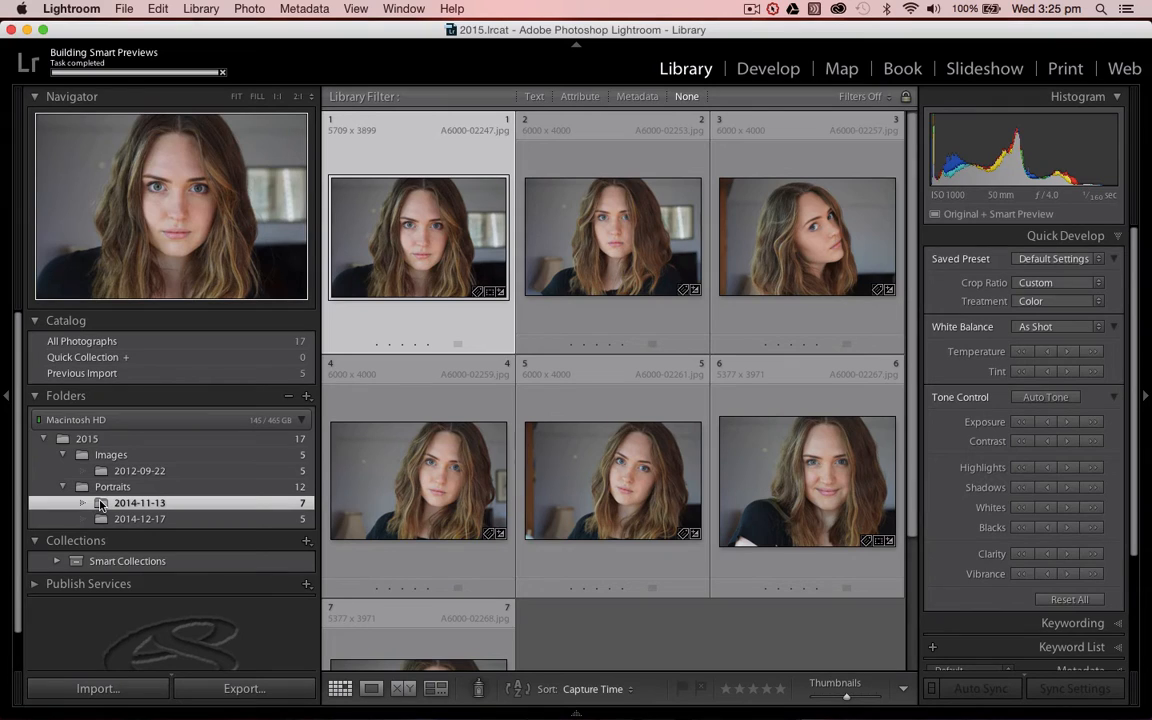
click(100, 505)
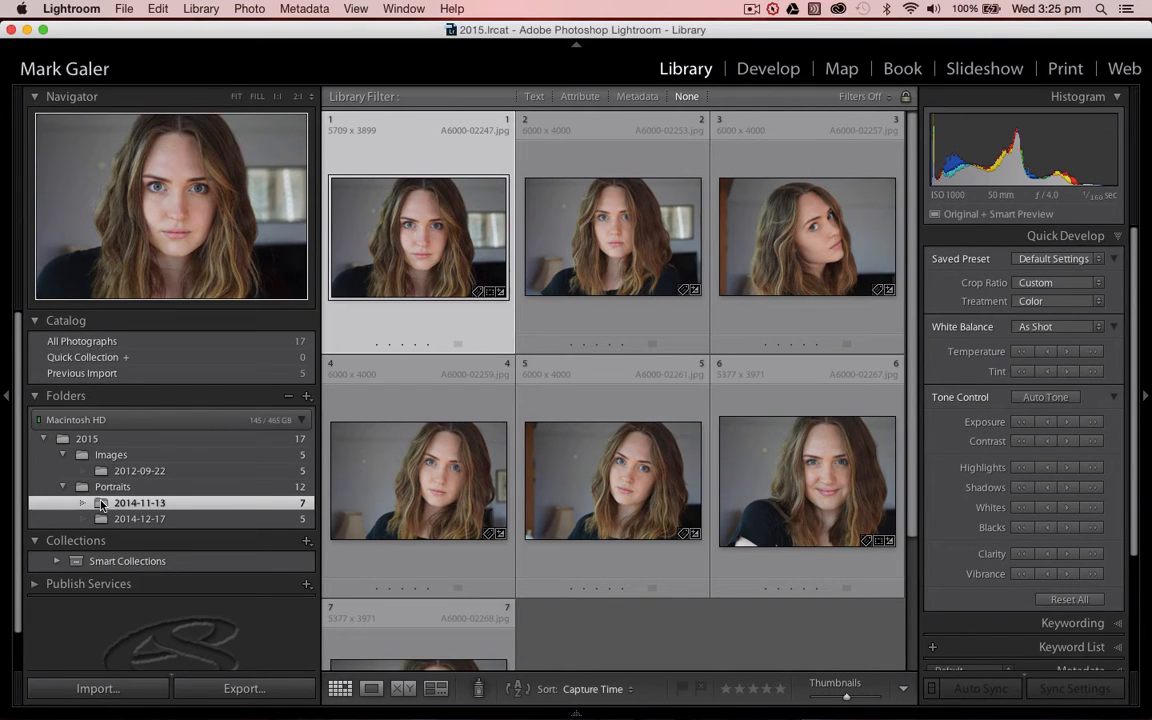
- Start a new import from the 103MSDCF folder and set the custom text for renaming the files to A7S
click(98, 688)
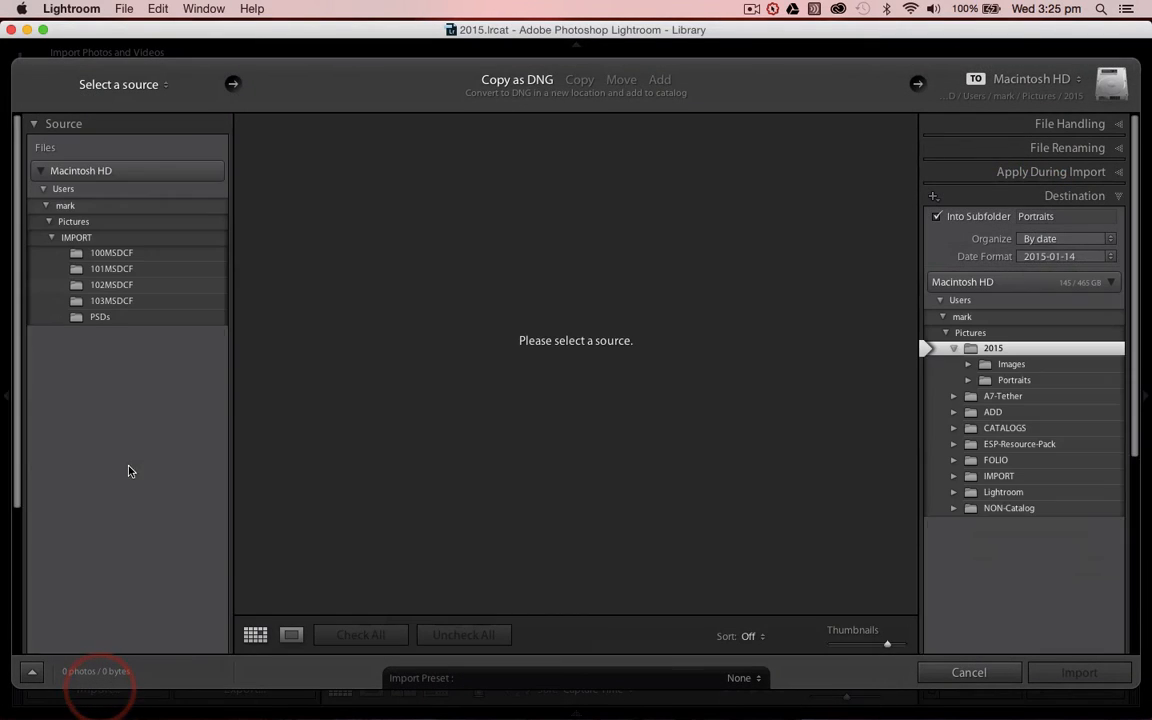
click(105, 302)
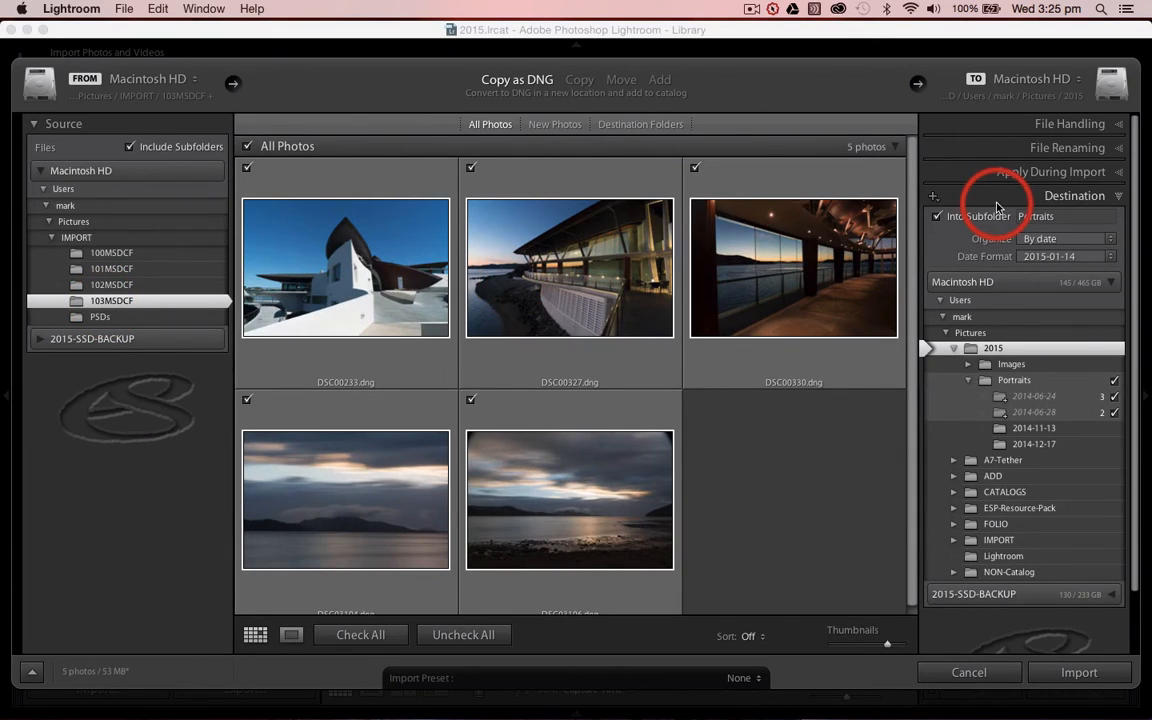
click(1025, 127)
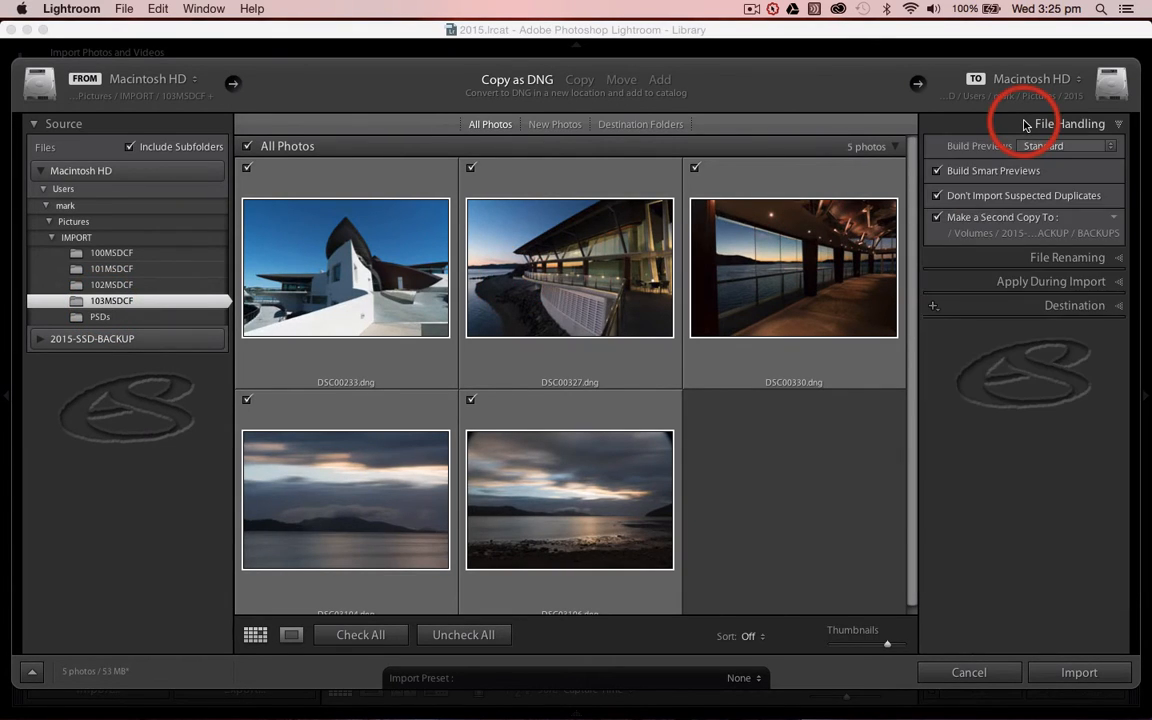
click(995, 257)
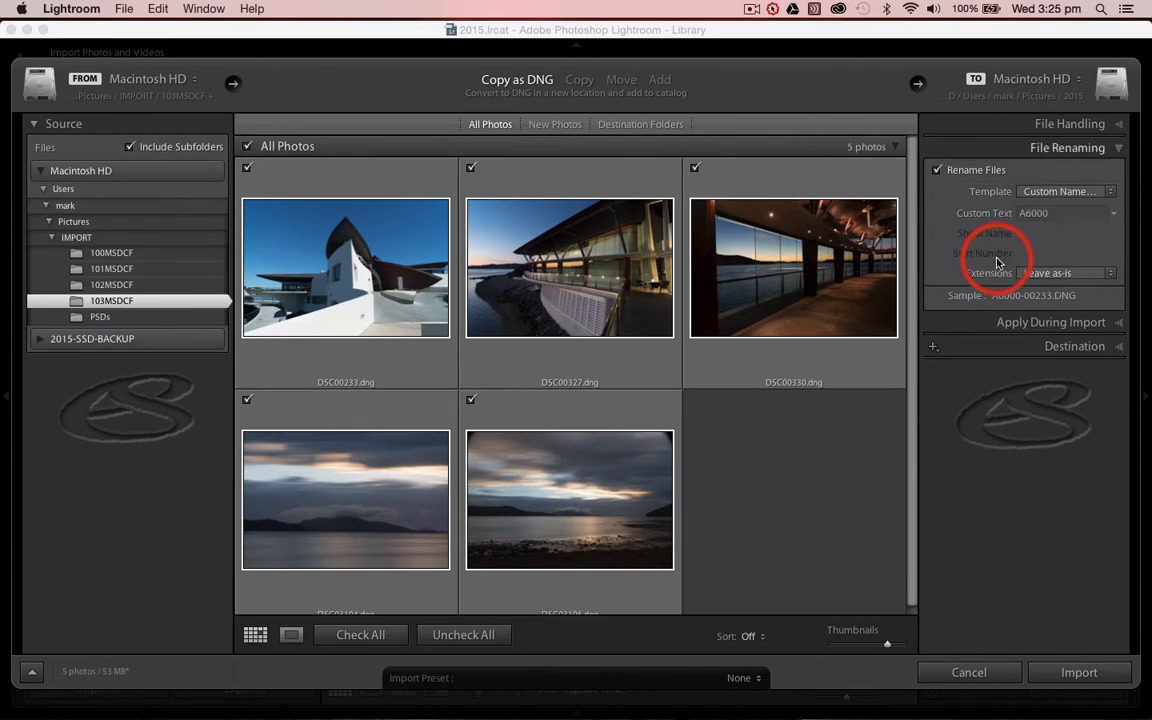
click(1055, 213)
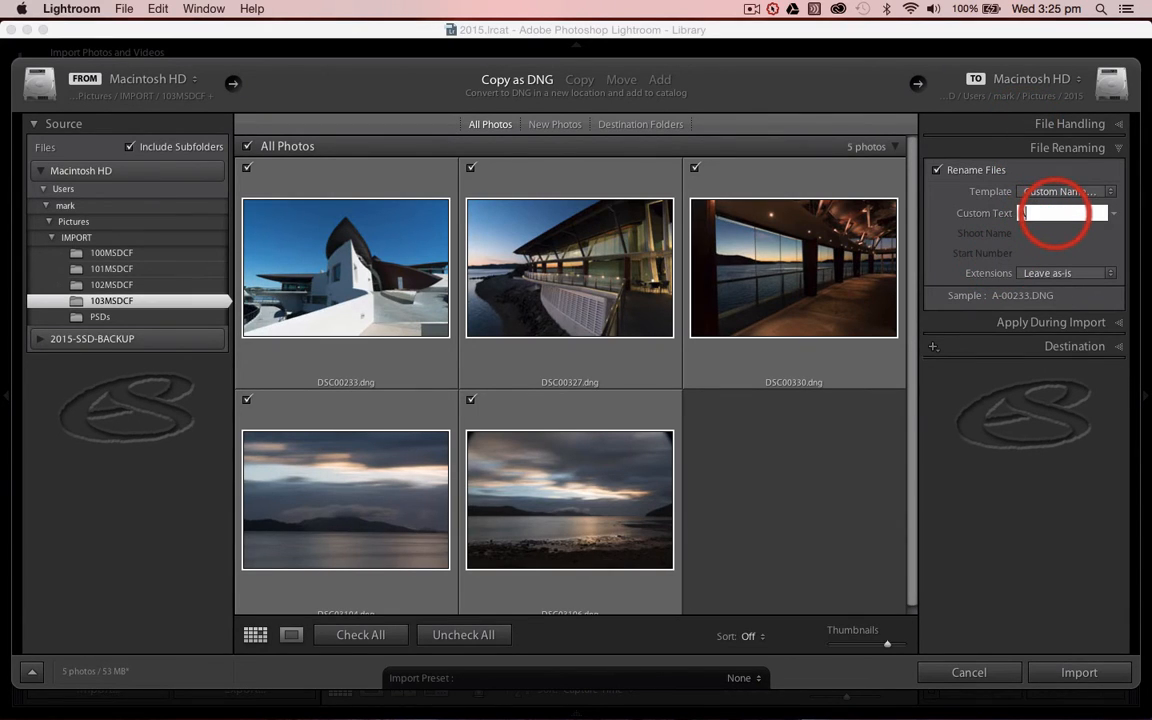
text(A7)
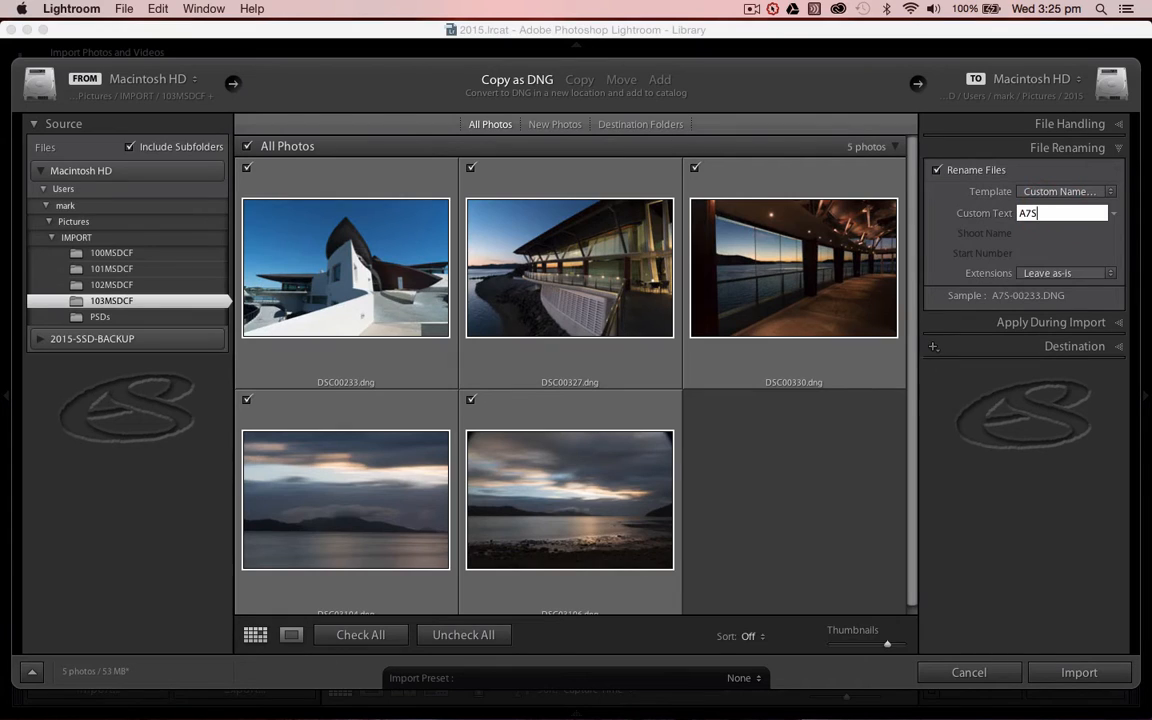
text(S)
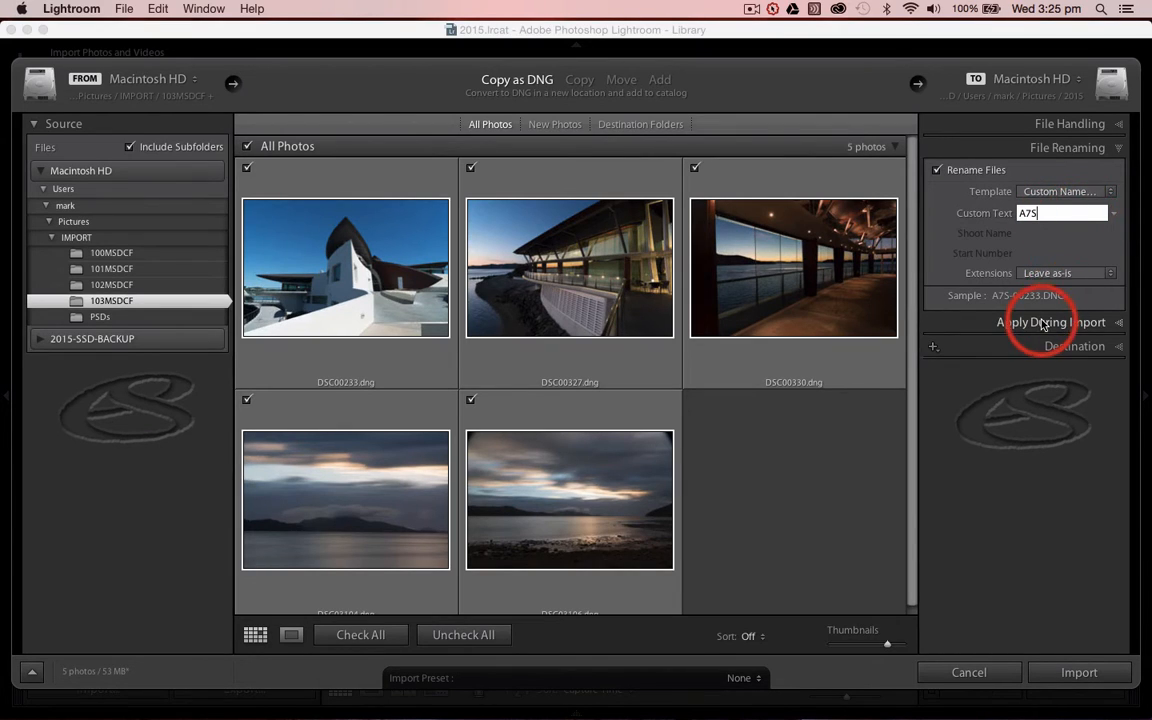
- Add Hamilton Island, Anniversary and Queensland as keywords applied during import
click(964, 324)
click(966, 268)
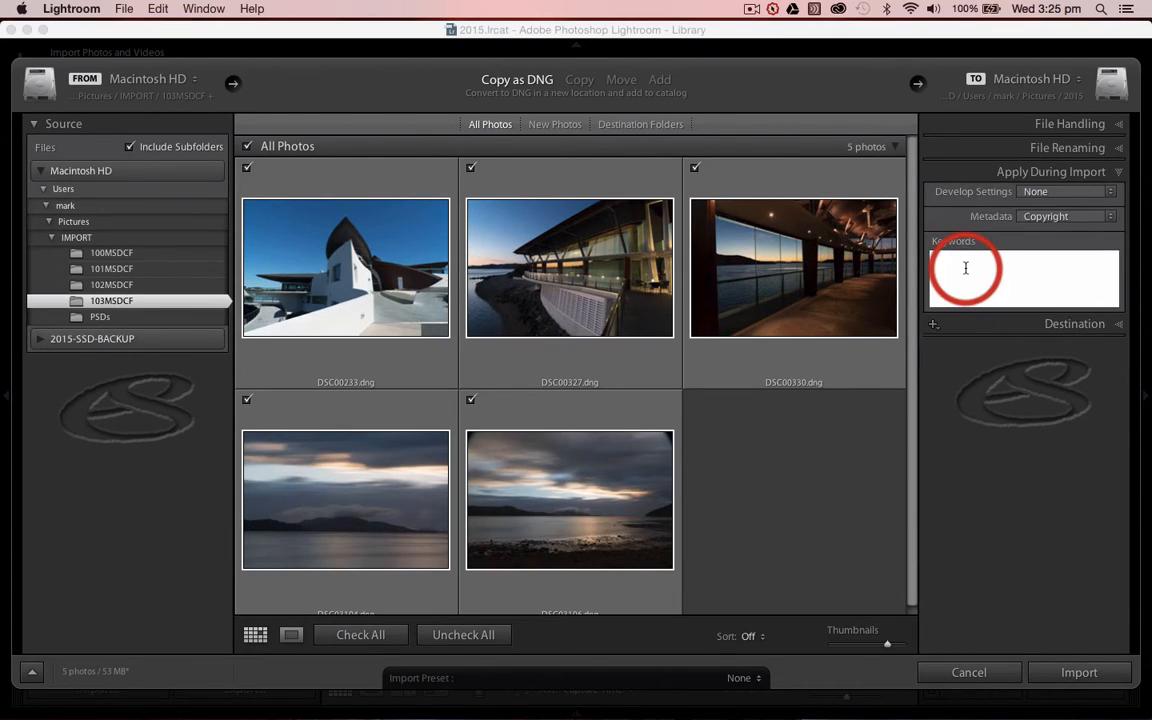
text(Hamilton )
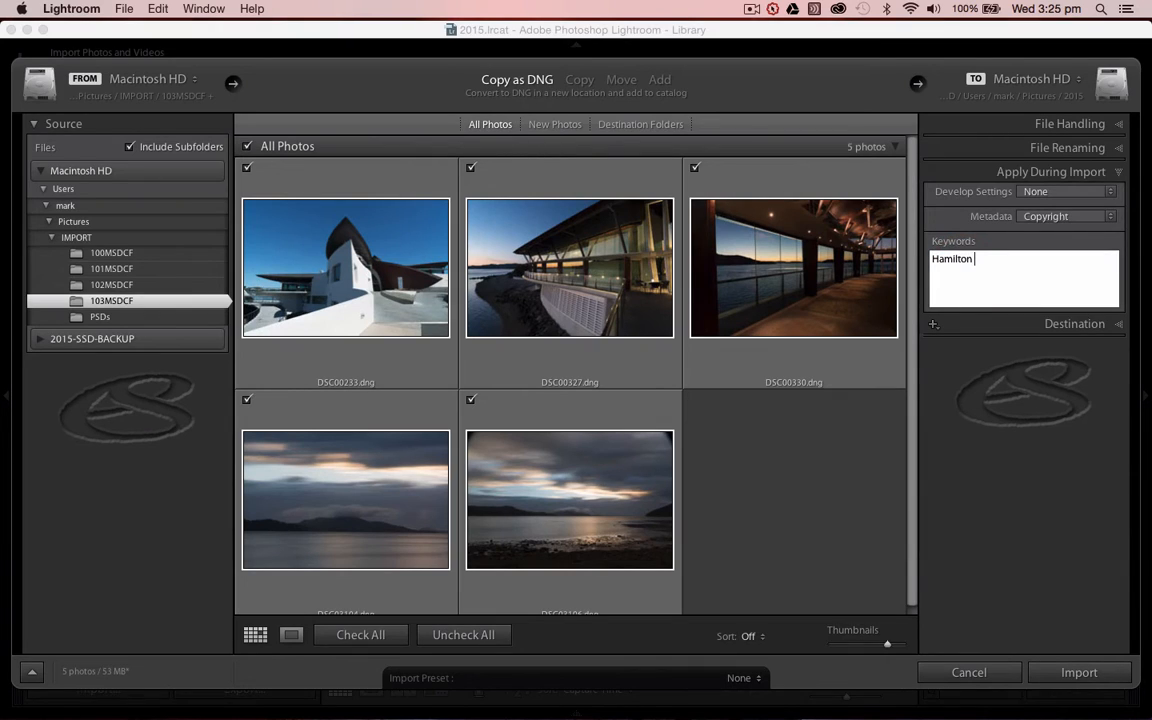
text(Island, Anniversary)
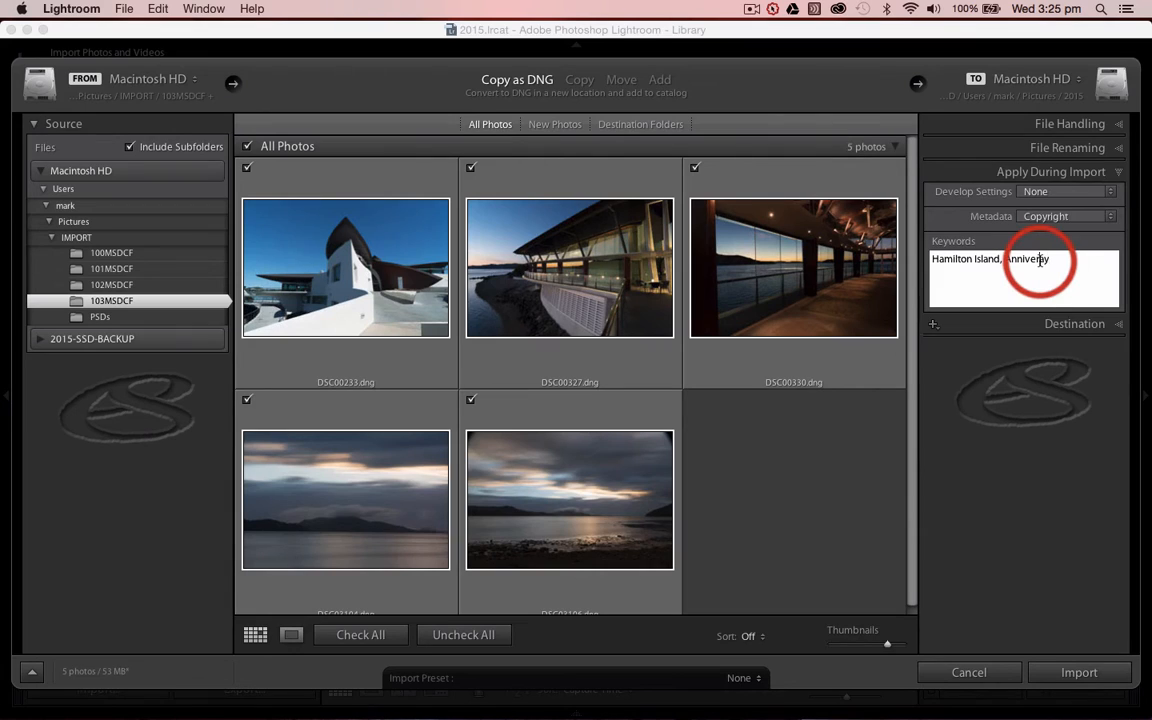
text(s)
click(1044, 260)
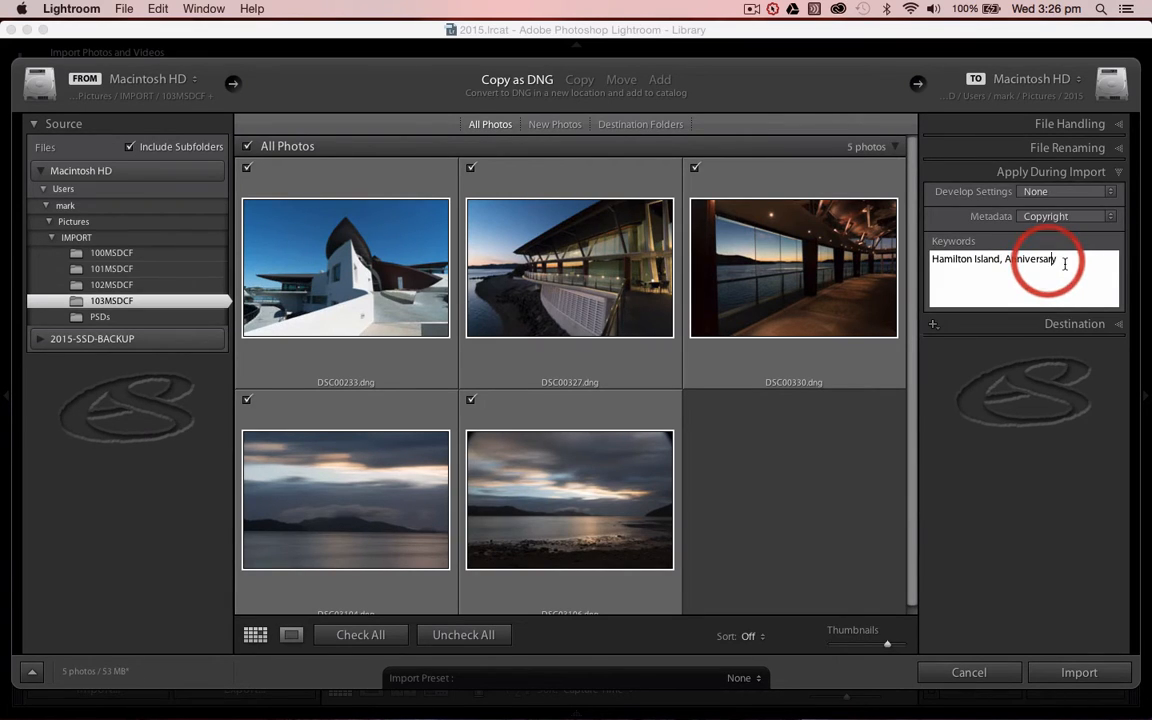
text(r)
click(1027, 266)
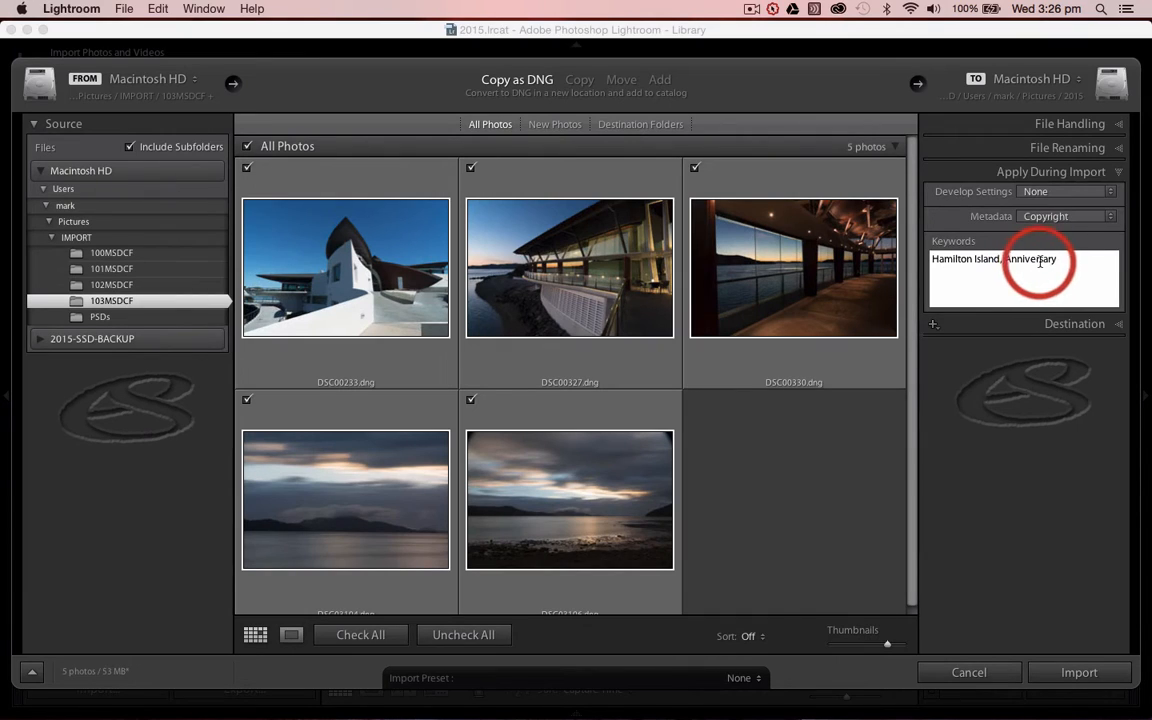
click(1064, 258)
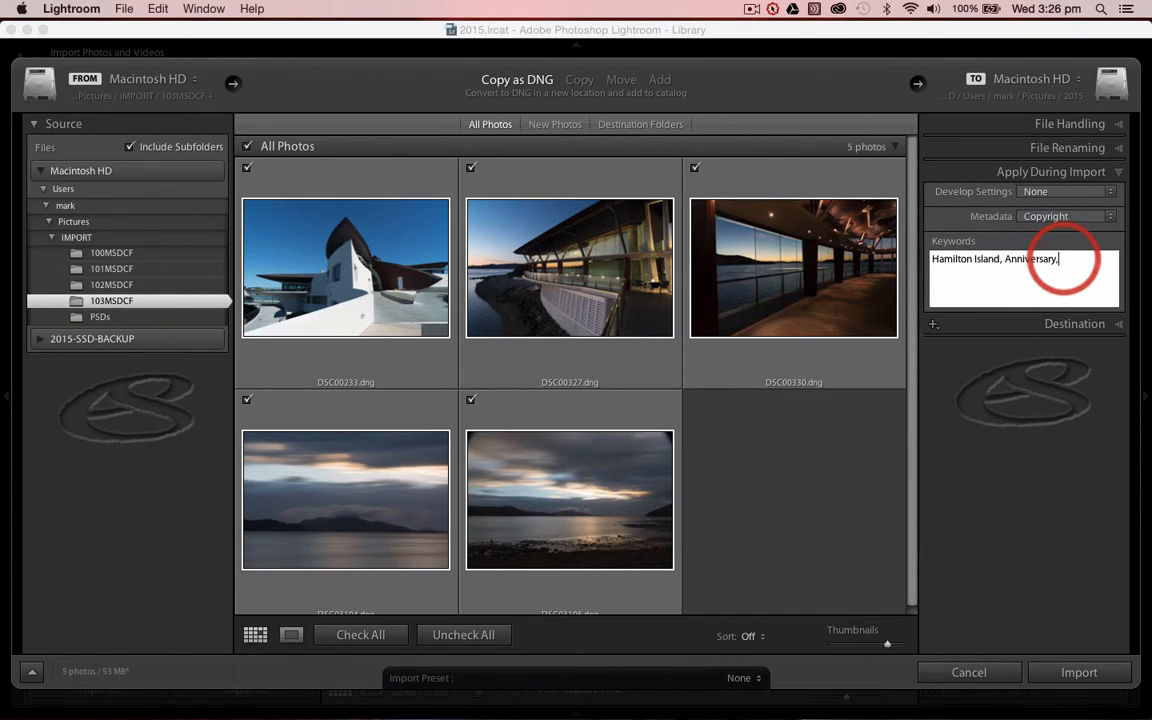
text(, Qu)
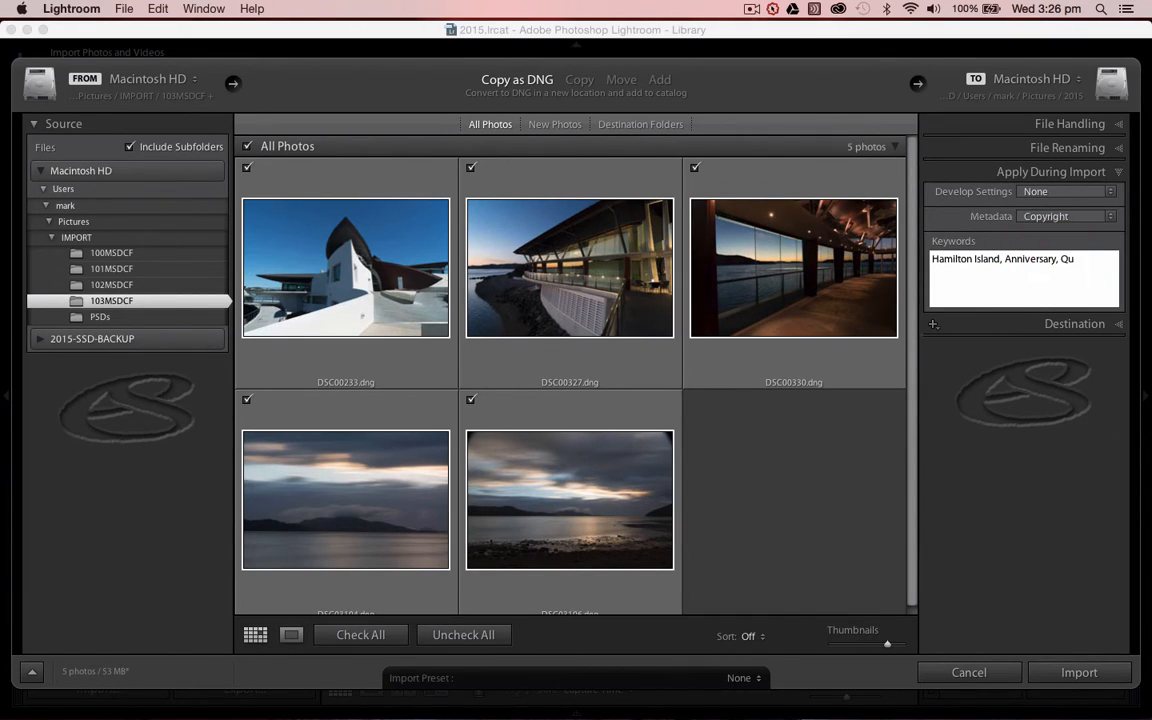
text(eensland)
click(1062, 259)
- Set the destination subfolder to Images within the 2015 folder and import the A7S photos
click(1043, 323)
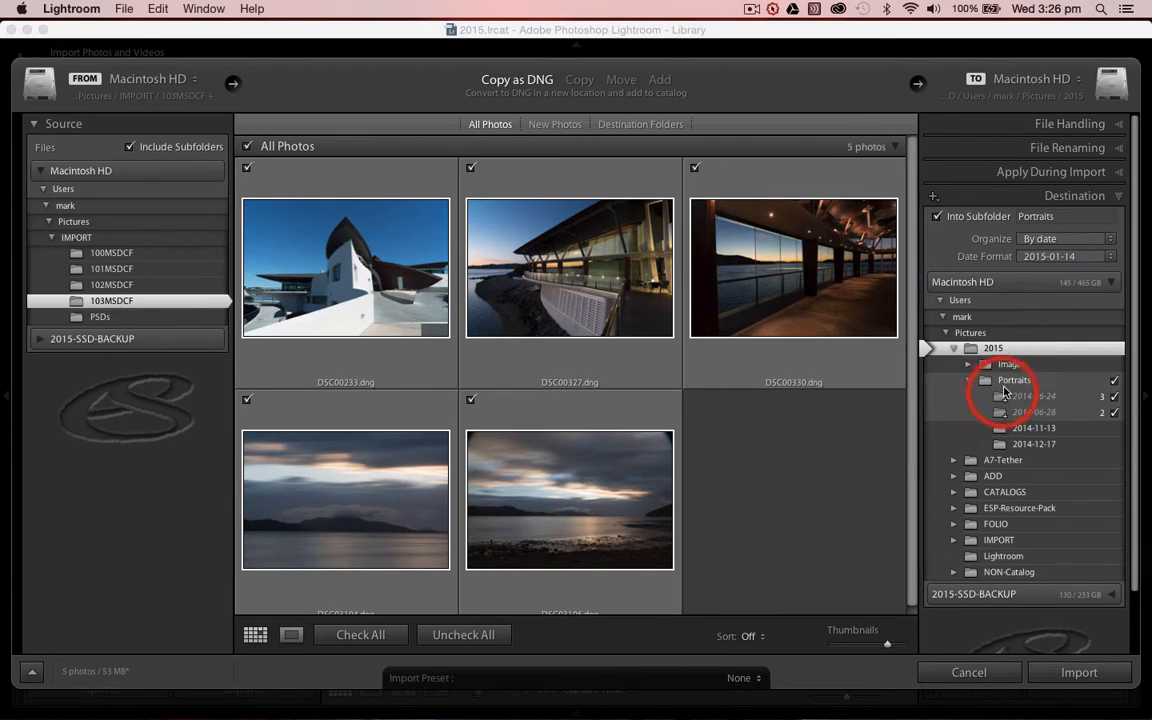
click(1044, 216)
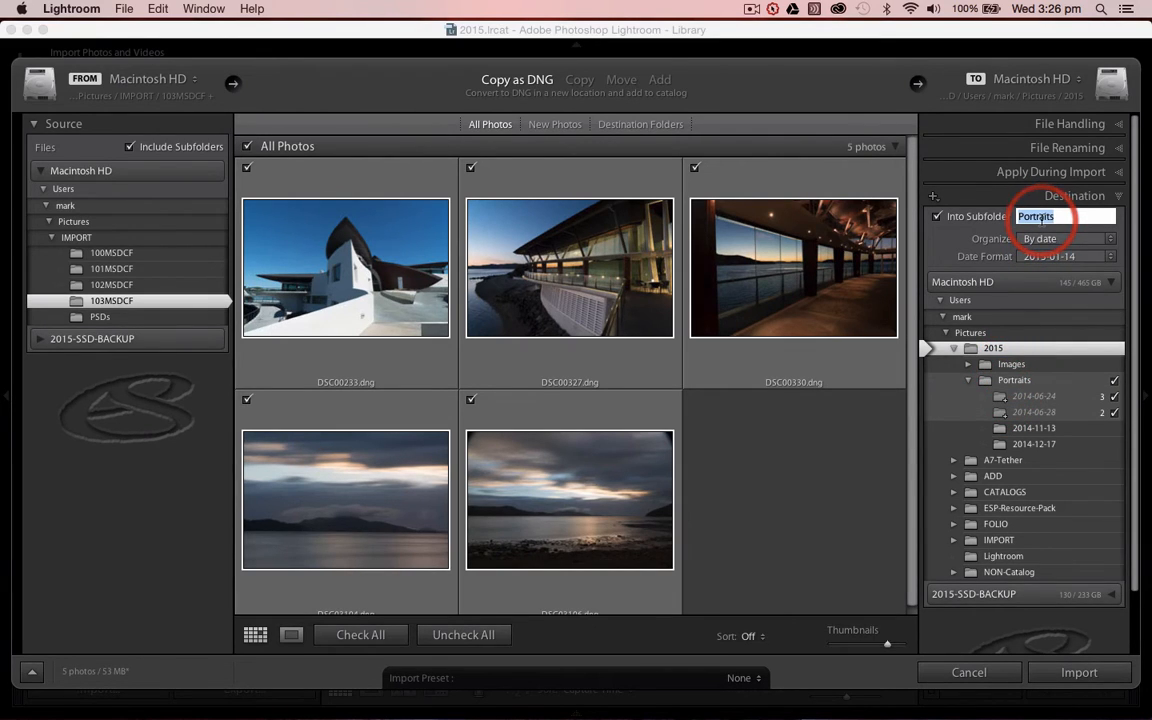
text(Images)
key(Return)
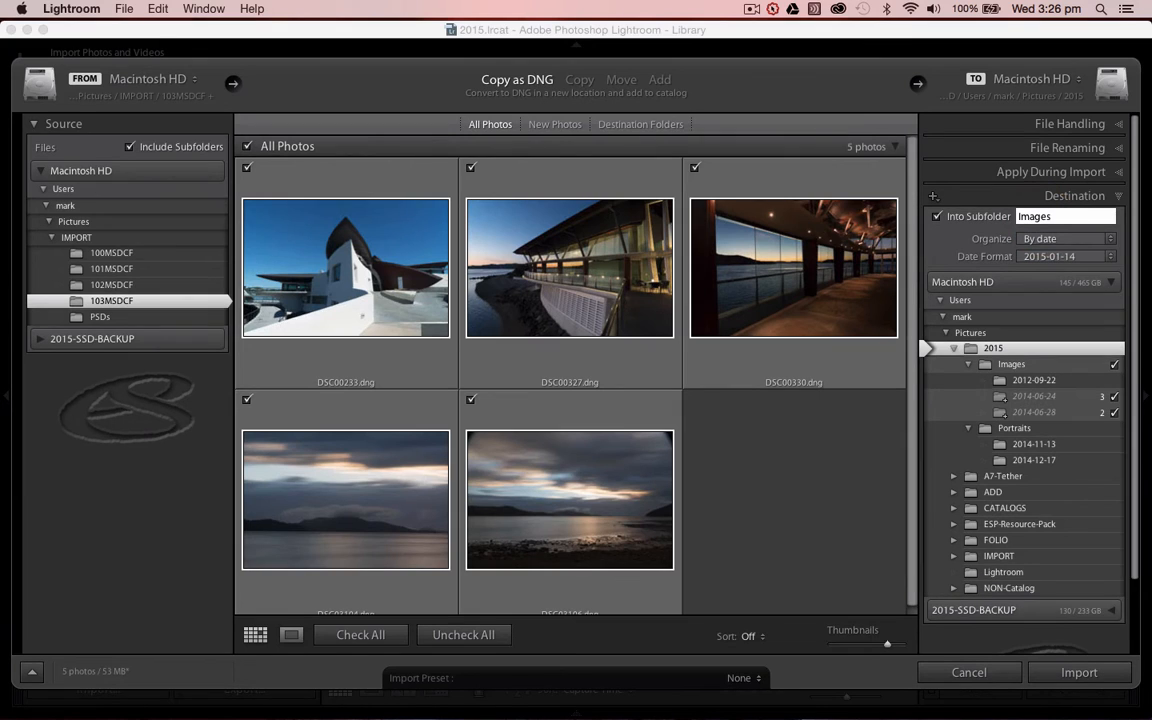
click(1080, 673)
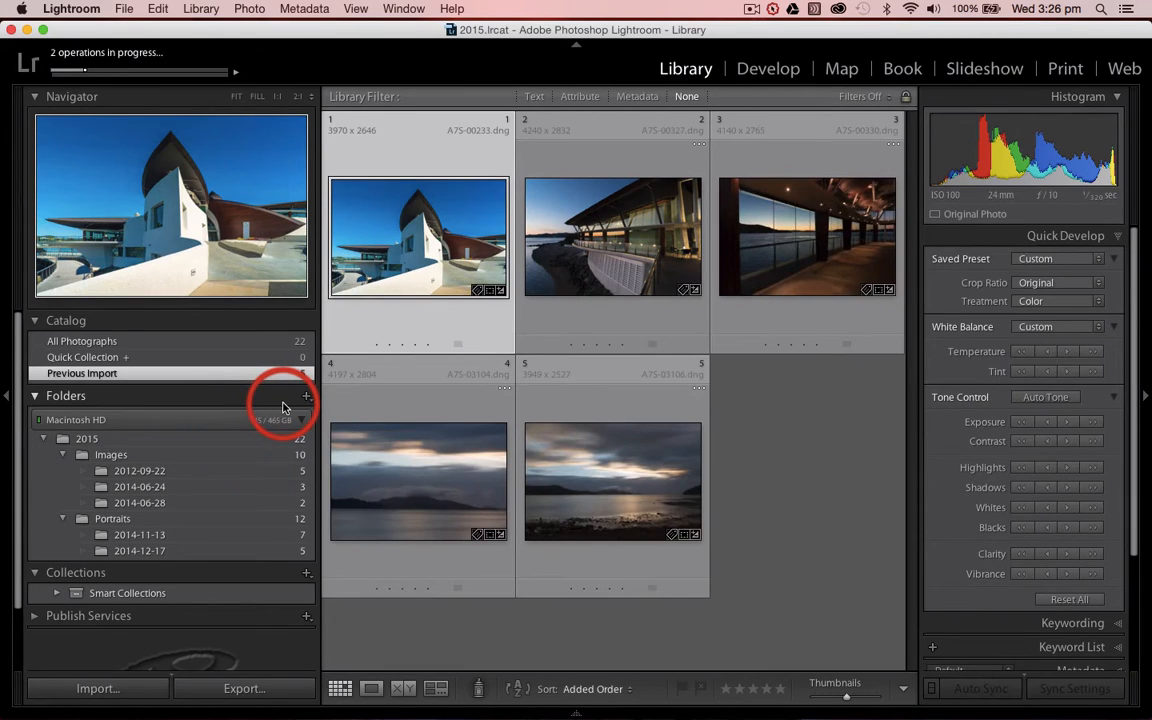
- Create a subfolder named Landscapes inside the 2015 folder
click(205, 446)
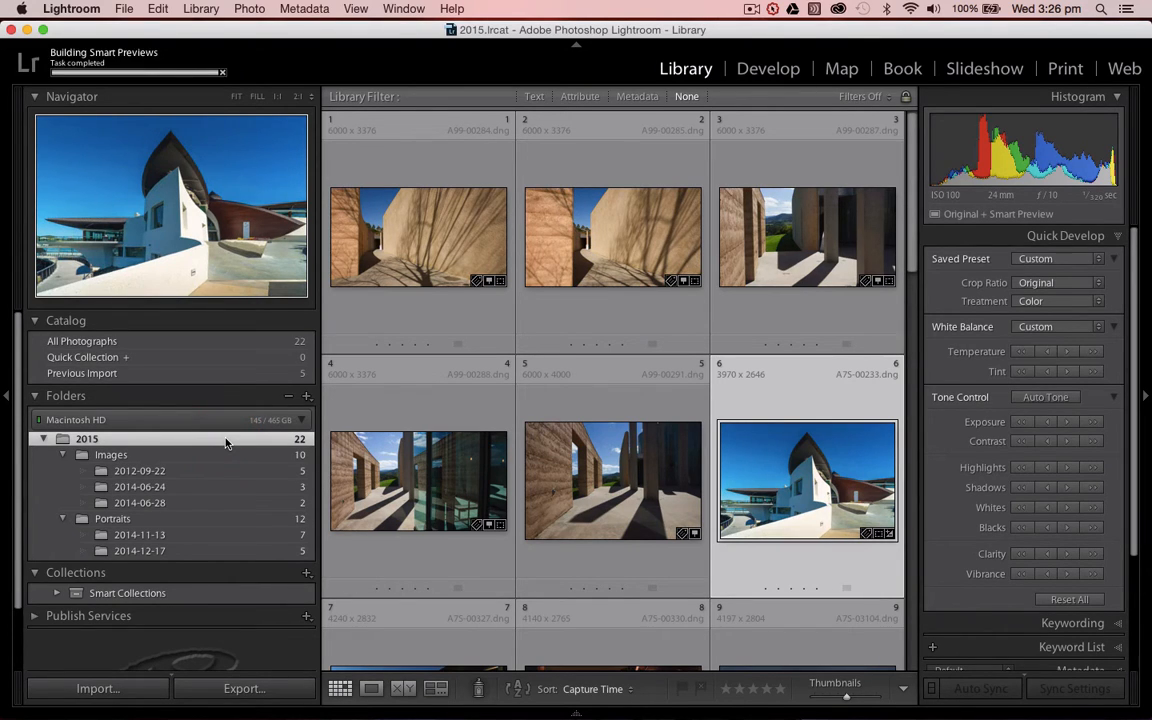
click(306, 397)
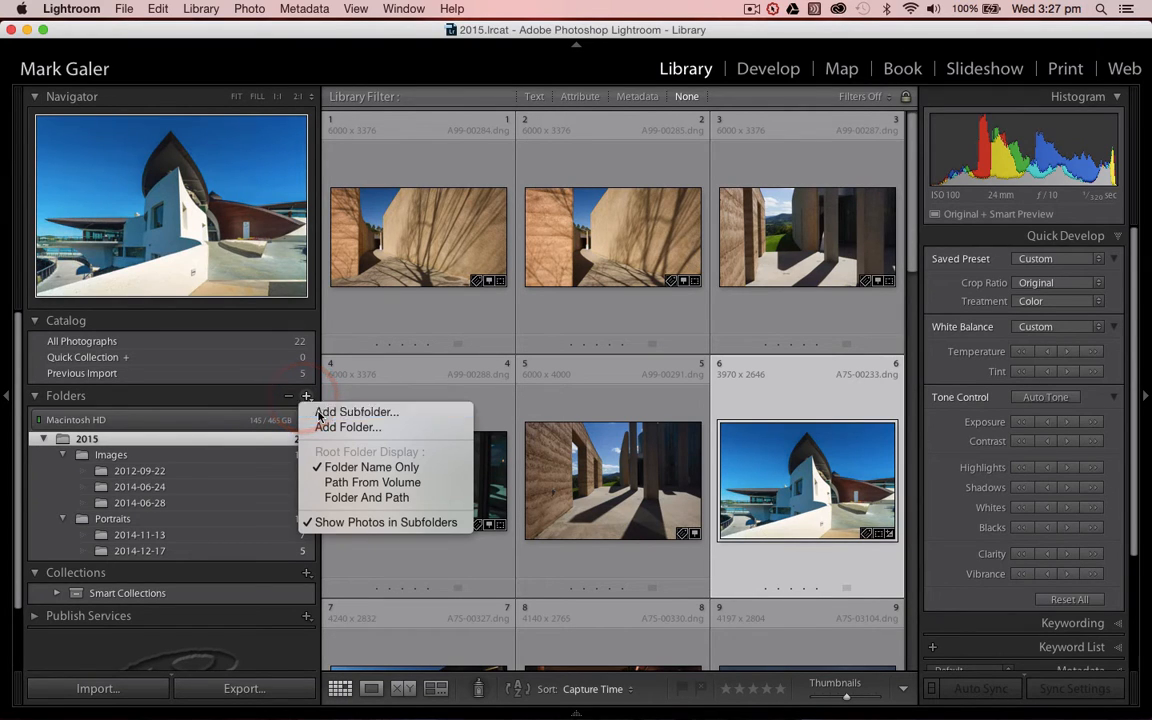
click(319, 413)
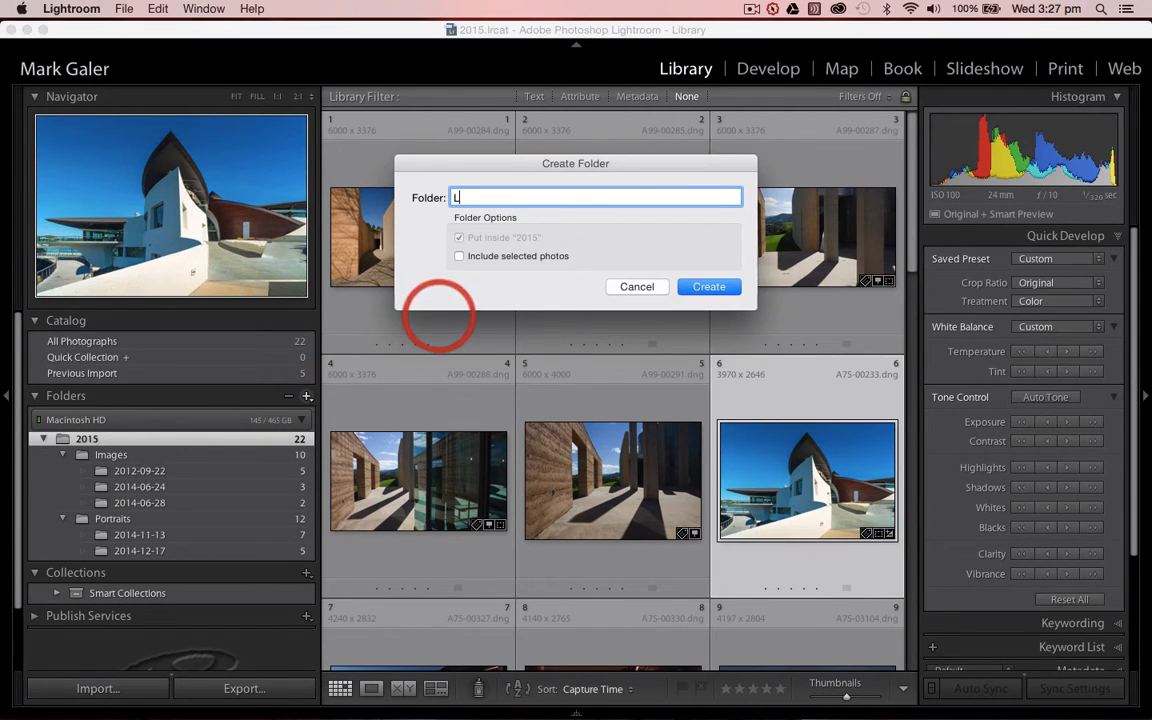
text(Landscapes)
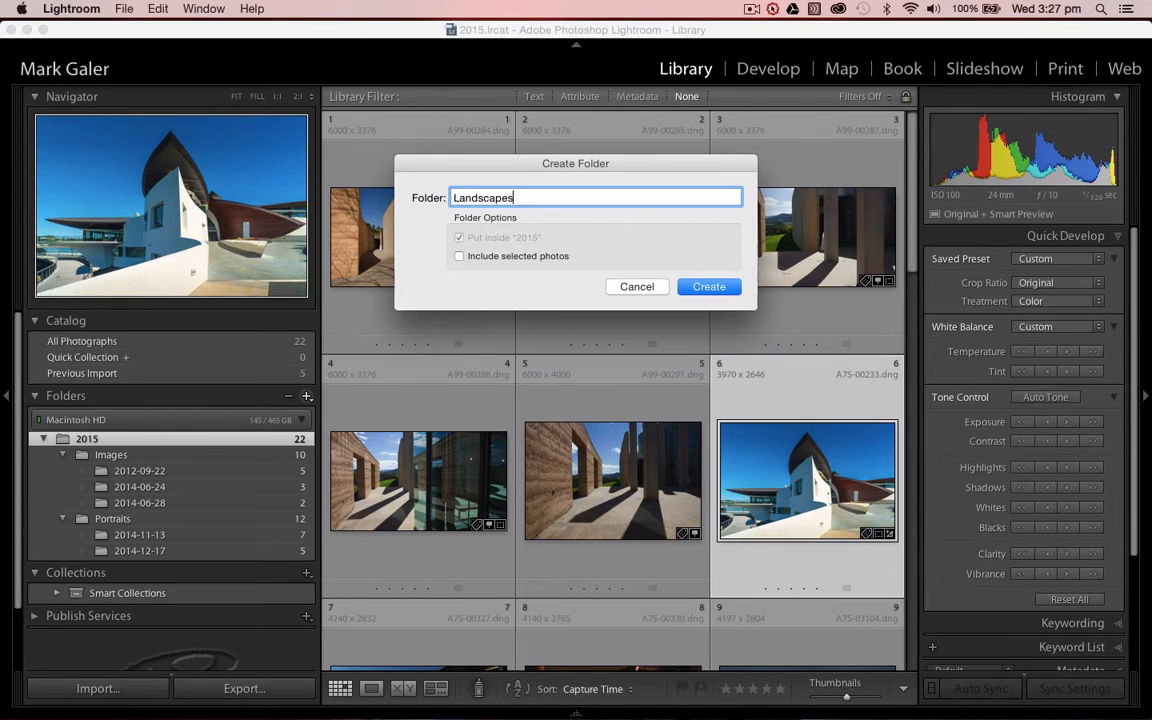
click(708, 287)
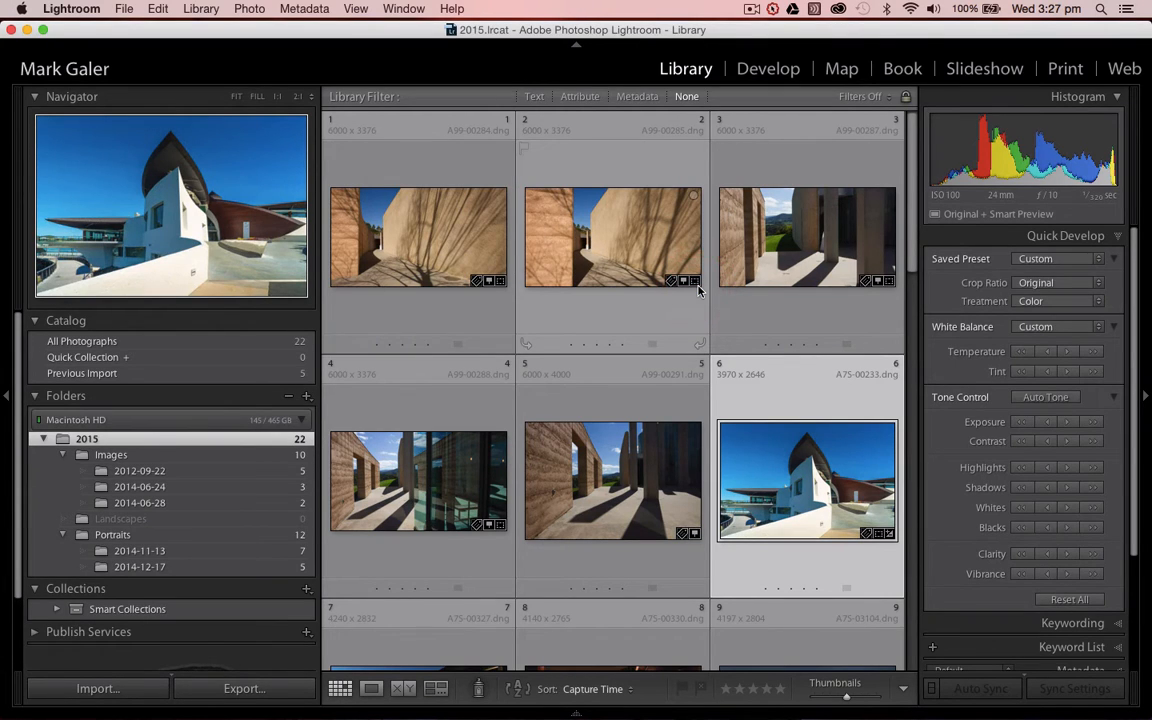
- Move the 2014-06-28 folder from the Images folder into the Landscapes folder
click(196, 503)
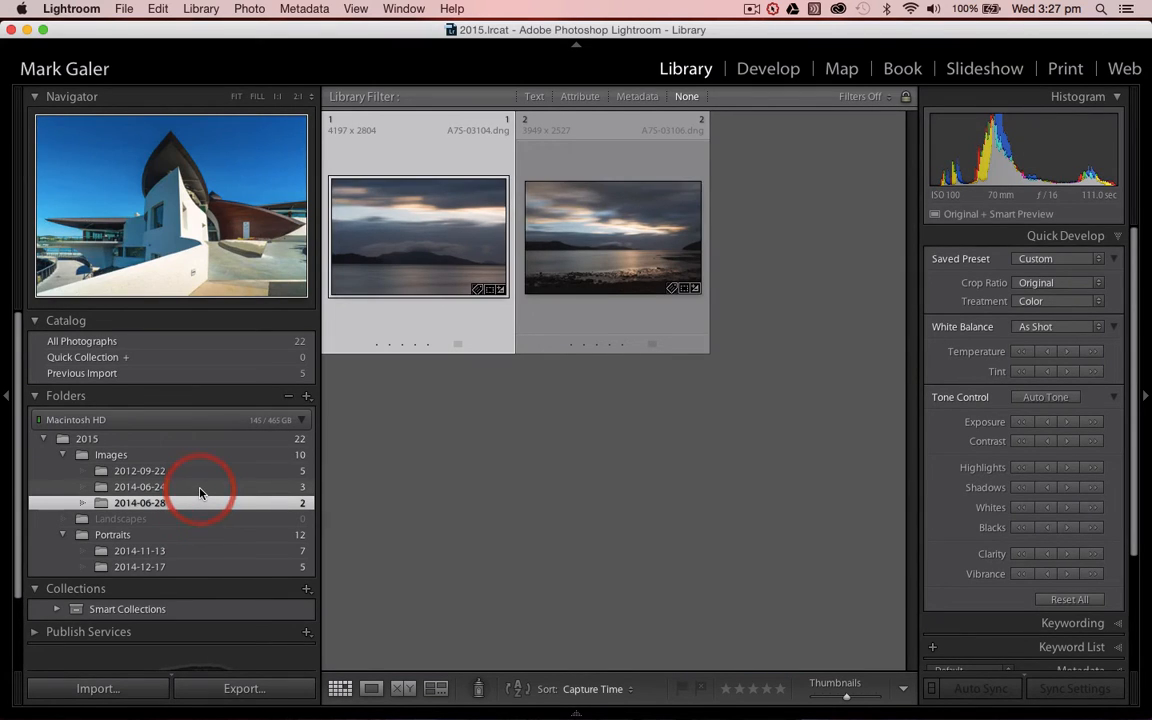
click(199, 488)
click(199, 503)
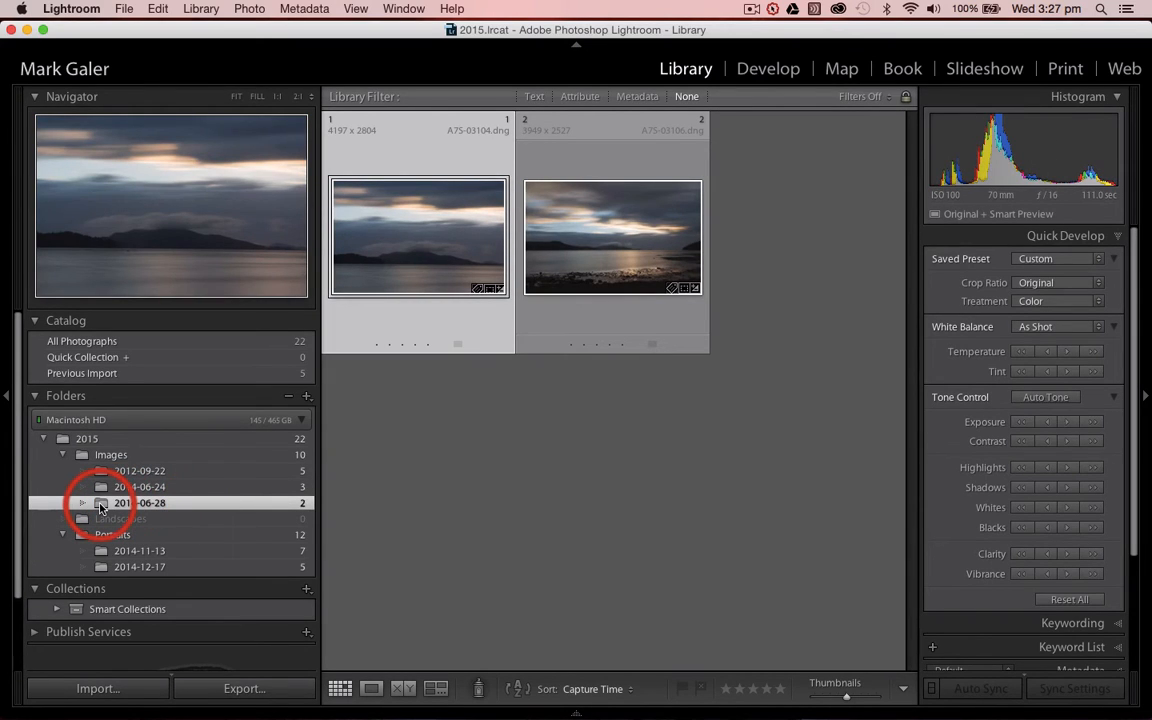
drag(100, 508, 84, 519)
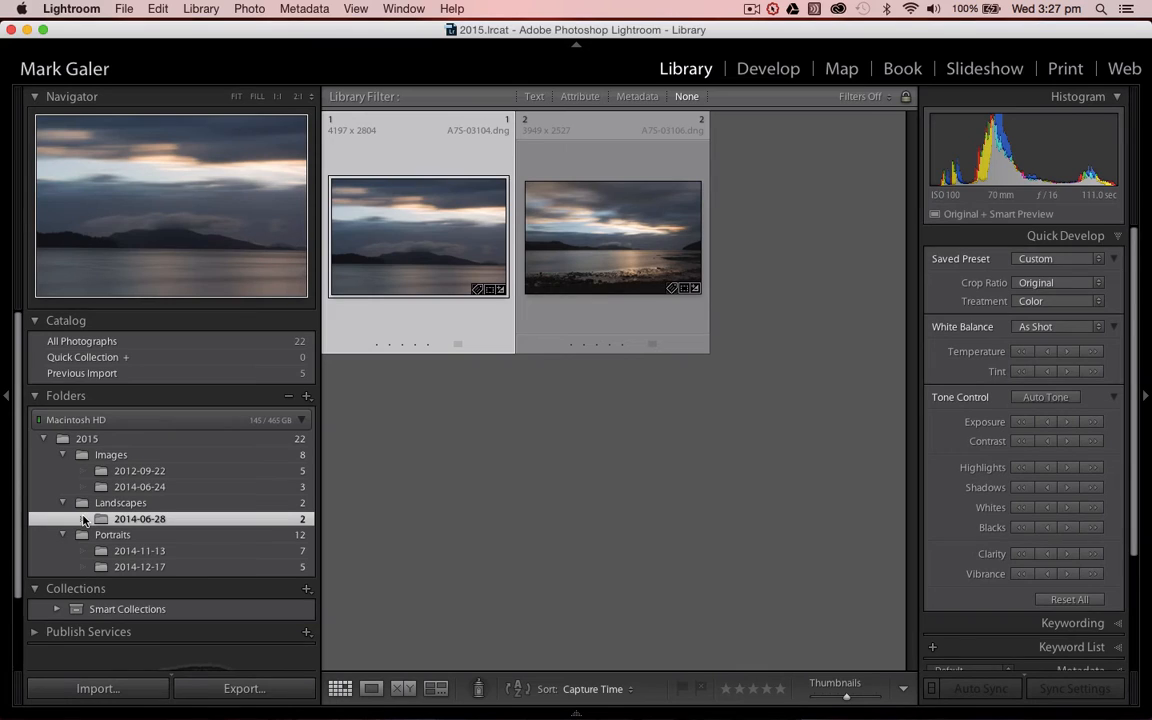
- Import both files from the PSDs folder with the Add option, leaving them in their current location
click(98, 443)
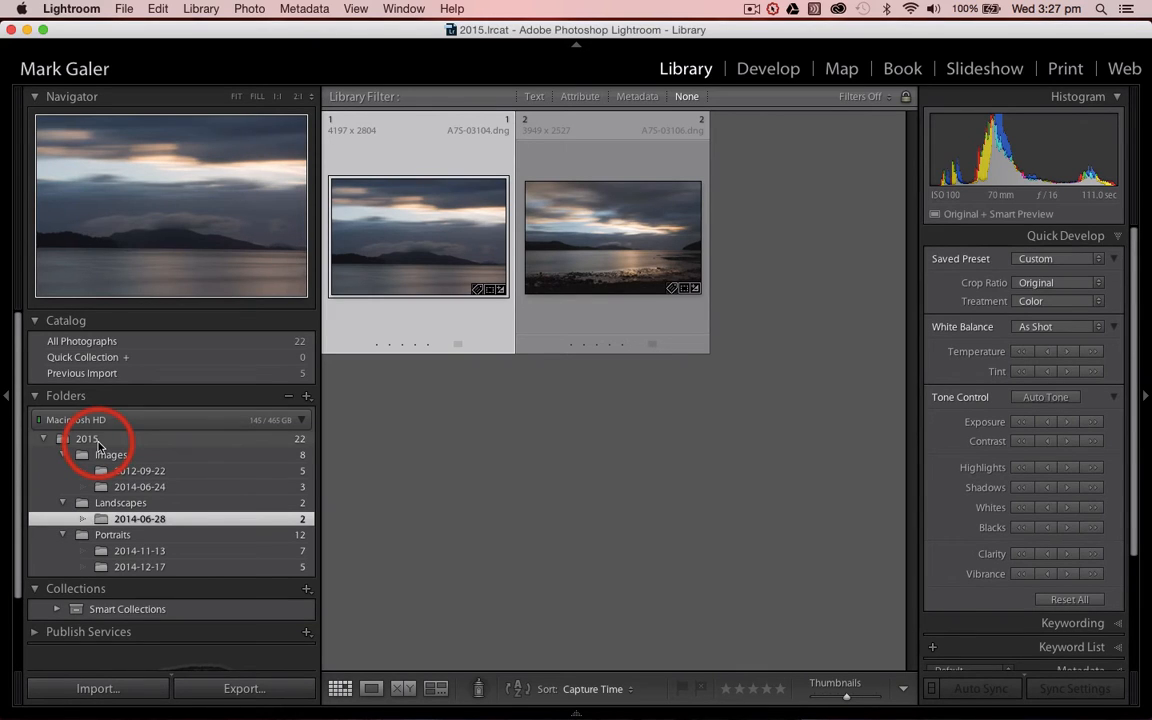
click(97, 688)
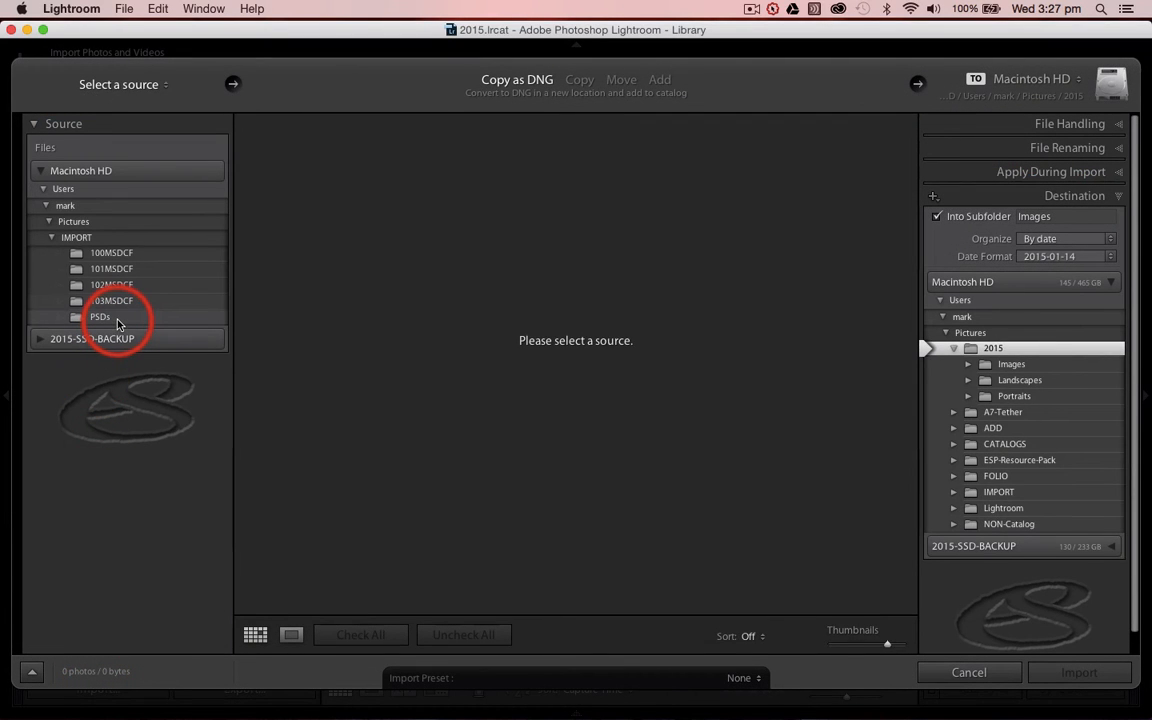
click(117, 320)
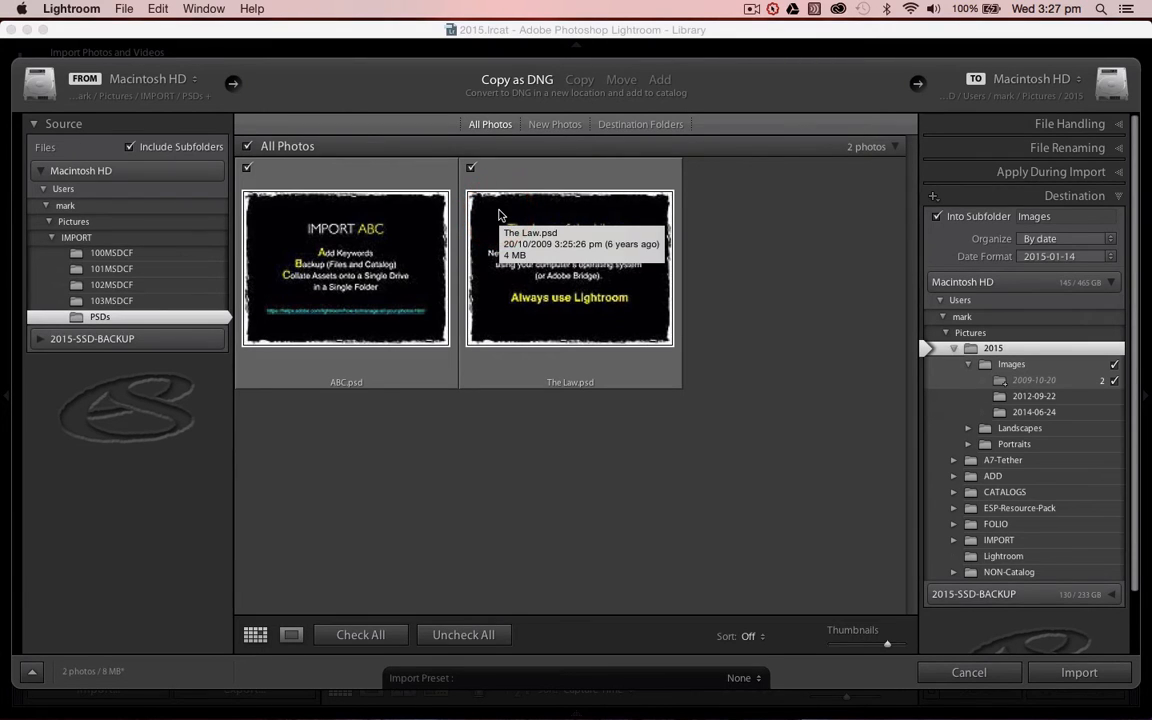
click(659, 80)
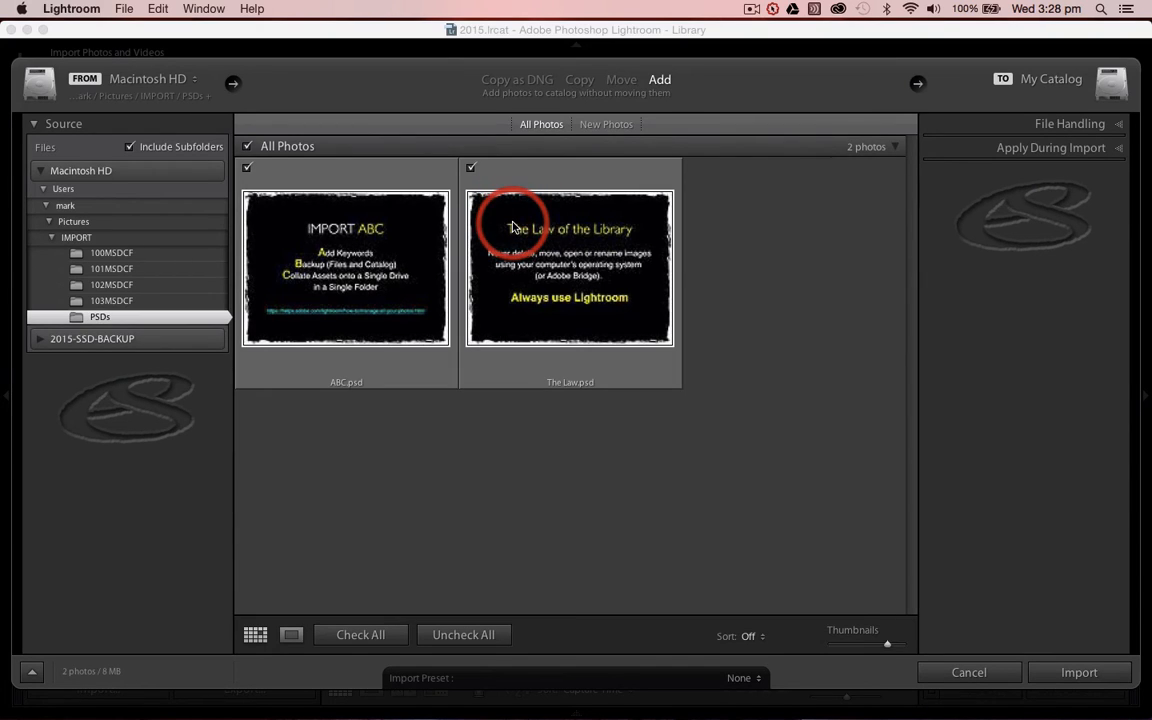
mouse_move(512, 227)
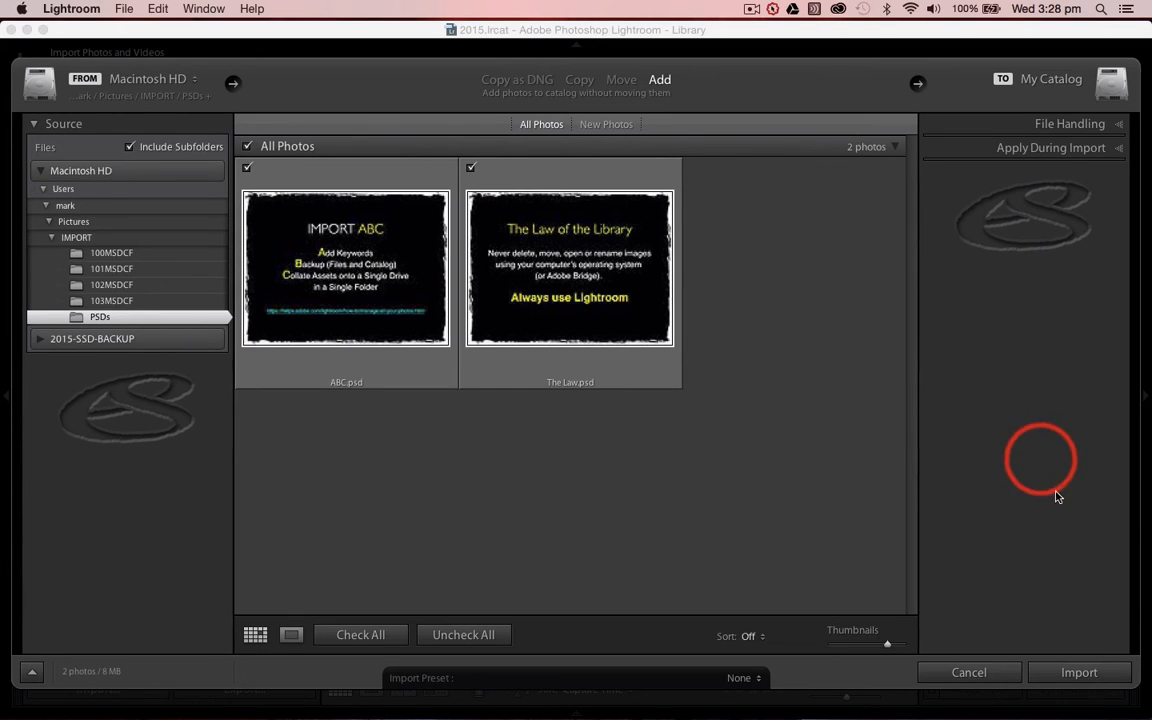
click(1101, 673)
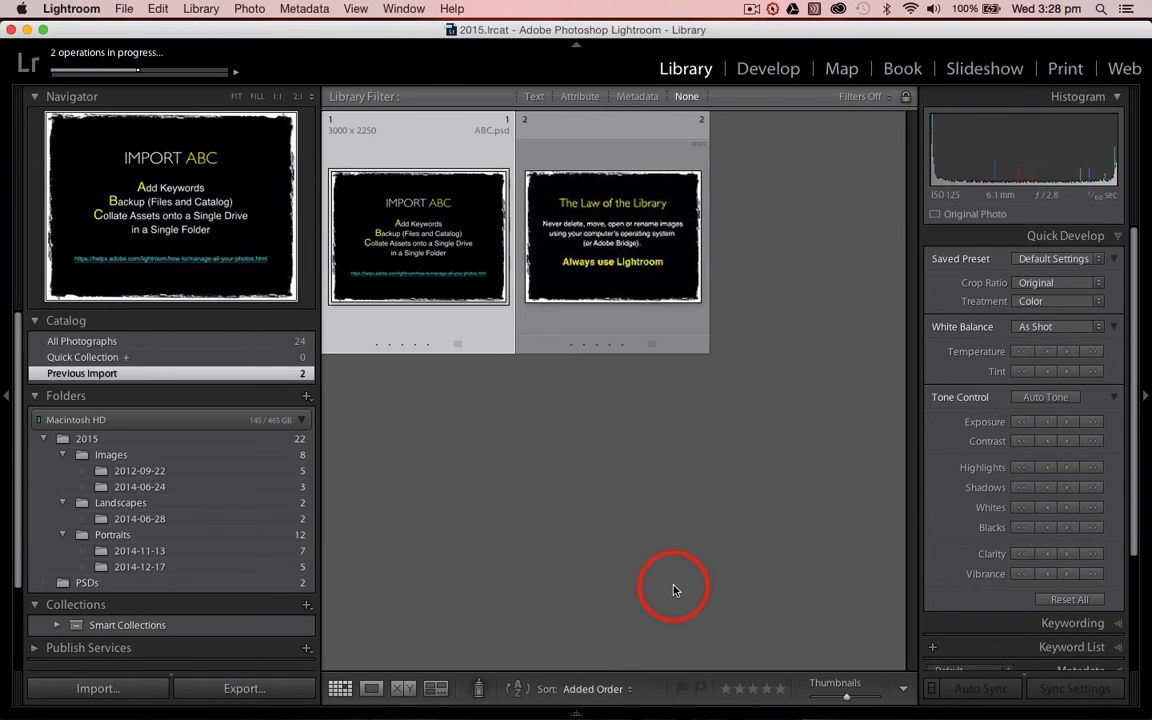
- Show the parent folders of PSDs up to Pictures in the folder list and expand the IMPORT folder
click(210, 583)
right_click(210, 586)
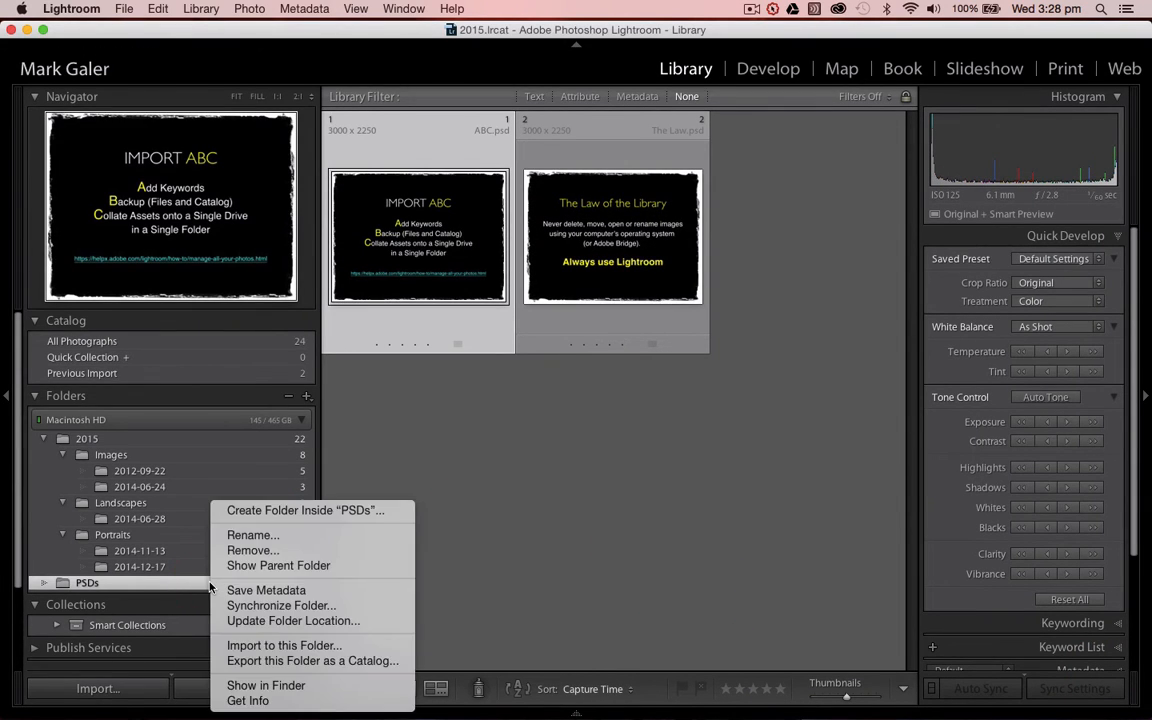
click(240, 565)
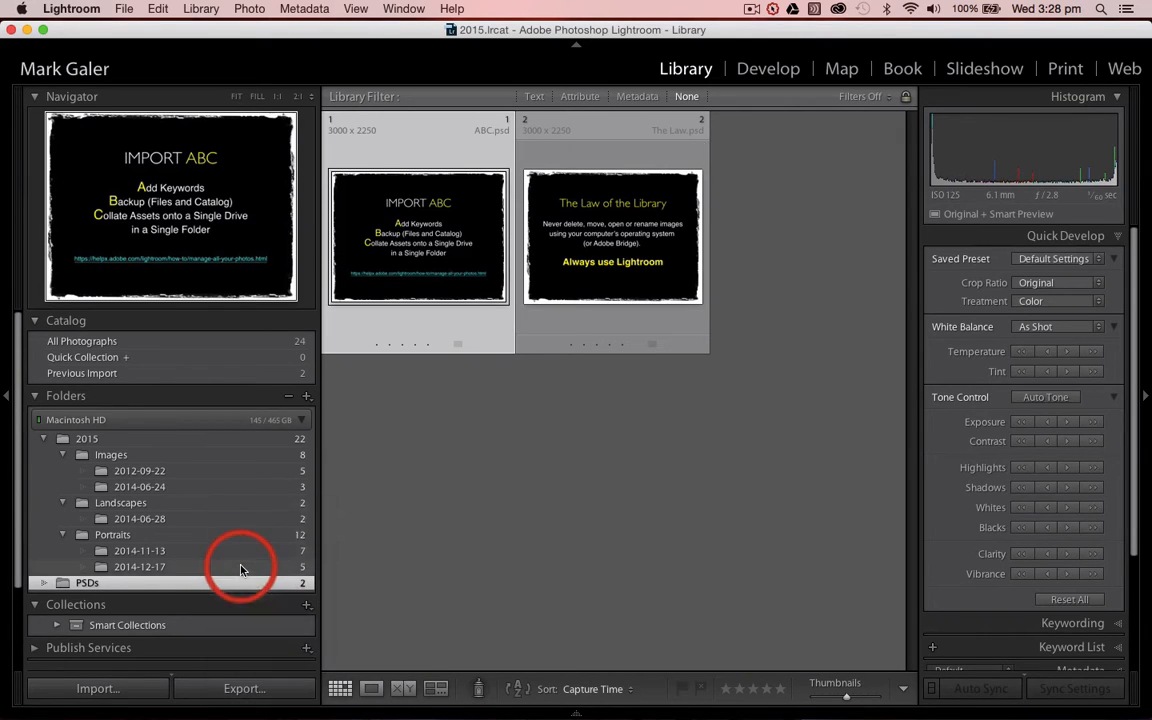
click(181, 586)
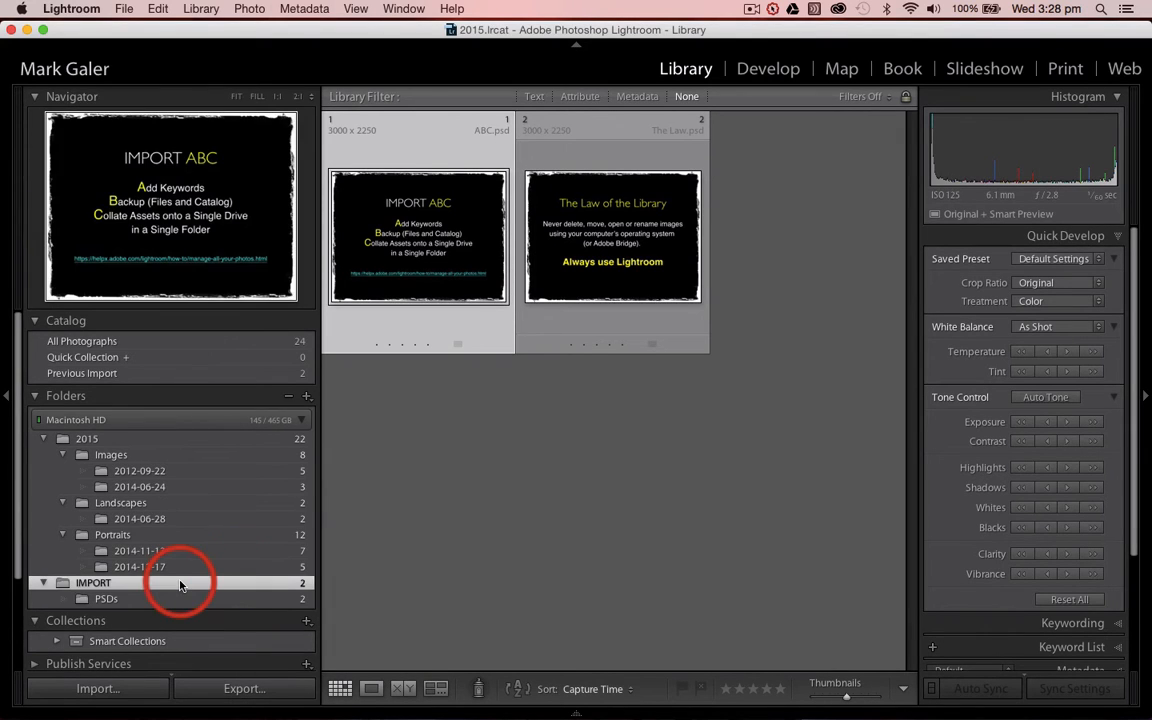
right_click(181, 586)
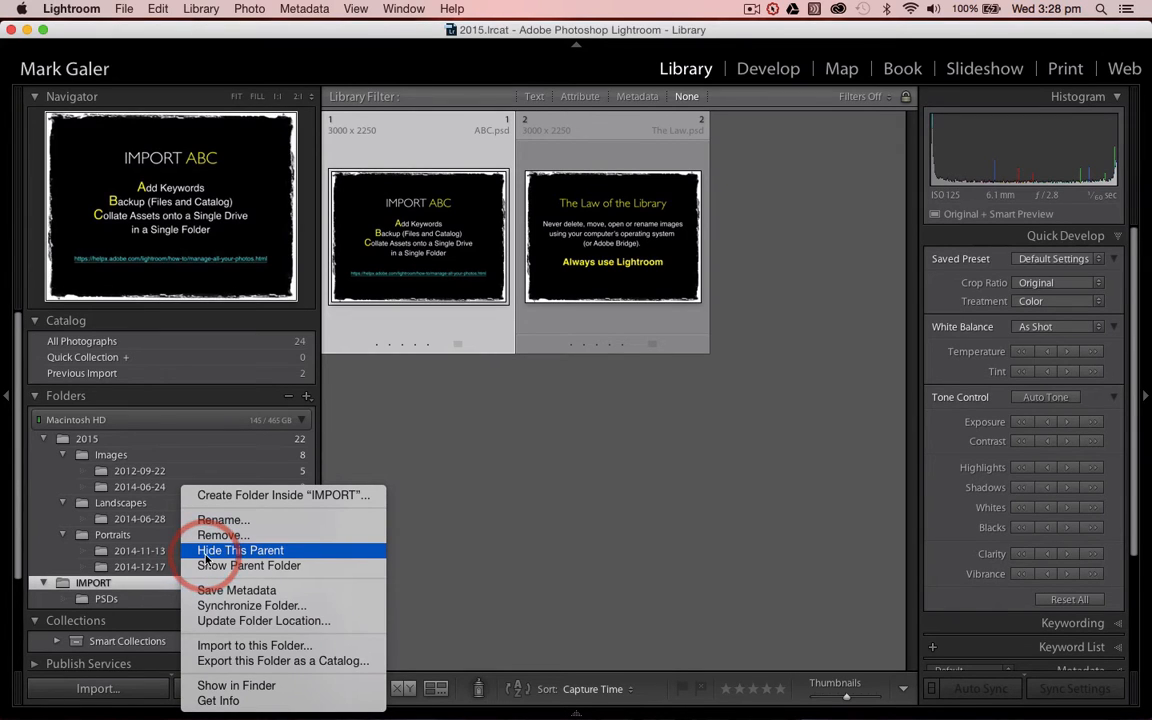
click(205, 566)
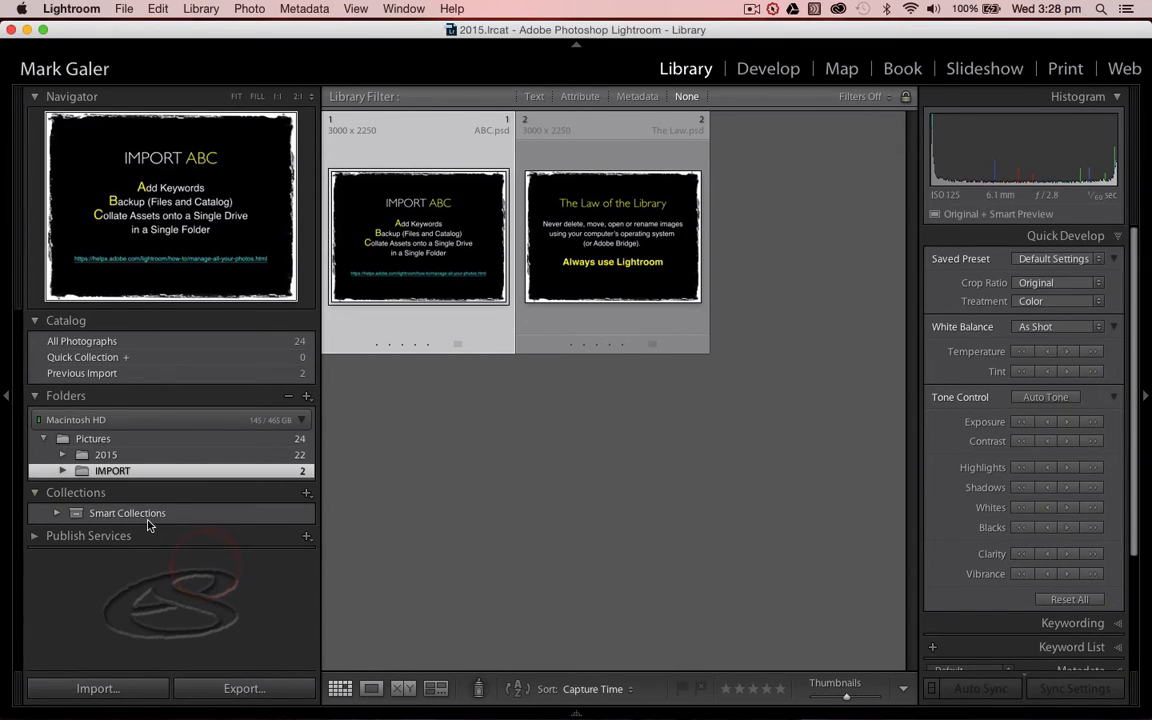
click(61, 472)
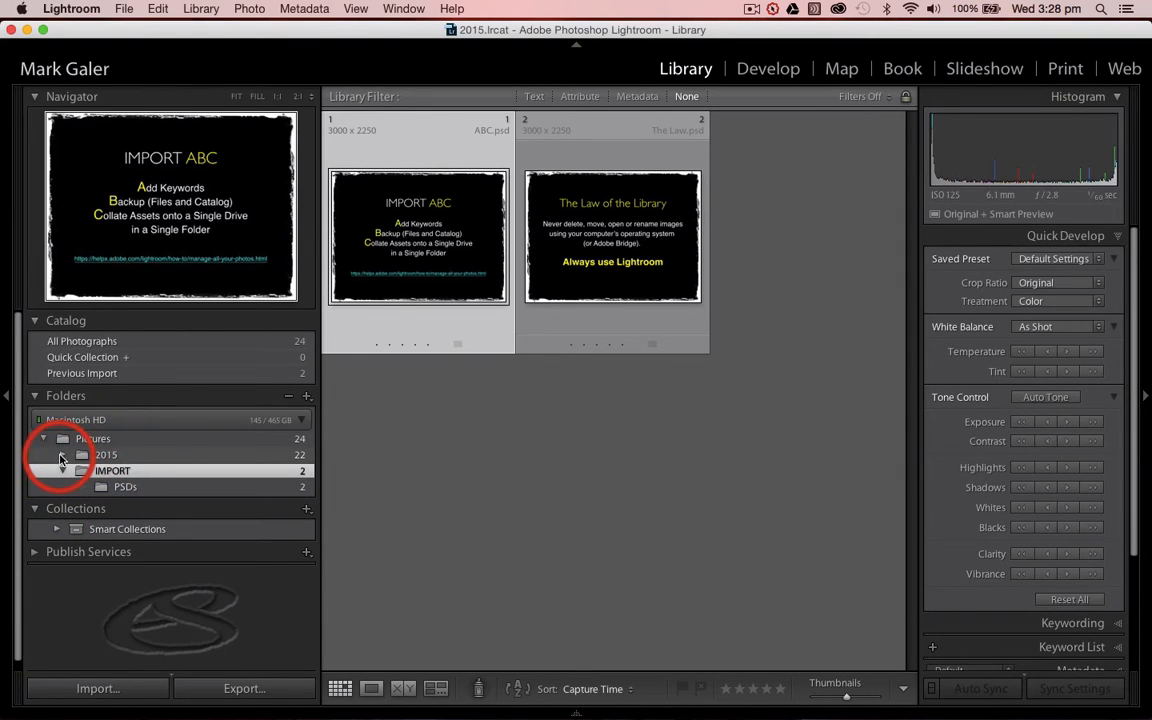
- View ABC.psd enlarged in Loupe view with the folder side panel and the photo info overlay hidden
double_click(426, 253)
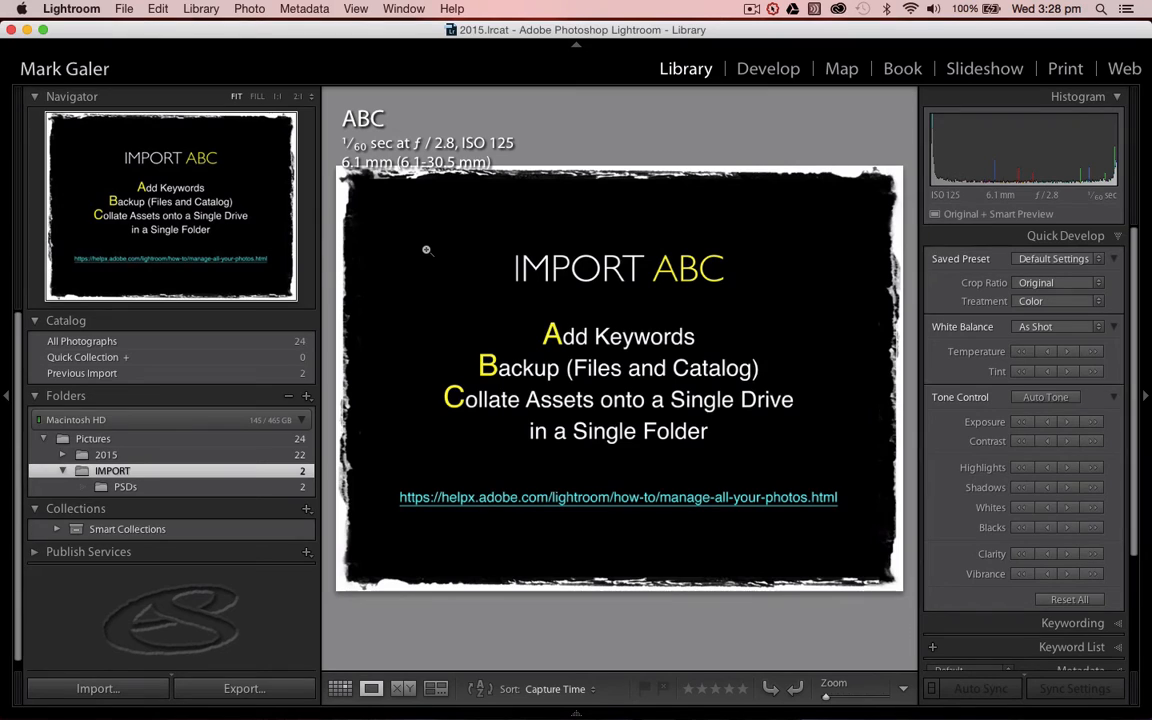
key(F7)
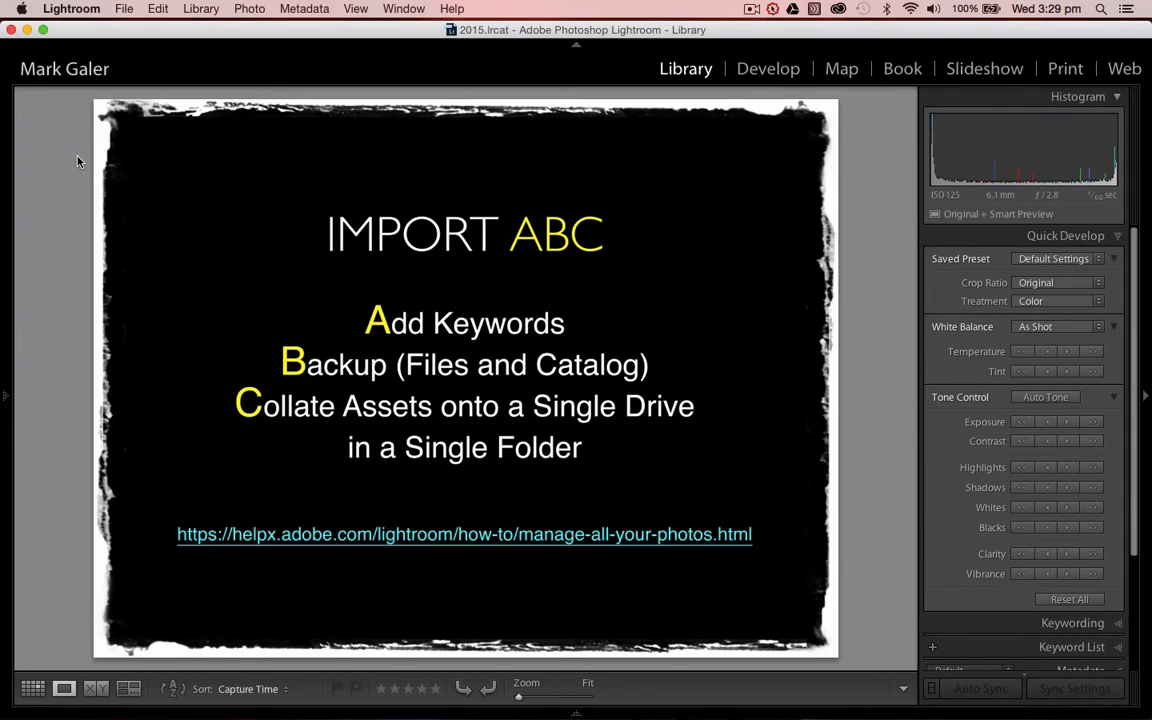
key(i)
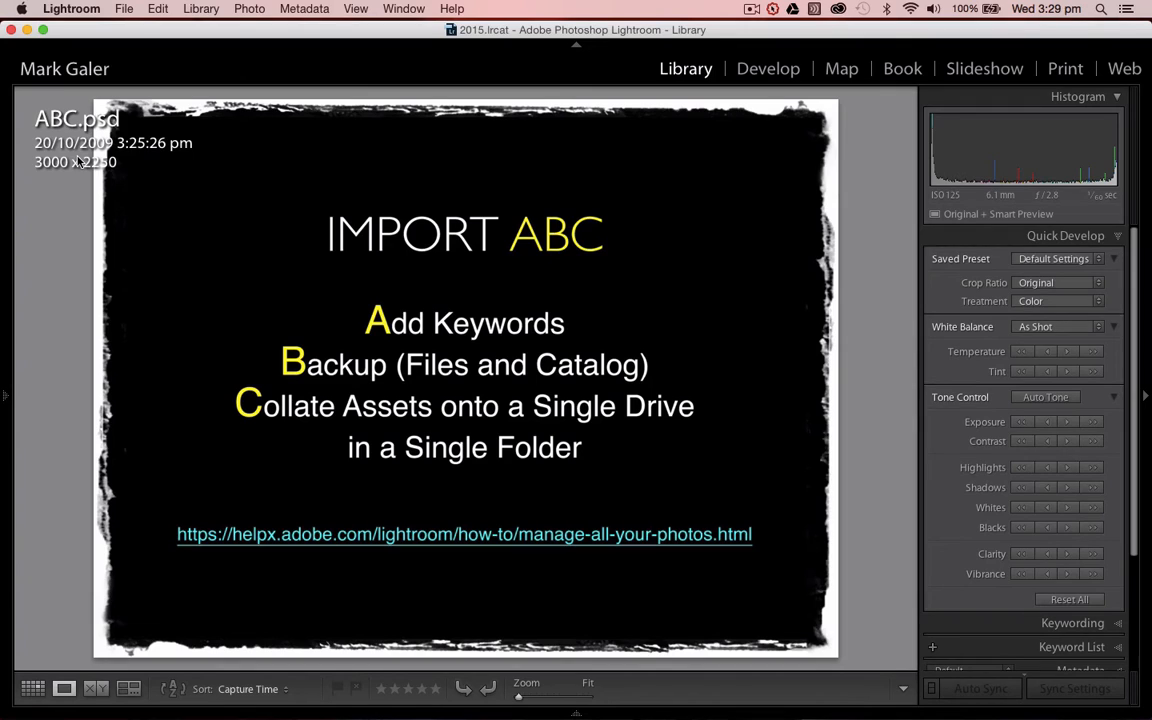
key(i)
key(i)
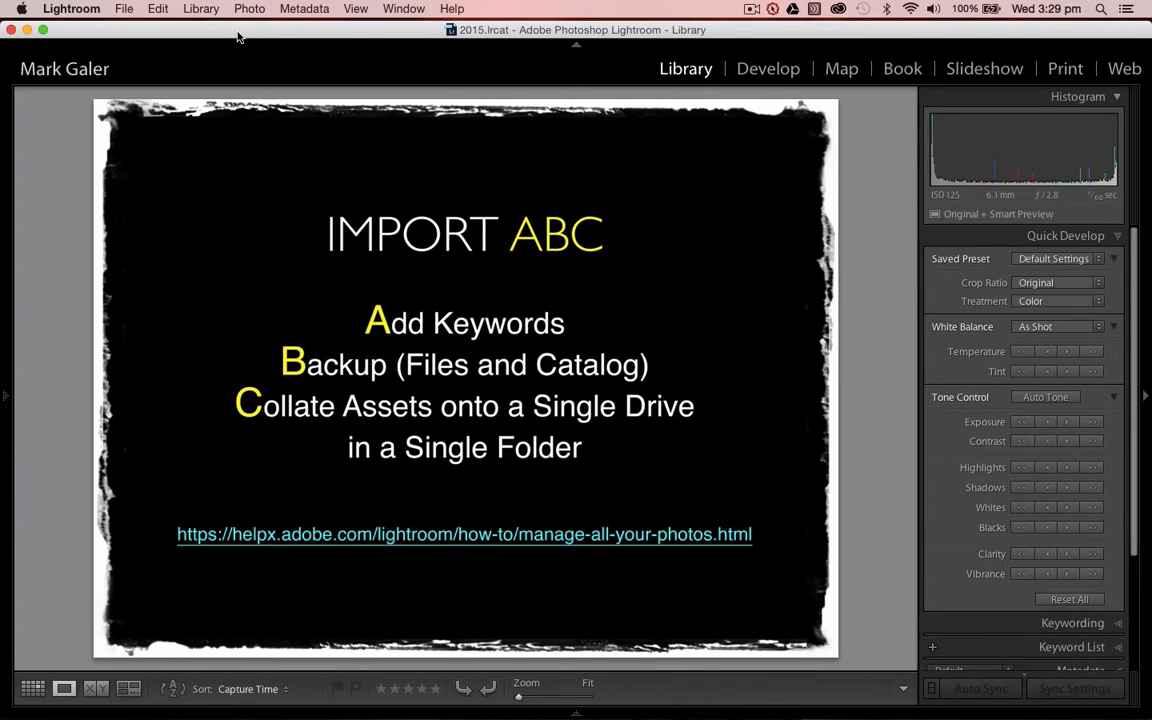
- Switch the Library window to full screen mode with the title bar and menu bar hidden
key(shift+f)
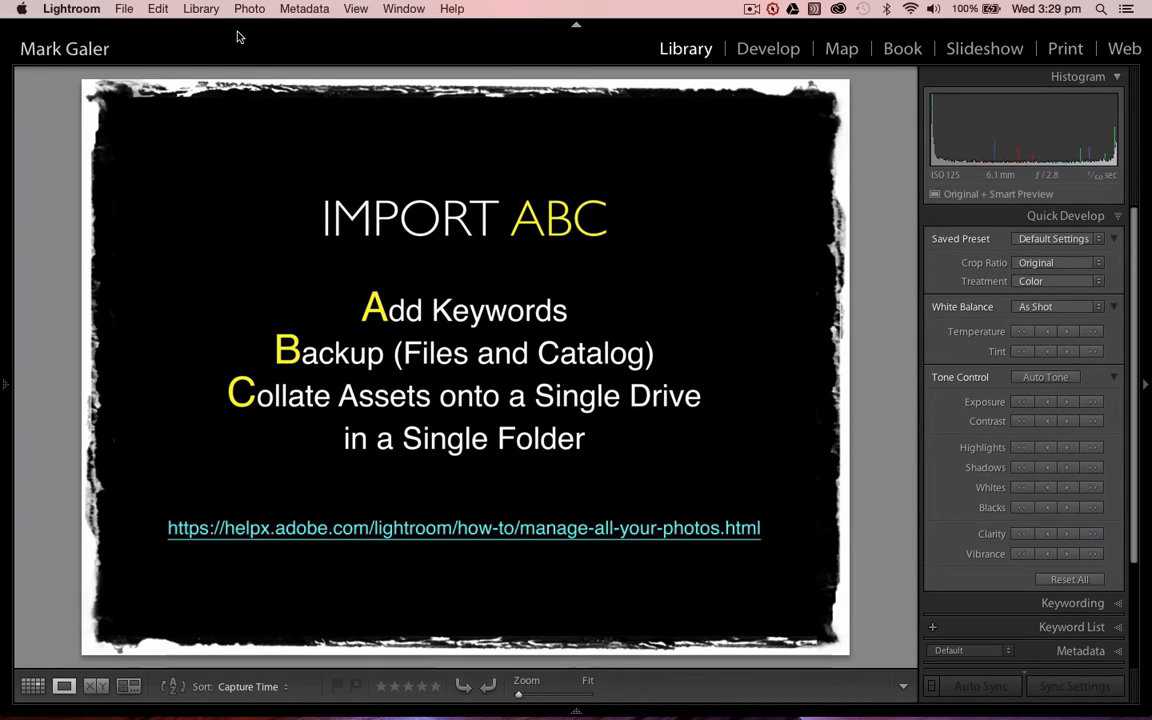
key(shift+f)
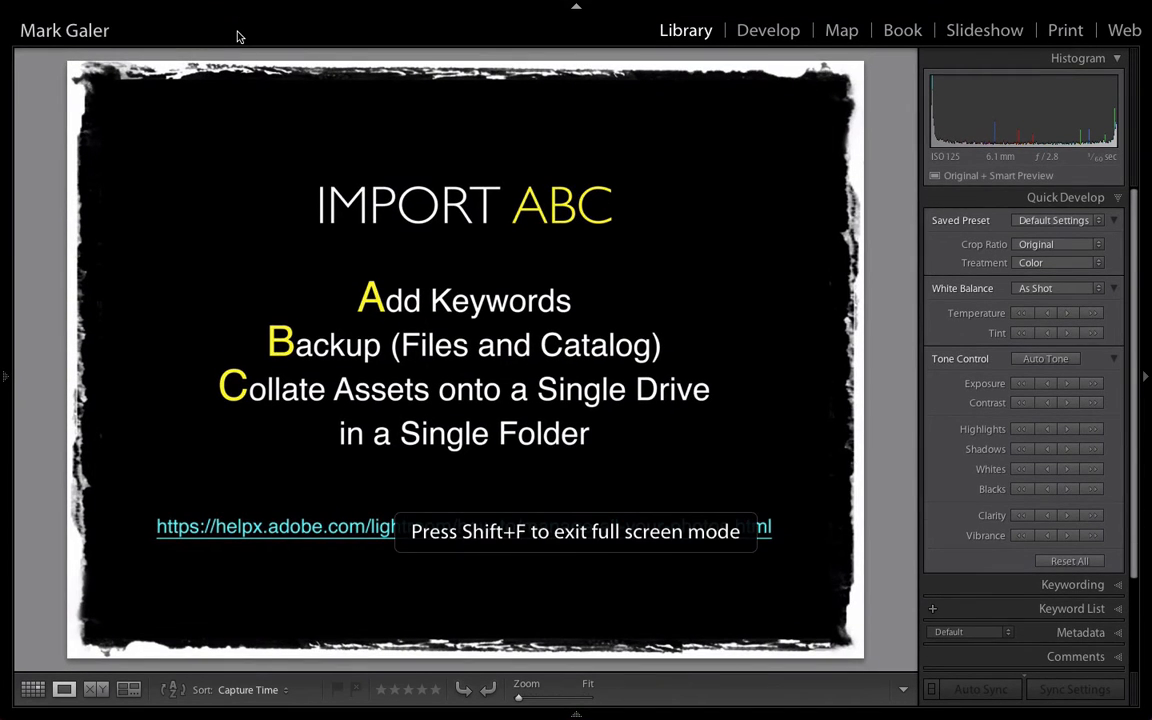
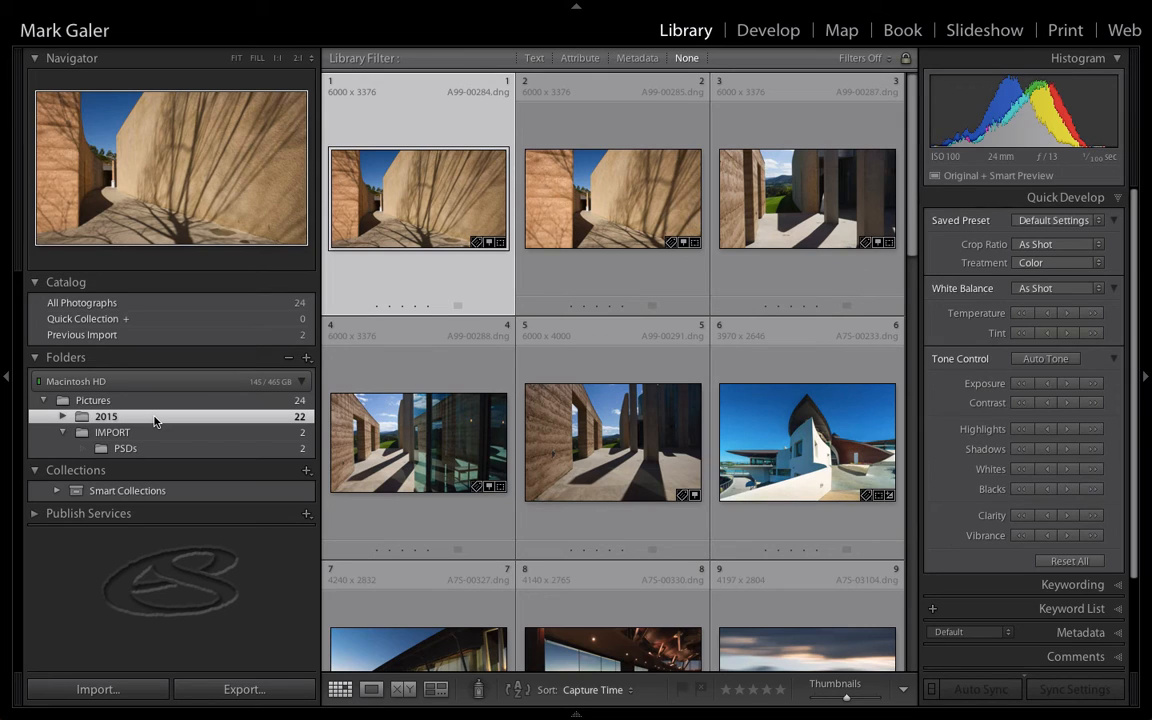
- Reveal the 2015 folder in Finder, examine the catalog files and subfolders inside it, and return to Lightroom in full screen
right_click(155, 421)
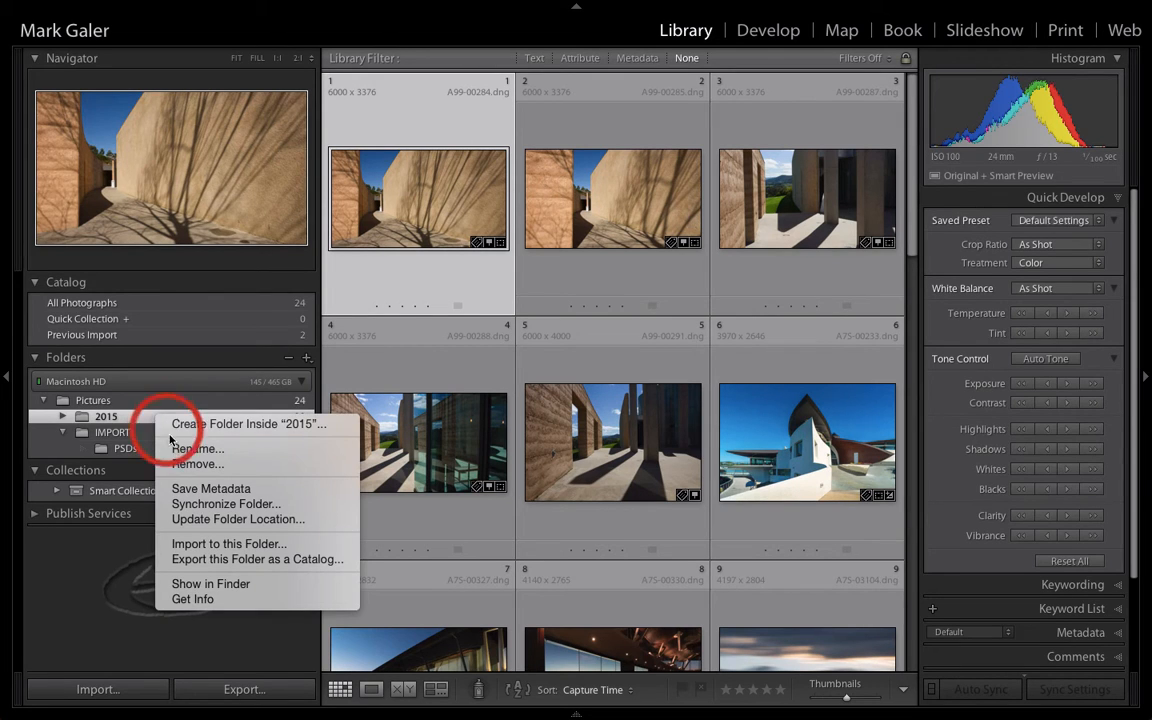
click(198, 584)
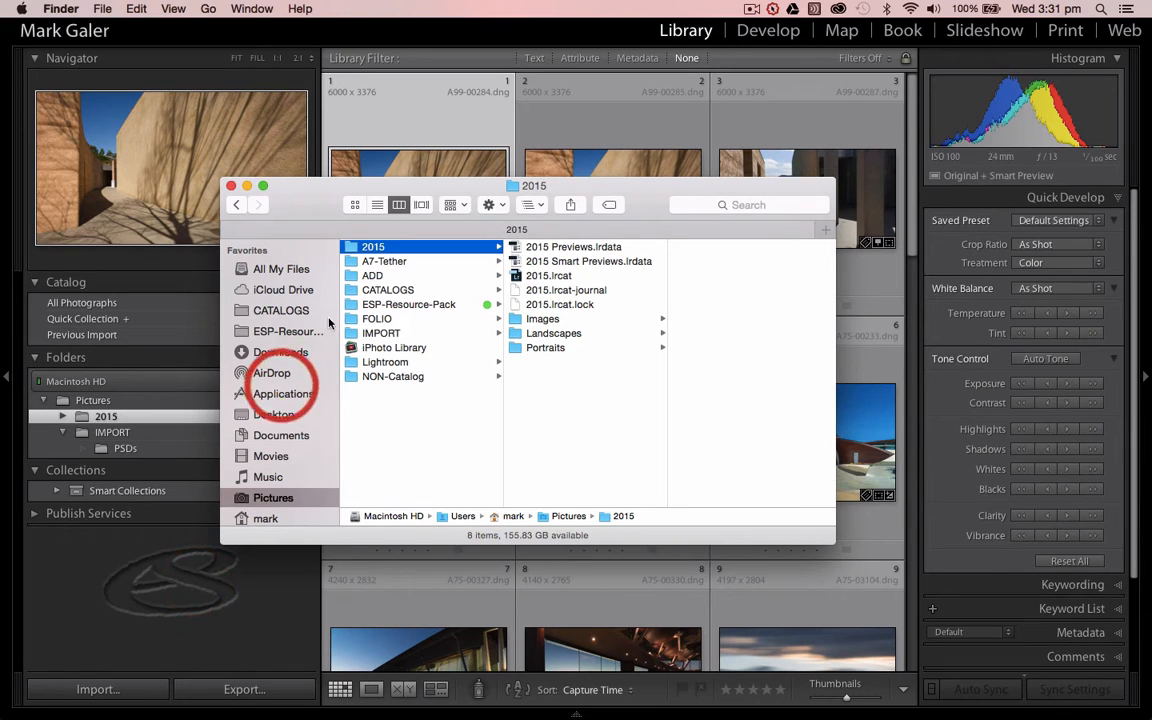
click(381, 258)
click(378, 248)
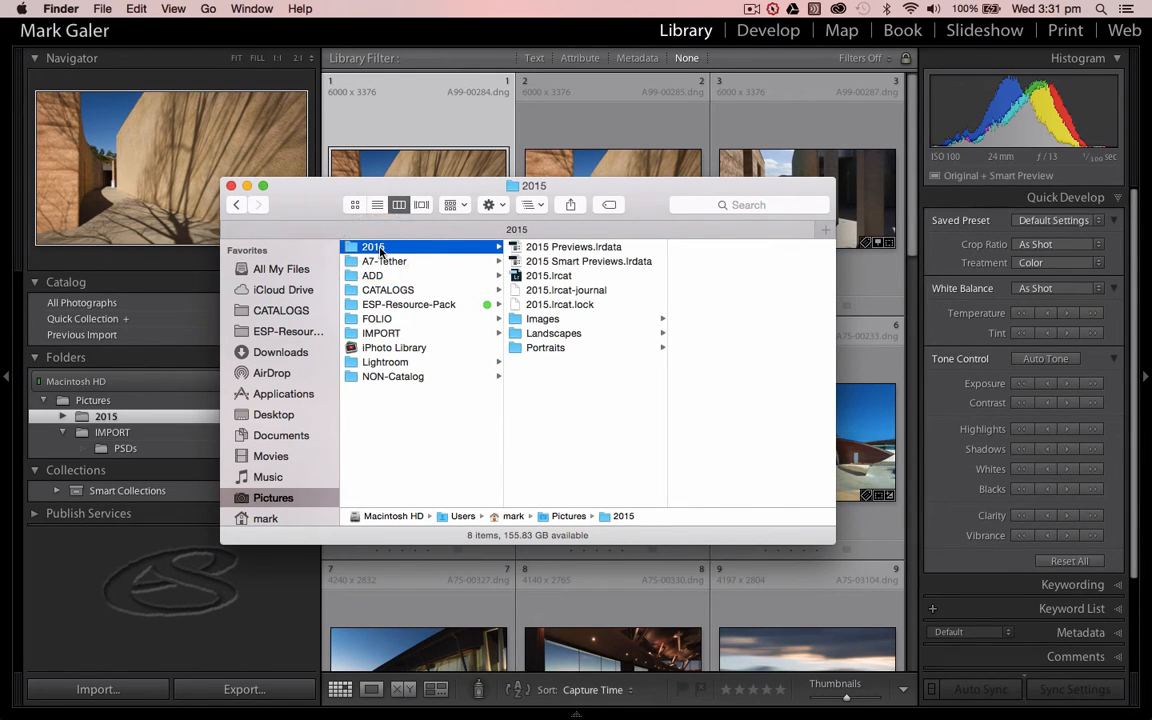
scroll(280, 320, down, 10)
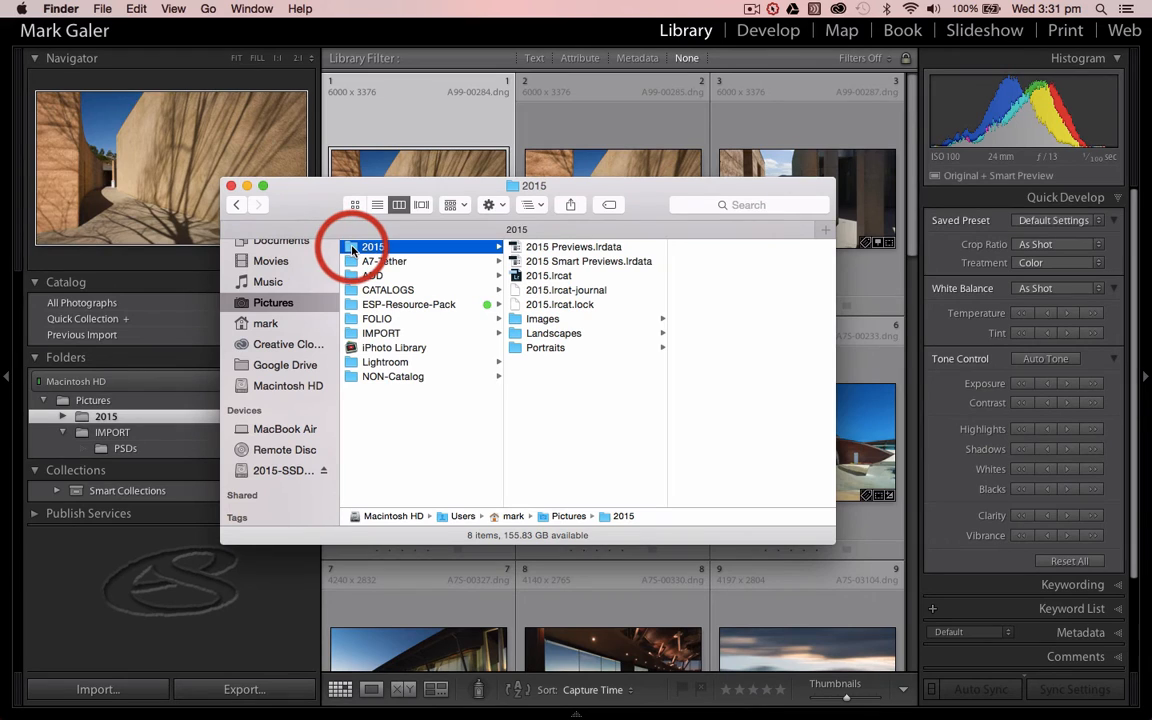
mouse_move(352, 250)
mouse_down()
mouse_move(314, 257)
mouse_move(296, 293)
mouse_move(265, 391)
mouse_move(268, 472)
mouse_move(362, 249)
mouse_up()
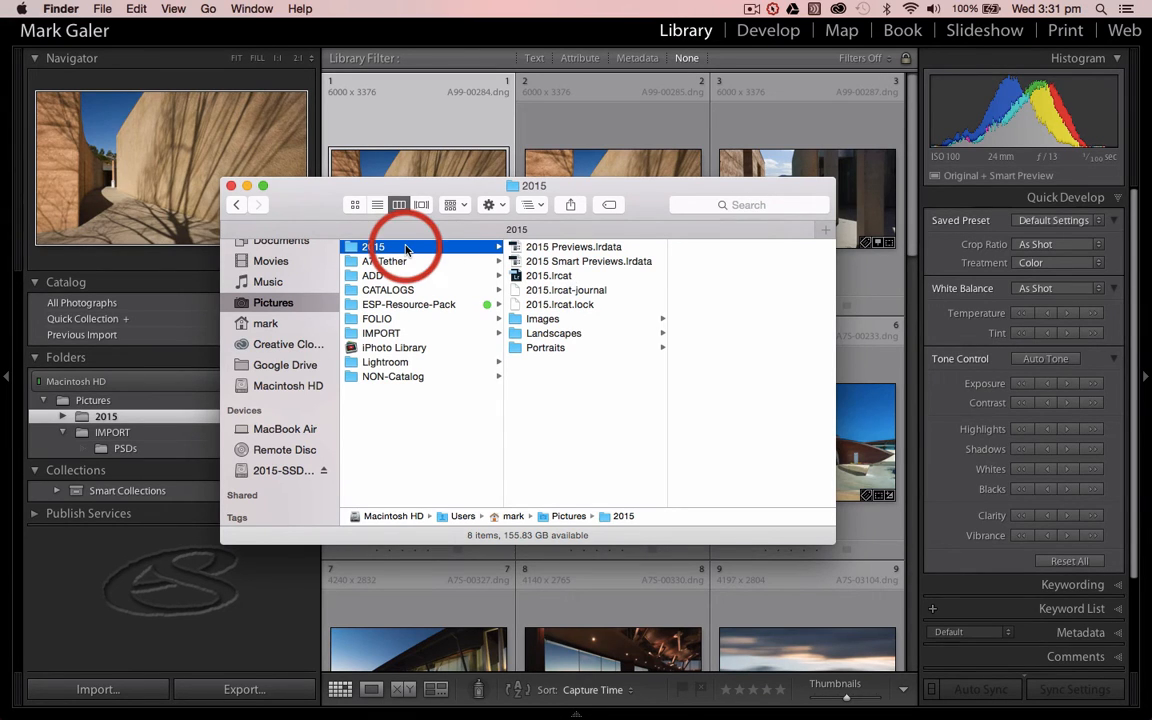
click(231, 187)
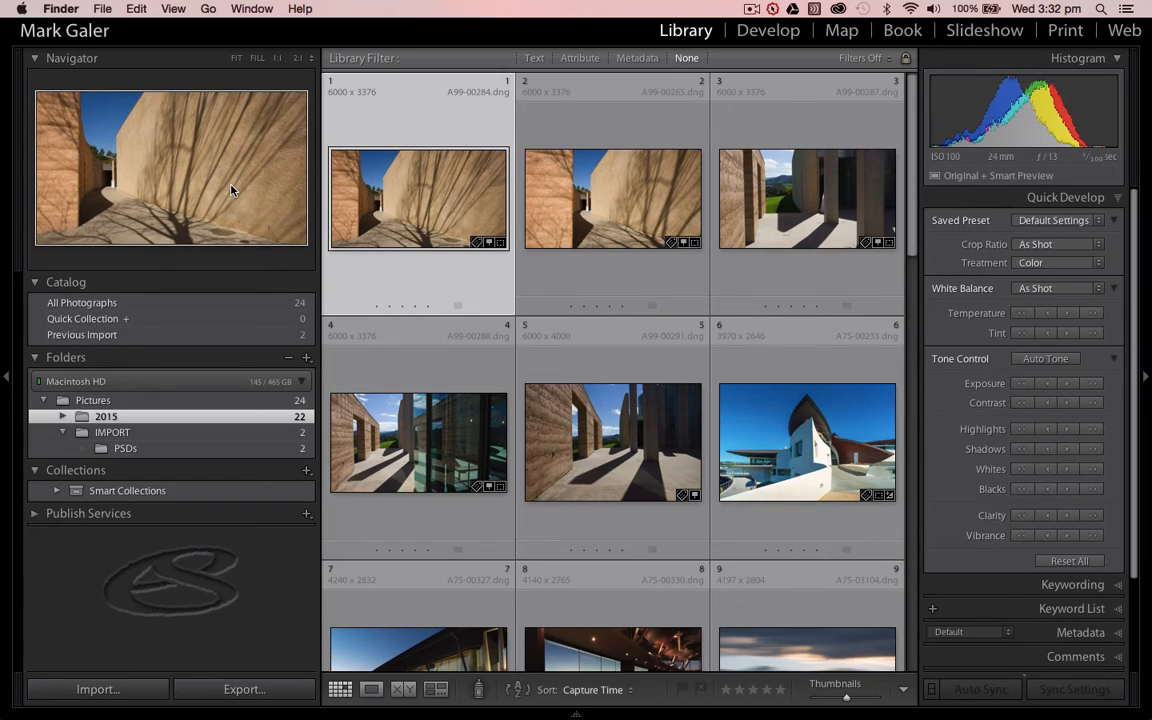
key(f)
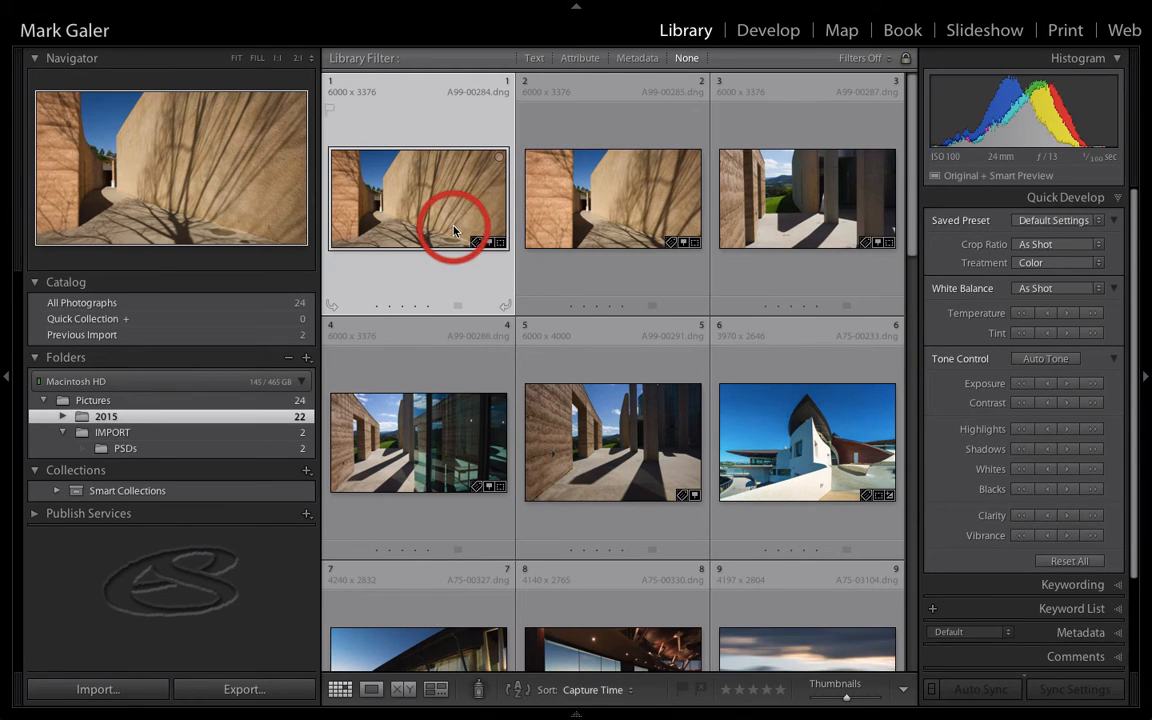
- Hide the Pictures parent folder from the folder list and collapse the IMPORT folder, leaving 2015 expanded
click(218, 402)
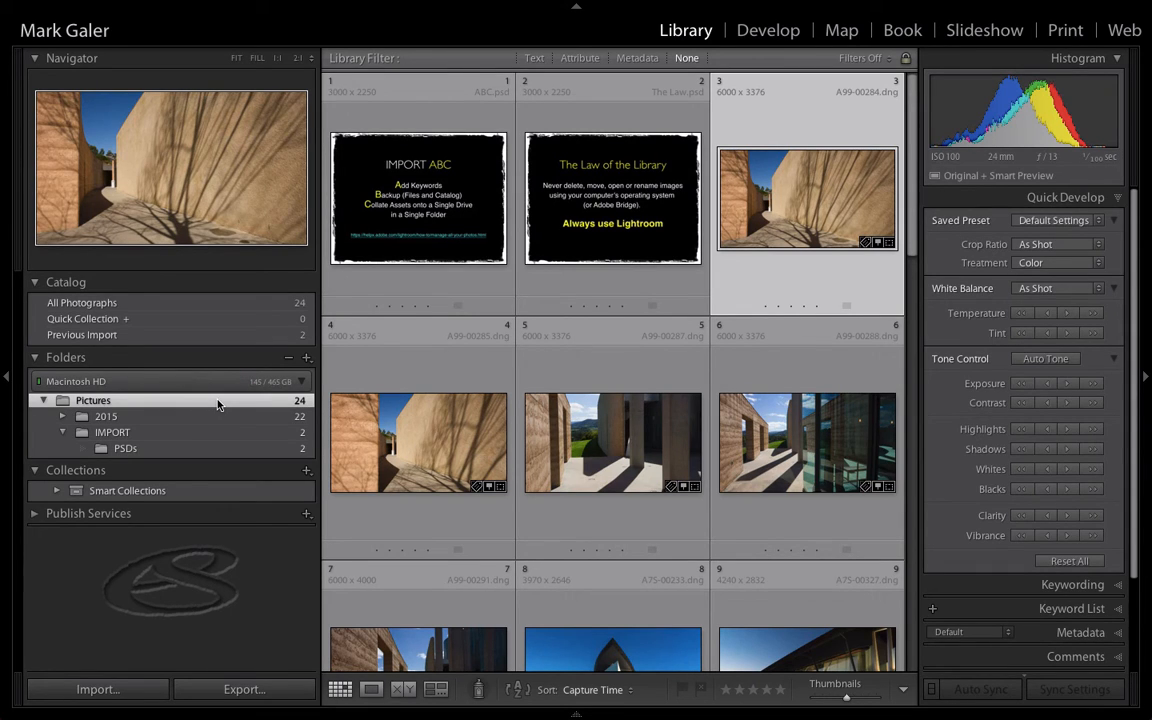
right_click(218, 403)
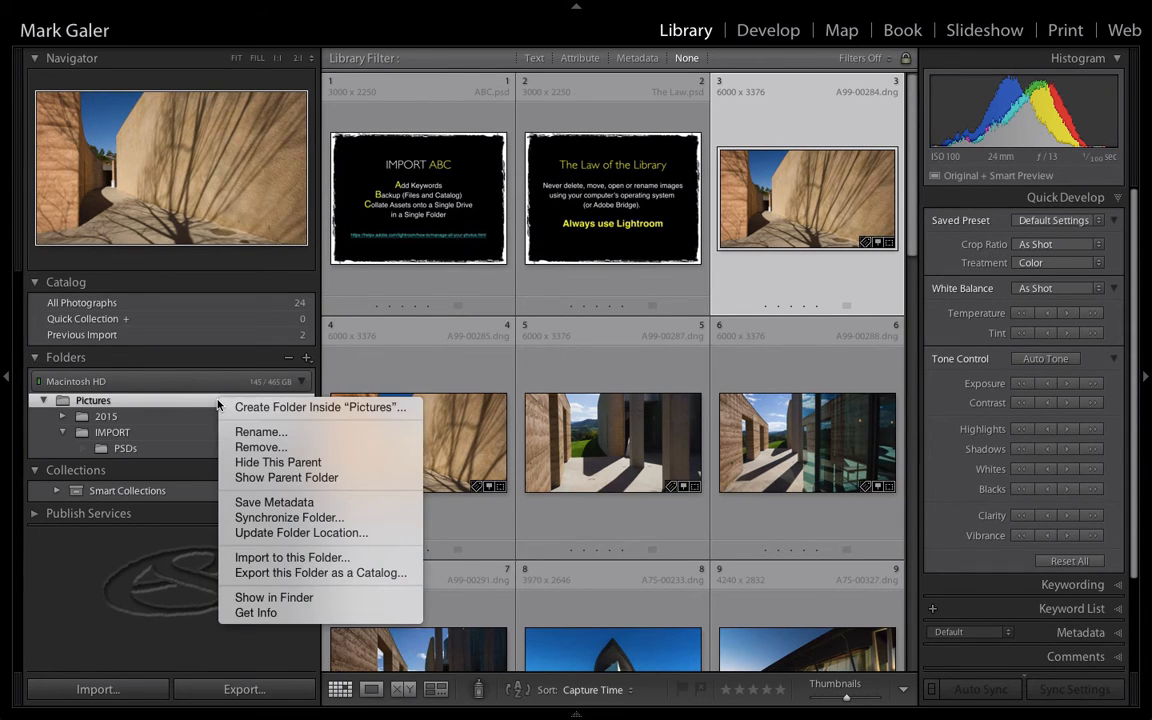
click(230, 462)
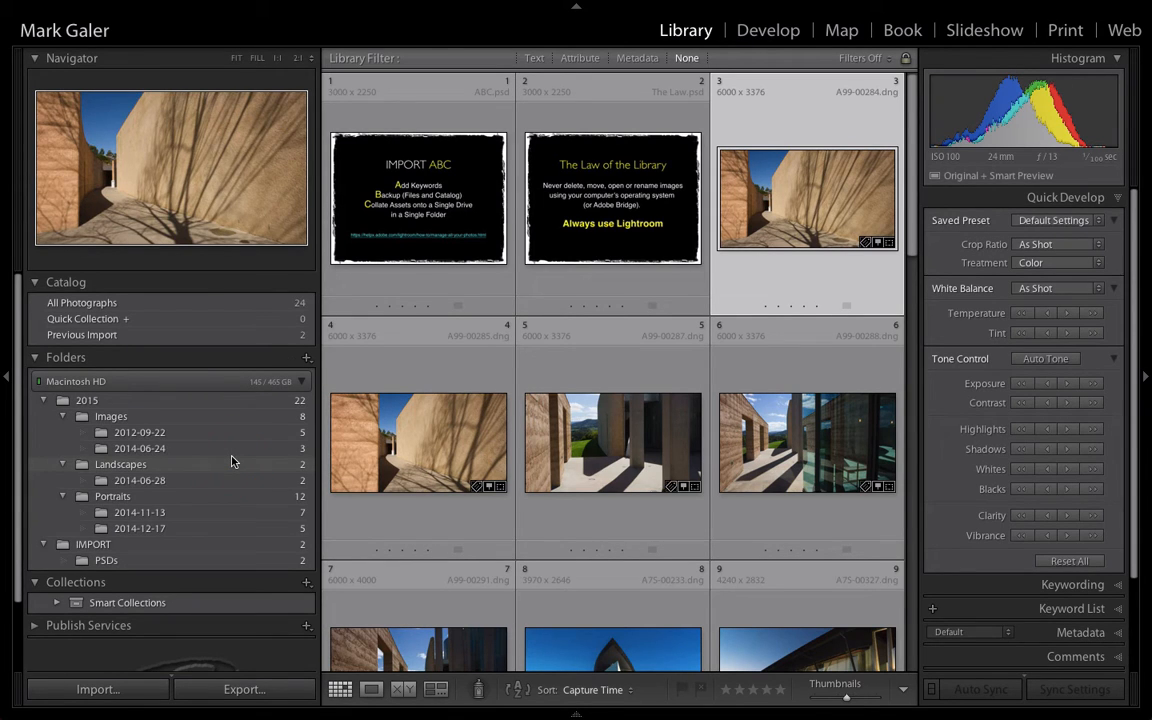
click(44, 401)
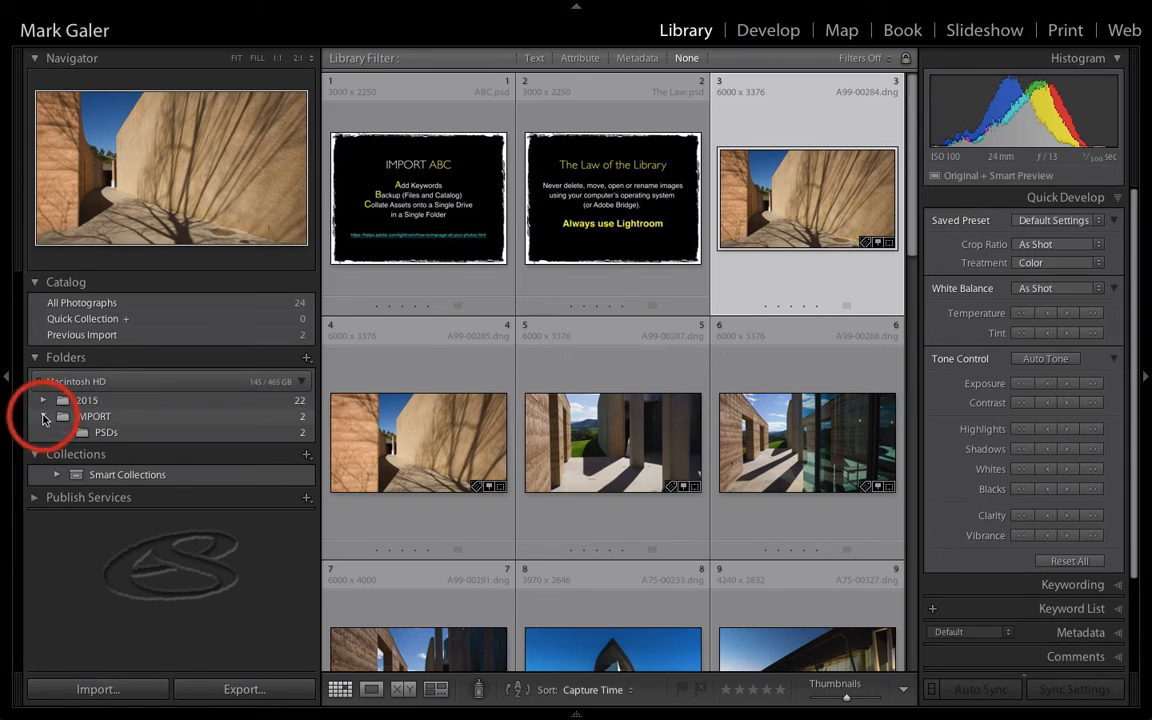
click(43, 415)
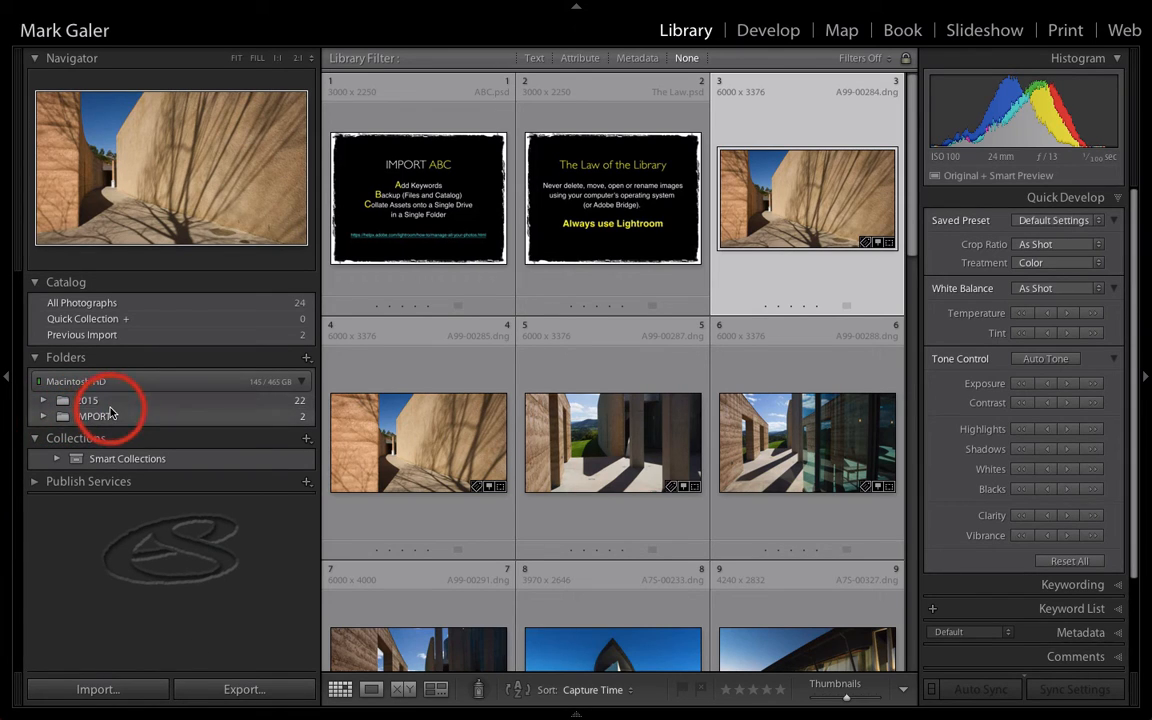
click(48, 400)
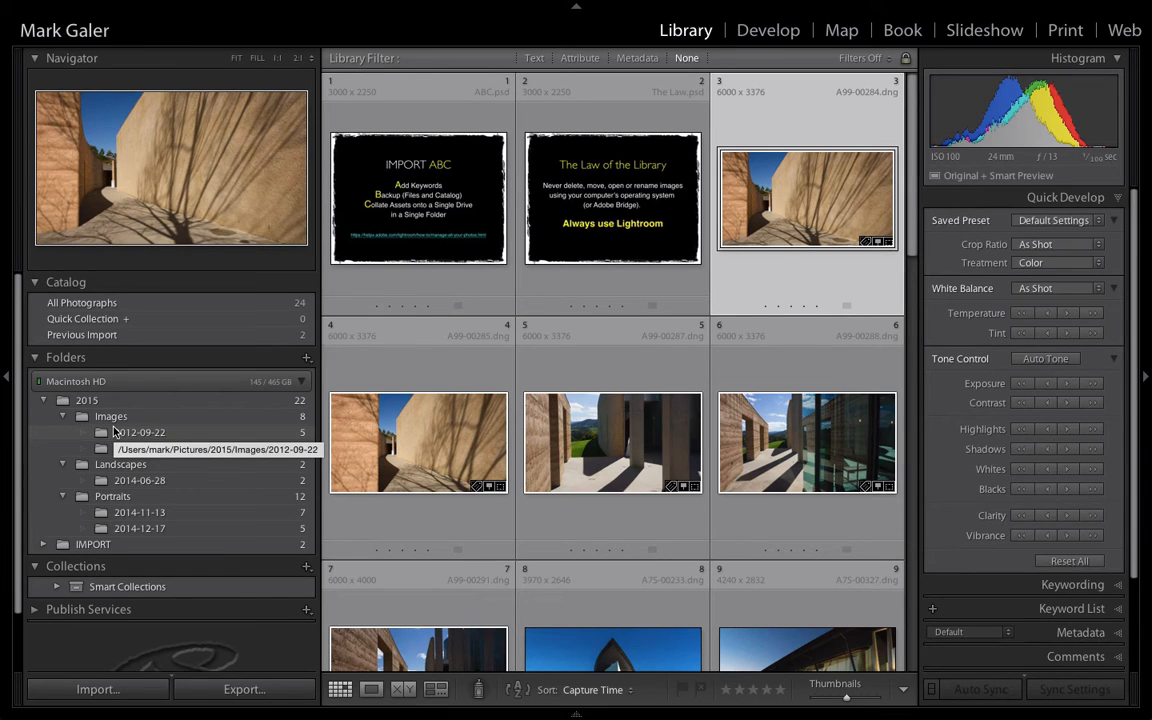
- Open the 2014-12-17 folder under Portraits and view A6000-02548.dng in Loupe view with the folder side panel hidden
click(180, 529)
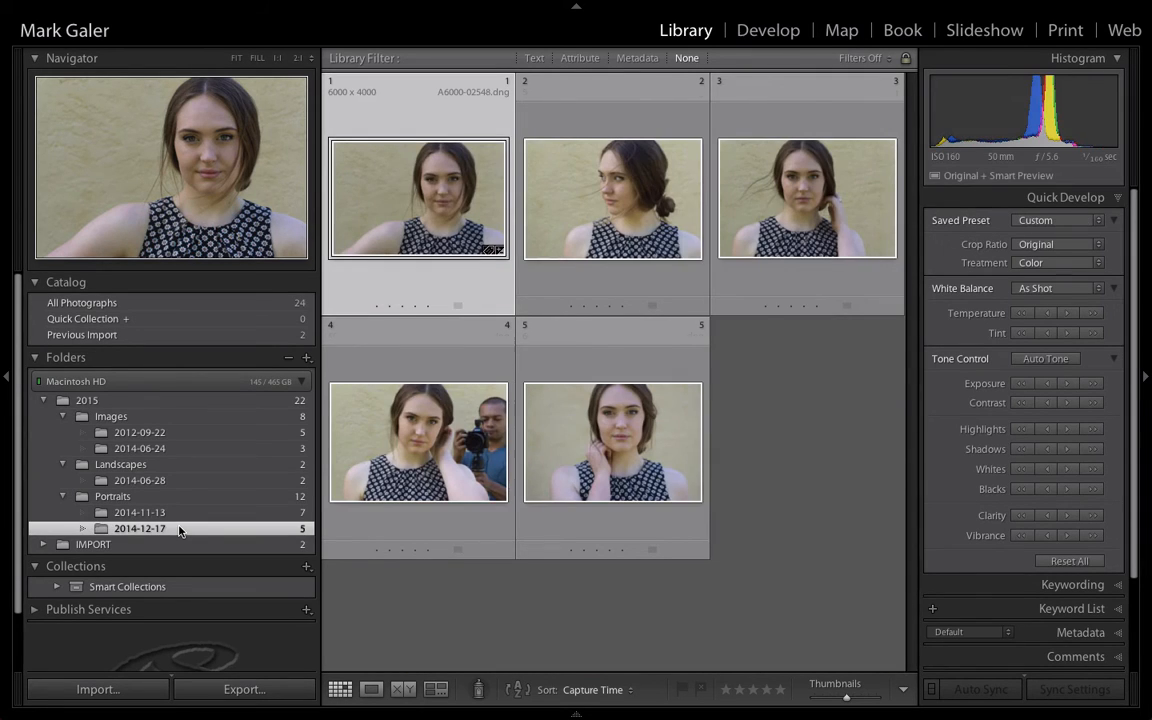
click(457, 346)
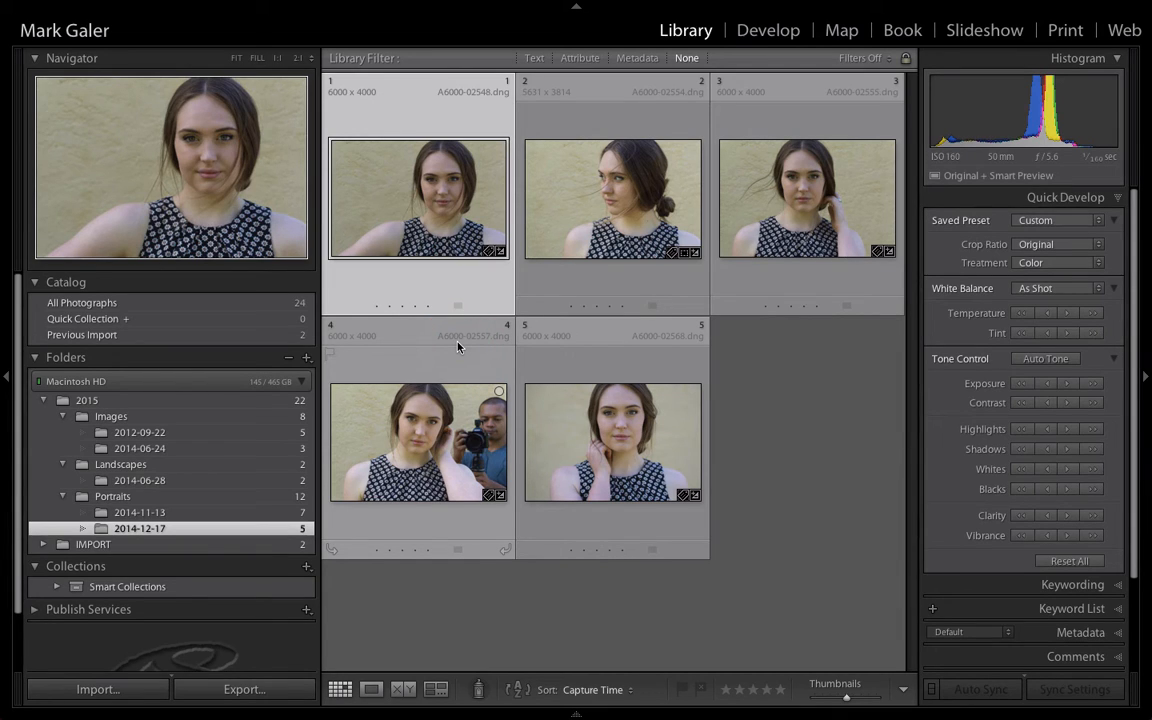
click(447, 208)
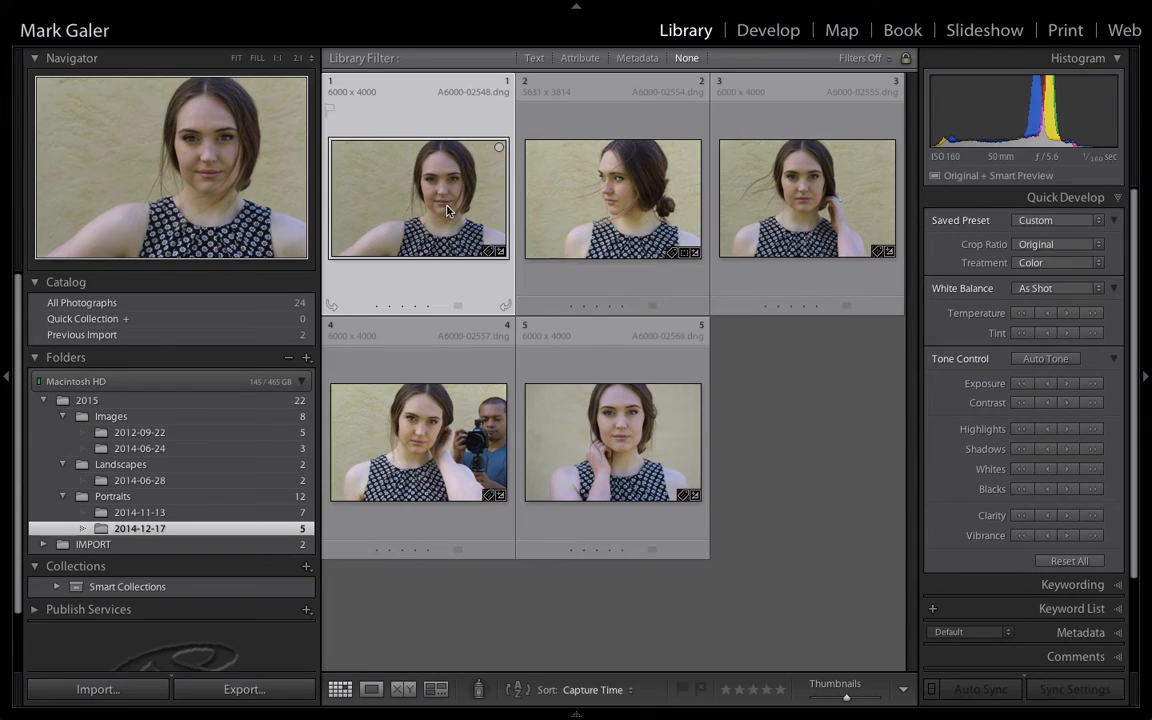
double_click(447, 210)
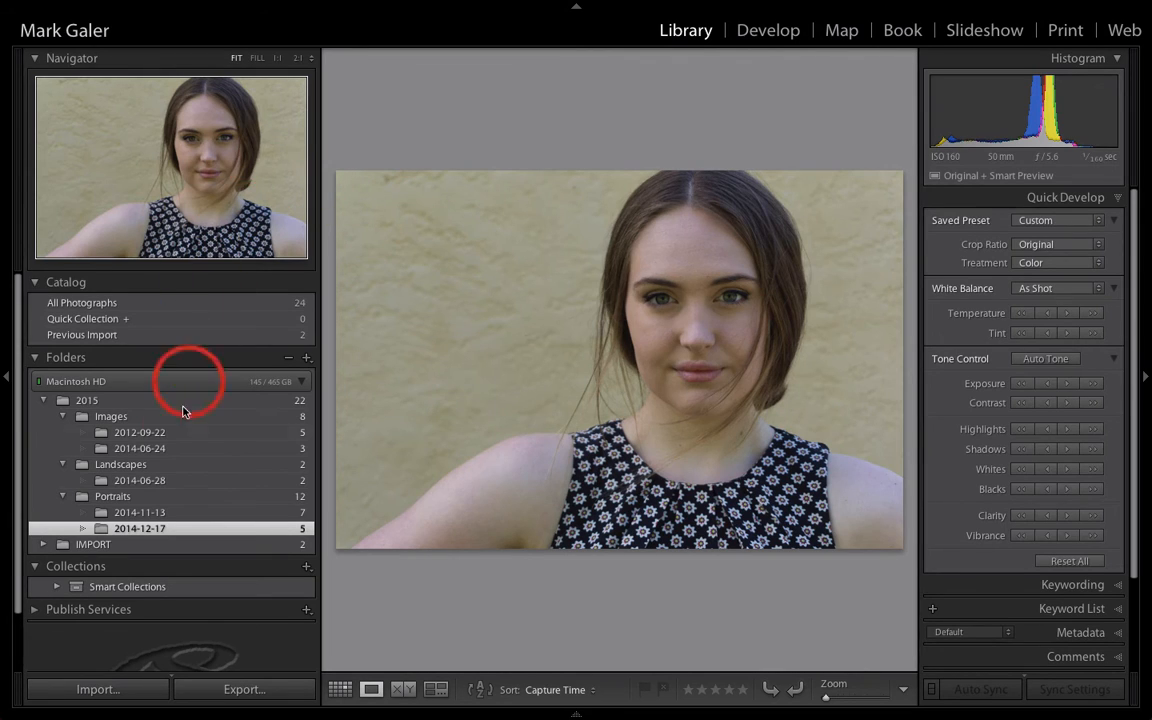
click(6, 381)
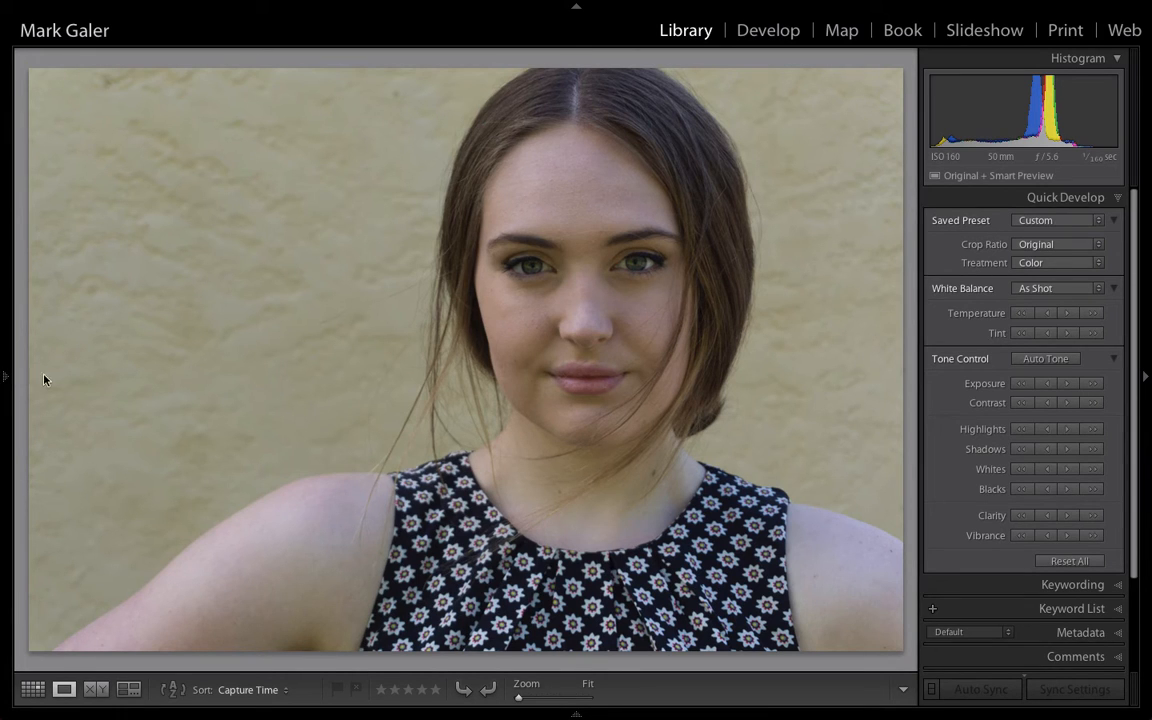
- Show the filmstrip, view the second and third portraits through it, and hide the filmstrip again
click(577, 710)
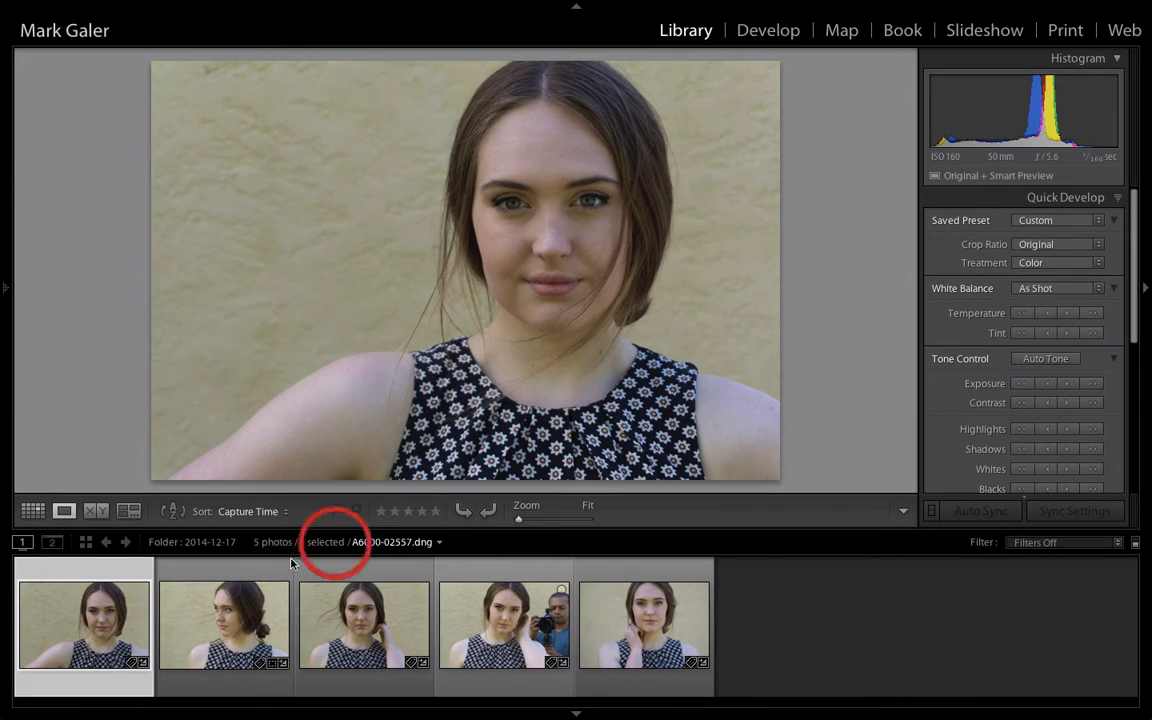
click(220, 620)
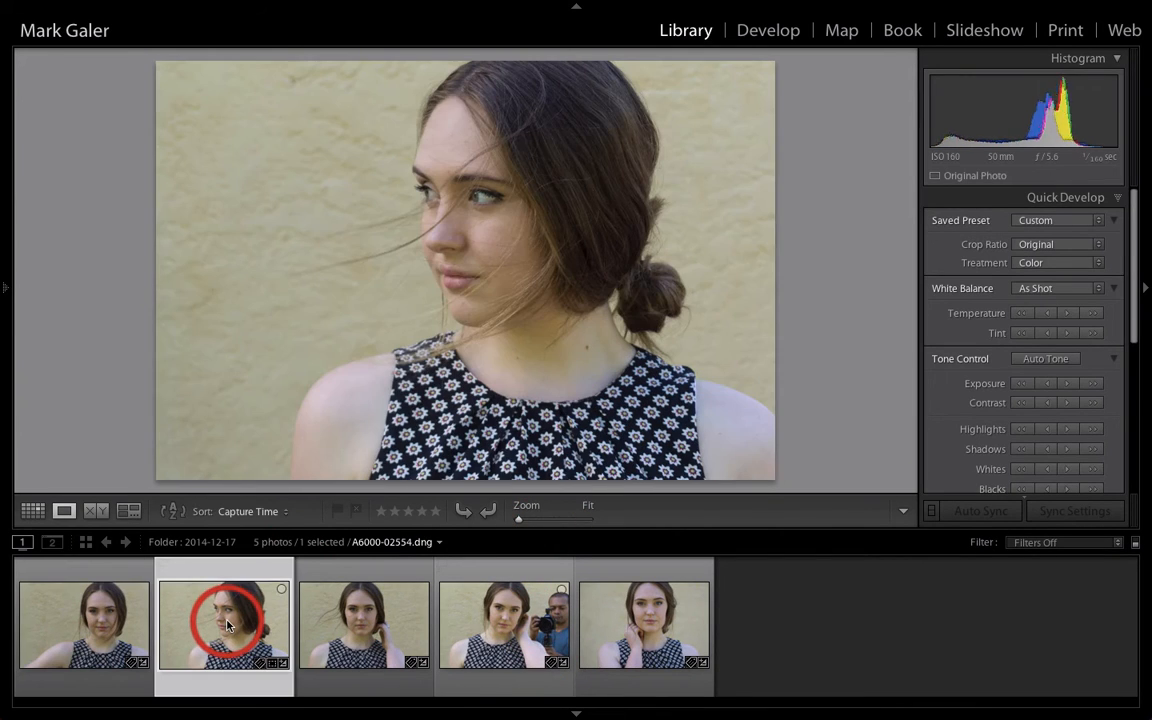
click(350, 625)
click(576, 710)
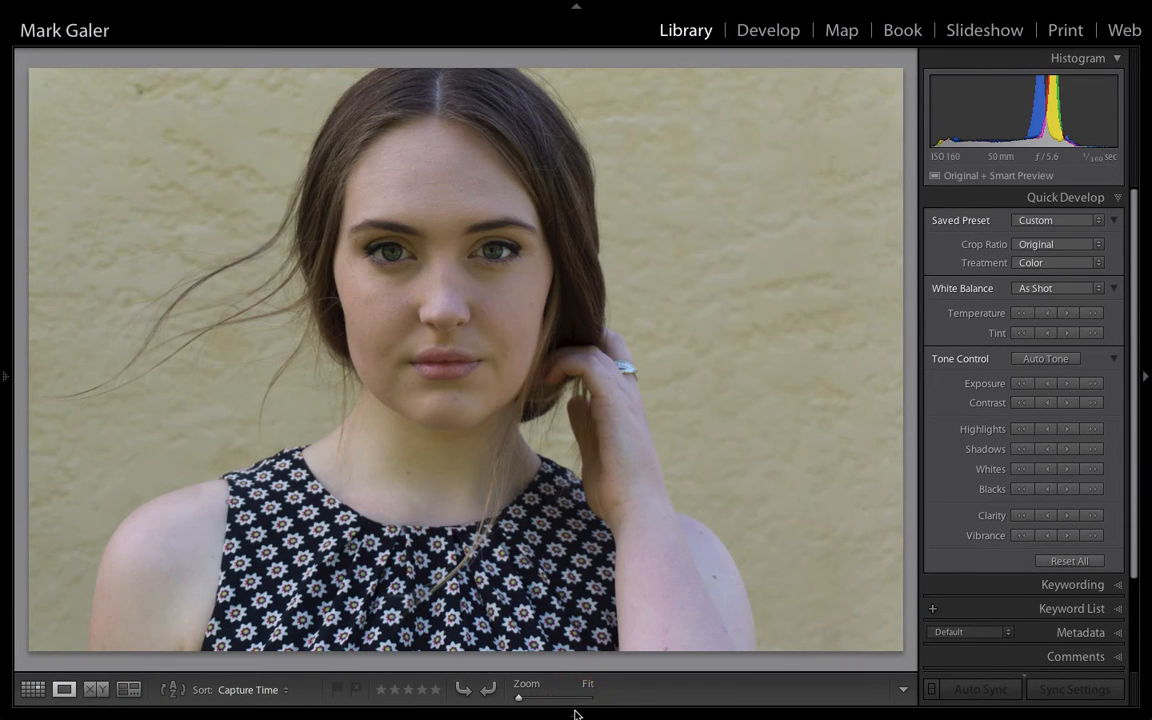
- Rate the first, third and fifth photos of the 2014-12-17 folder with one star and return to Grid view
key(Right)
key(Right)
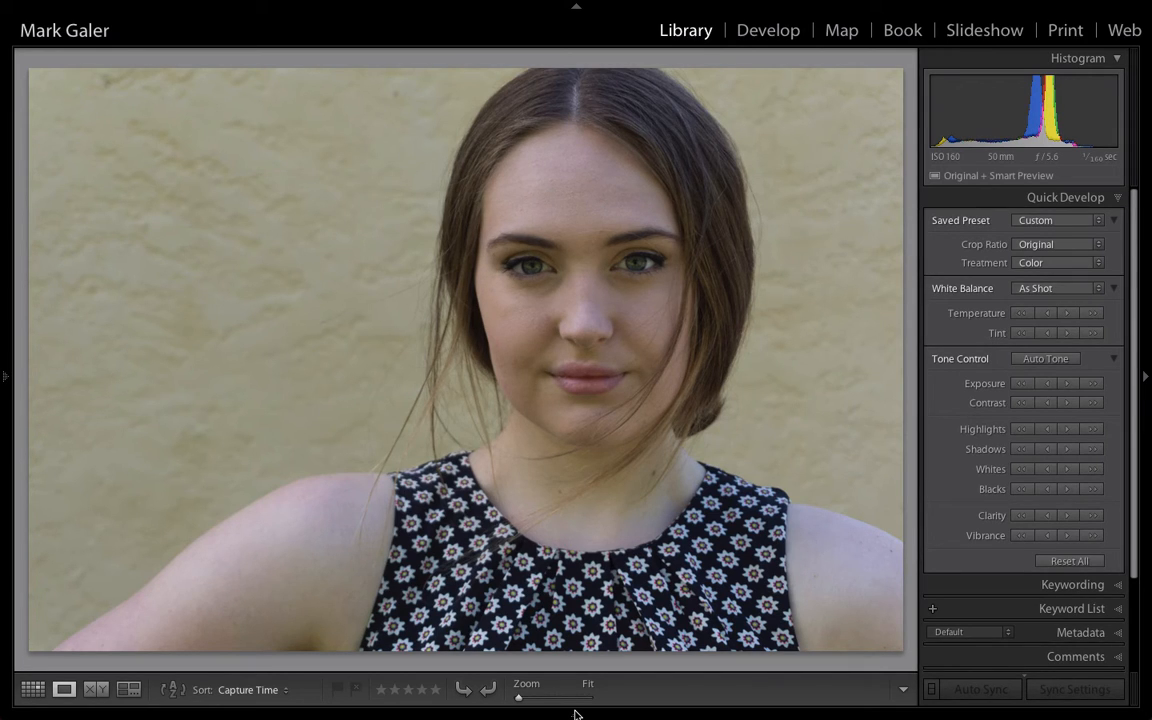
key(1)
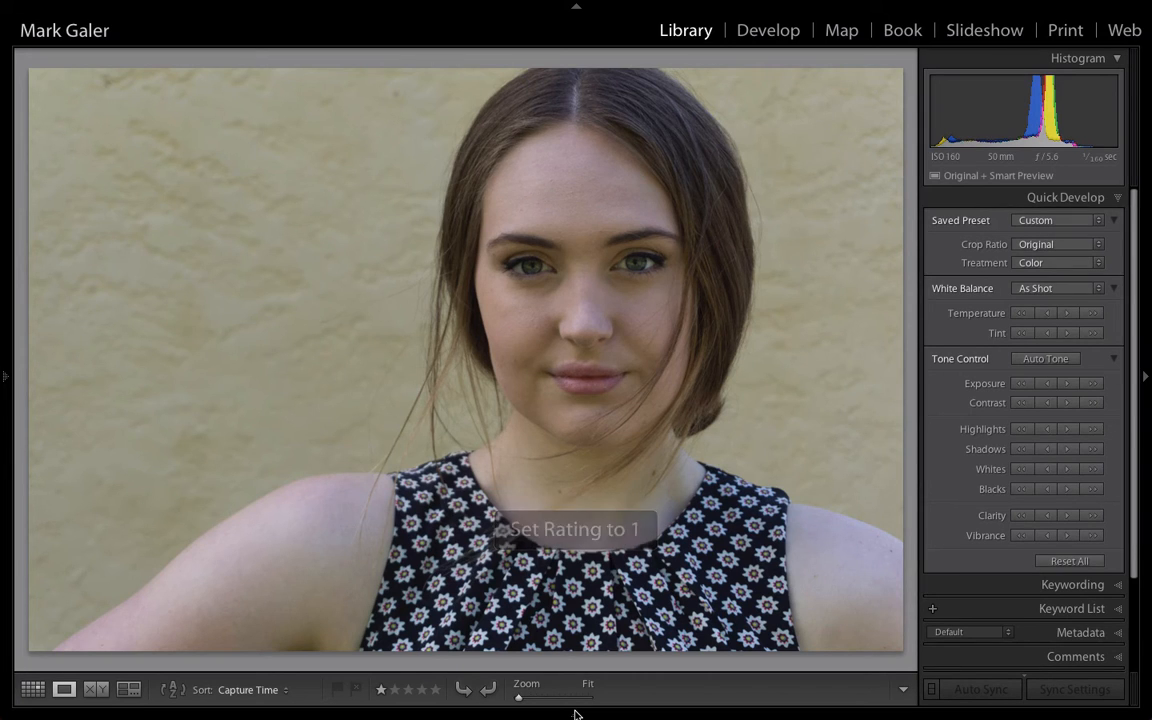
key(Right)
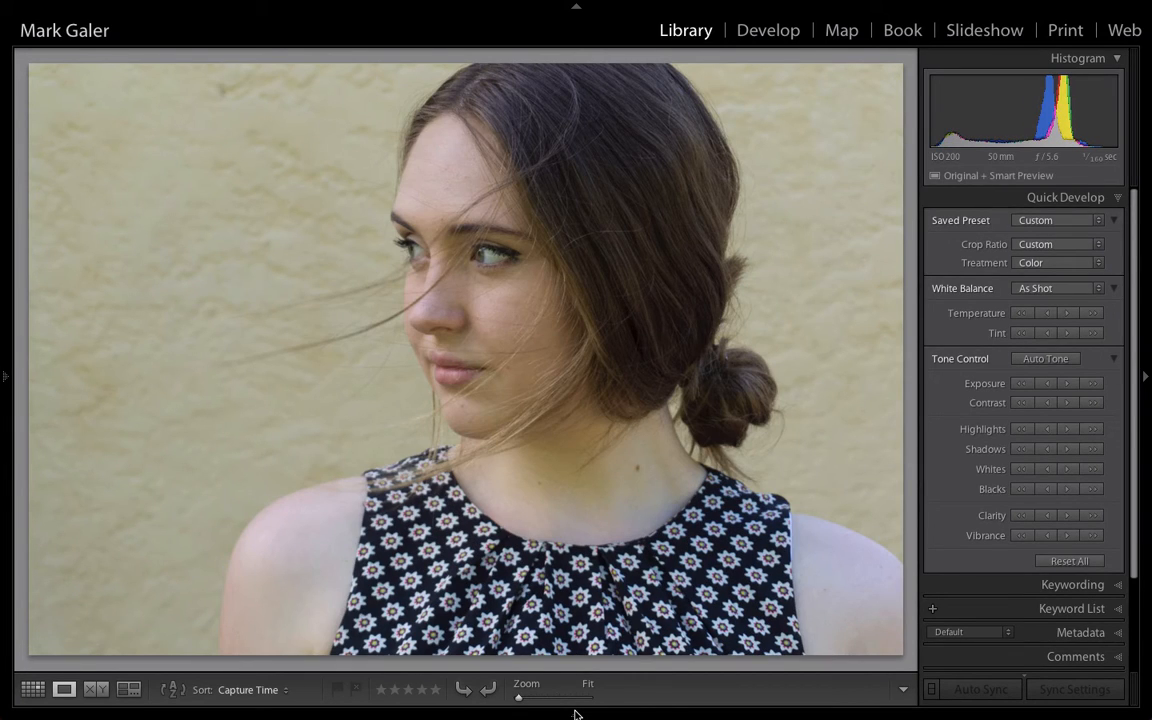
key(Right)
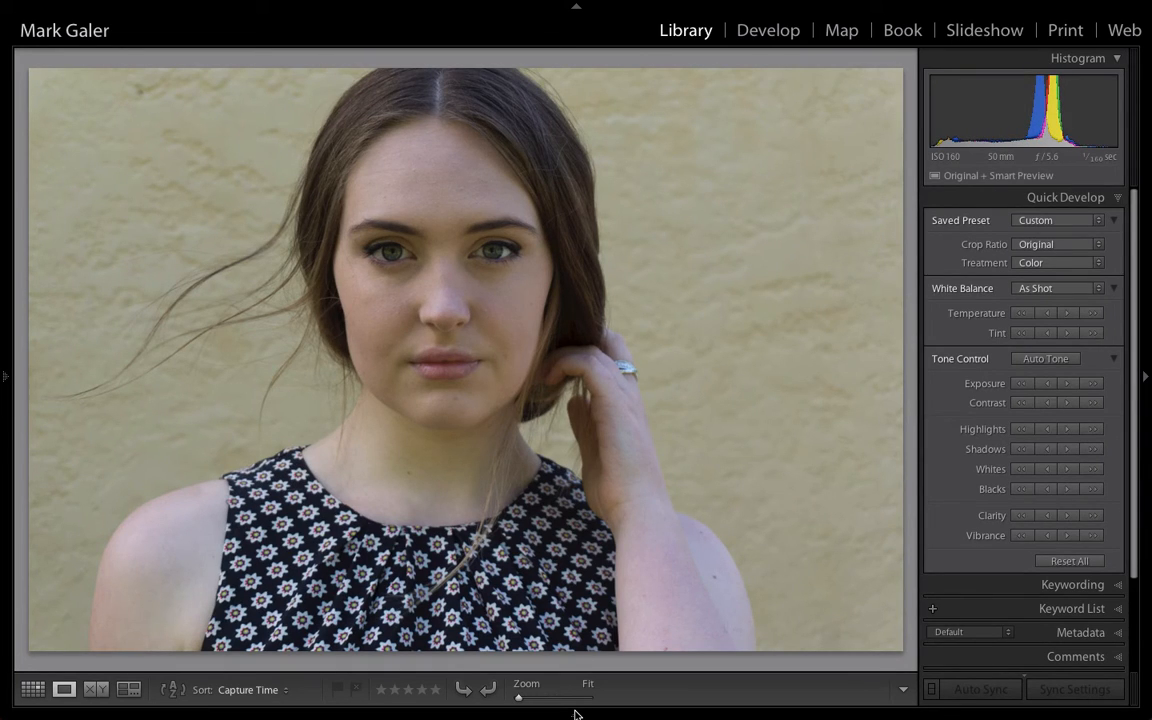
key(1)
key(Right)
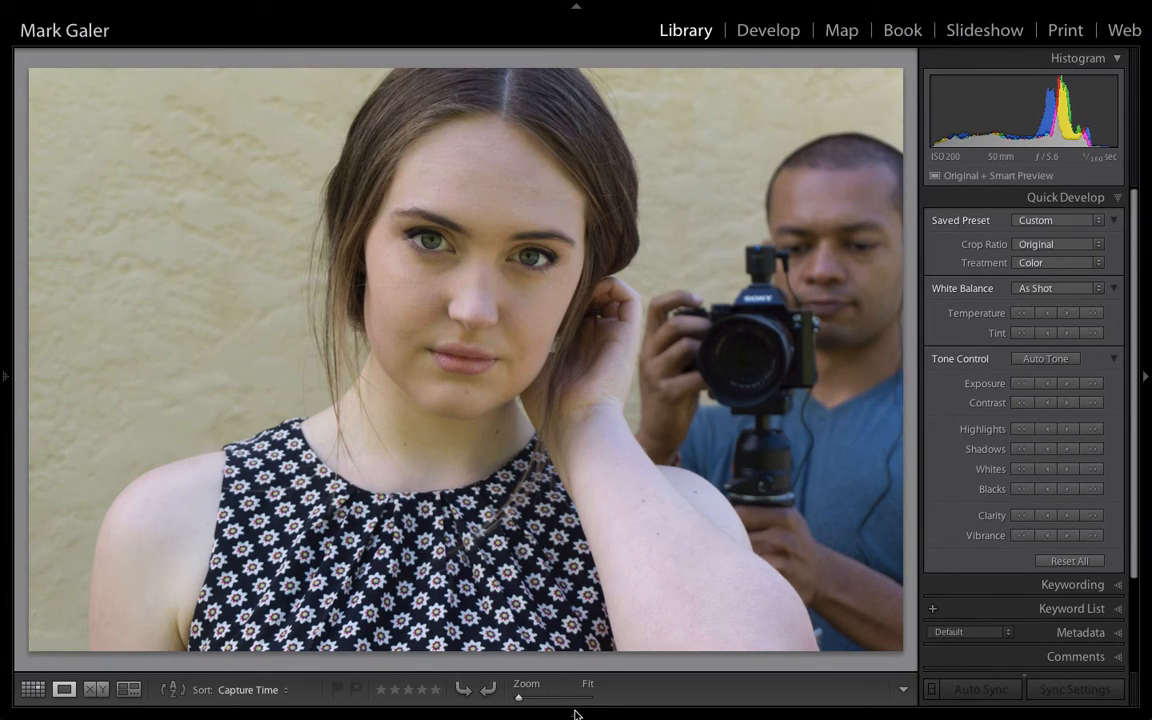
key(Right)
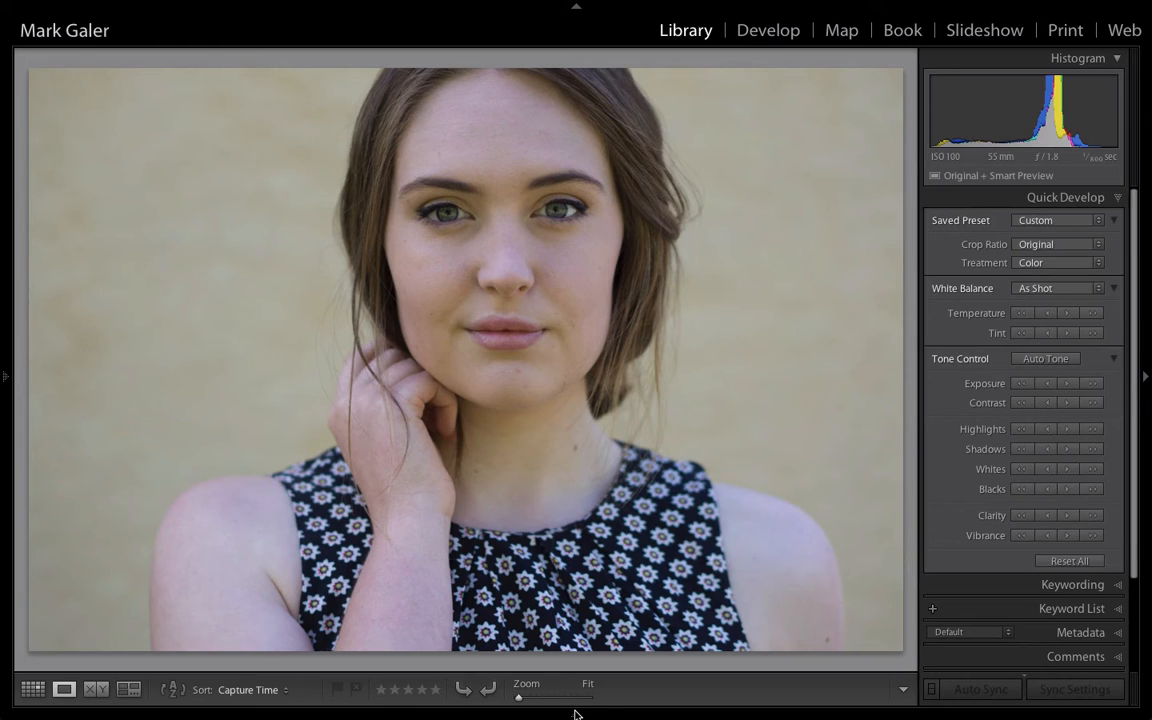
key(1)
key(g)
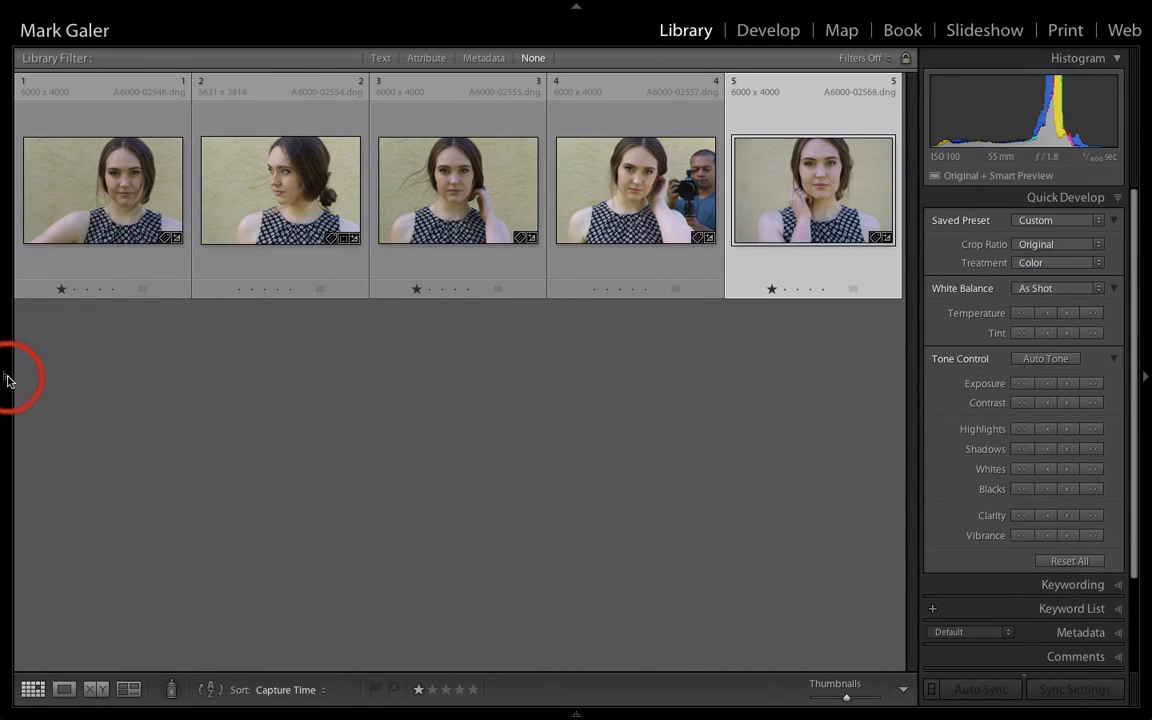
- Open the 2014-11-13 folder under Portraits and view A6000-02247.jpg in Loupe view with the folder side panel hidden
click(6, 378)
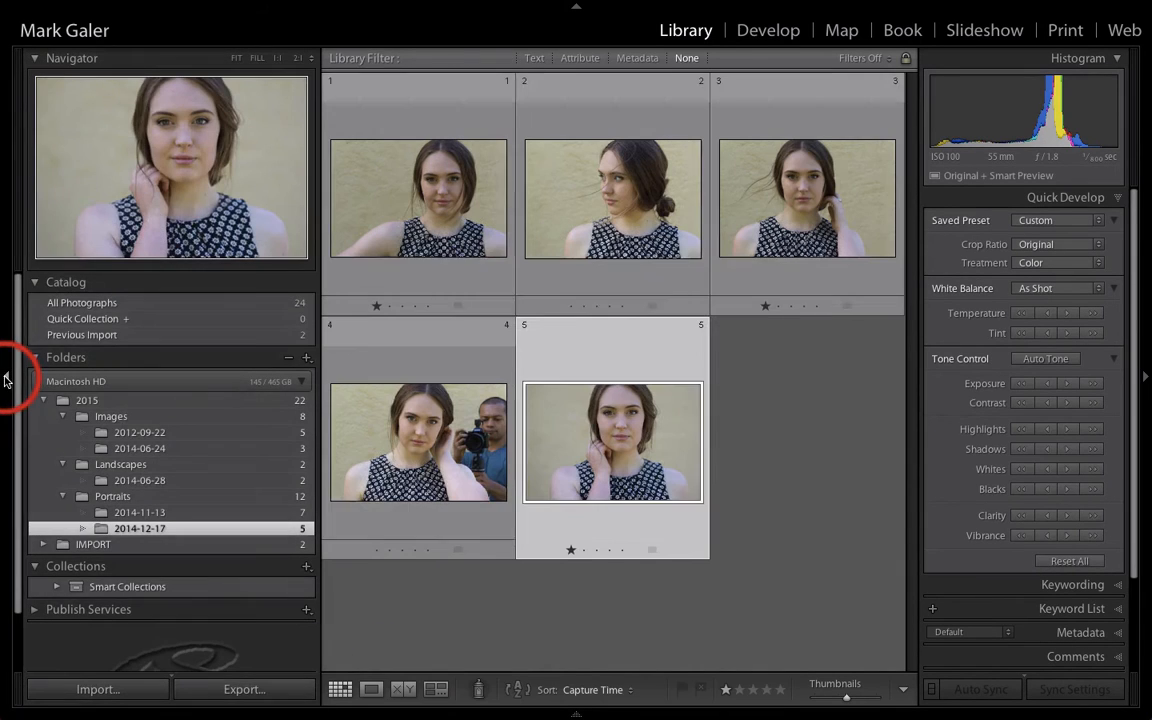
click(228, 513)
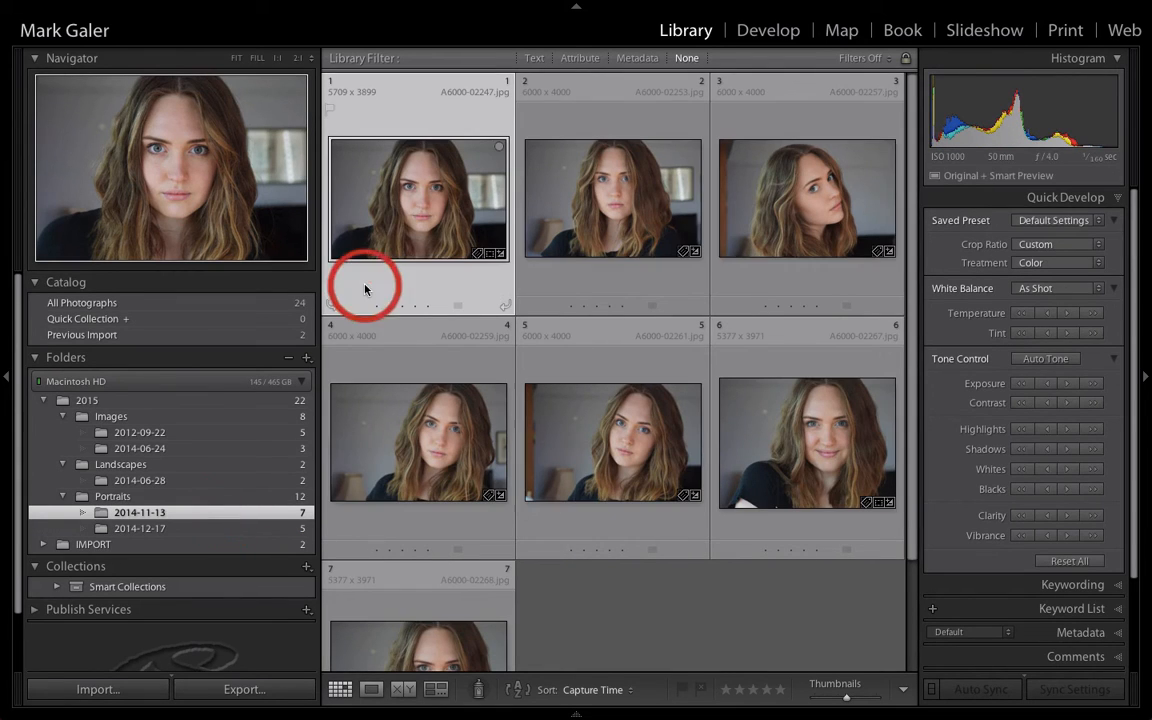
double_click(411, 222)
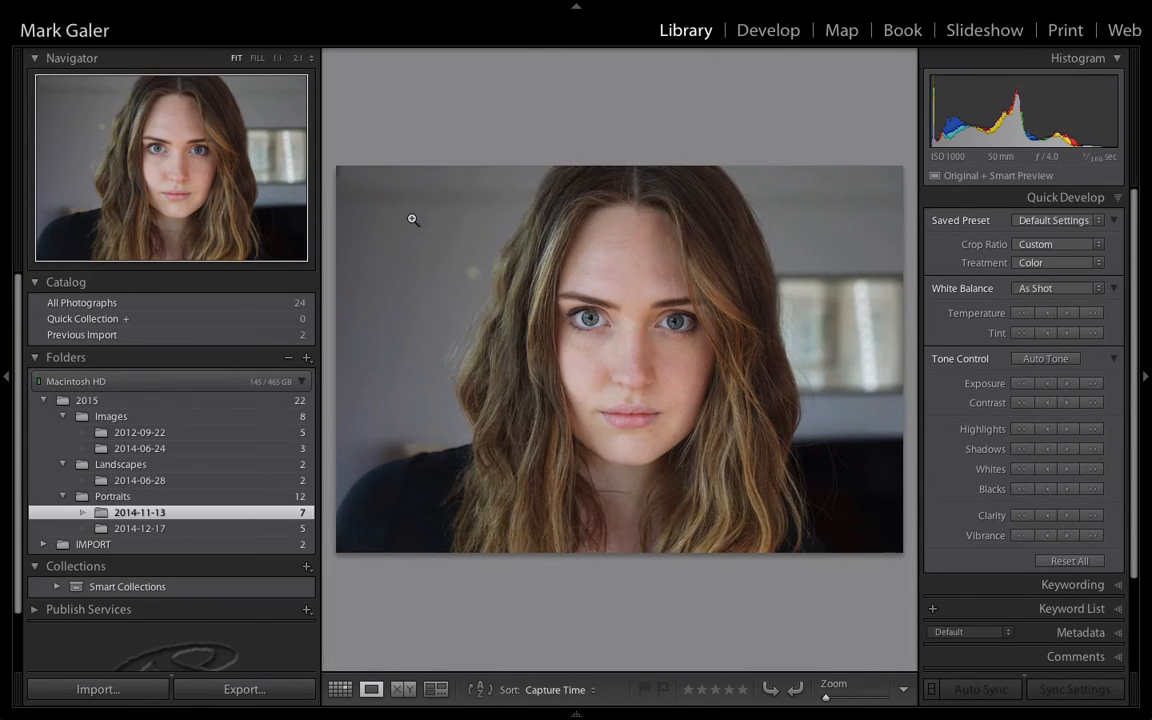
key(F7)
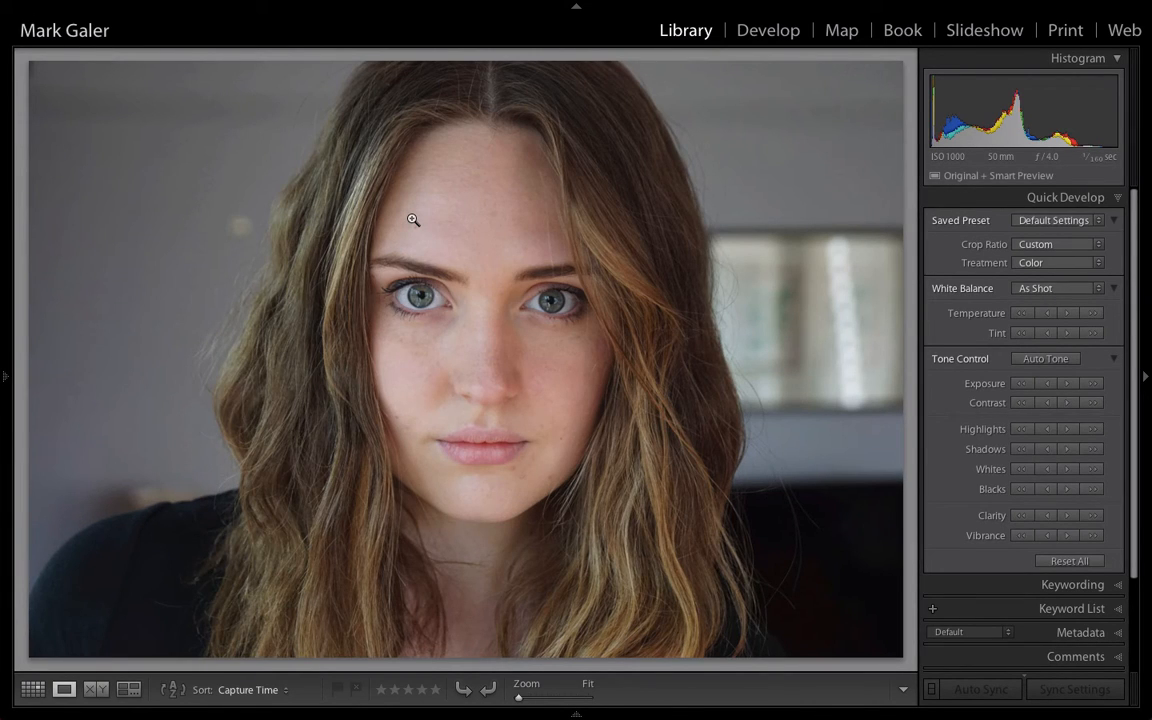
- Step forward through the 2014-11-13 portraits in Loupe view to the fourth photo
key(Right)
key(Right)
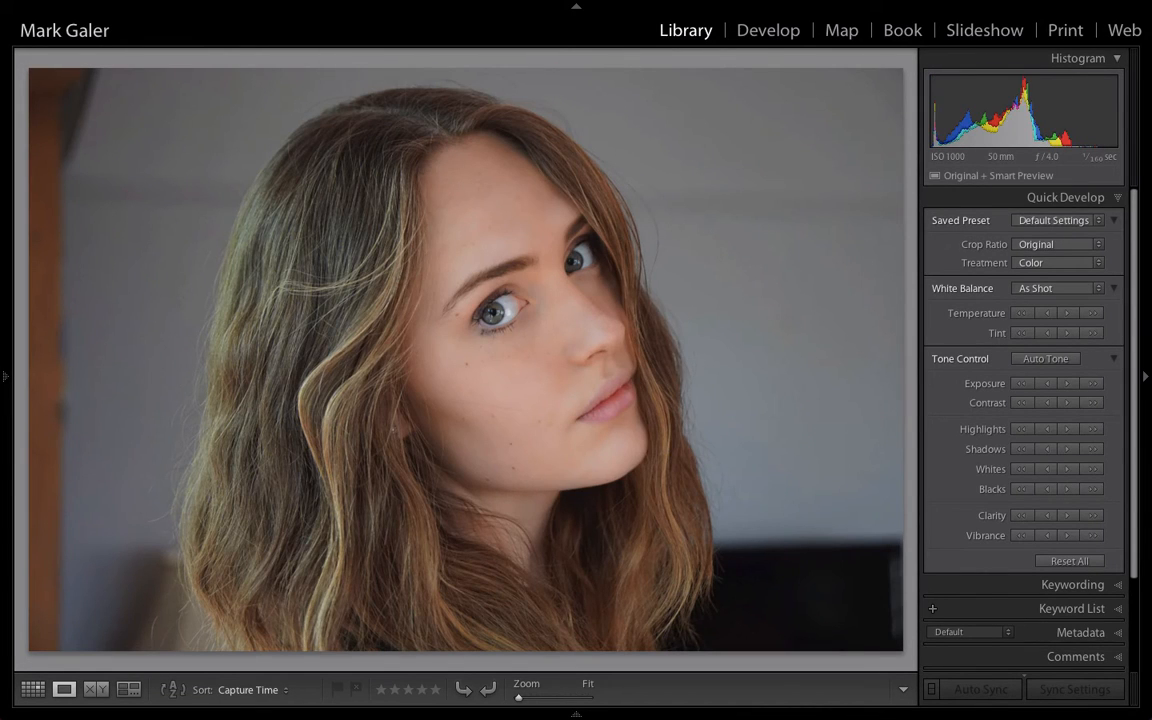
key(Right)
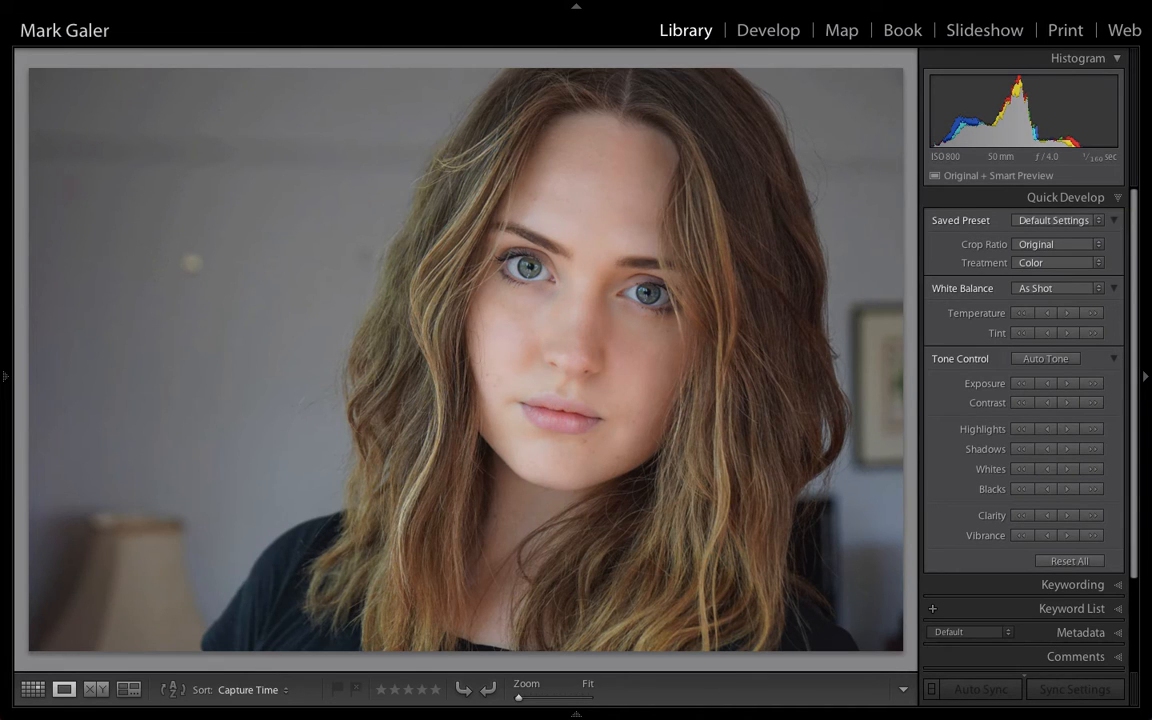
- Rate the two smiling portraits, A6000-02267.jpg and A6000-02268.jpg, one star each and return to the thumbnail grid
key(Right)
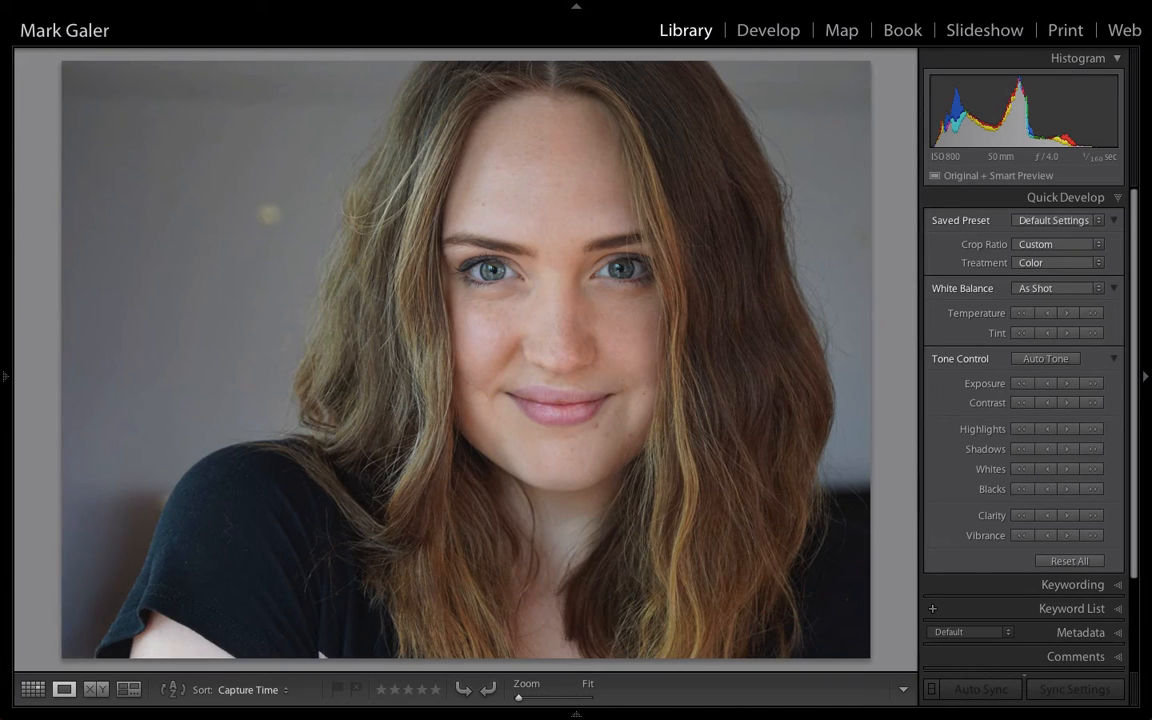
key(1)
key(Right)
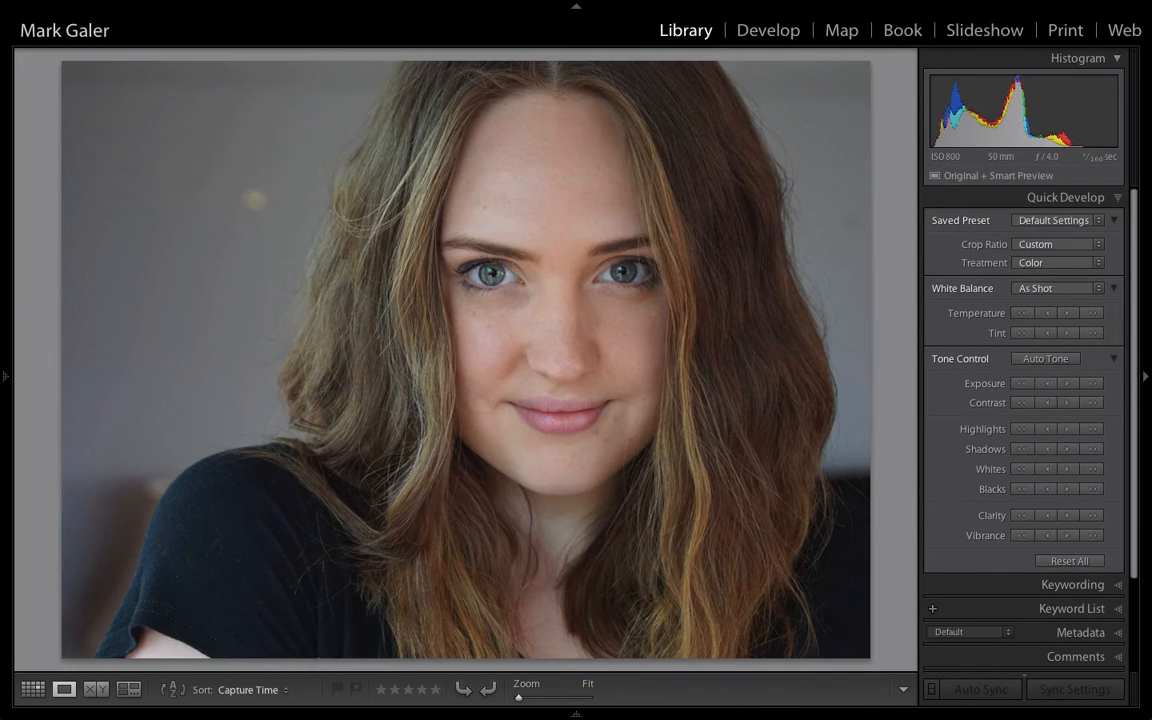
key(1)
key(g)
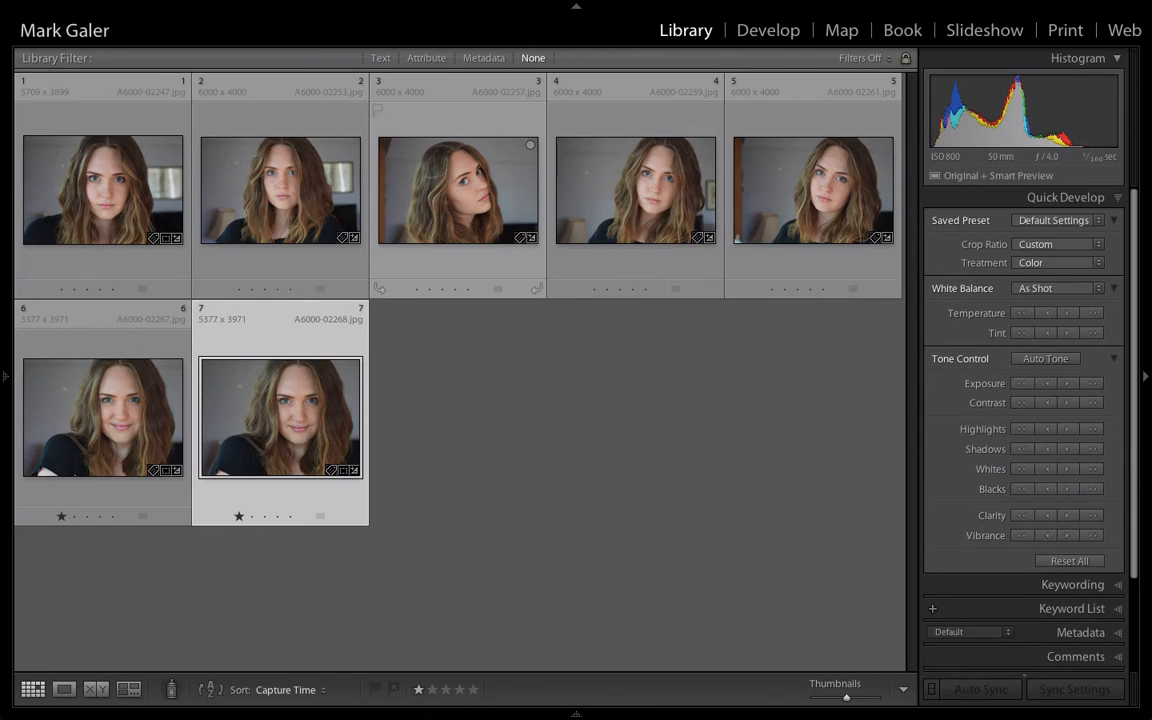
- Brighten A6000-02268.jpg with one large exposure increase followed by a 1/3 stop decrease, and return to the grid
double_click(283, 404)
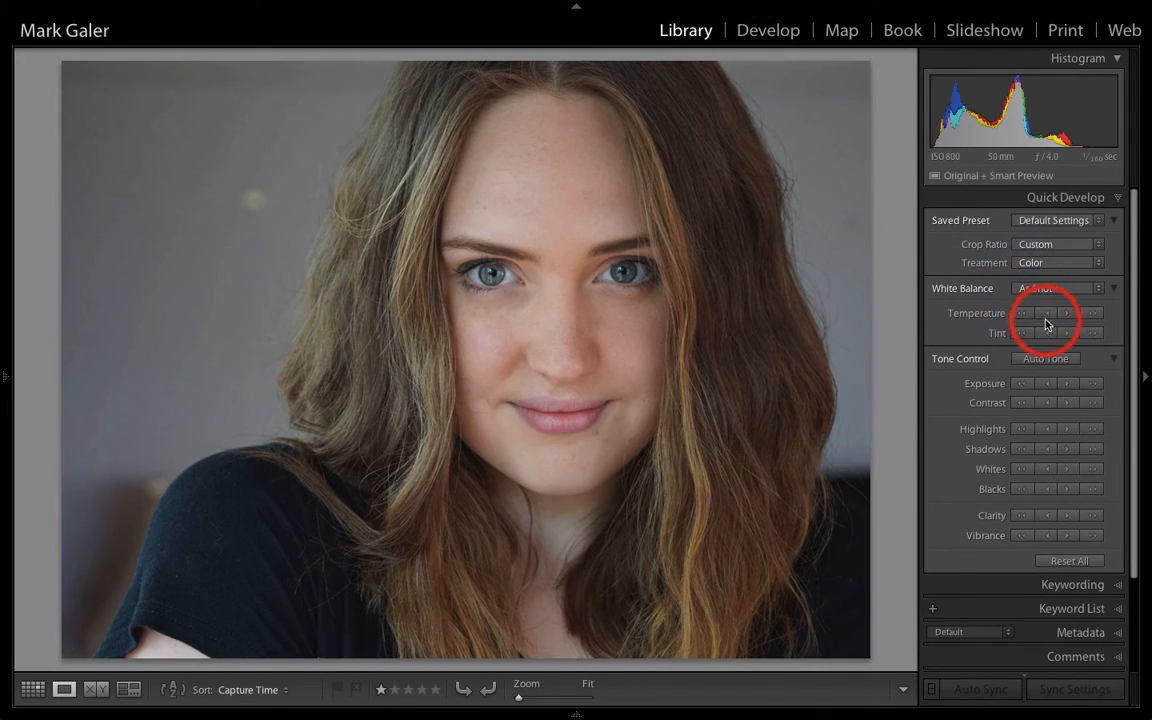
click(1094, 387)
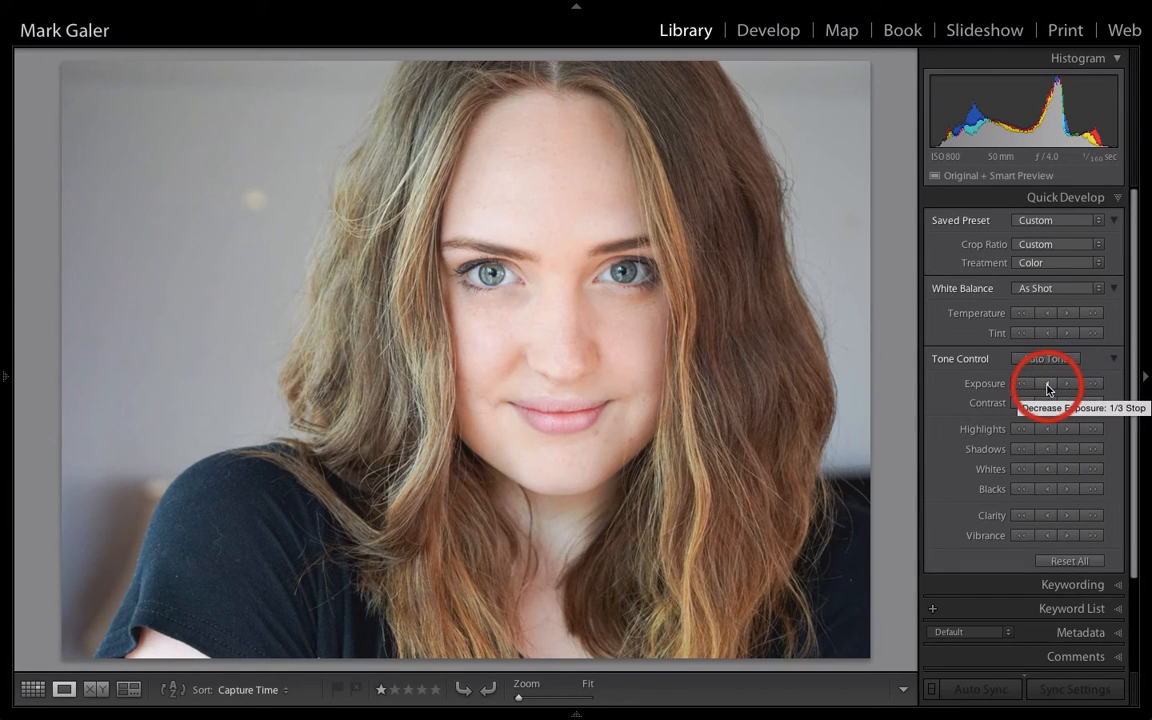
click(1048, 387)
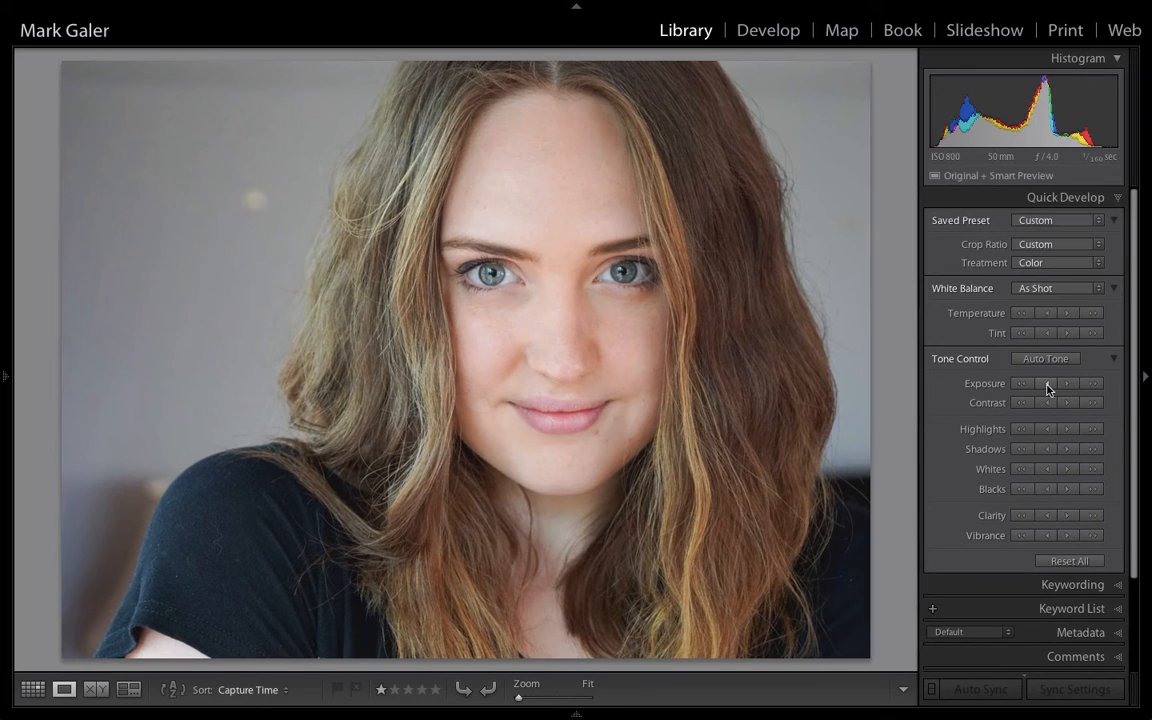
key(g)
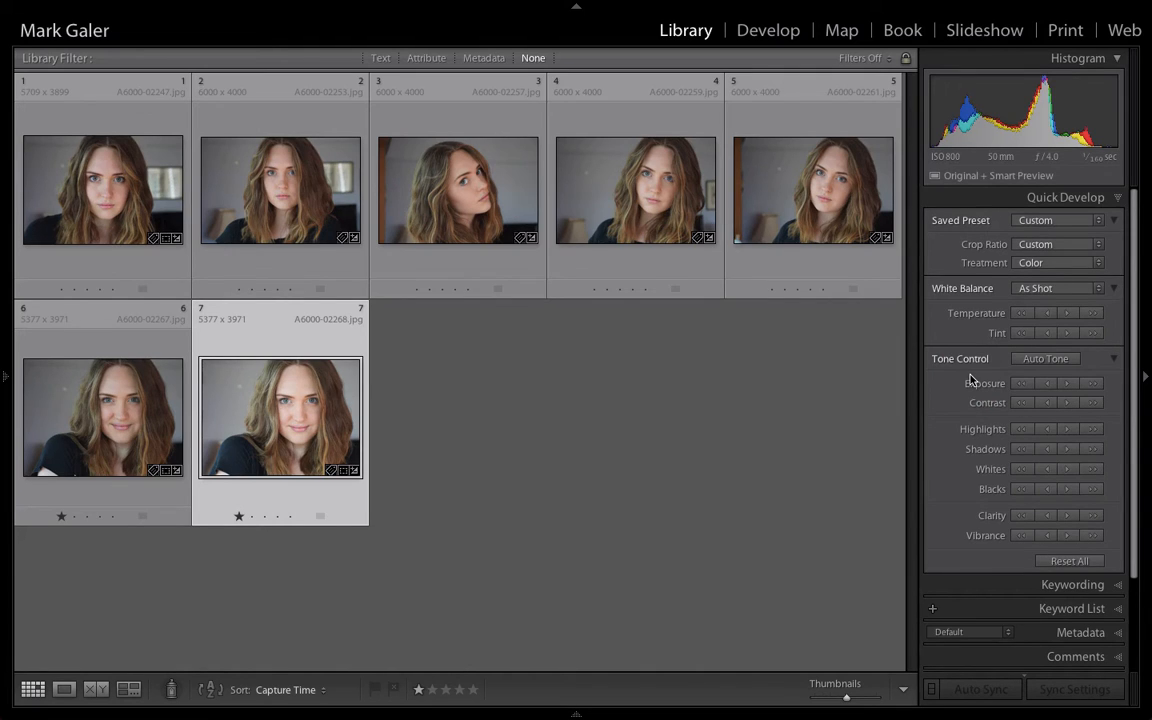
- Hide the library filter bar, show it again, and check its visibility option
click(913, 331)
key(backslash)
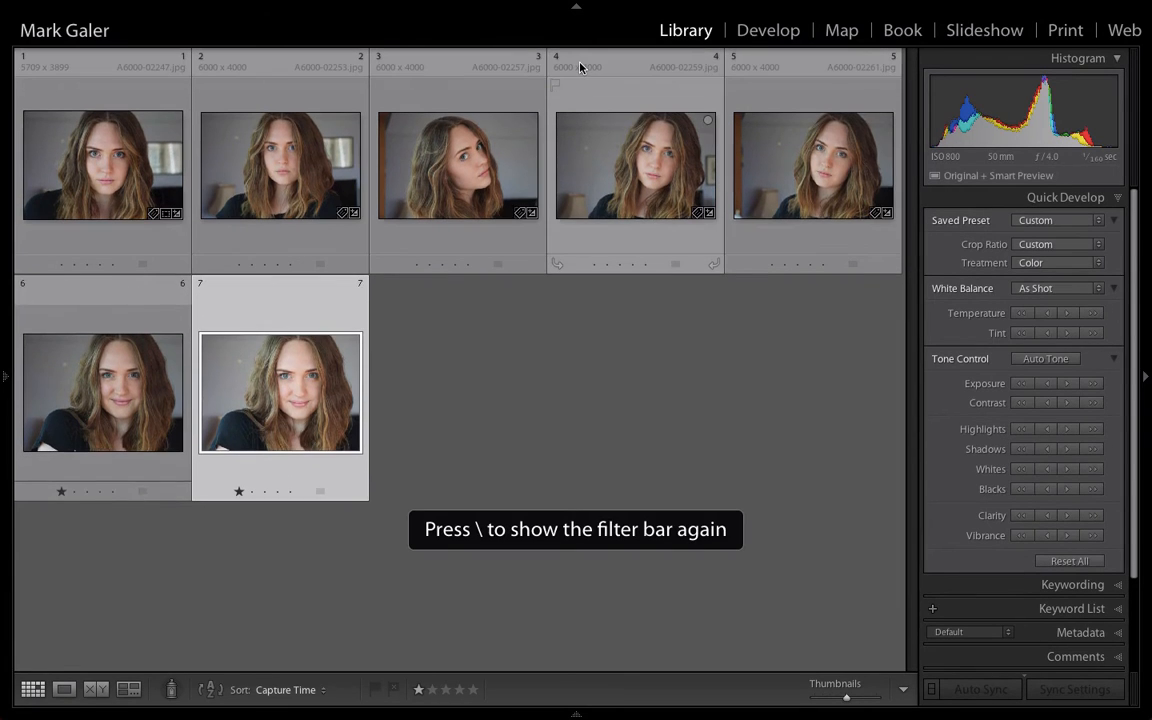
key(backslash)
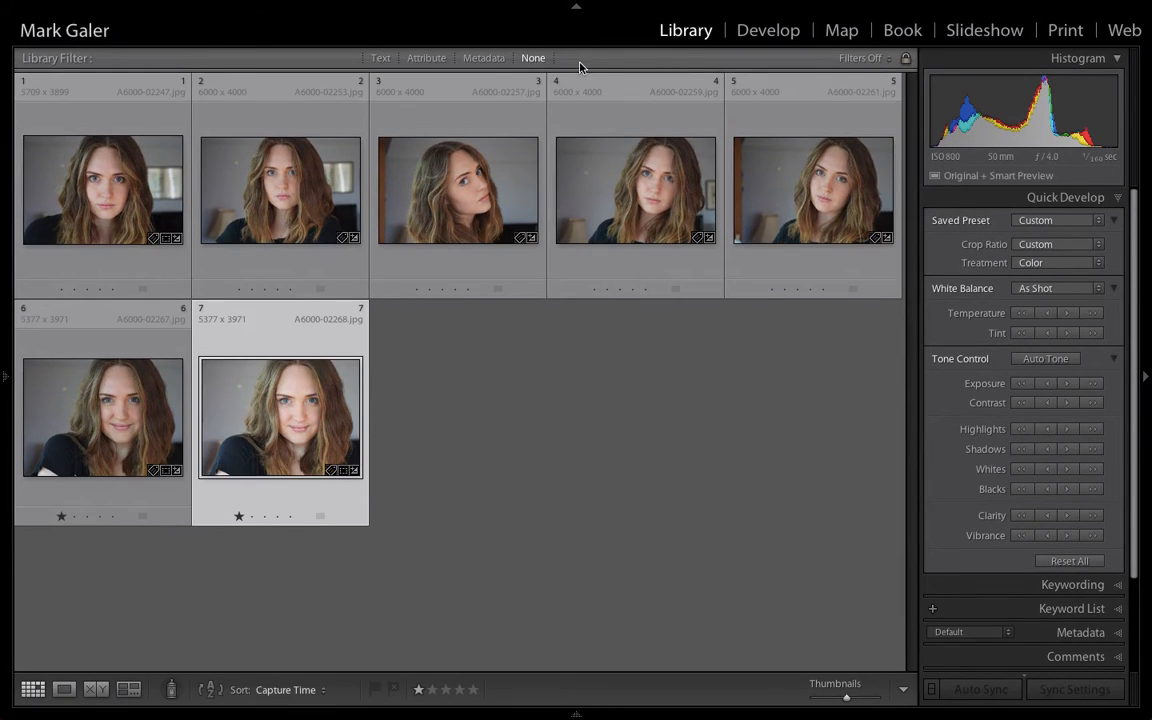
mouse_move(438, 5)
click(362, 9)
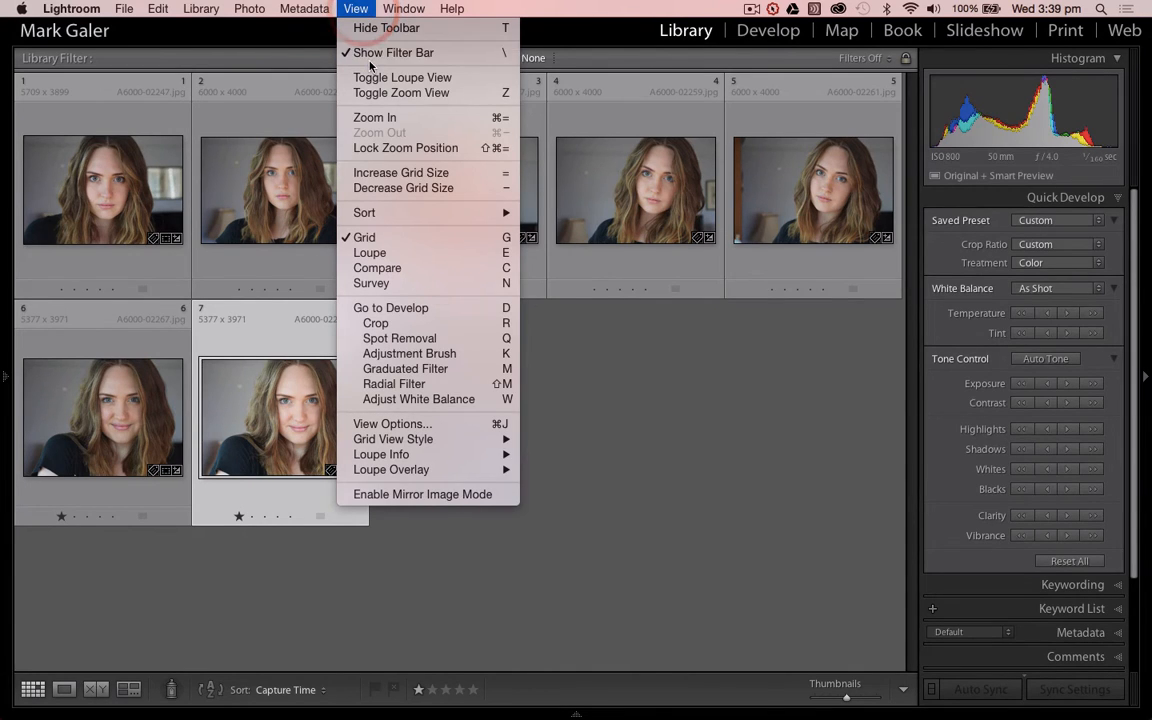
click(356, 9)
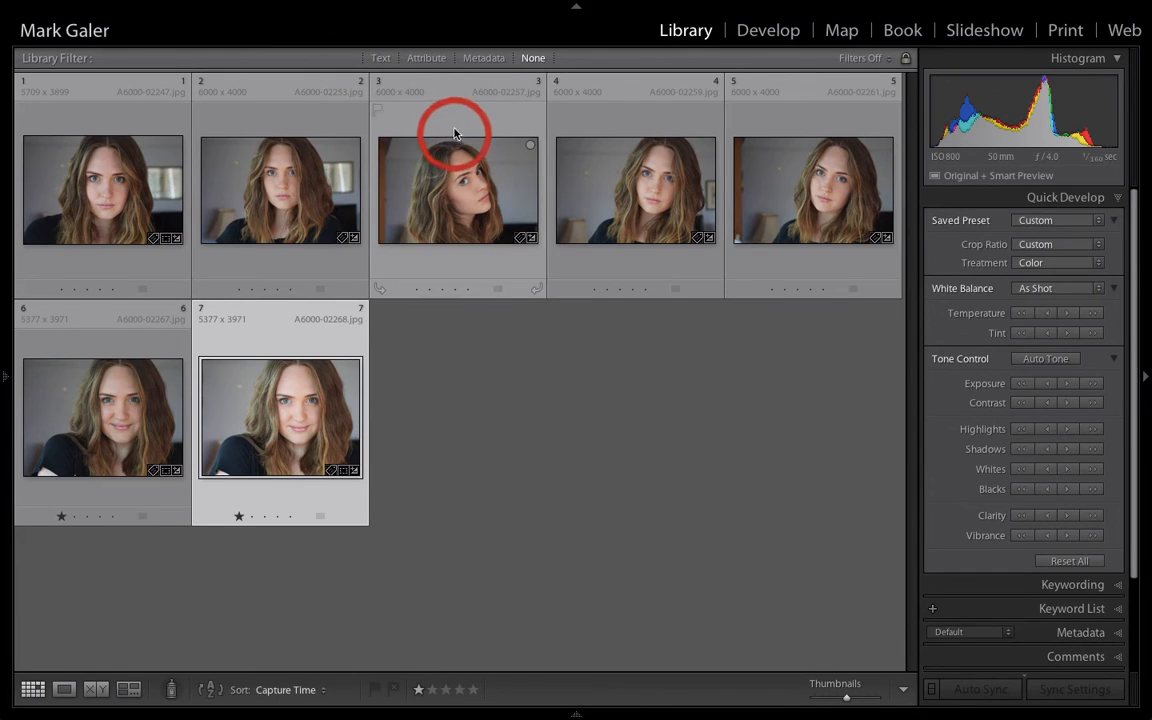
- Filter by attribute to photos rated one star or higher and apply it to the whole Portraits folder
click(427, 62)
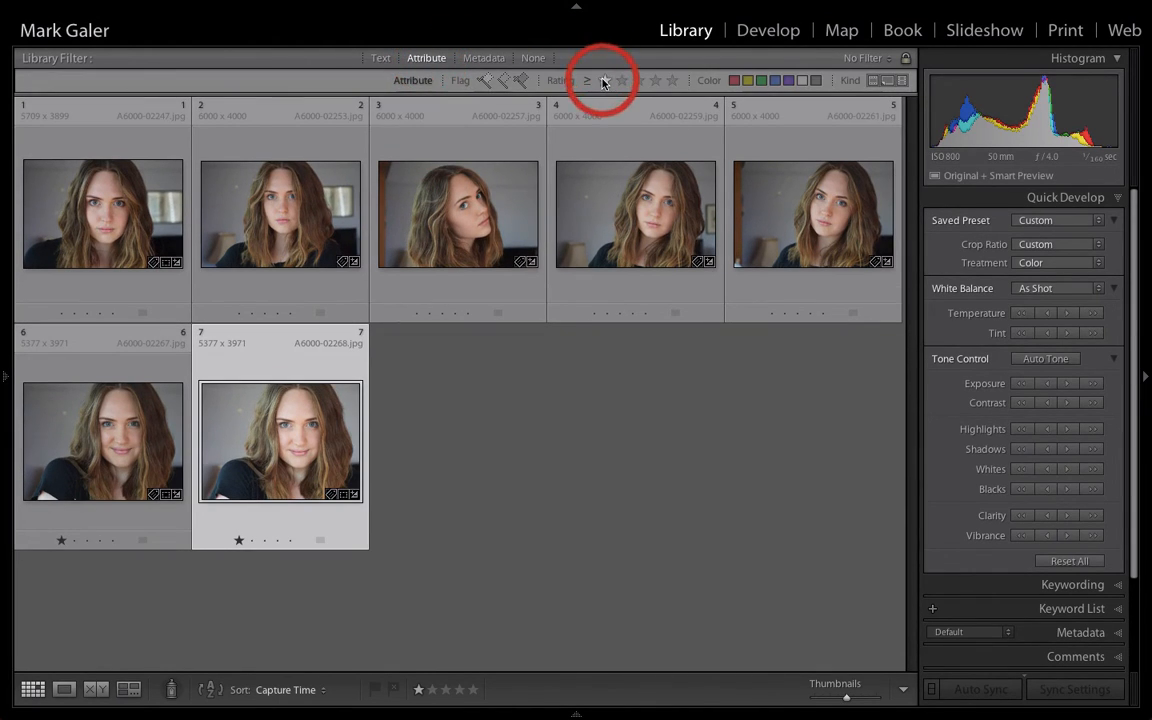
click(604, 80)
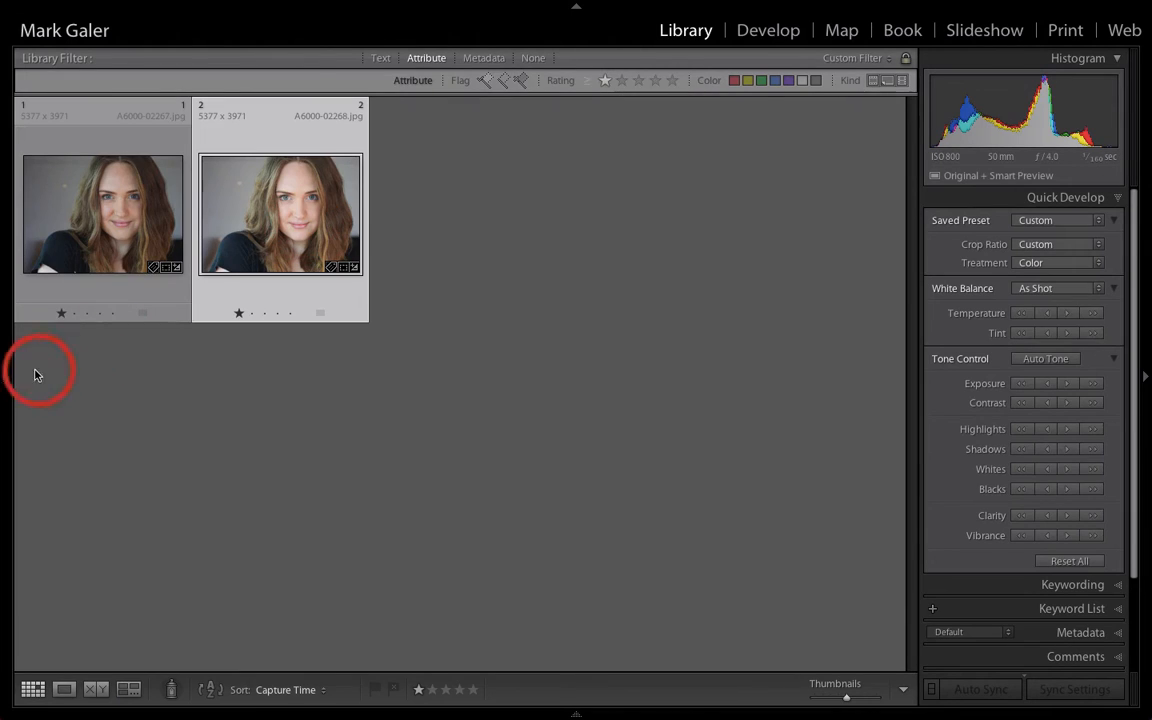
mouse_move(6, 378)
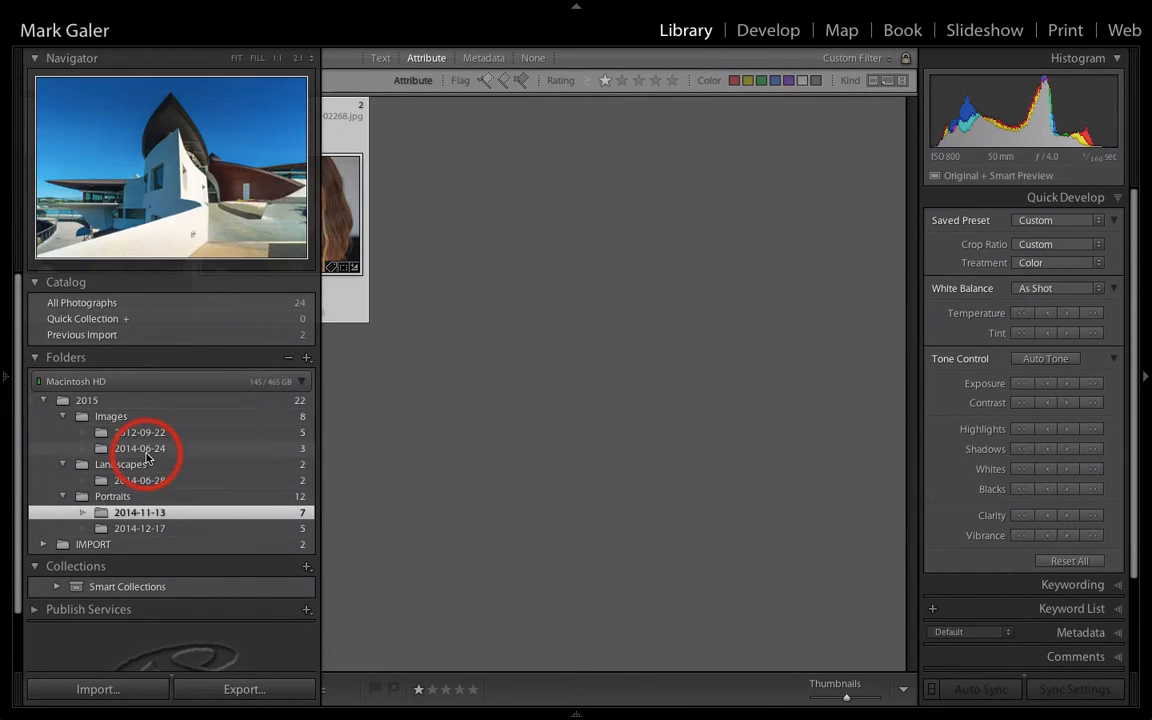
click(152, 497)
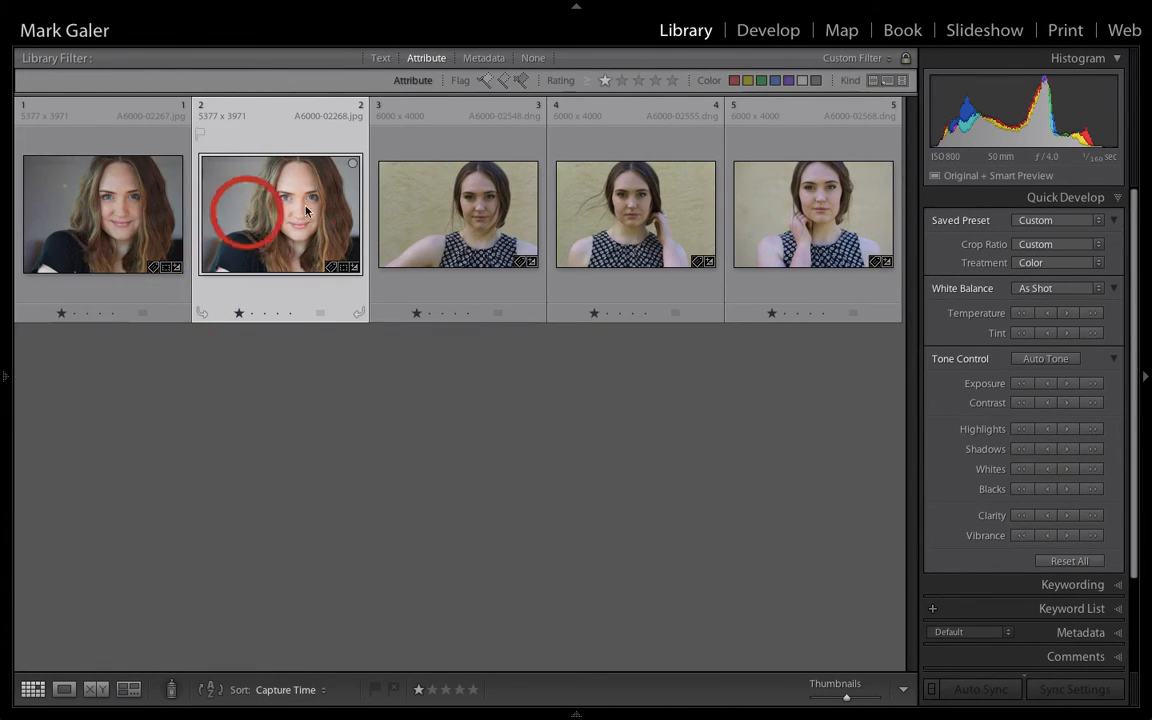
- Clear the star rating filter and display all photographs in the catalog with the folder list showing
click(605, 81)
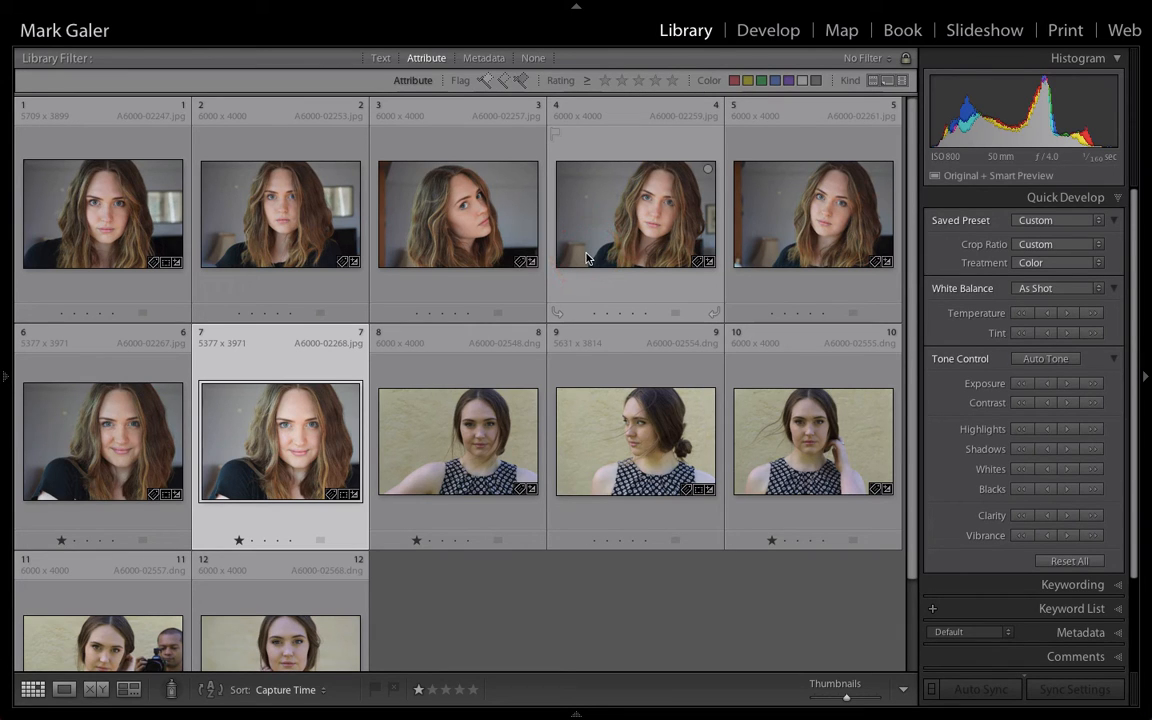
key(F7)
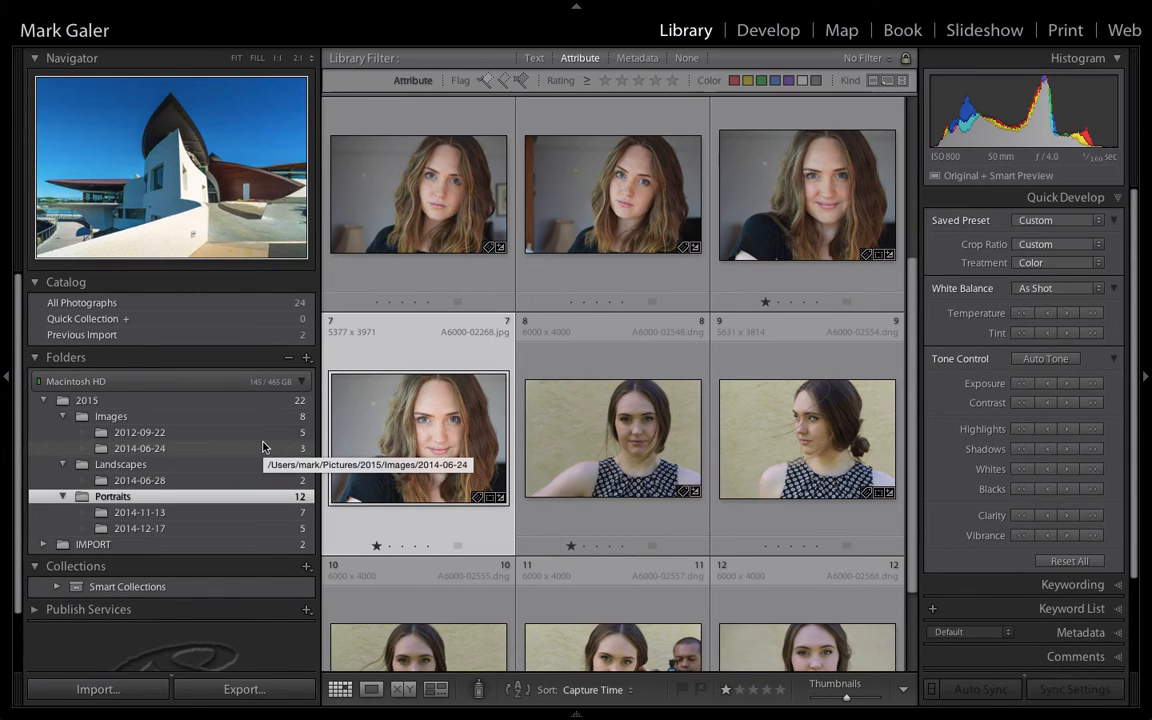
click(157, 402)
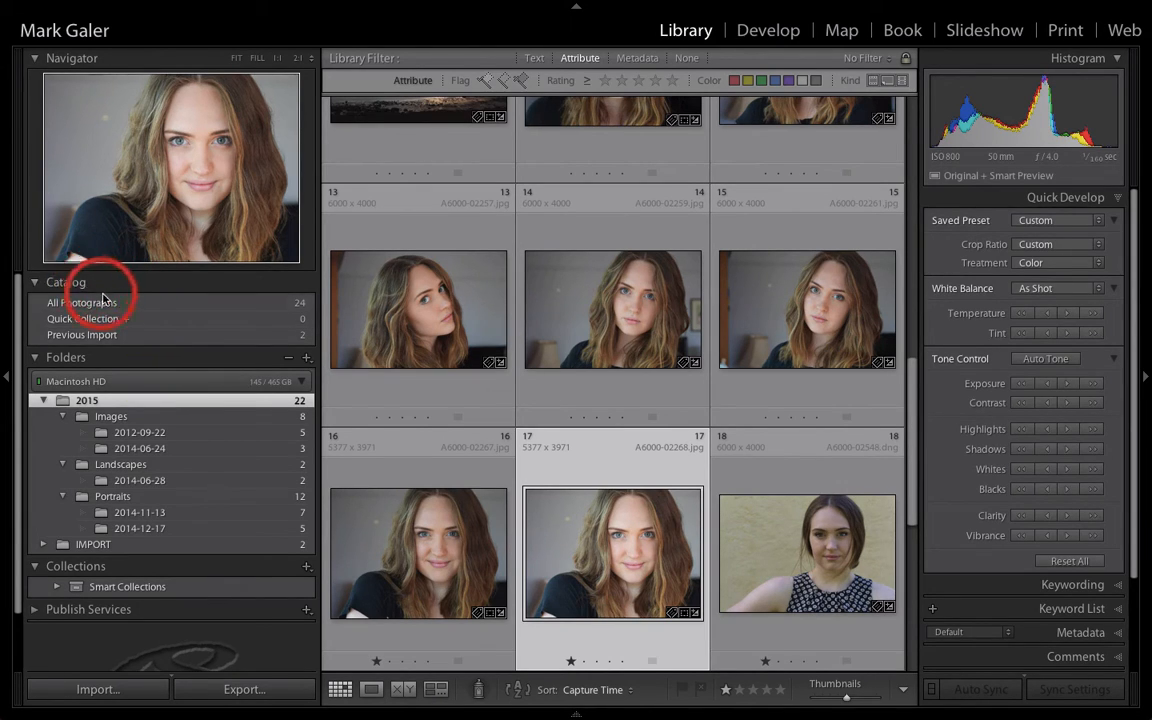
click(145, 305)
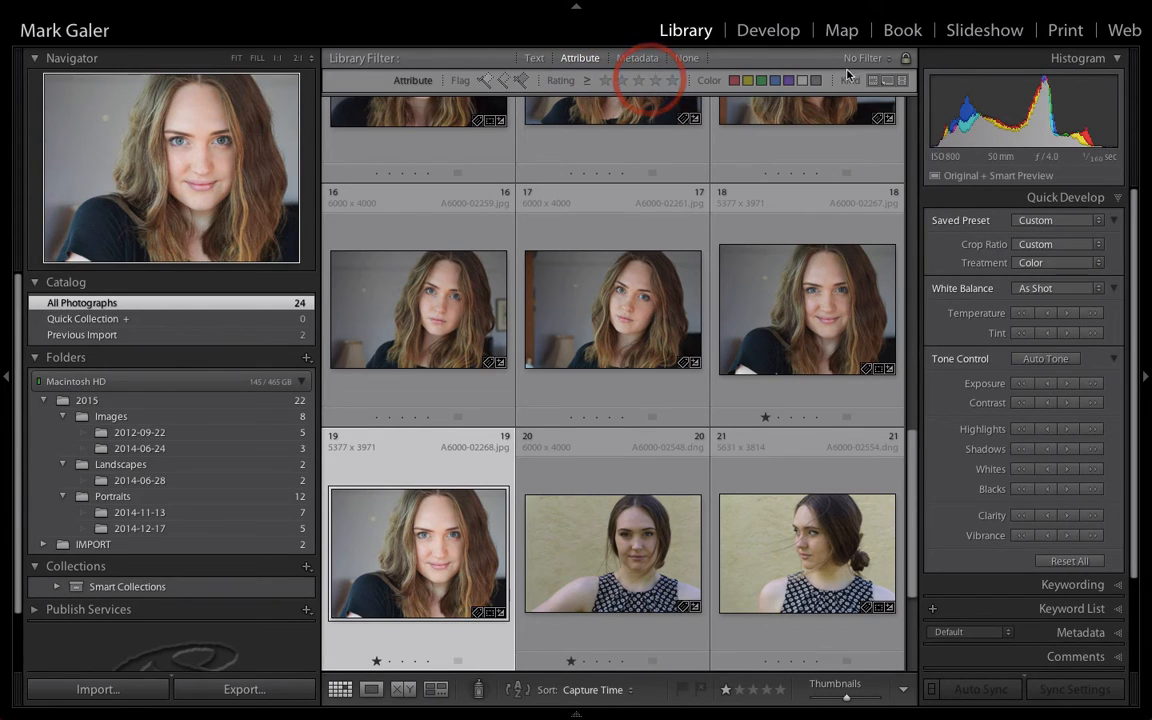
- Search any searchable field in the whole catalog for the text "Tarra"
click(536, 58)
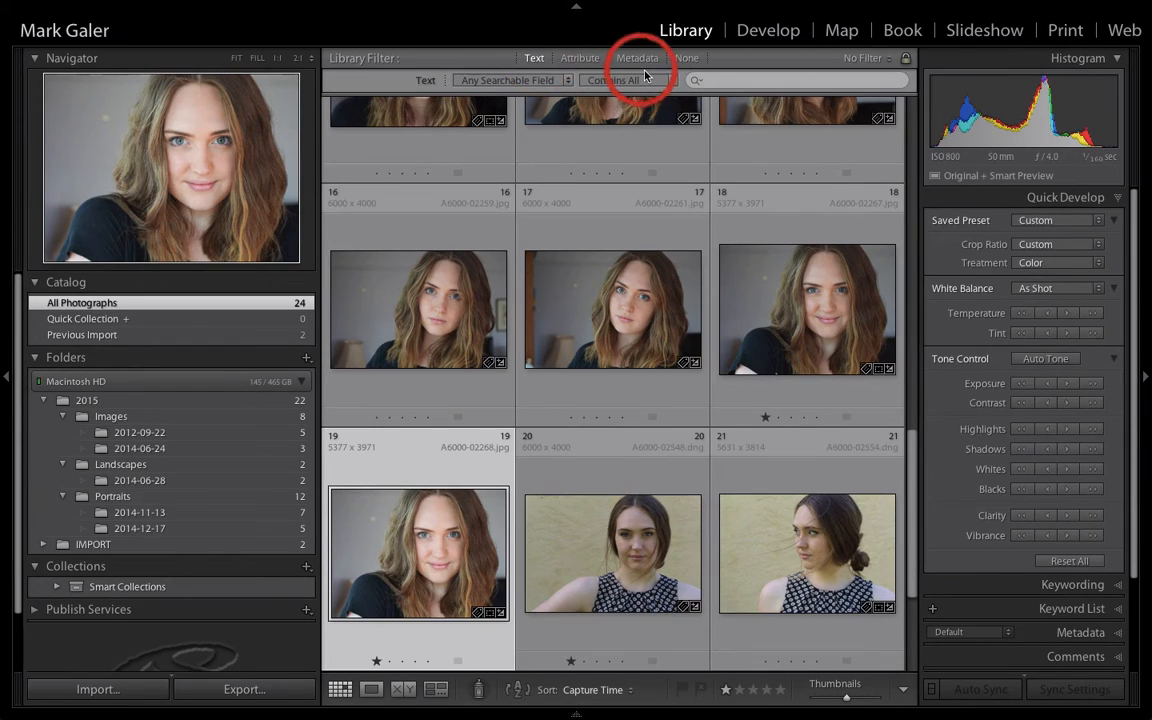
click(698, 82)
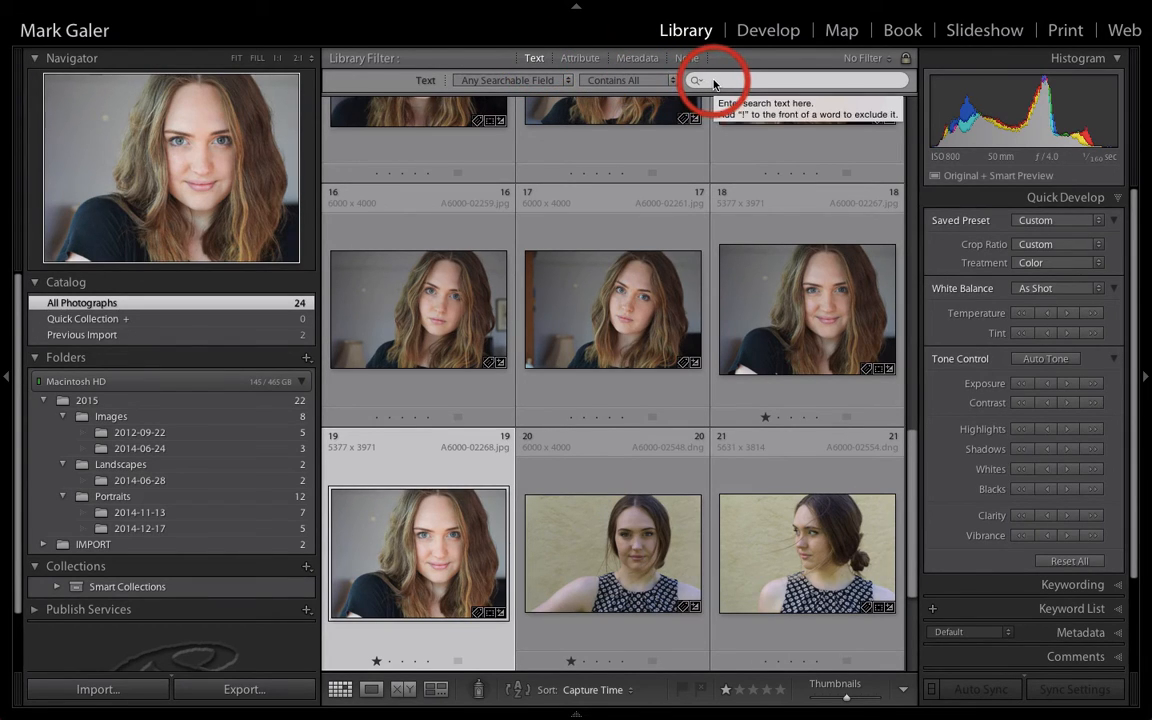
click(714, 82)
text(Ta)
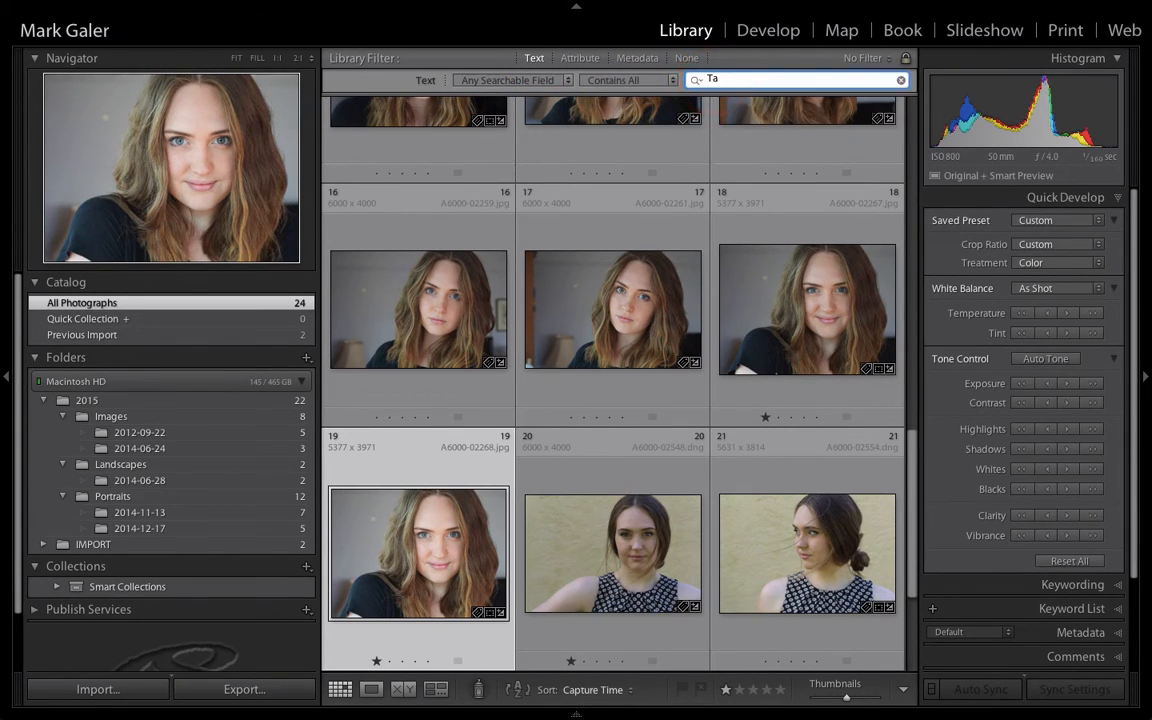
text(rra)
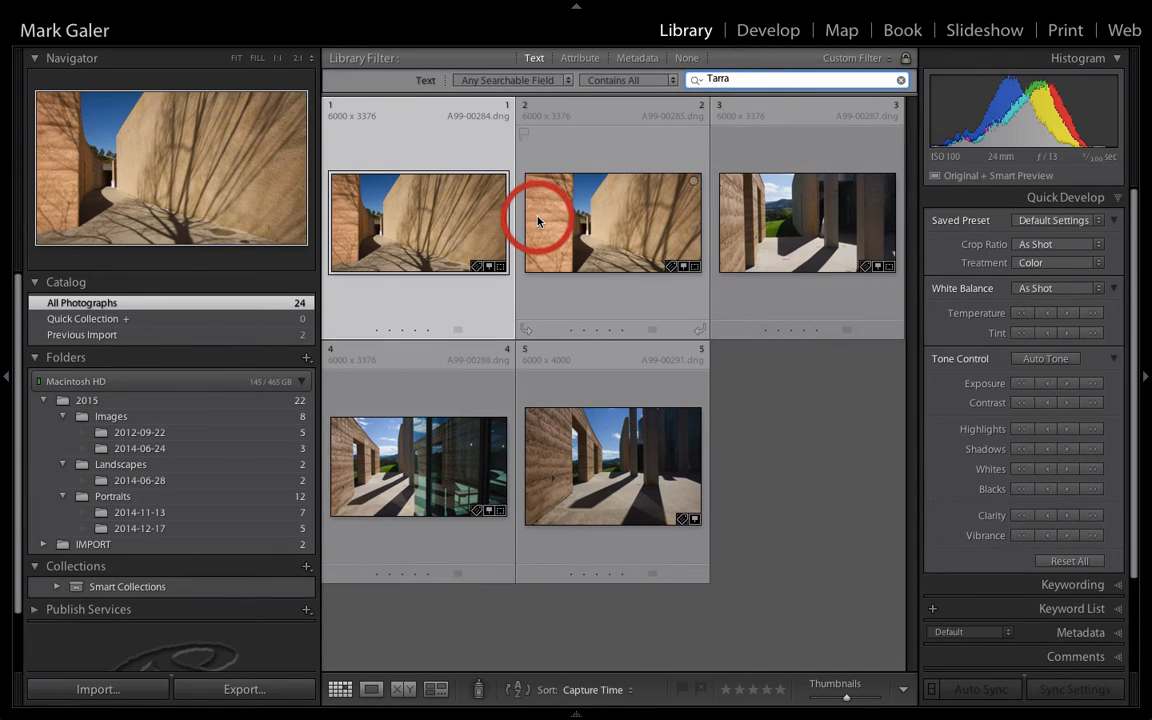
- Go to the library folder that contains the first search result, A99-00284.dng
click(452, 226)
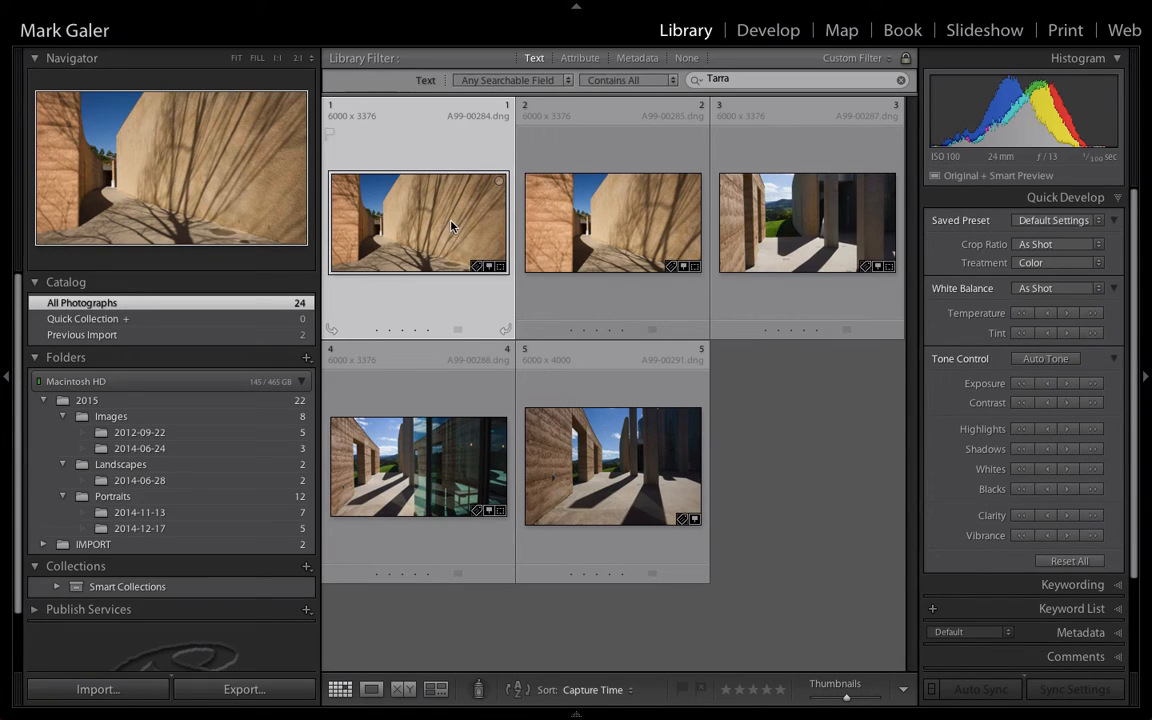
right_click(452, 226)
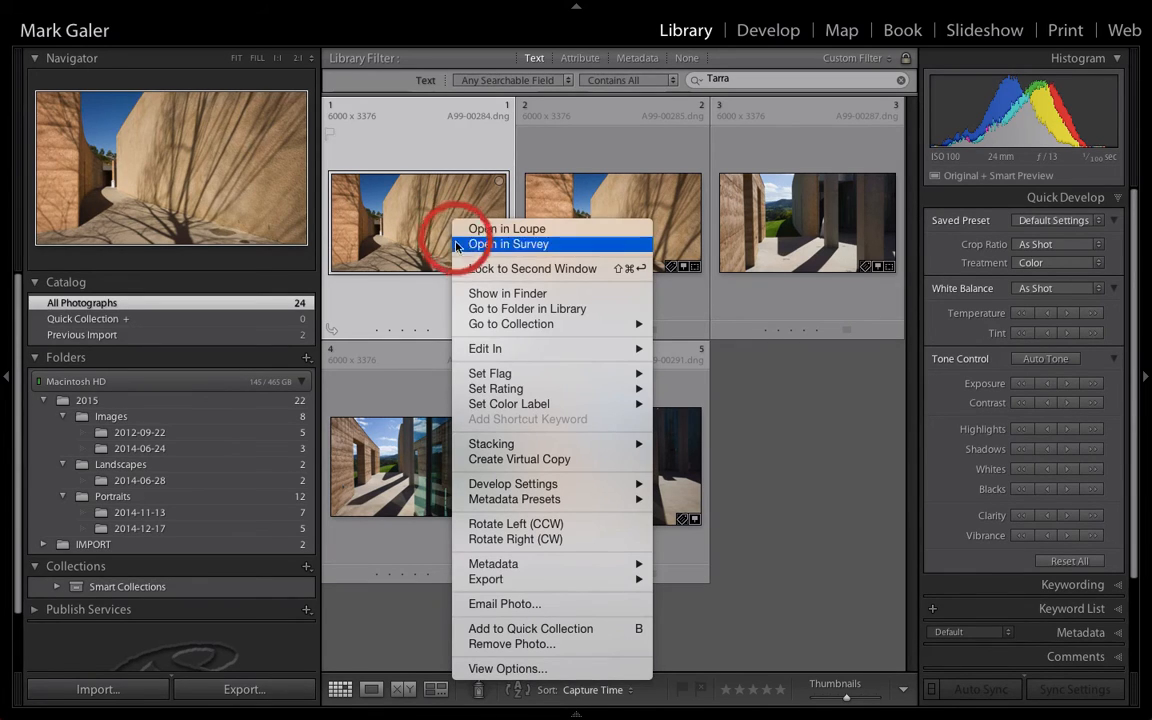
click(475, 310)
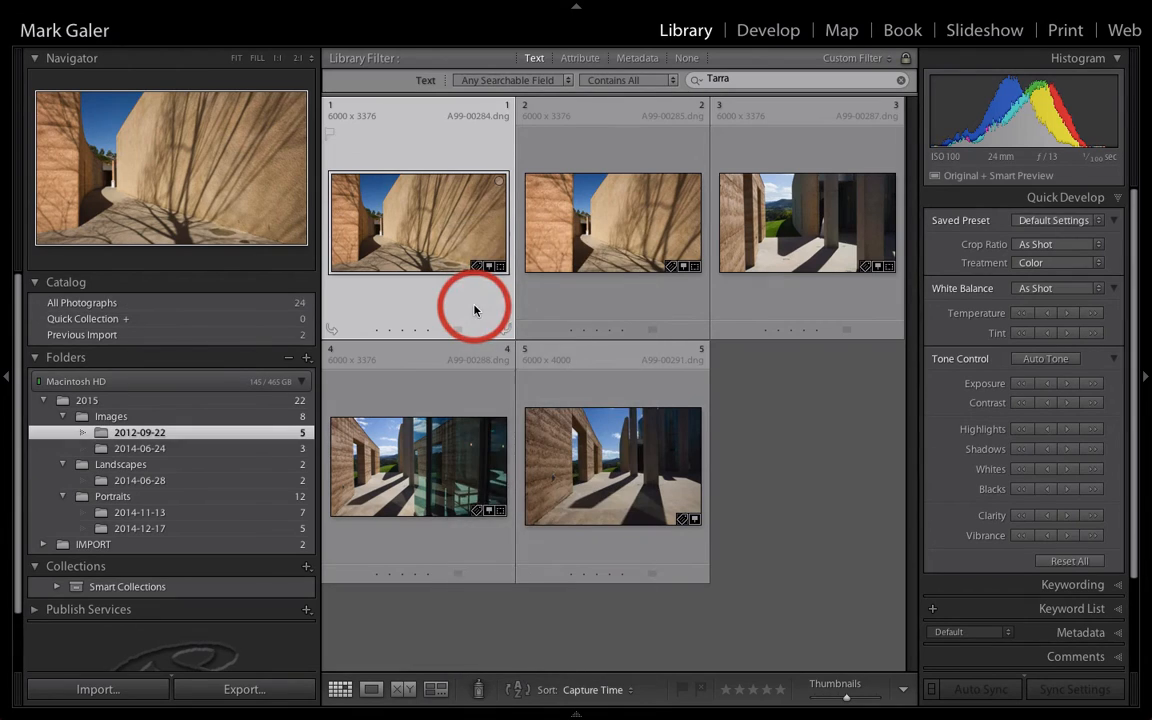
click(134, 440)
- View A99-00284.dng enlarged with the folder list hidden, and return to the grid with the folder list showing
double_click(432, 236)
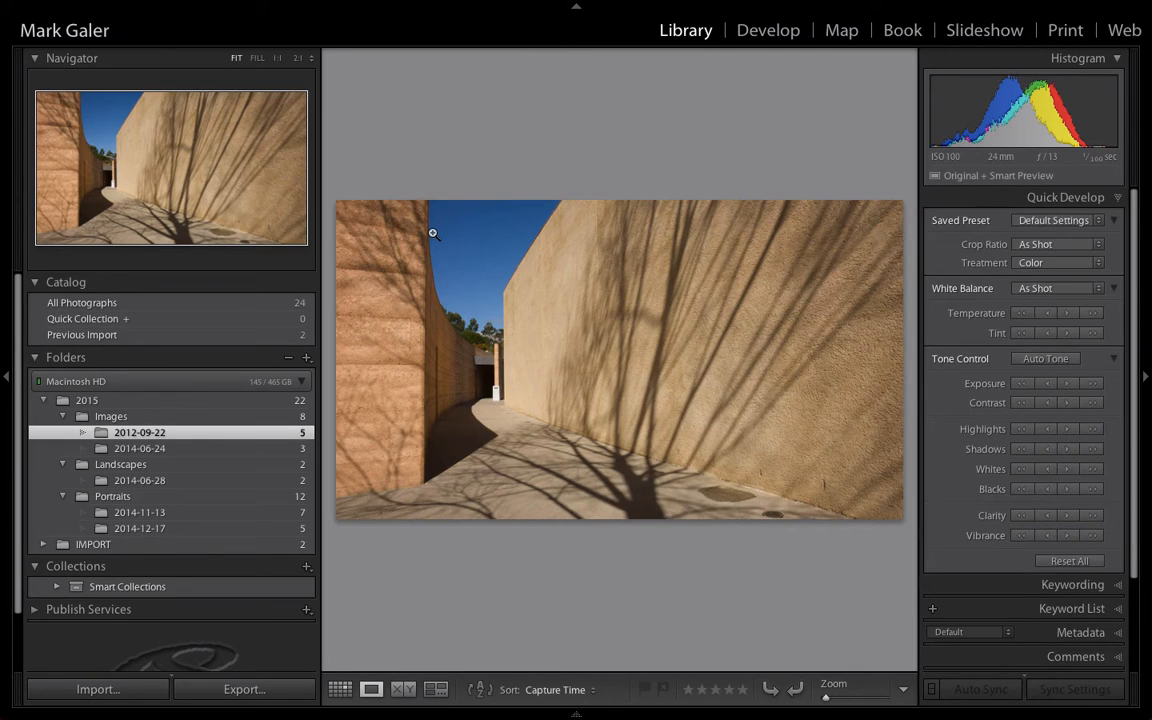
key(F7)
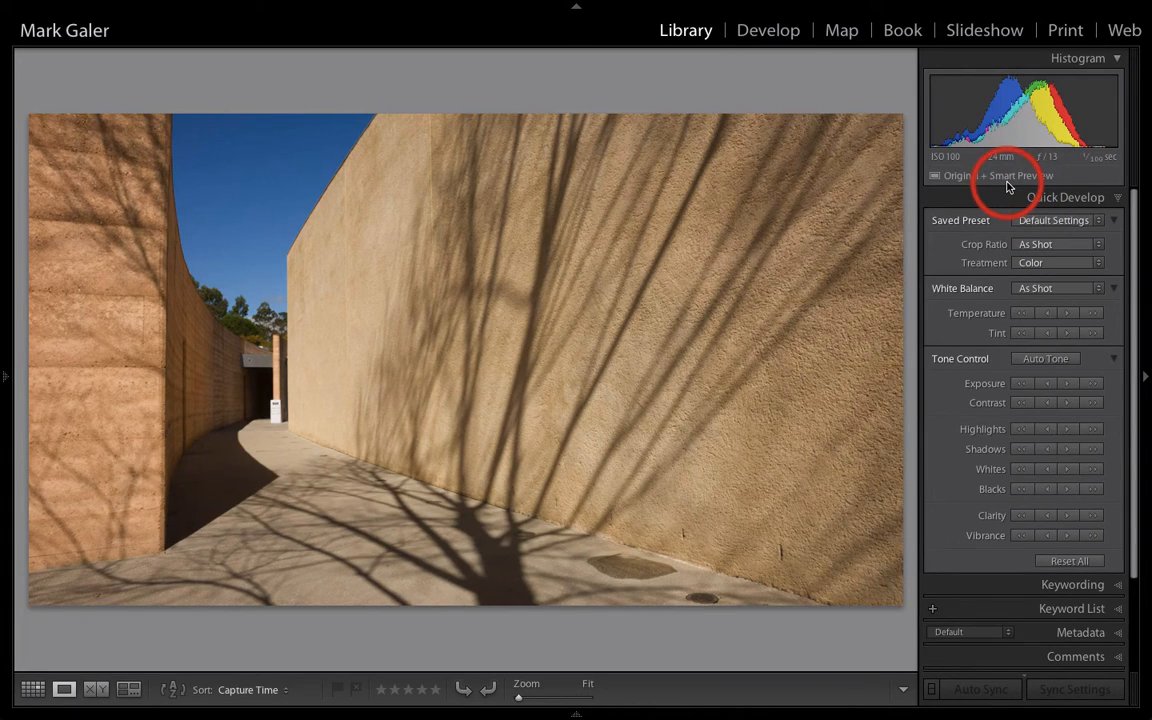
key(g)
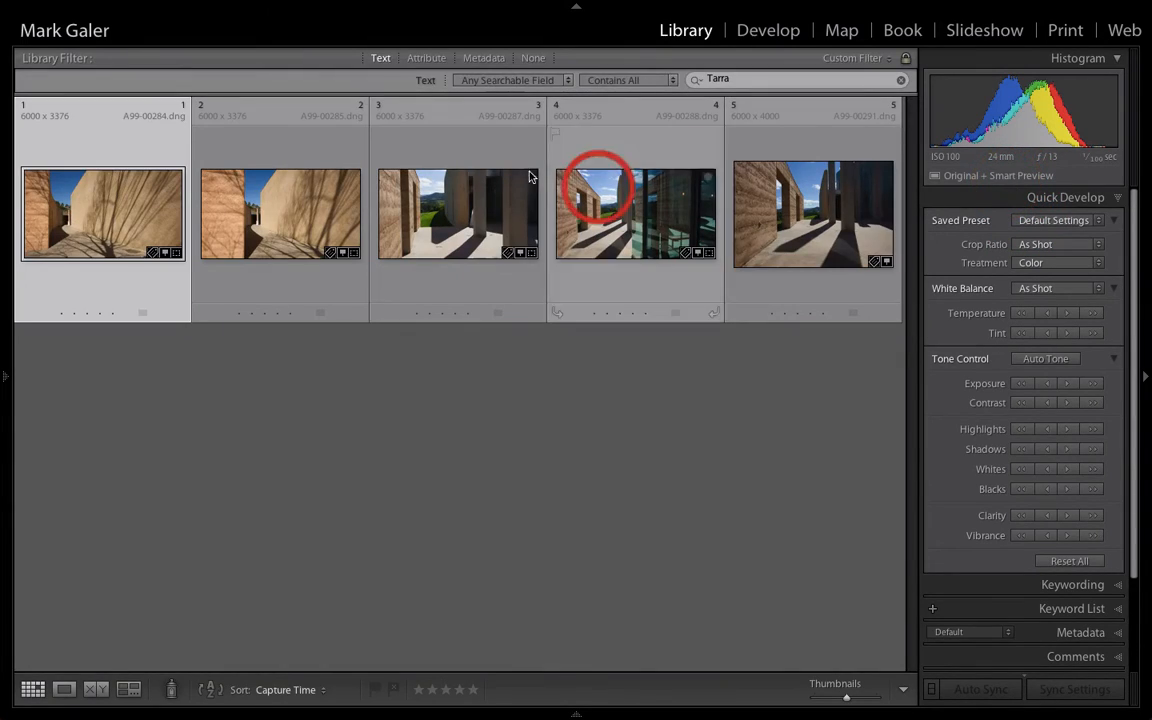
click(6, 377)
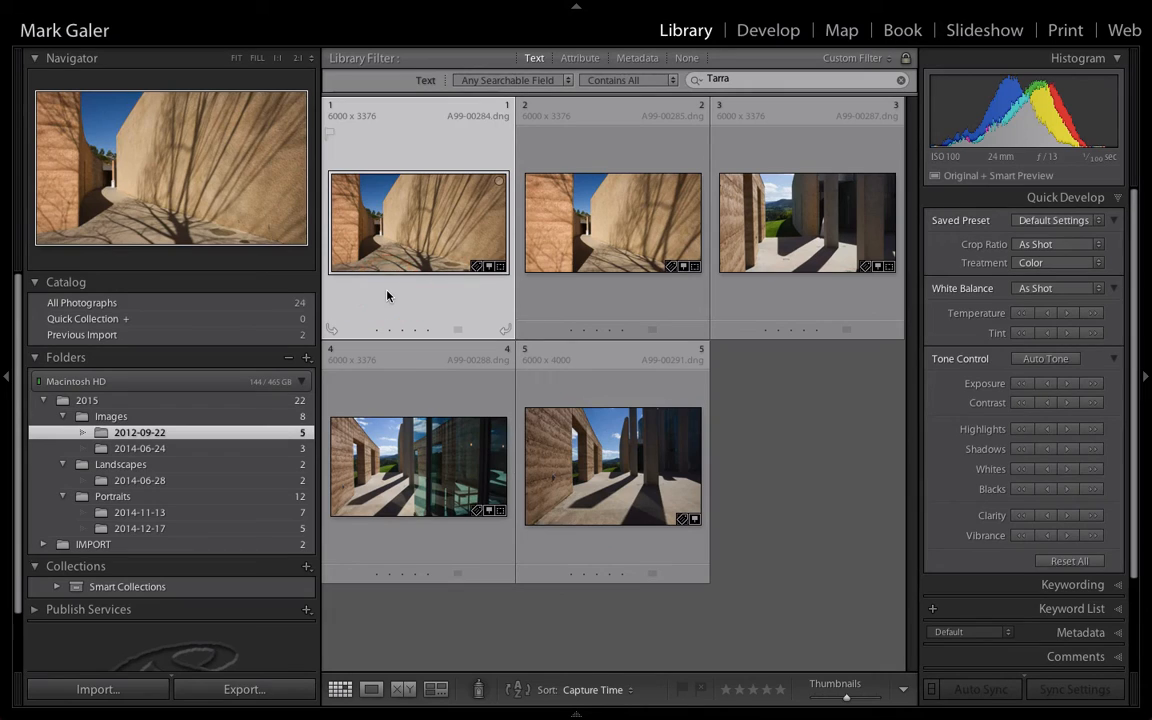
- Switch to the Portraits folder and clear the text search filter
click(221, 499)
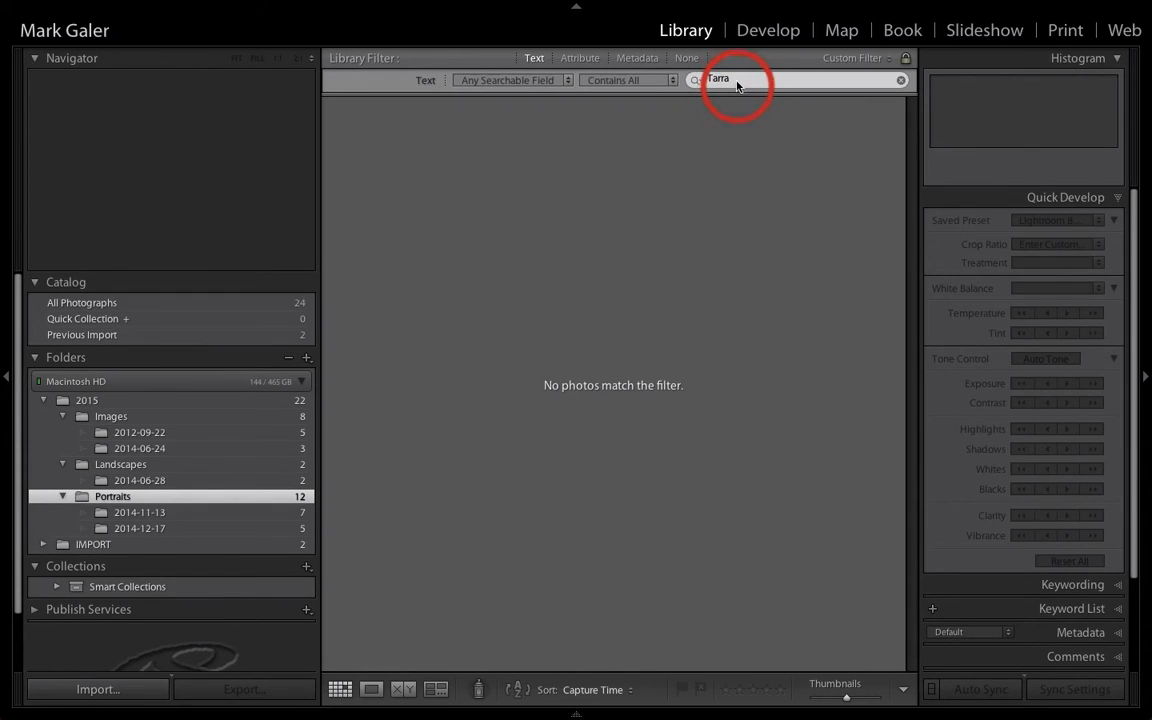
click(901, 82)
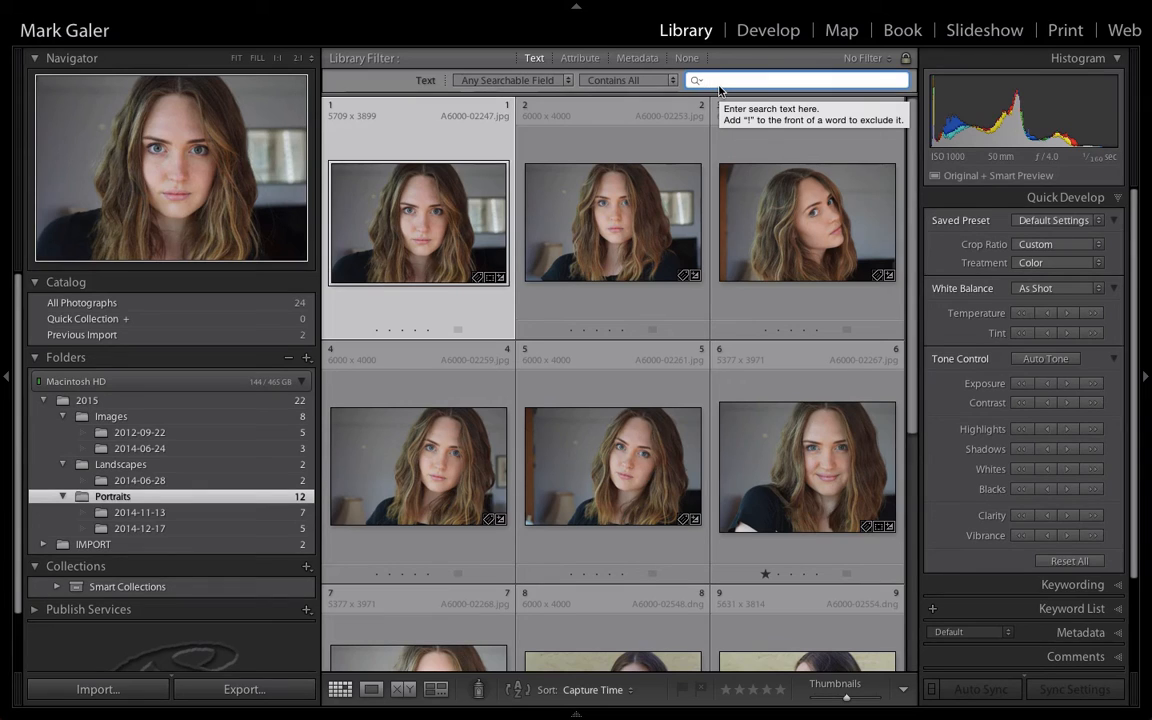
- Filter the Portraits folder to one star or higher and add A6000-02267.jpg to the Quick Collection
click(584, 60)
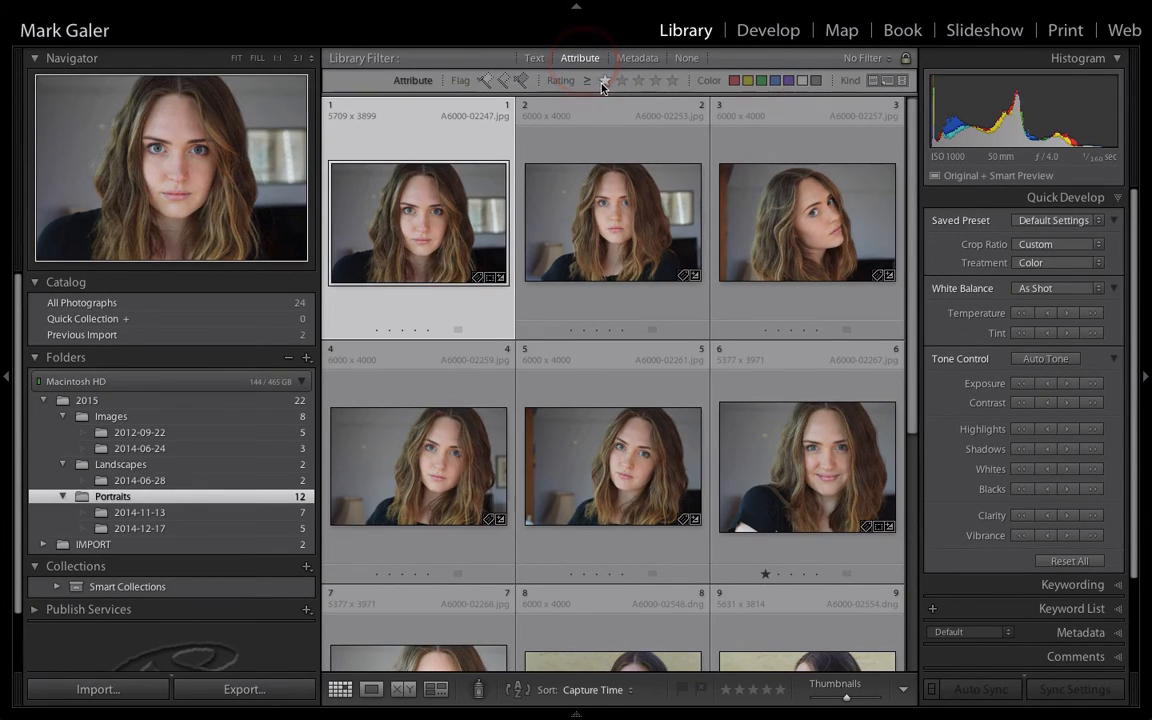
click(604, 81)
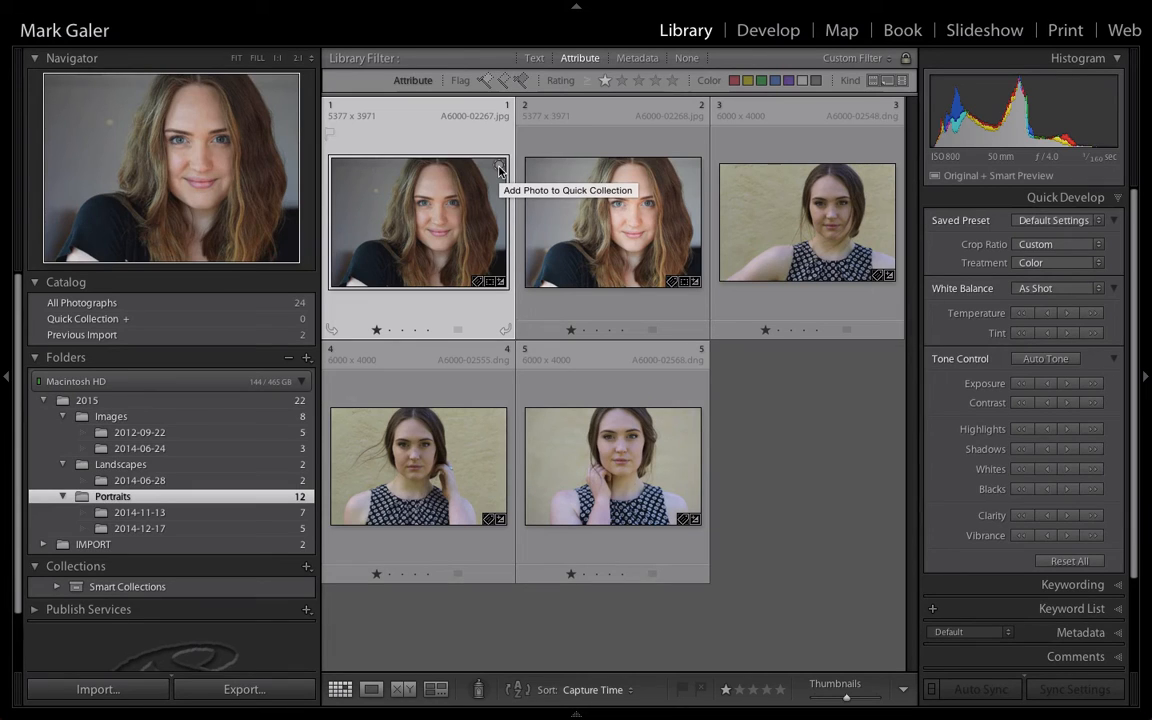
click(499, 168)
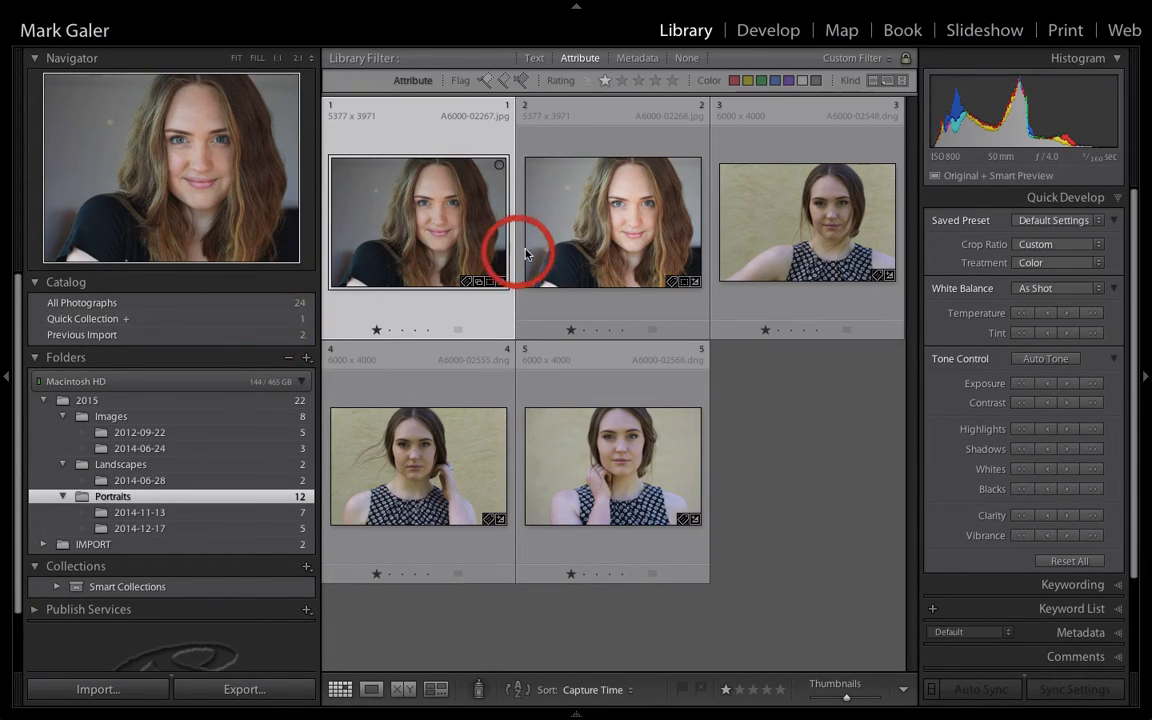
- Add A6000-02268.jpg and the three outdoor portraits A6000-02548.dng, A6000-02555.dng and A6000-02568.dng to the Quick Collection
click(608, 230)
key(b)
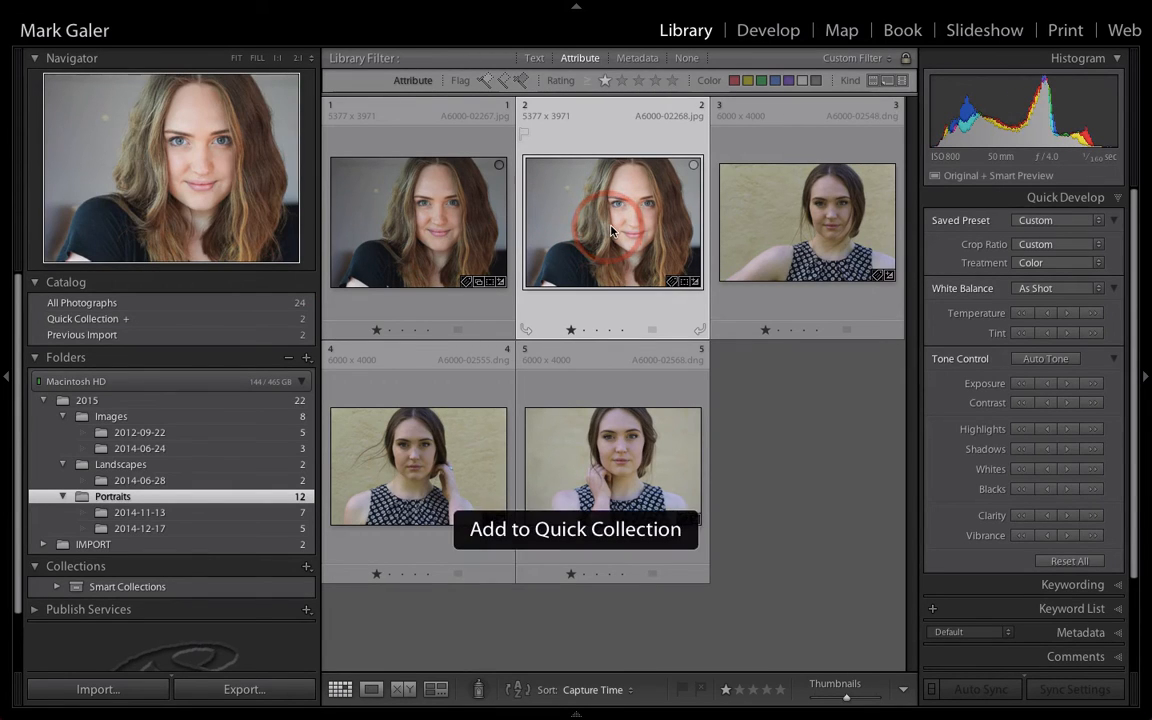
click(766, 236)
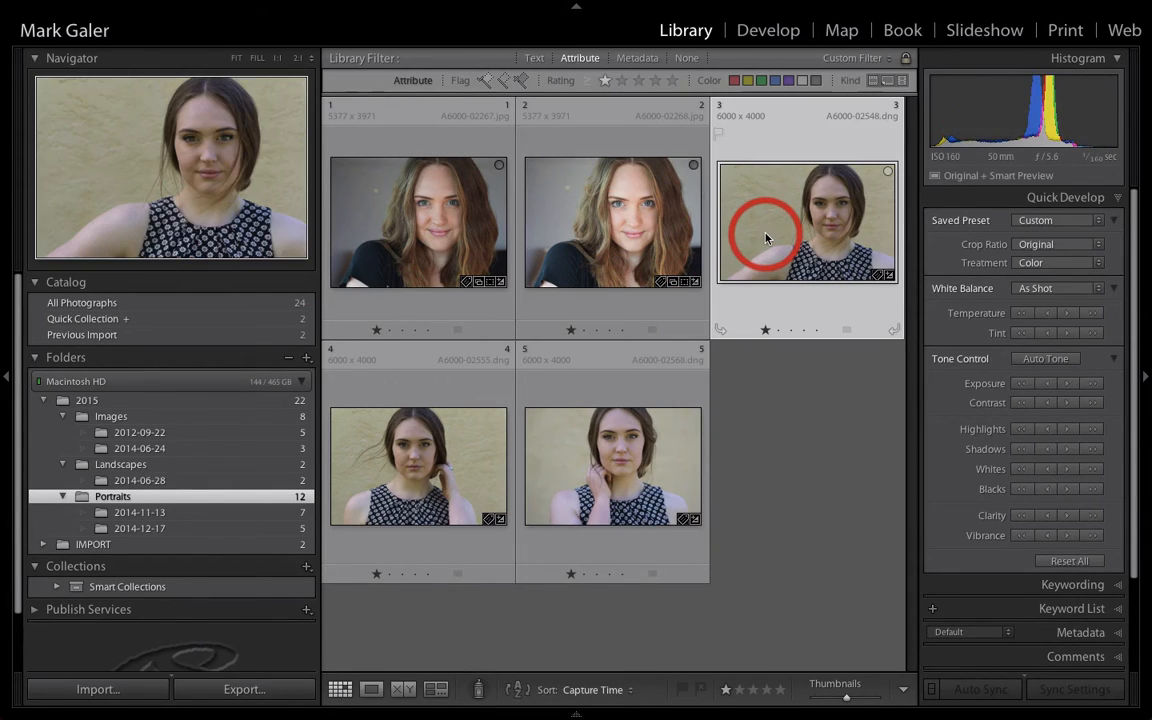
click(630, 458)
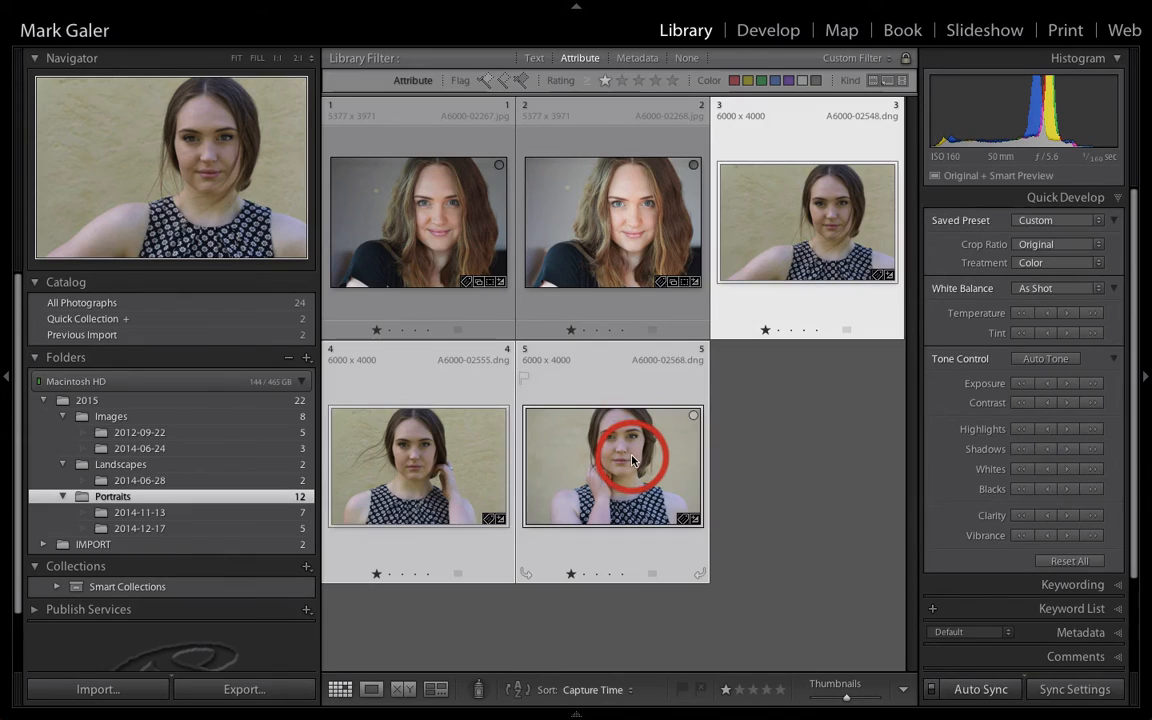
key(b)
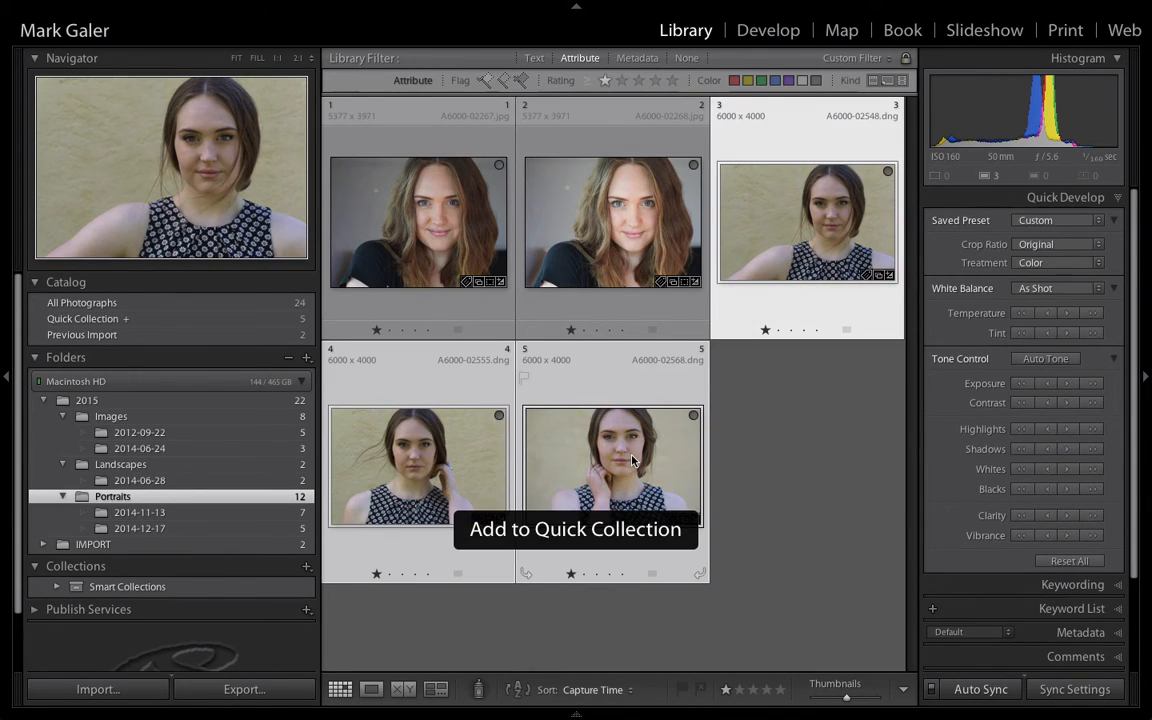
- Select all five photos in the Quick Collection and create a collection that includes them, named with the model's first name
click(358, 378)
click(250, 324)
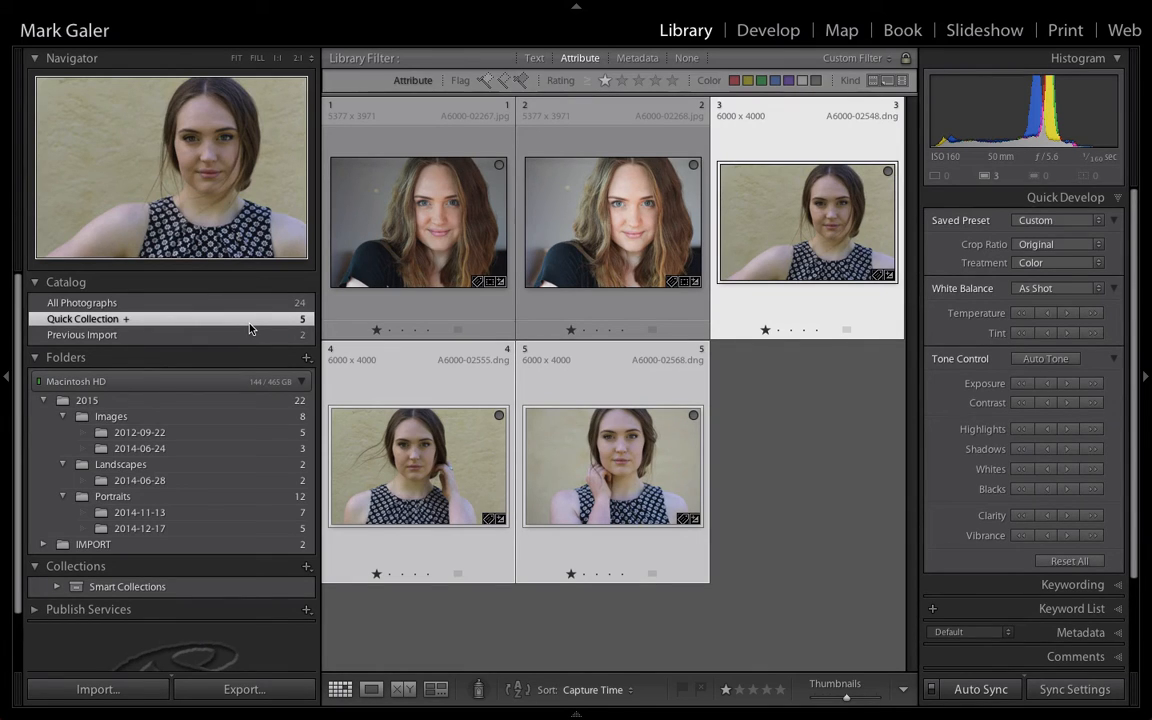
click(263, 323)
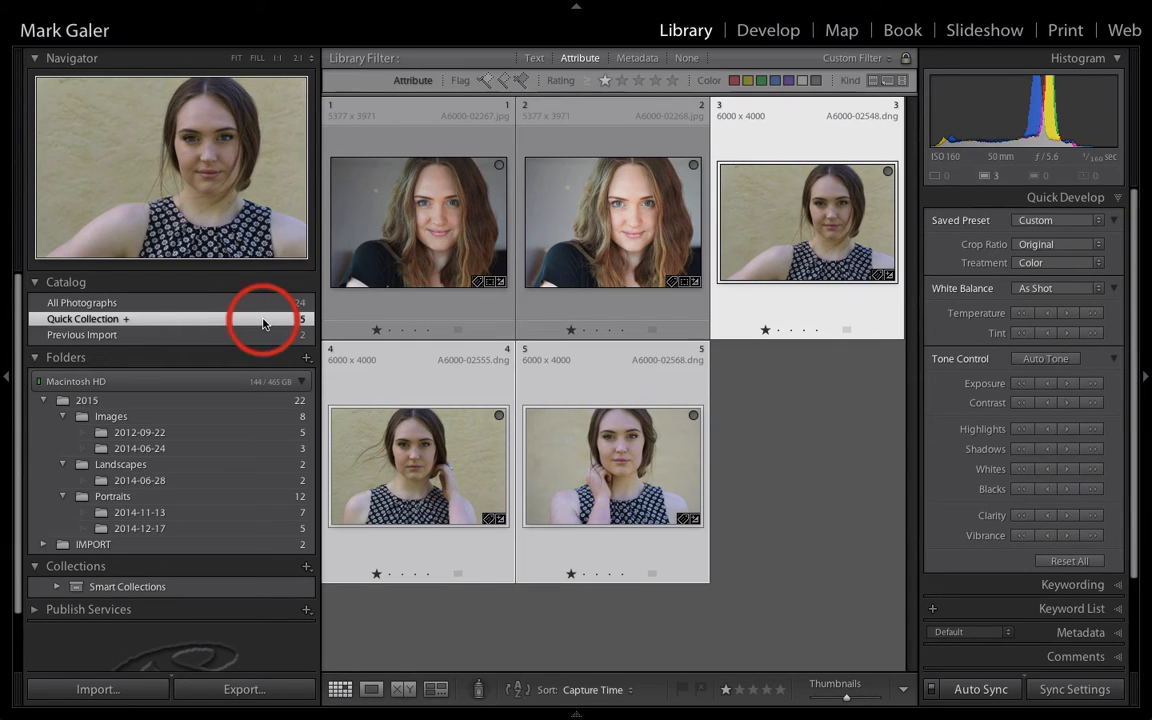
mouse_move(141, 442)
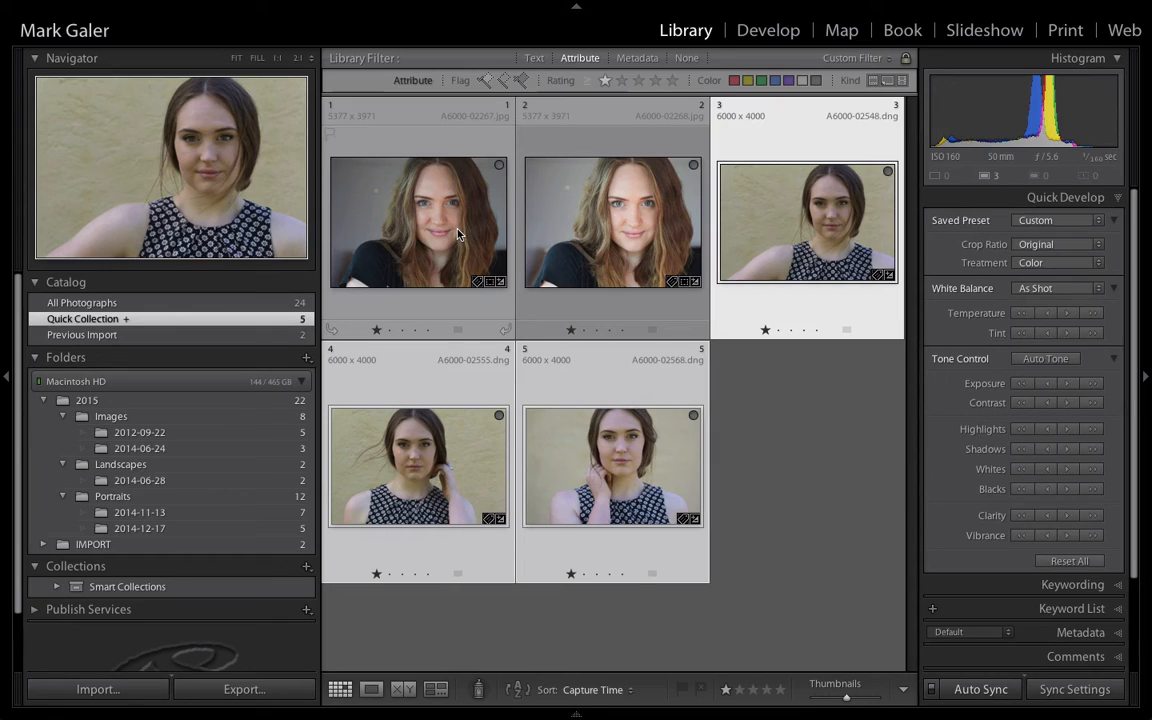
shift+click(458, 234)
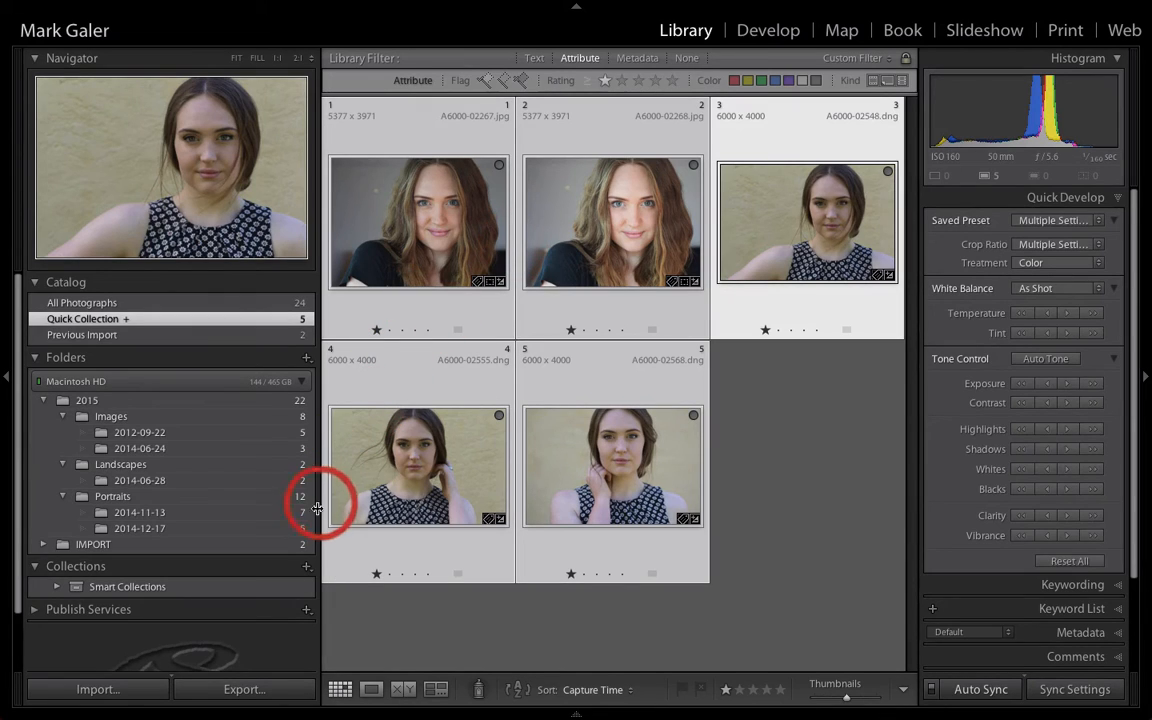
click(306, 568)
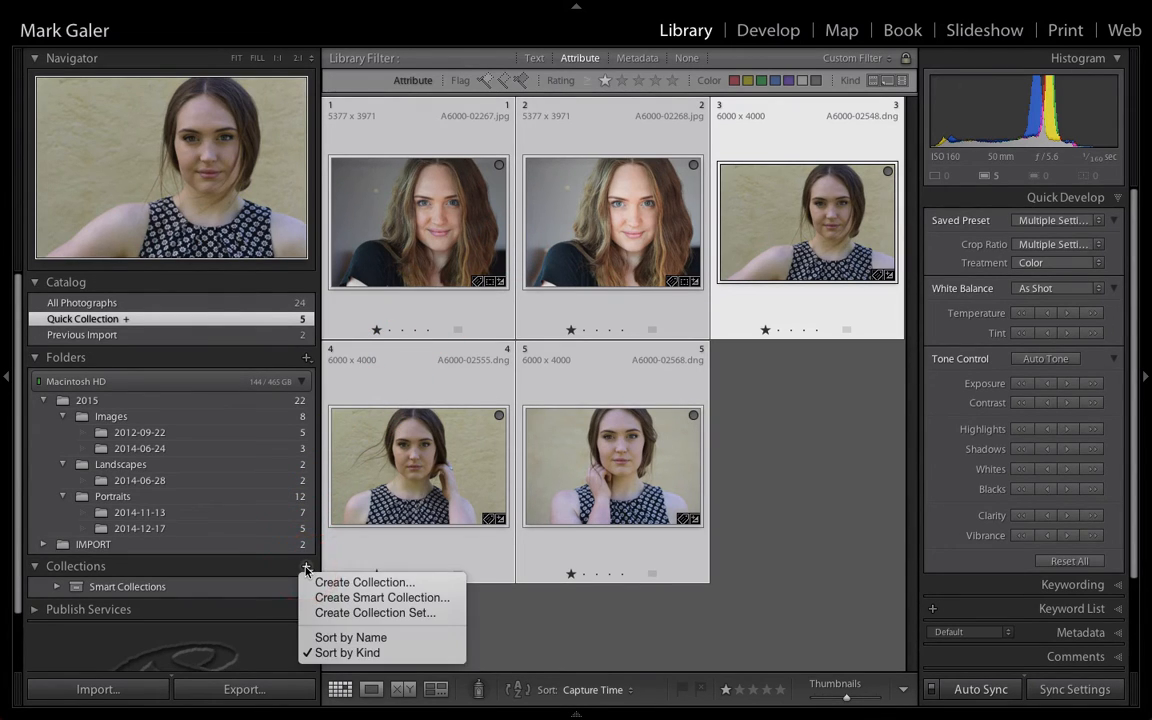
click(318, 583)
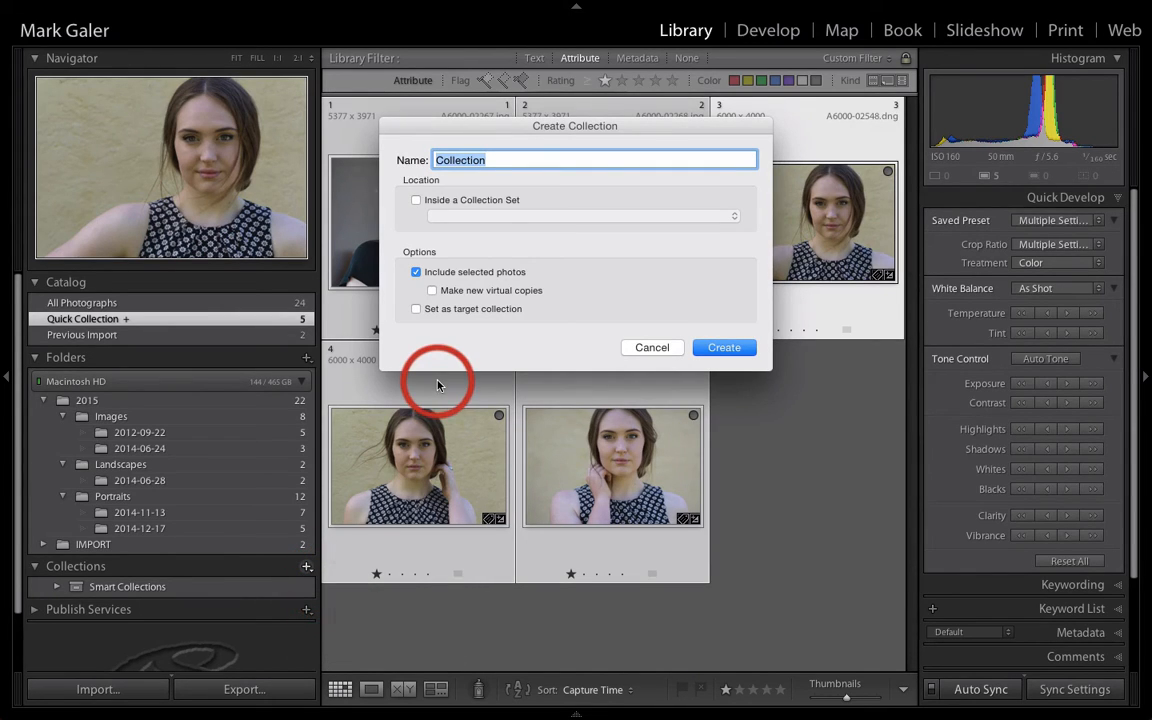
text(Teagan)
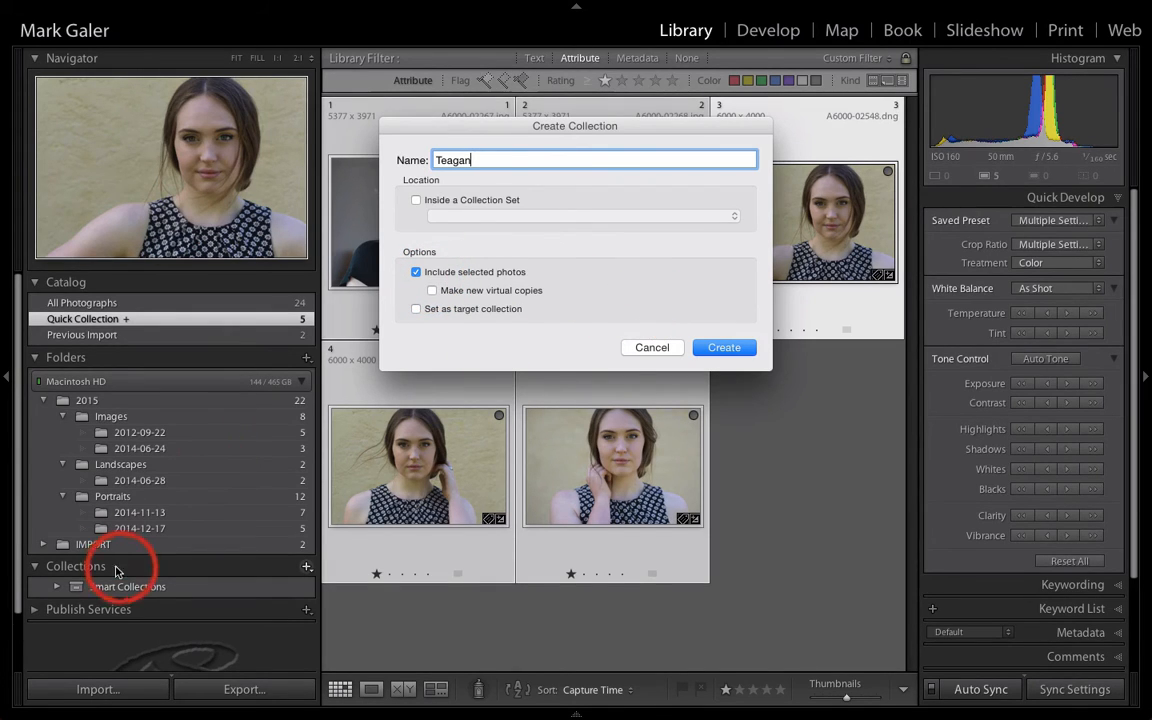
click(724, 348)
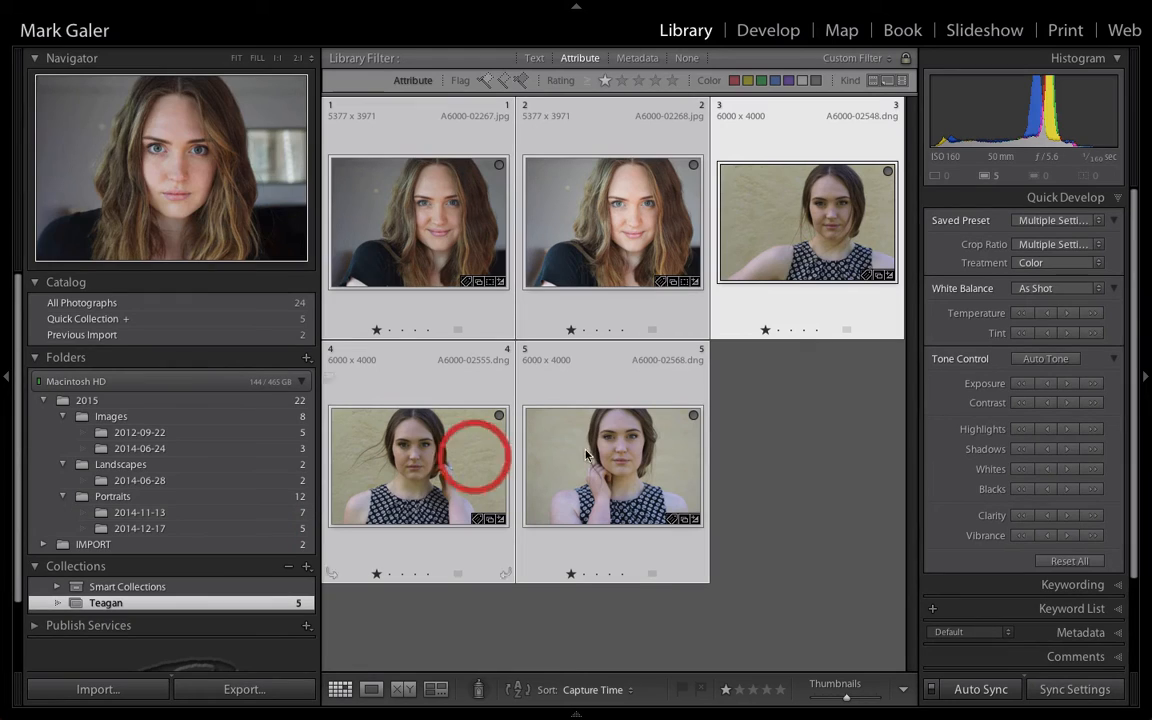
- Deselect all photos and create an empty collection named Landscapes outside any collection set
click(780, 430)
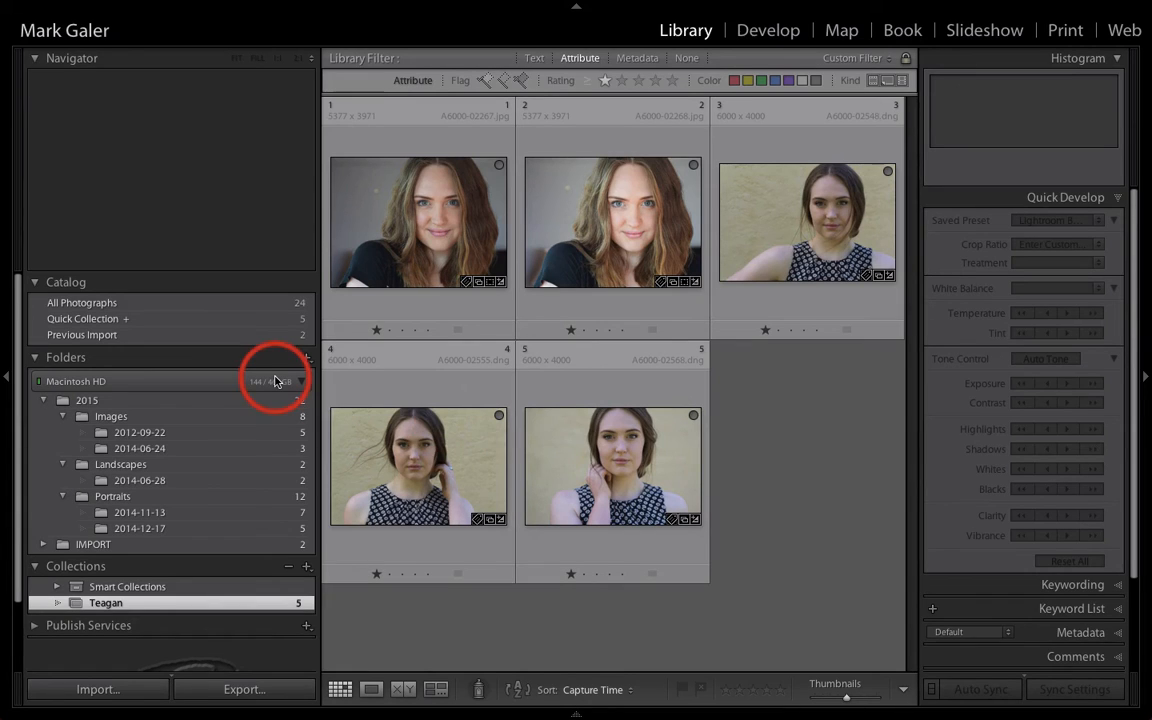
mouse_move(276, 381)
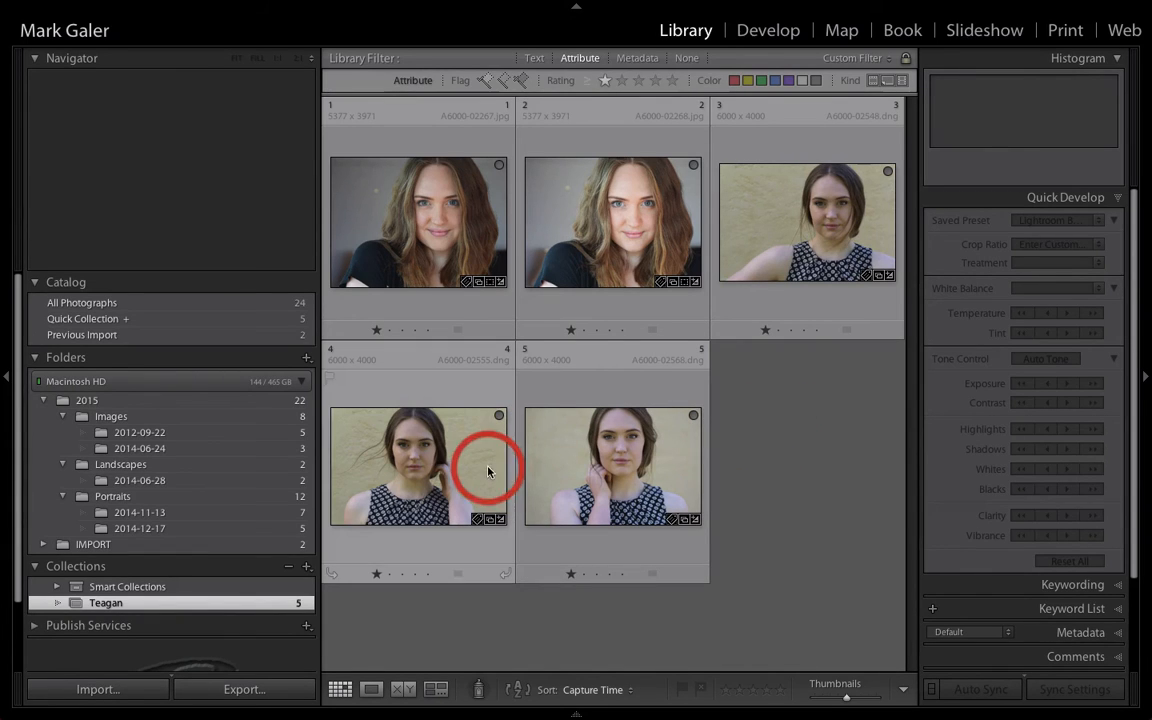
click(307, 567)
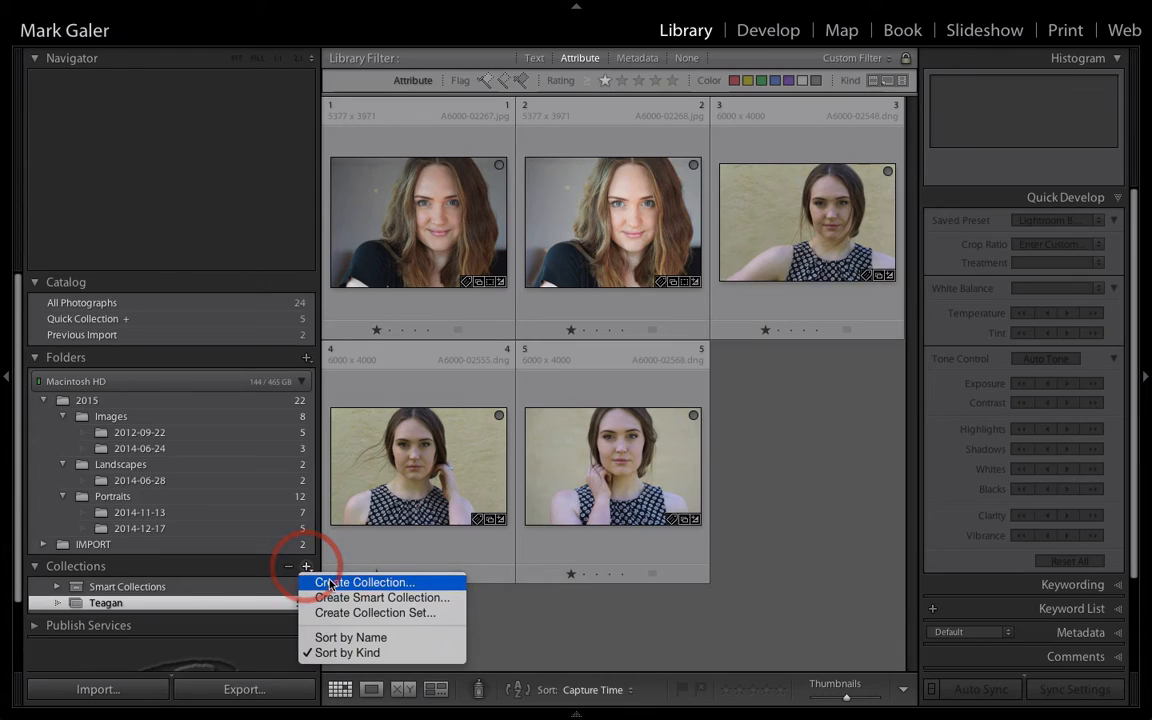
click(322, 582)
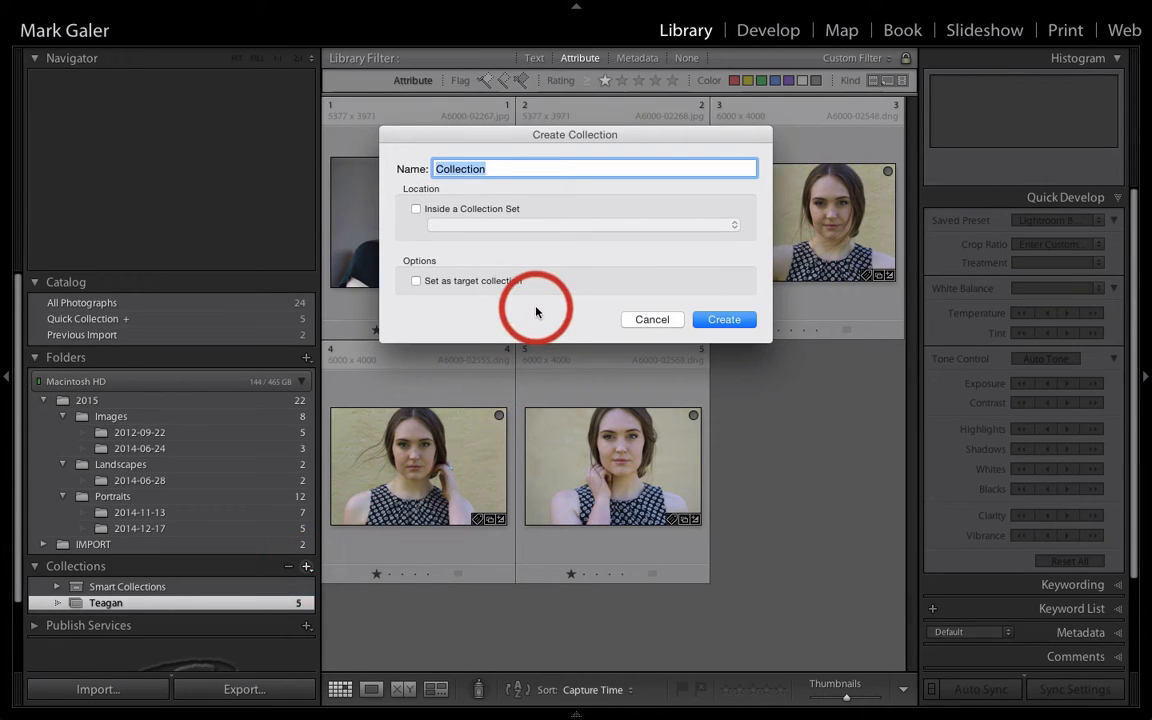
text(Landscapes)
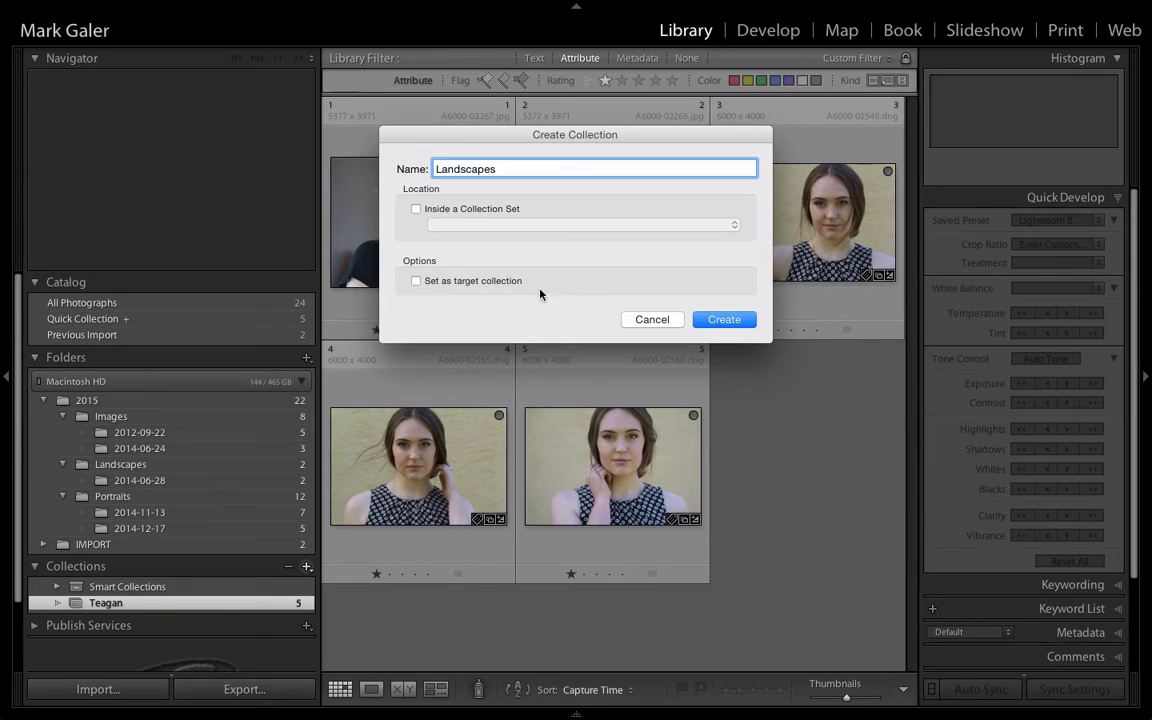
click(548, 269)
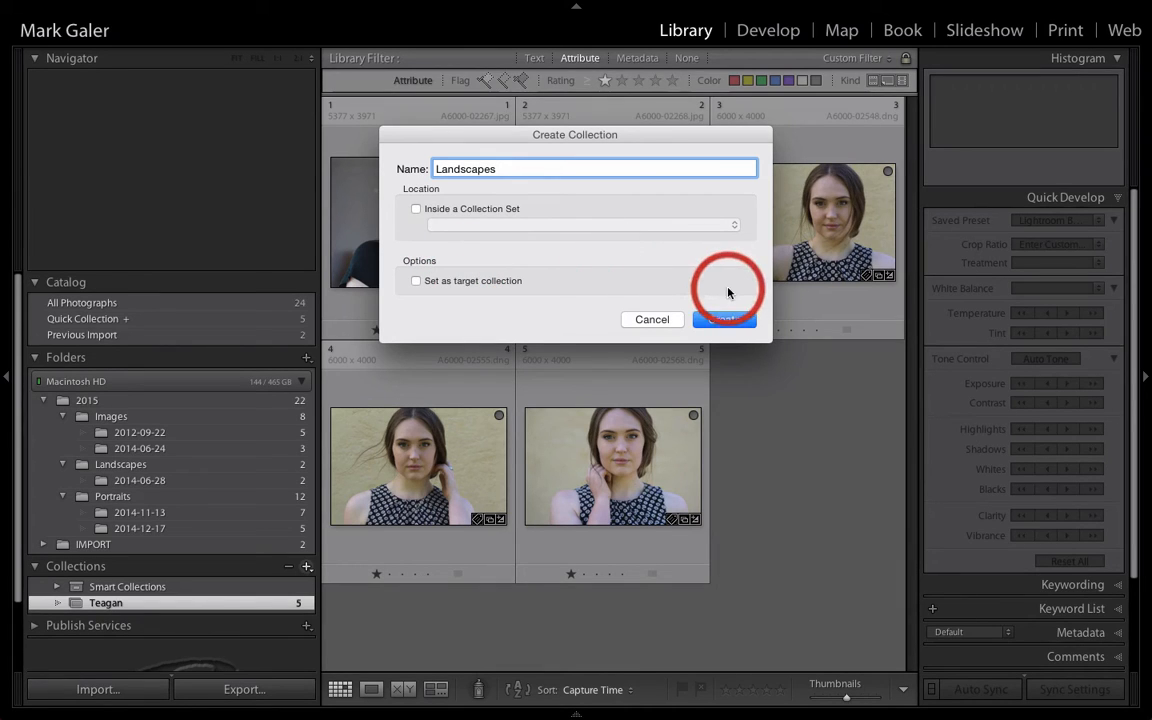
click(726, 319)
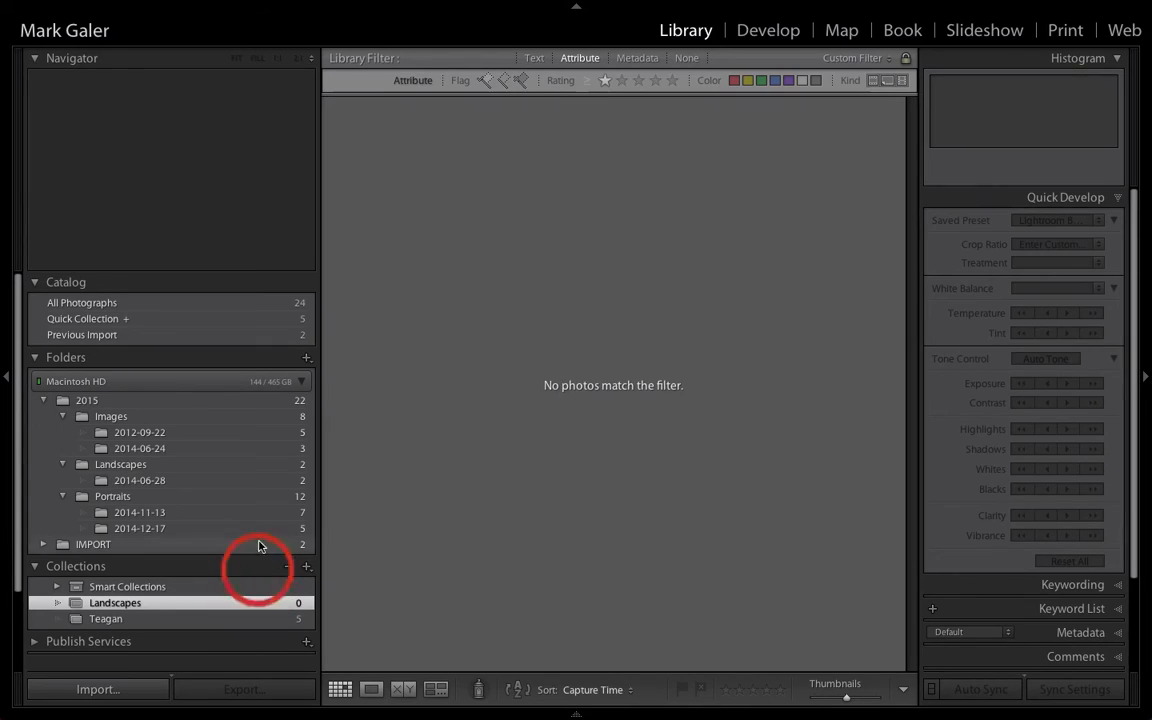
- Open the 2014-06-28 folder under Landscapes and clear the one-star rating filter
click(240, 487)
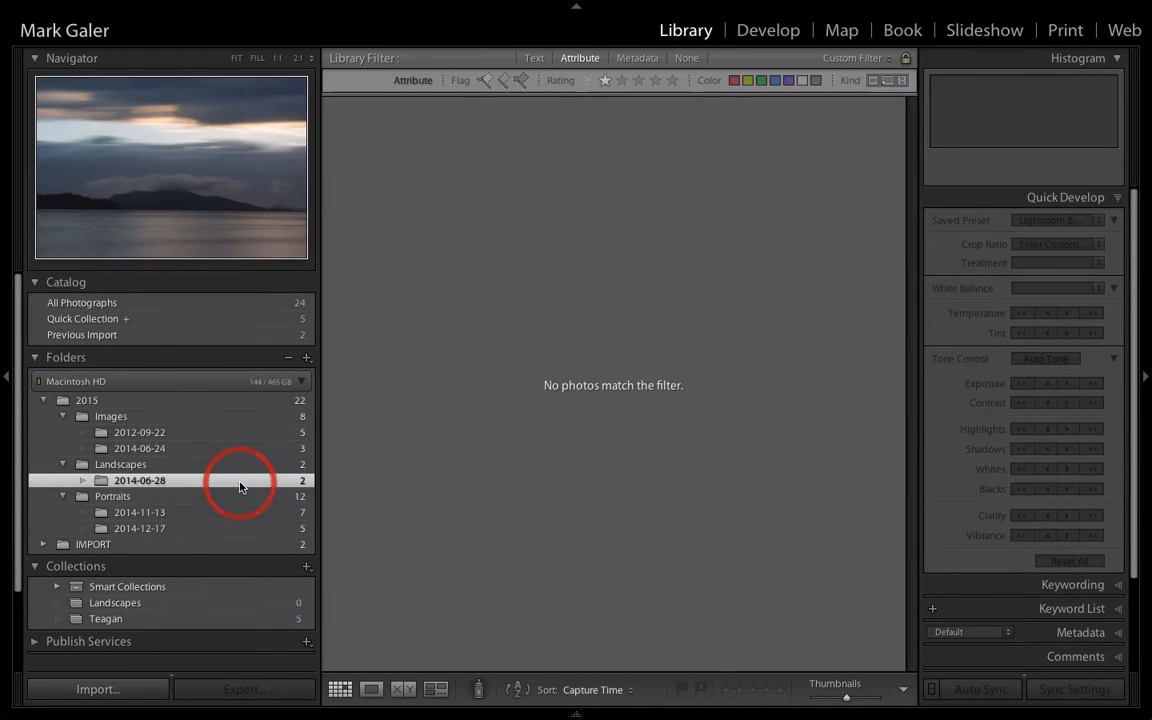
click(642, 171)
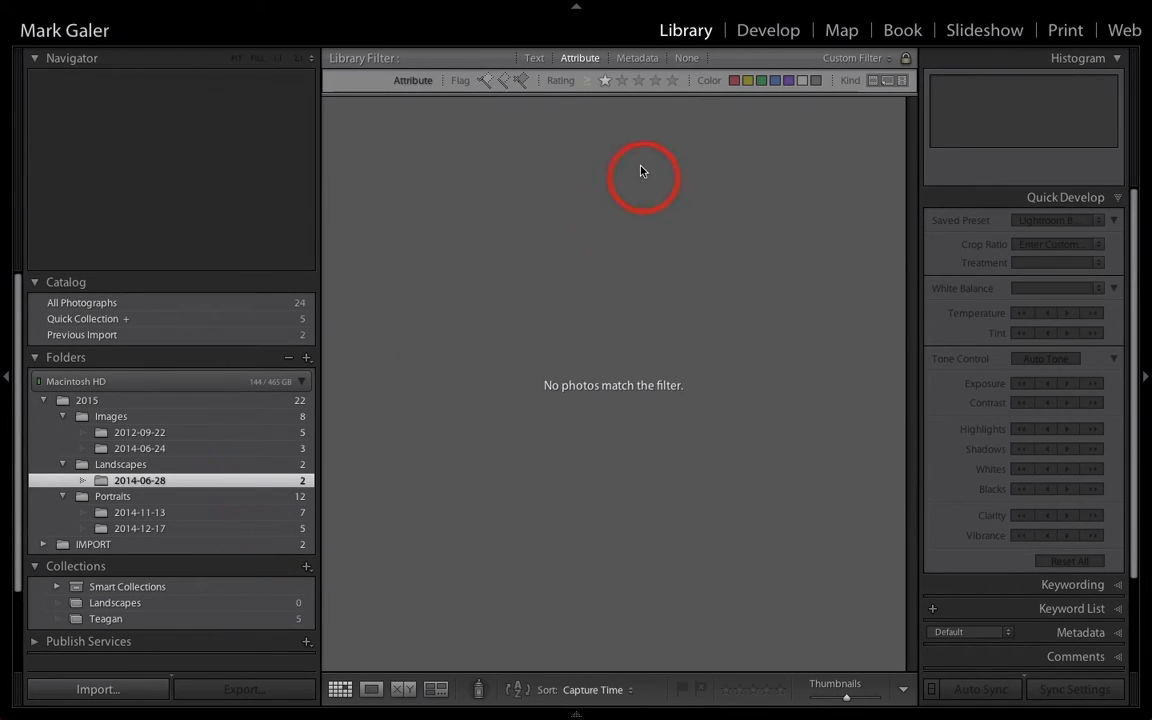
click(604, 82)
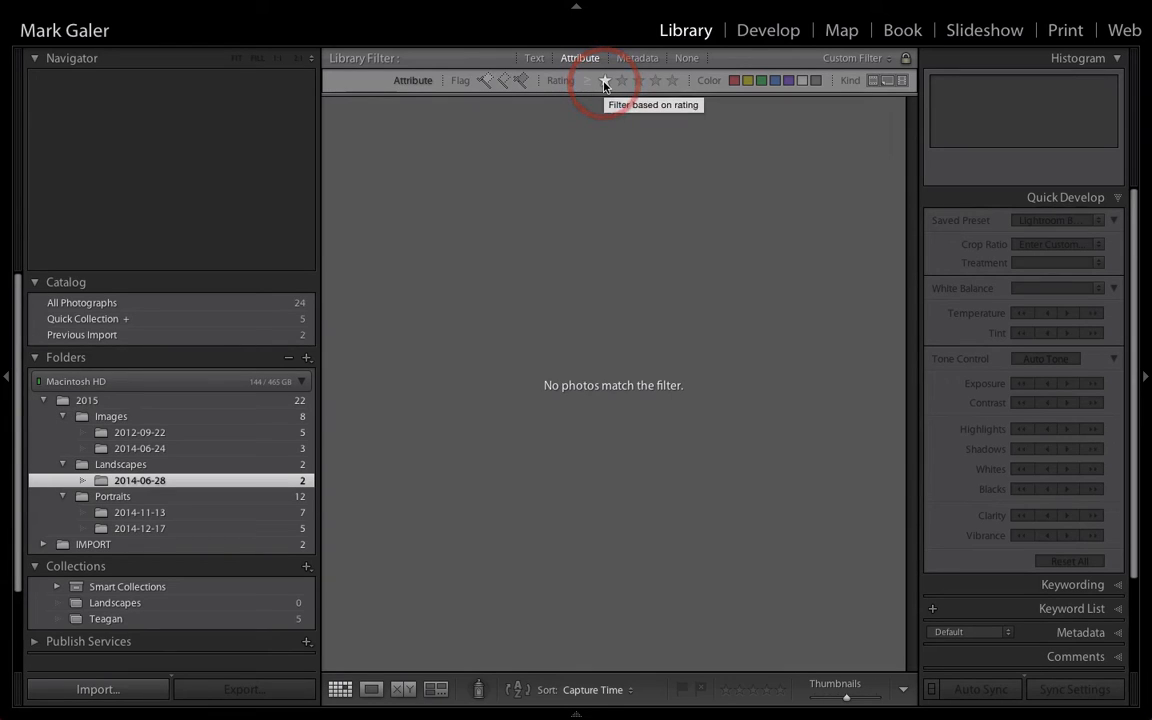
click(604, 82)
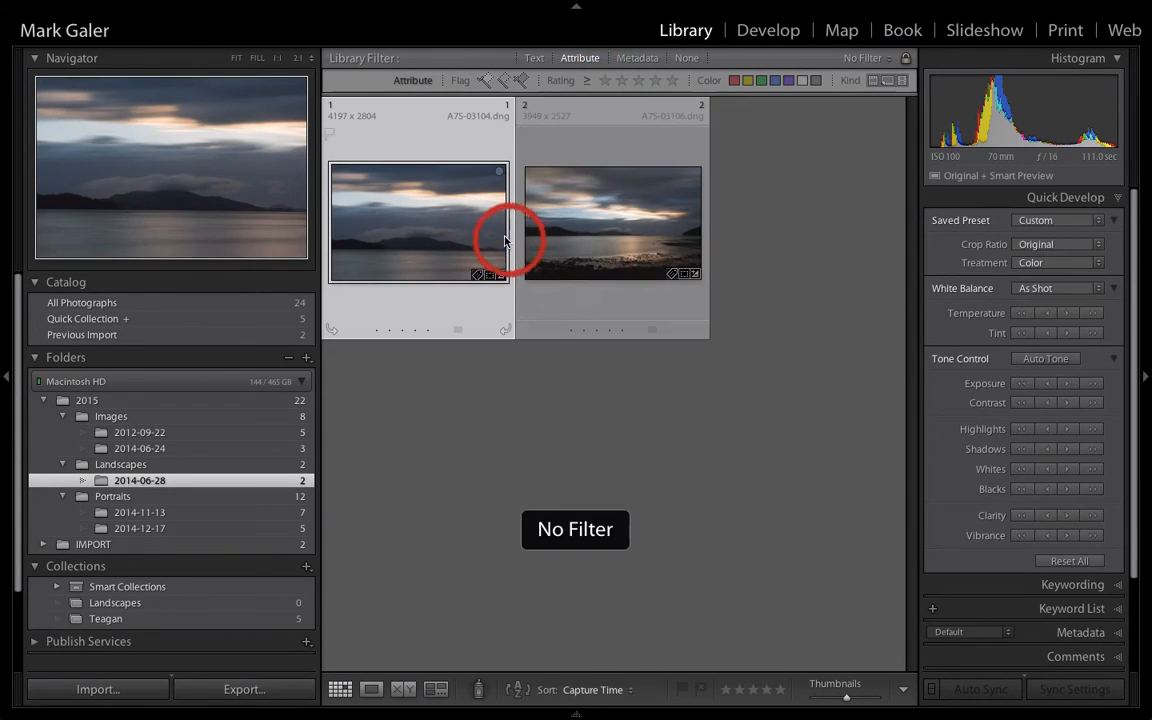
- View A7S-03104.dng enlarged, return to the grid and add the photo to the Landscapes collection
double_click(443, 218)
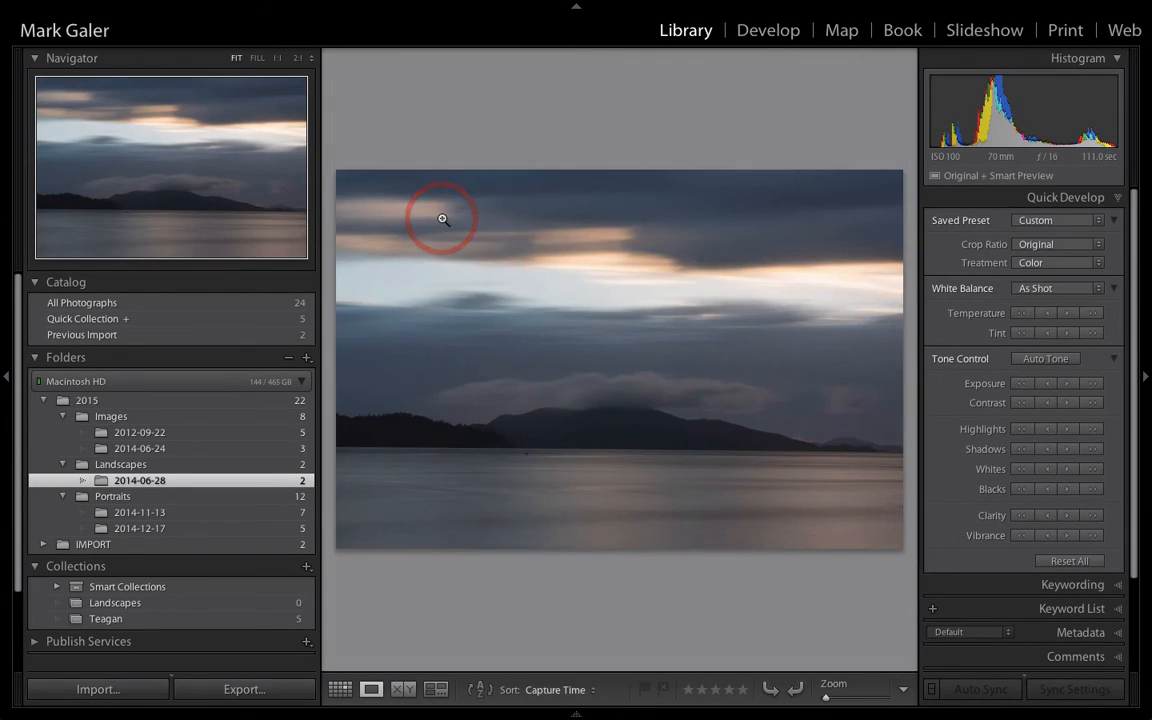
click(1095, 538)
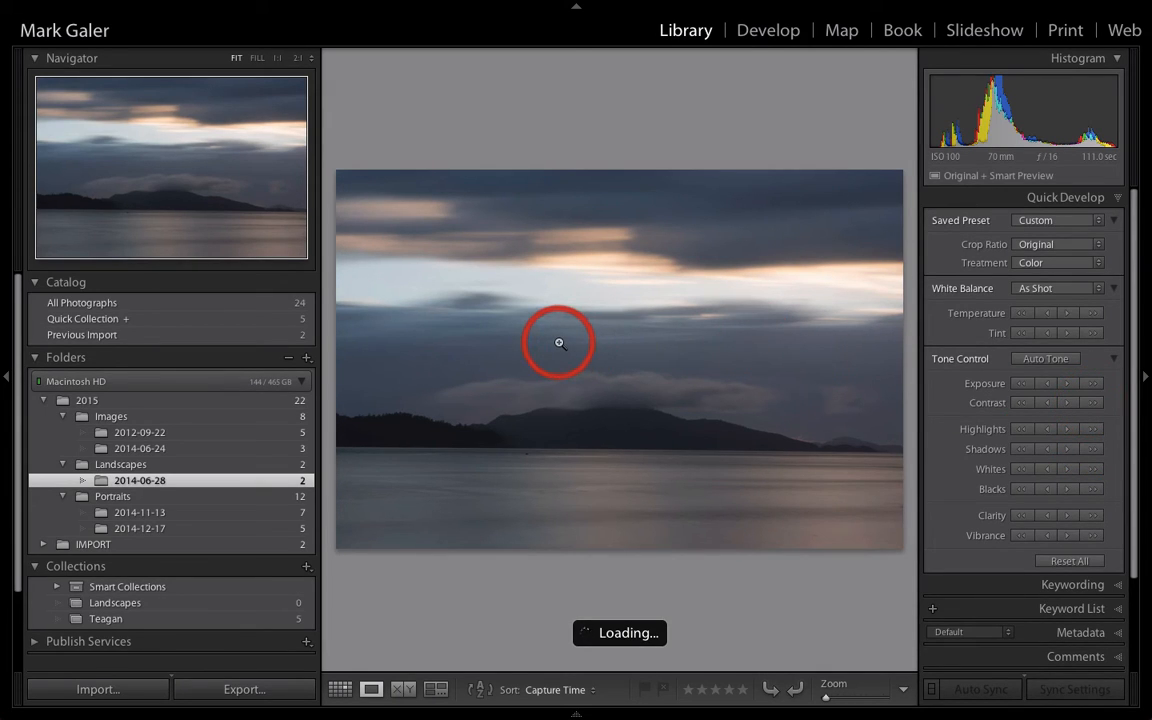
key(g)
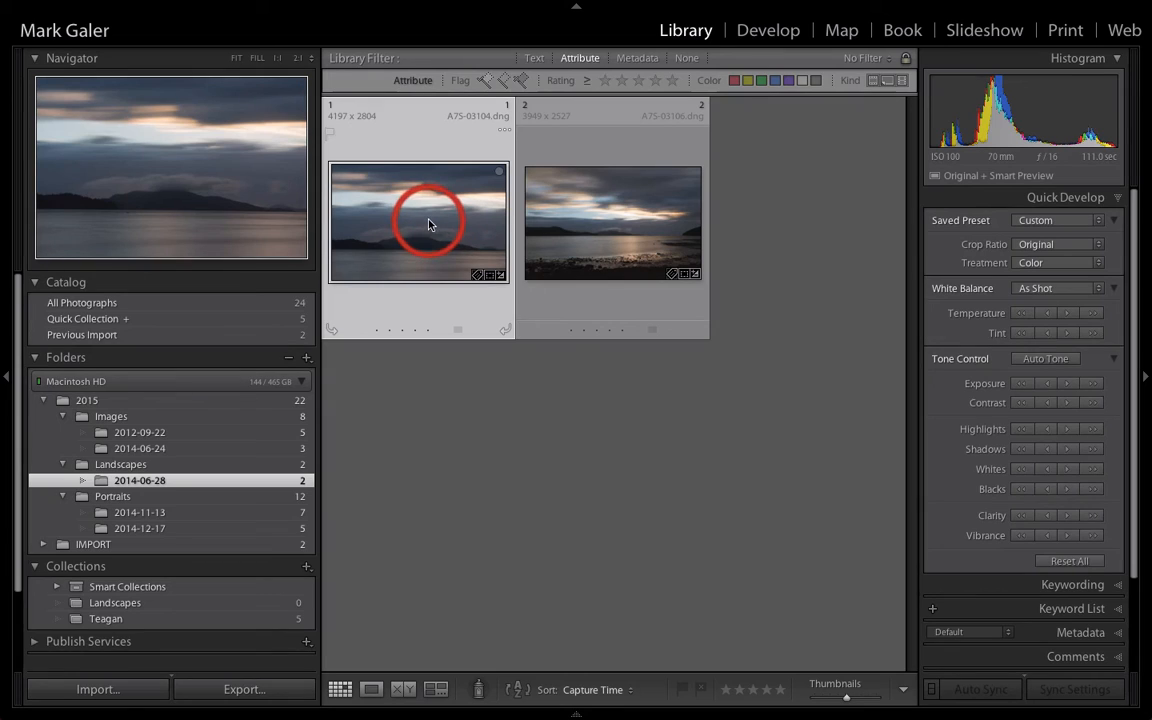
drag(424, 216, 181, 607)
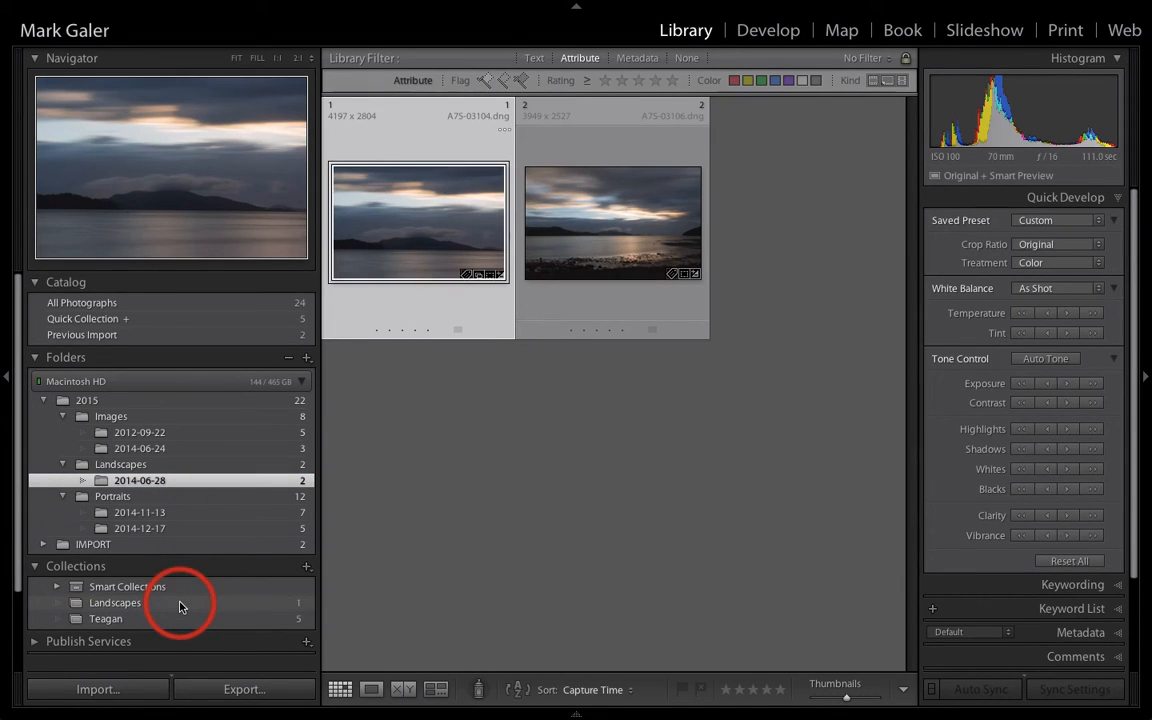
- Add A99-00284.dng from the Images folder to the Landscapes collection
click(265, 448)
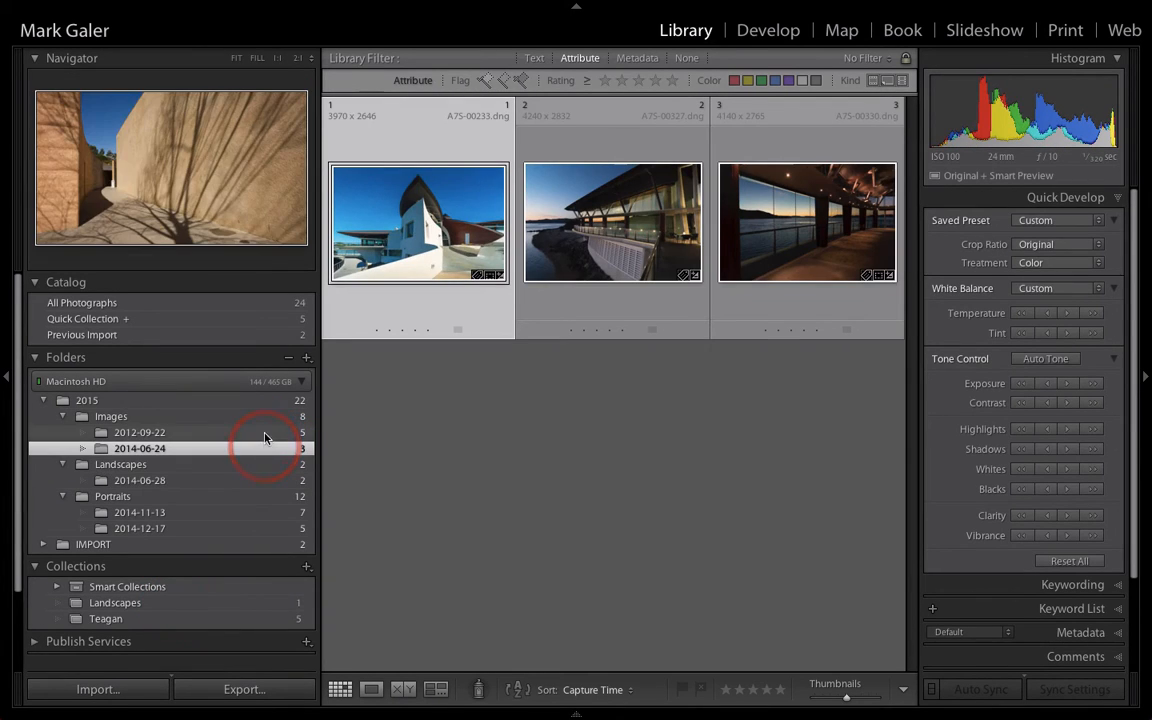
click(263, 418)
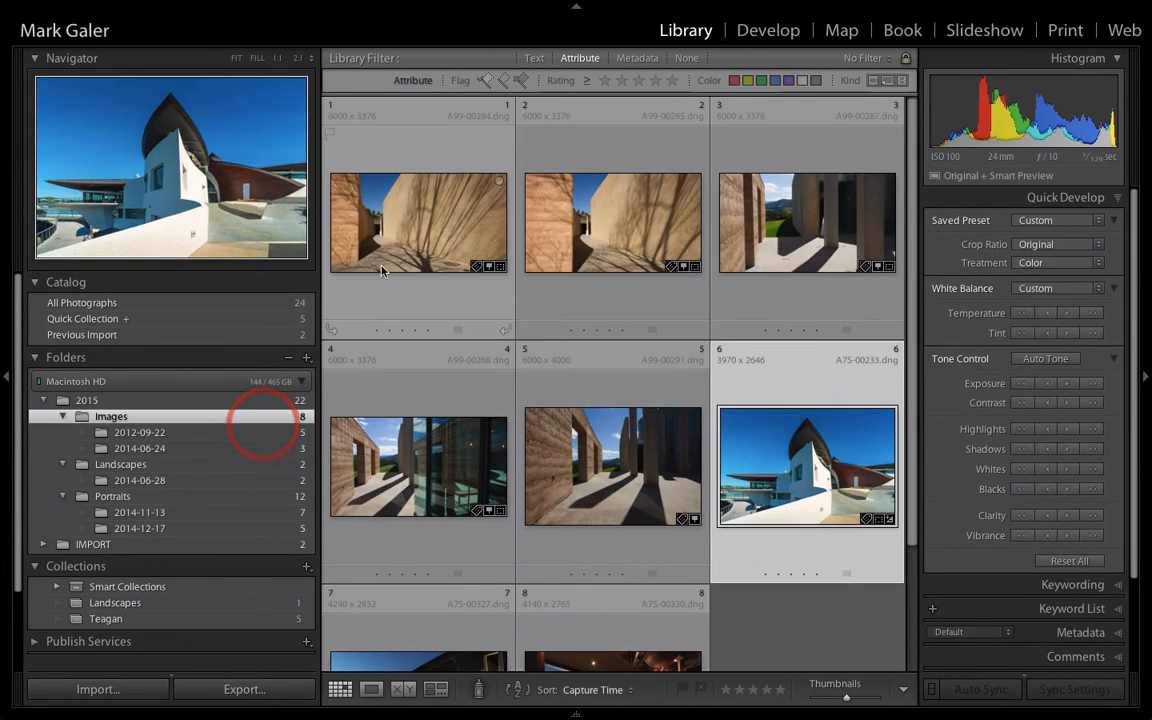
click(424, 228)
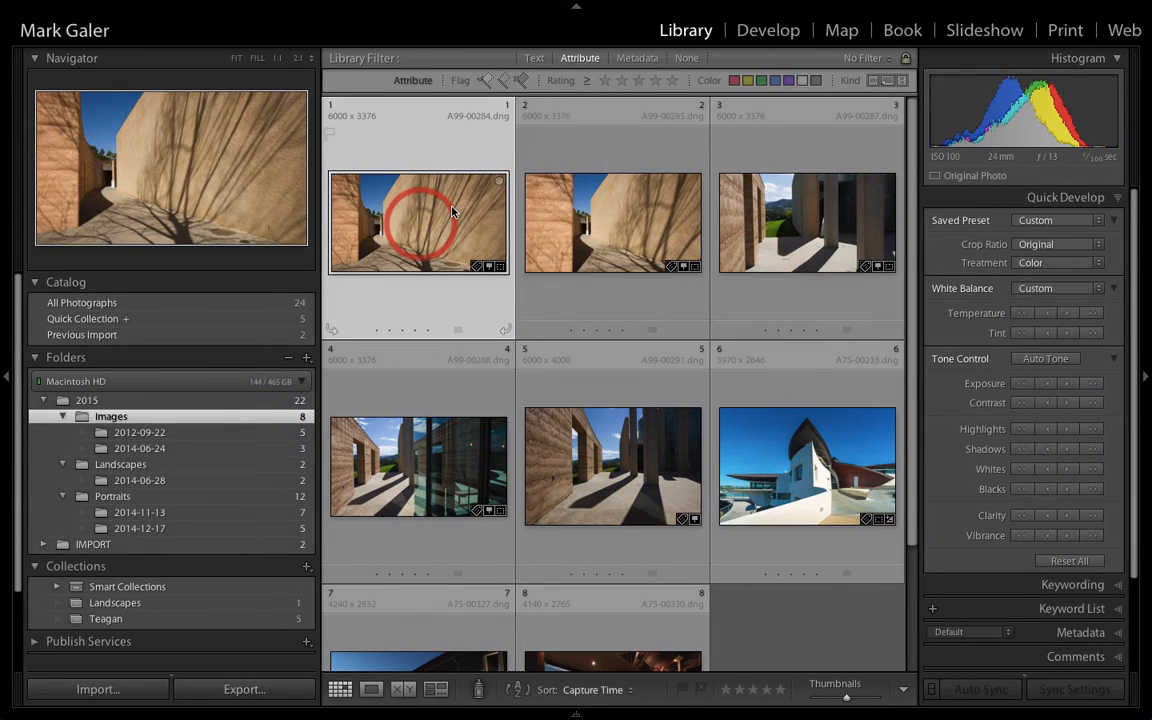
drag(451, 215, 175, 603)
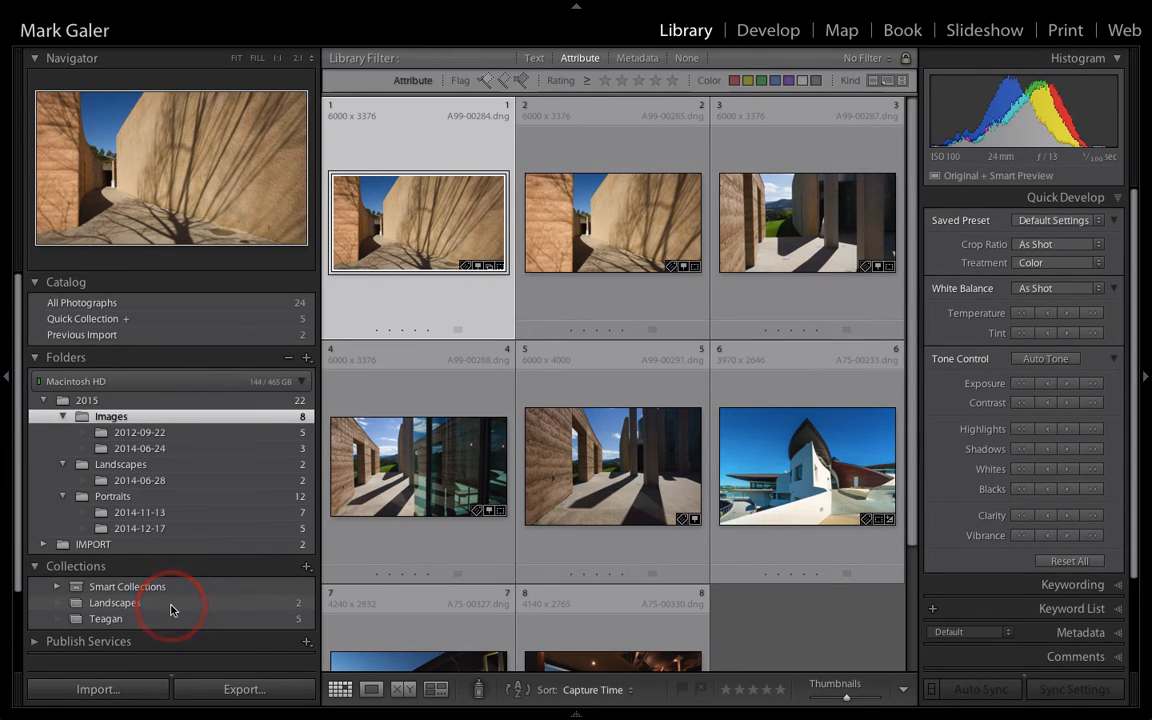
- Review the contents of the Landscapes collection and the model's portrait collection, selecting A6000-02568.dng
click(115, 603)
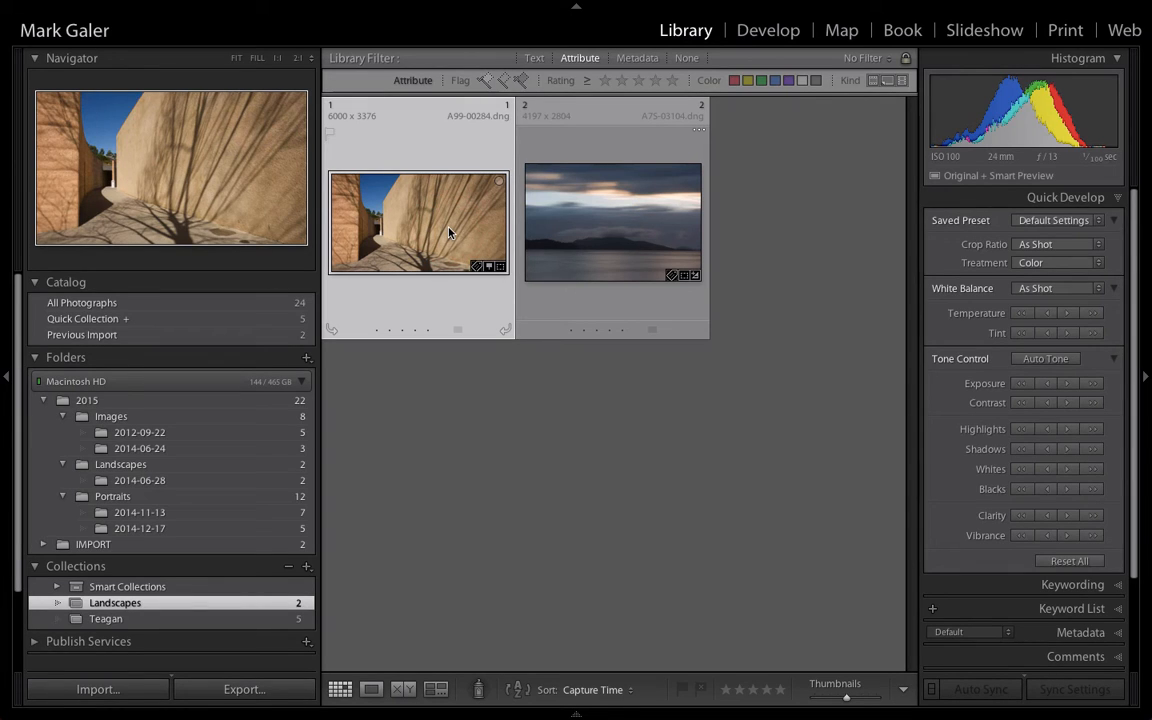
click(411, 258)
click(396, 292)
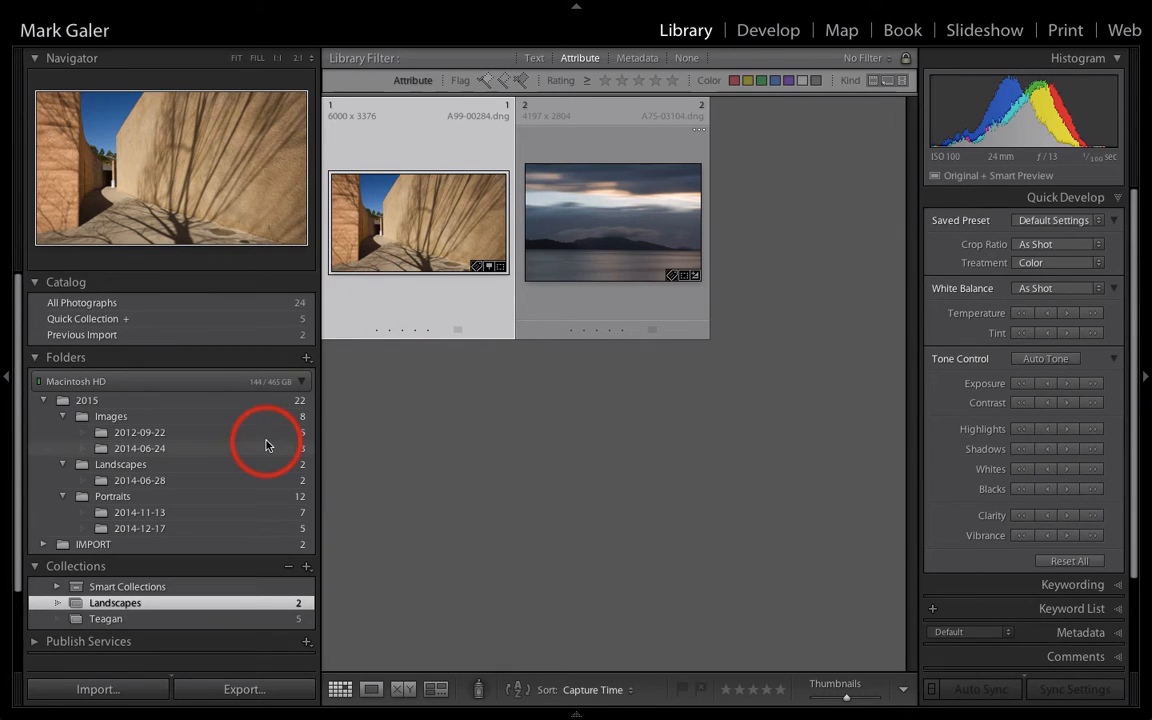
click(226, 620)
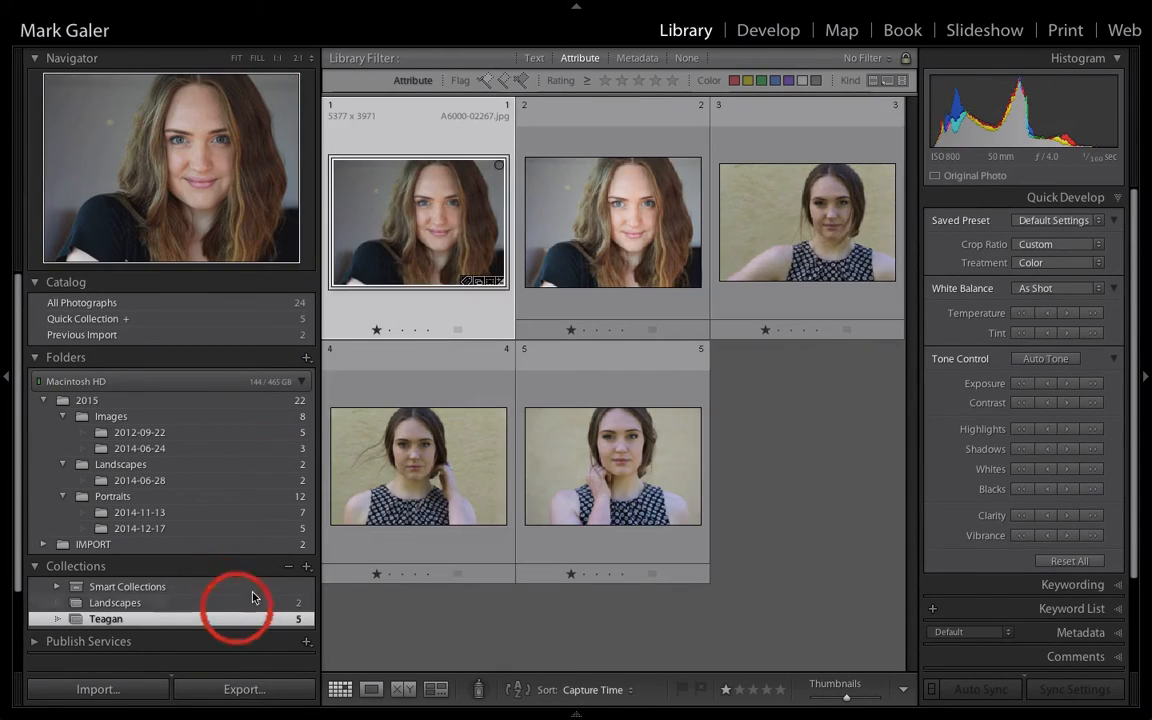
click(575, 464)
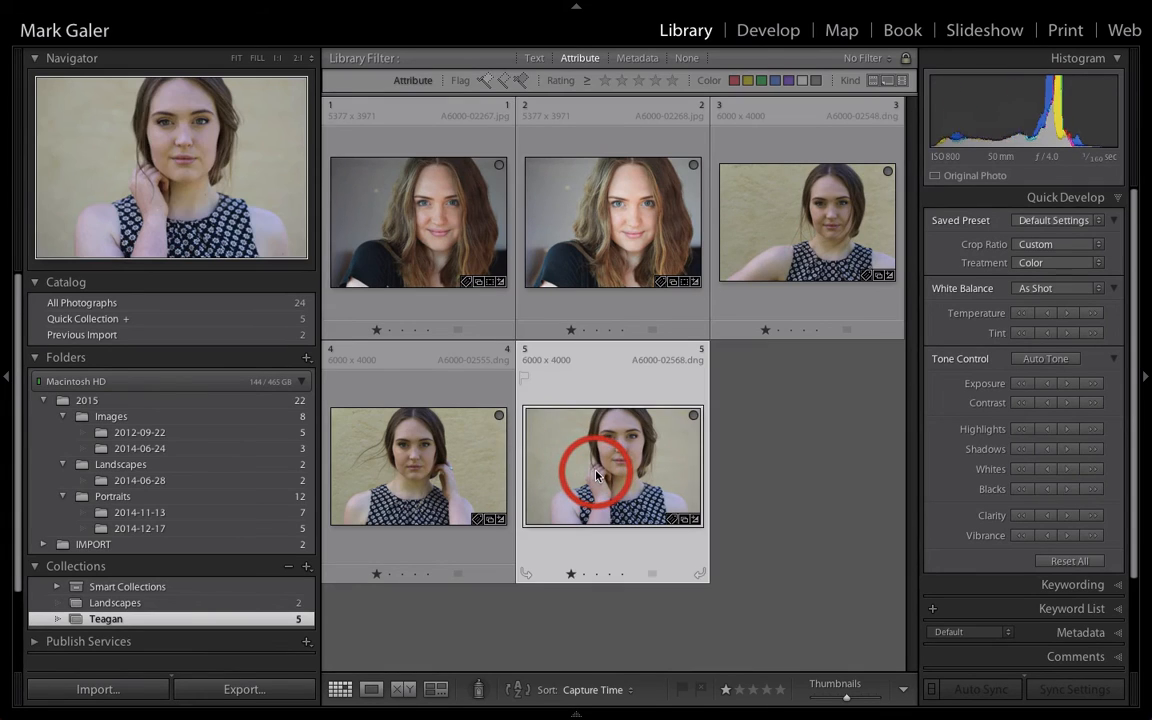
- Open A6000-02568.dng enlarged, raise its exposure by two small Quick Develop increments and set the treatment to Black & White
double_click(602, 470)
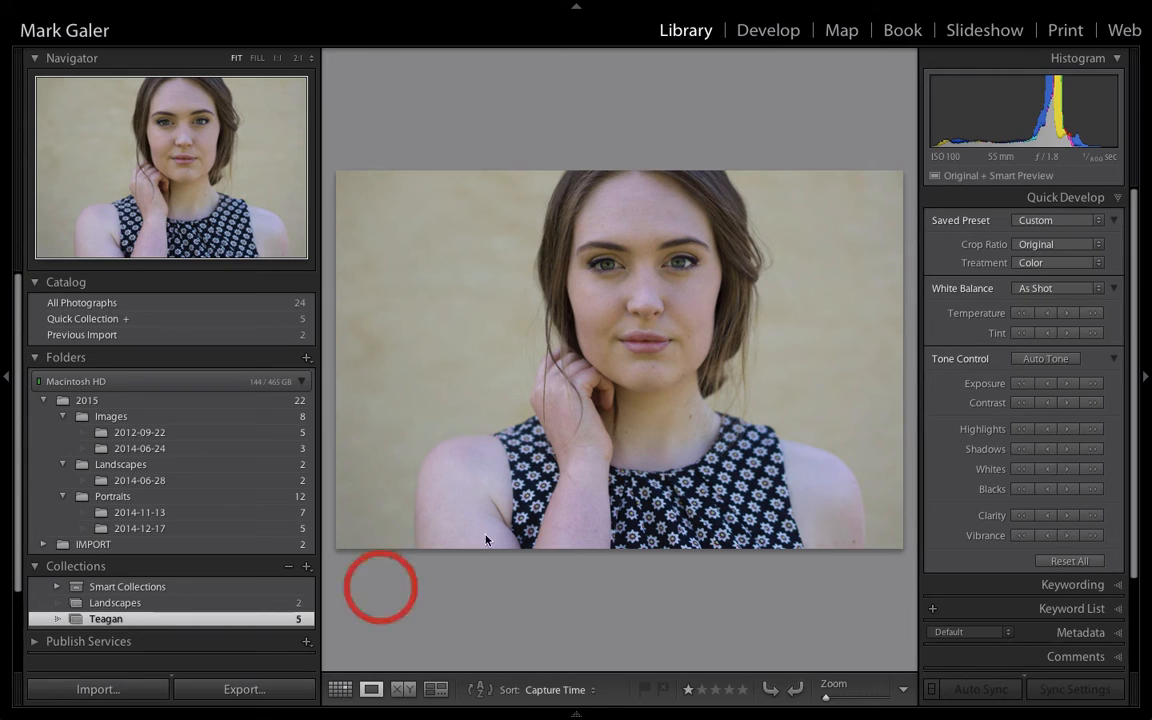
click(1068, 384)
click(1068, 384)
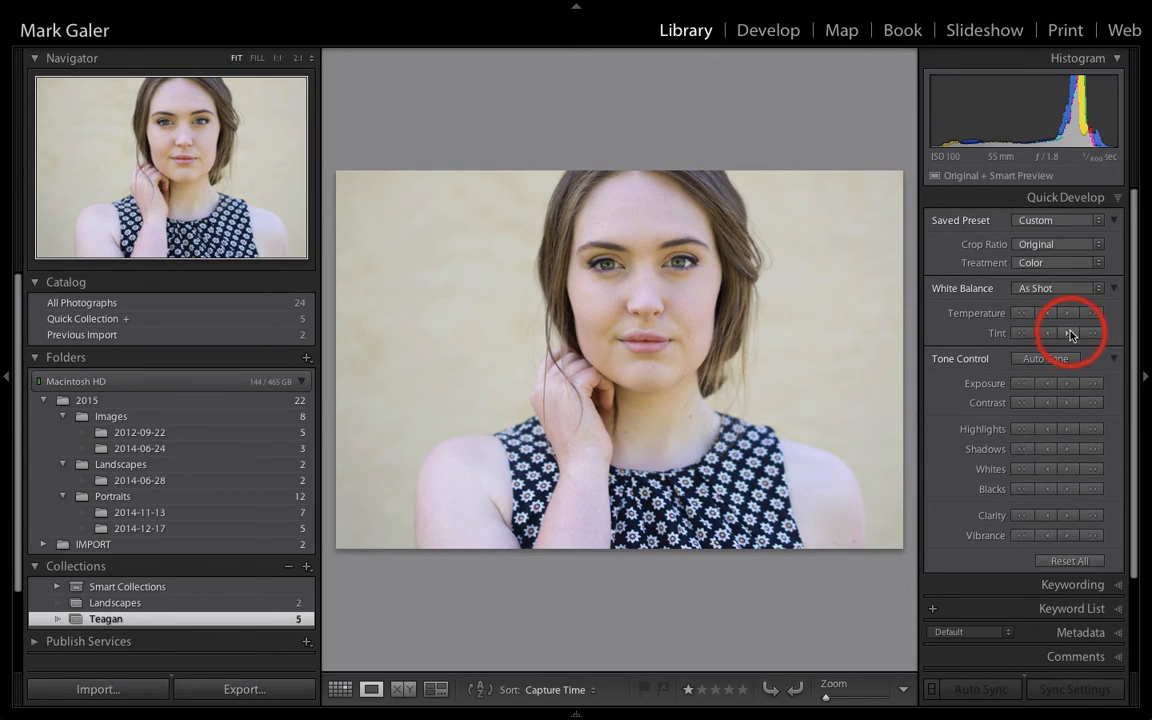
click(1099, 264)
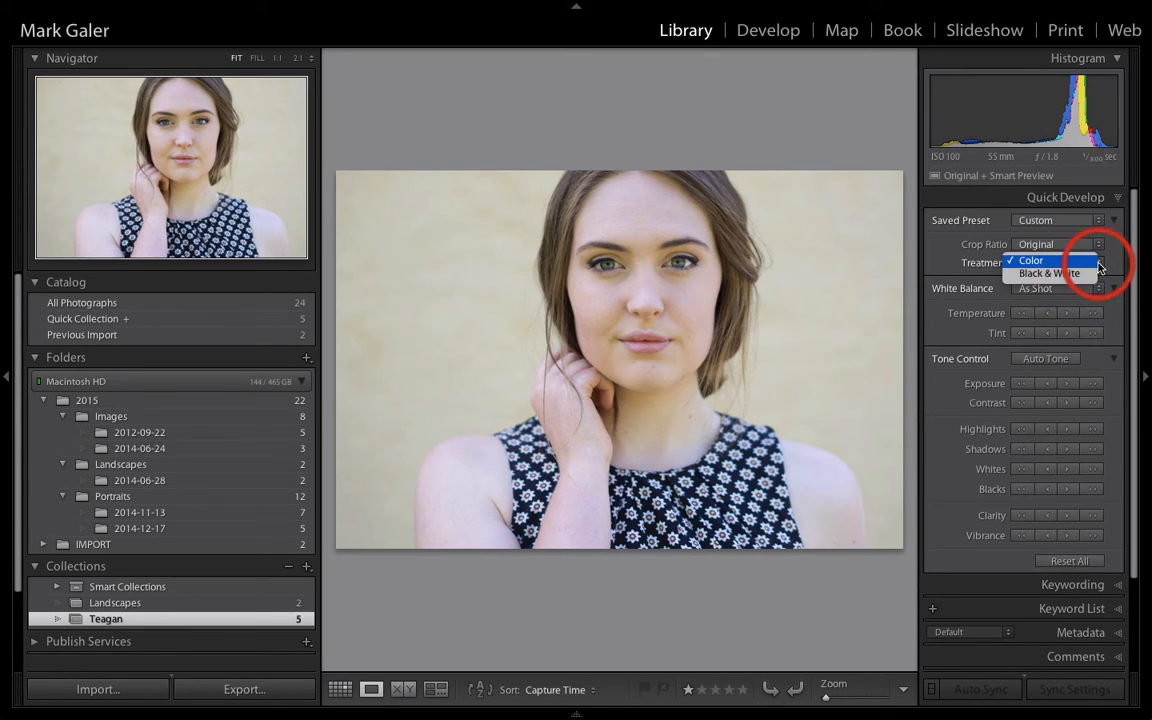
click(1008, 274)
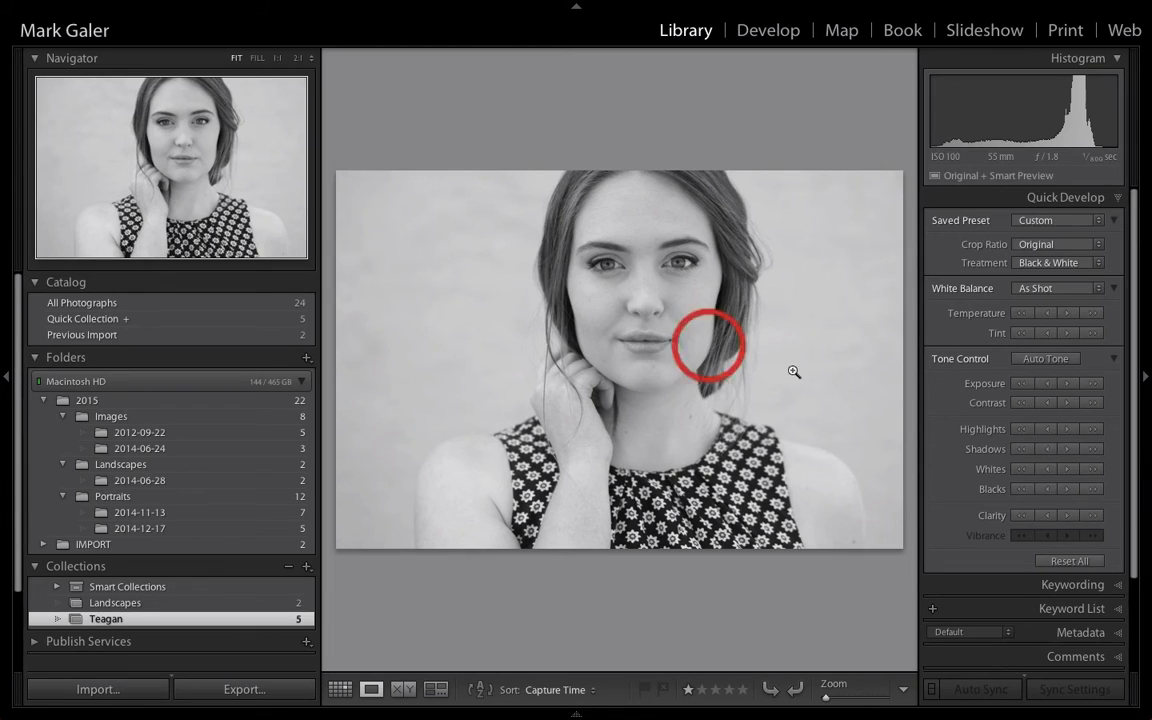
- Reset all Quick Develop adjustments on the portrait and undo that reset
click(1055, 562)
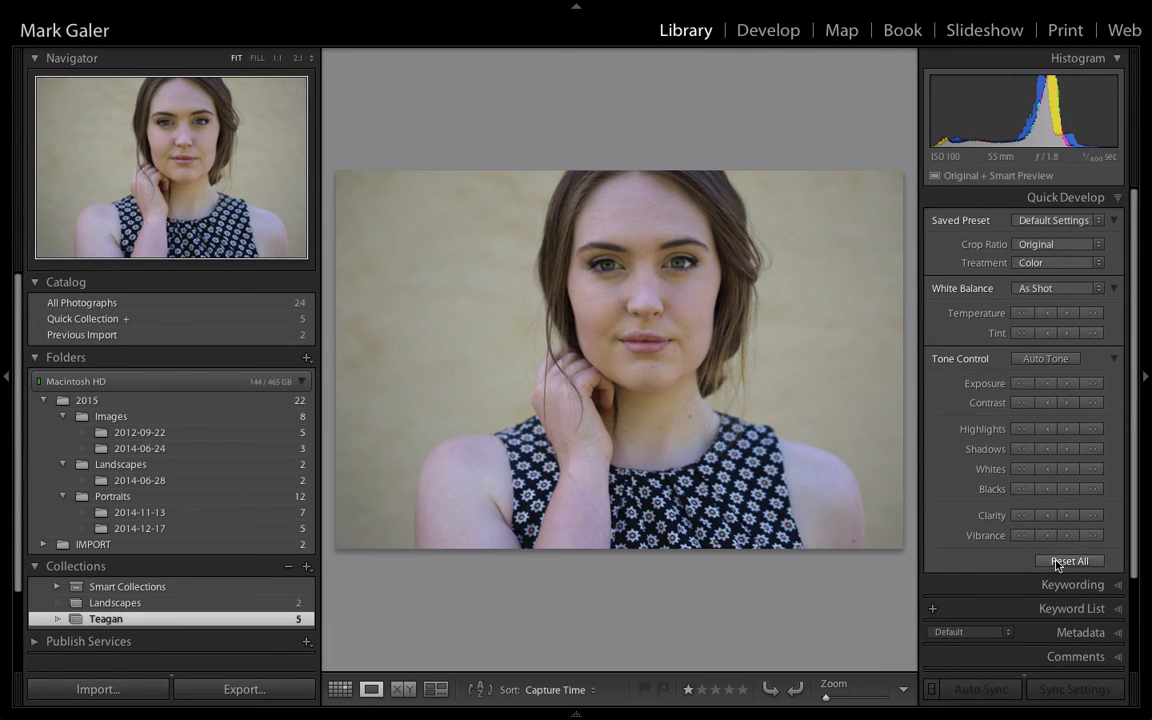
key(super+z)
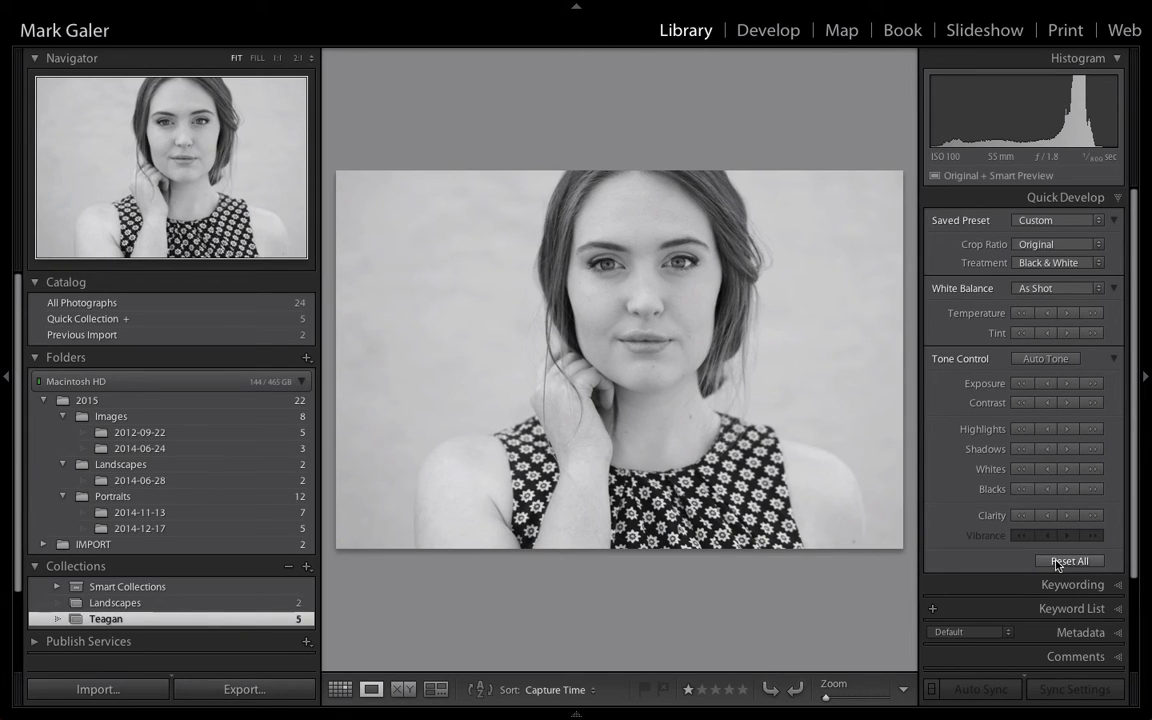
- Show the portrait's original file in Finder, preview A6000-02568.dng enlarged, and close the preview and the Finder window
right_click(662, 316)
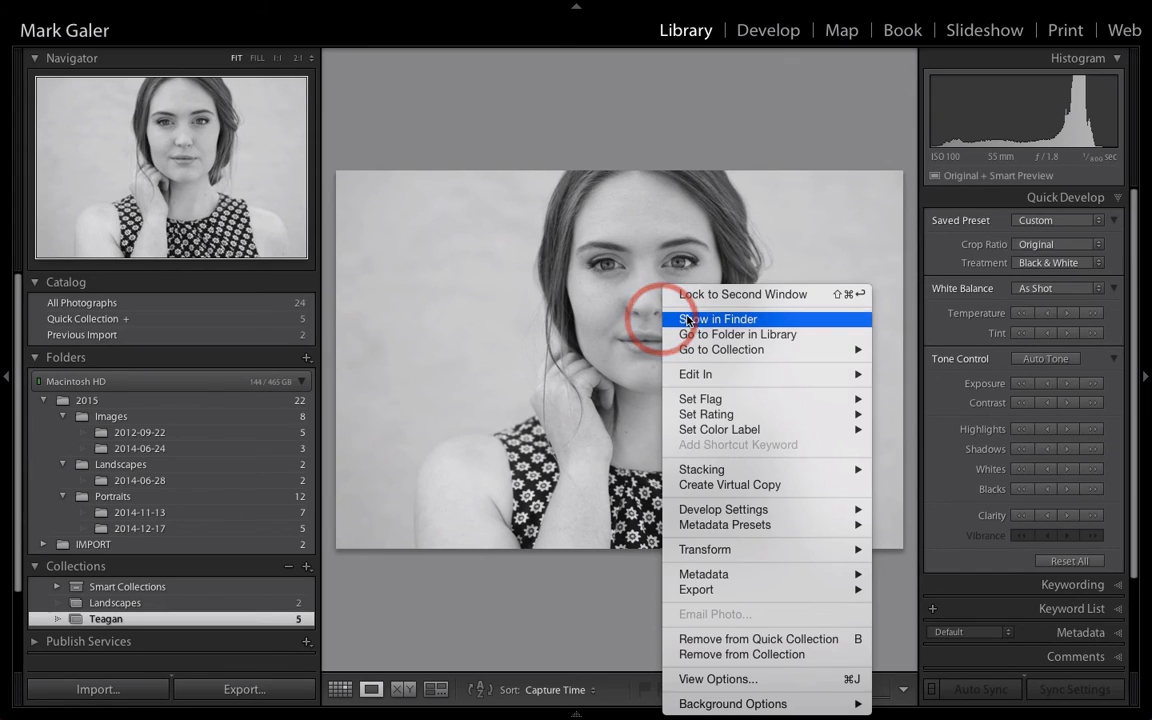
click(688, 320)
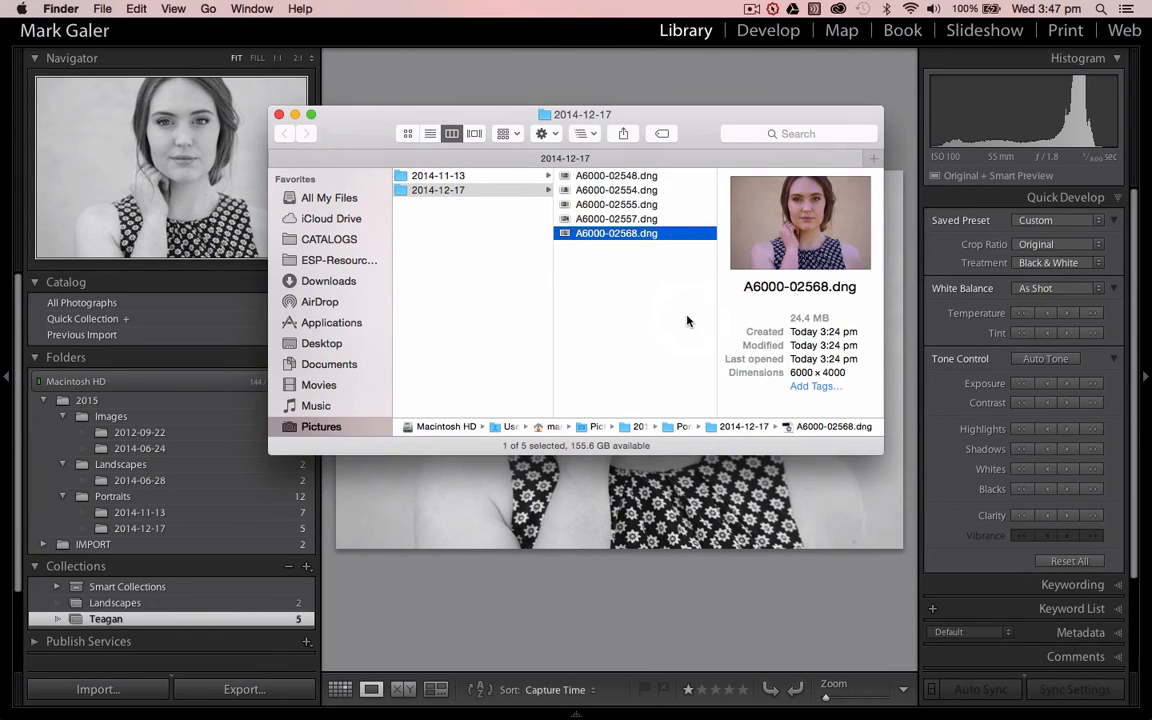
click(638, 278)
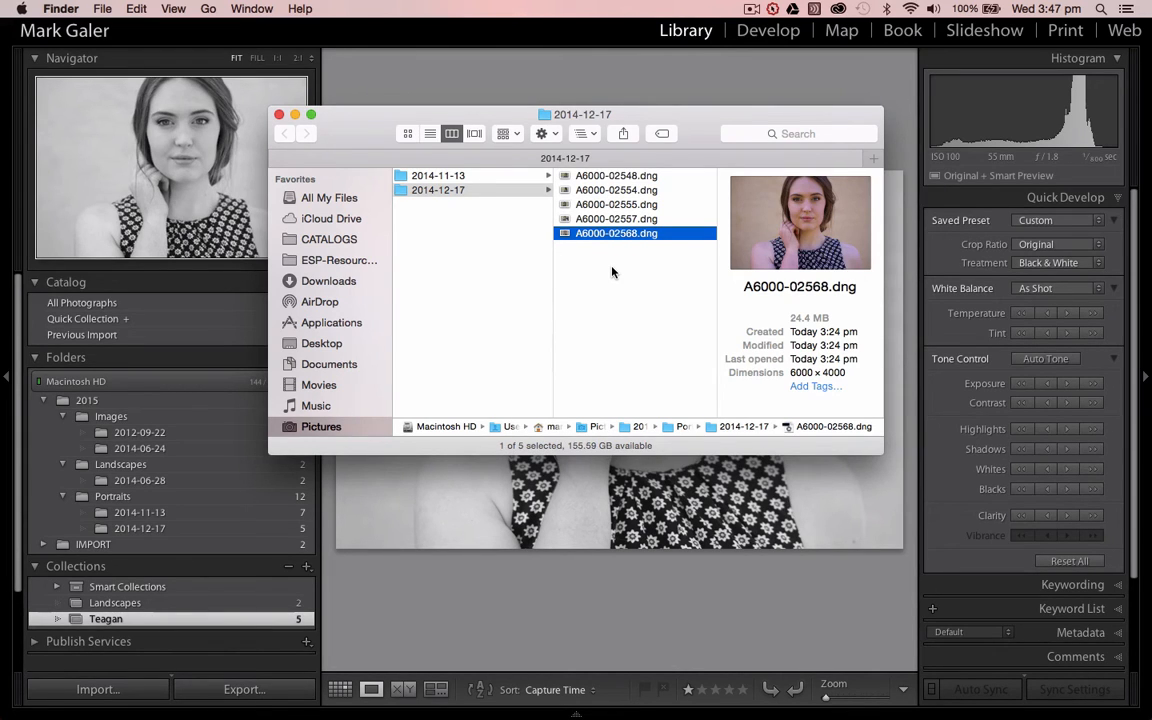
click(563, 235)
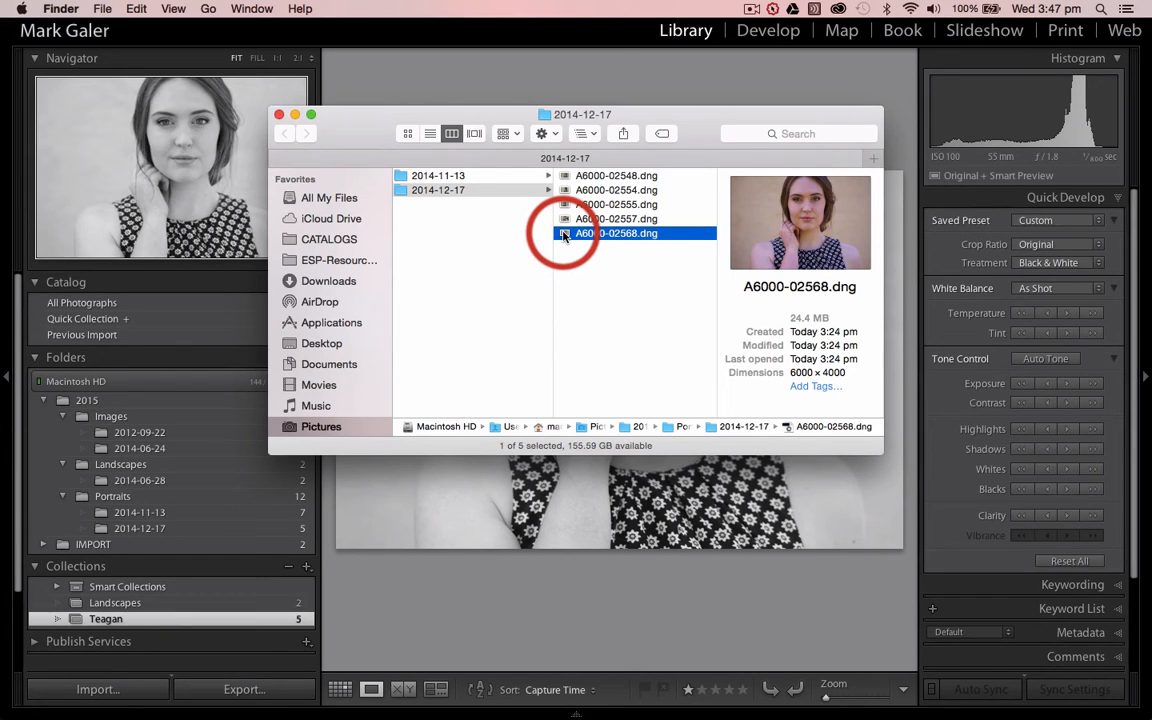
key(space)
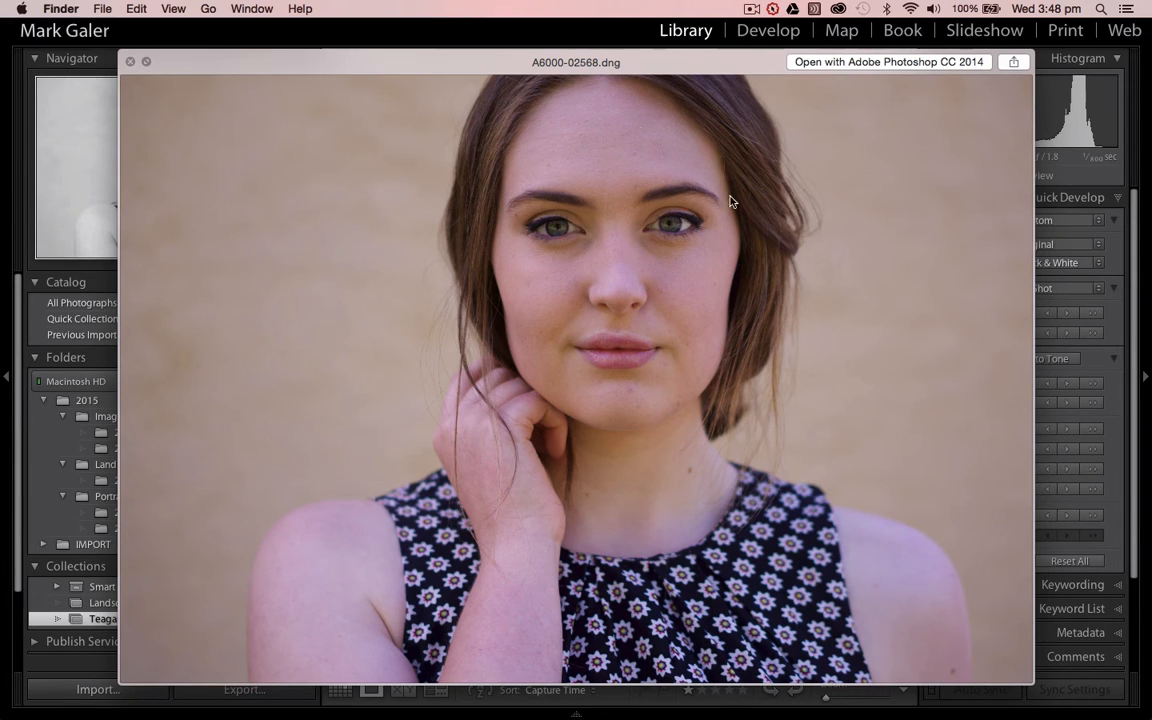
click(130, 60)
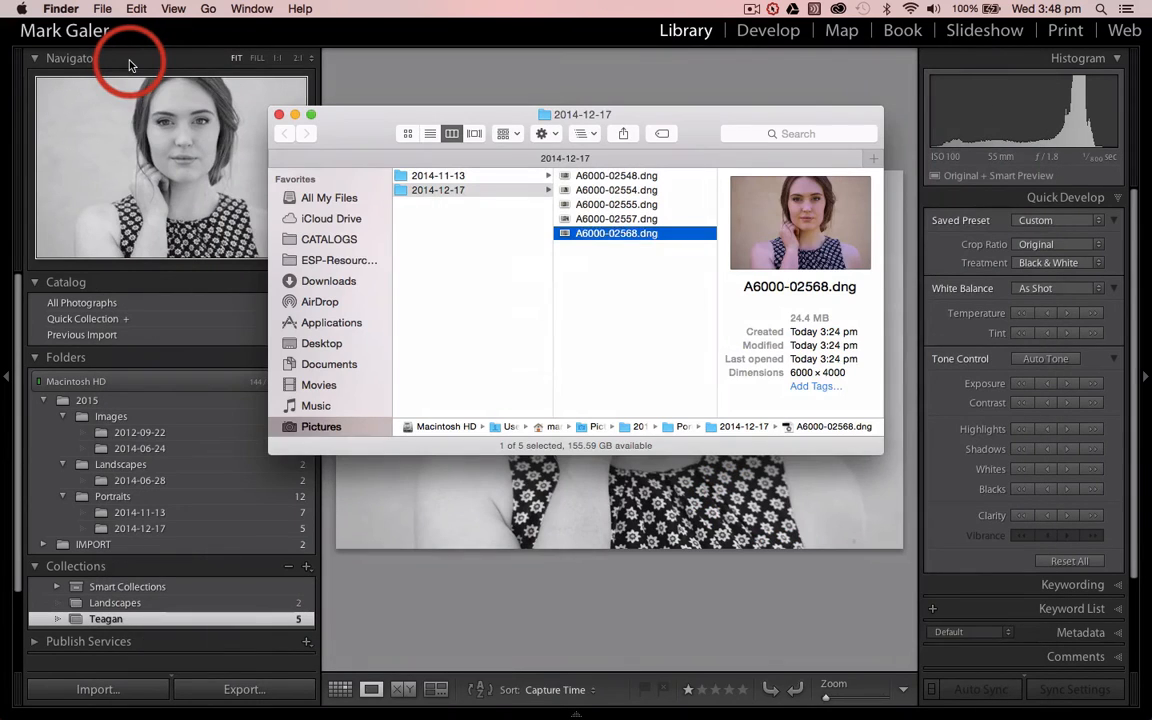
click(279, 115)
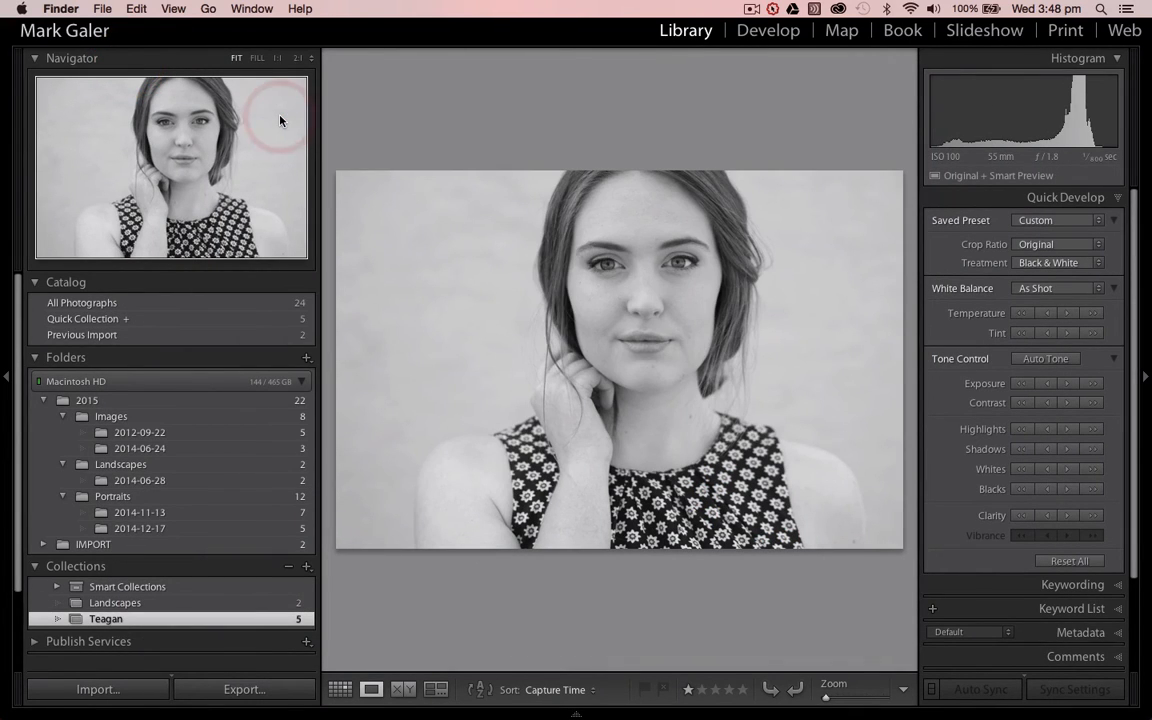
- Examine the external editing options offered for the black-and-white portrait without choosing one
right_click(470, 229)
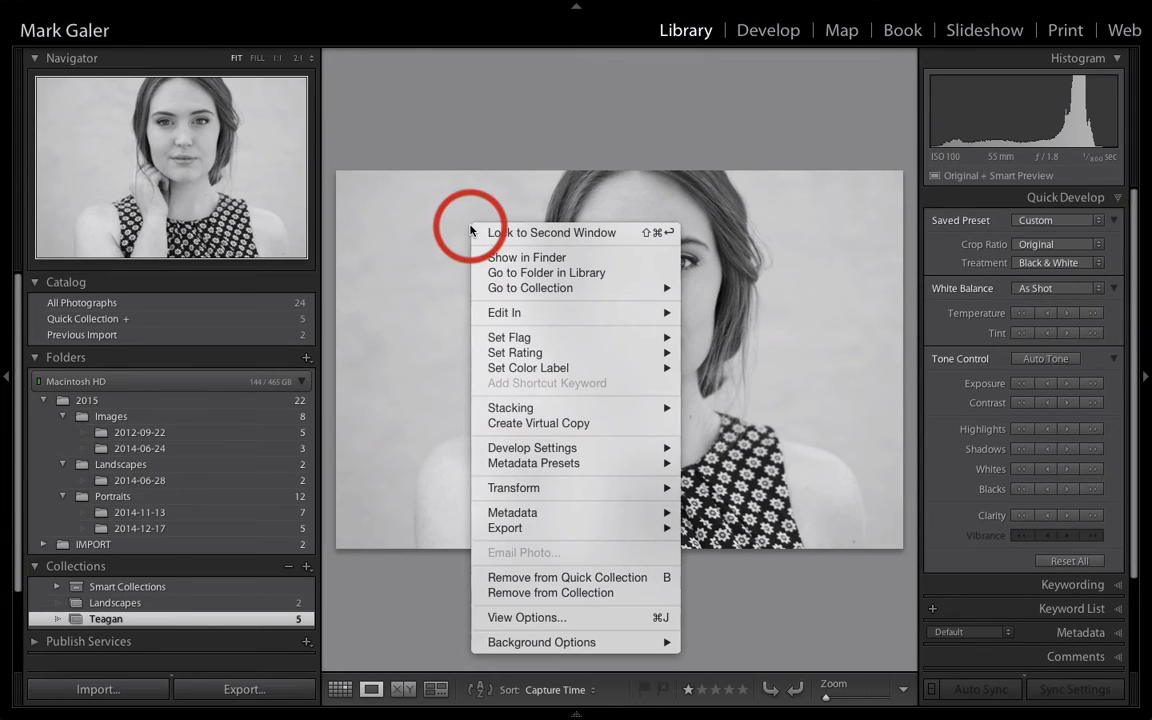
mouse_move(554, 316)
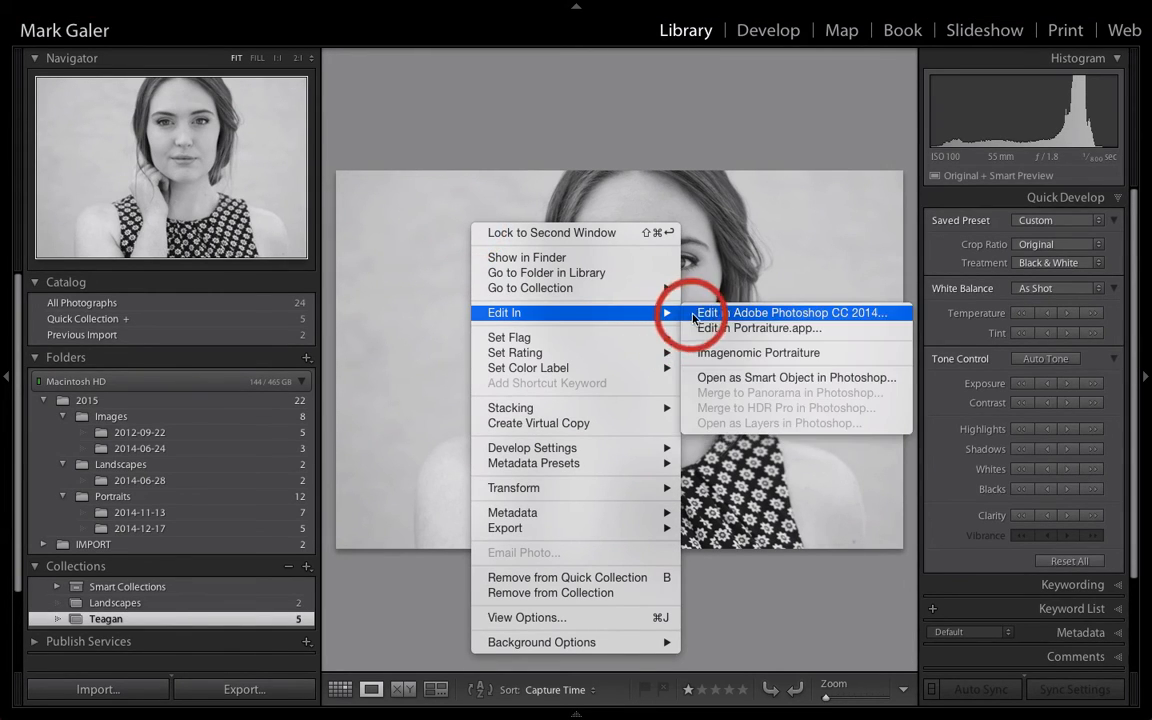
click(611, 143)
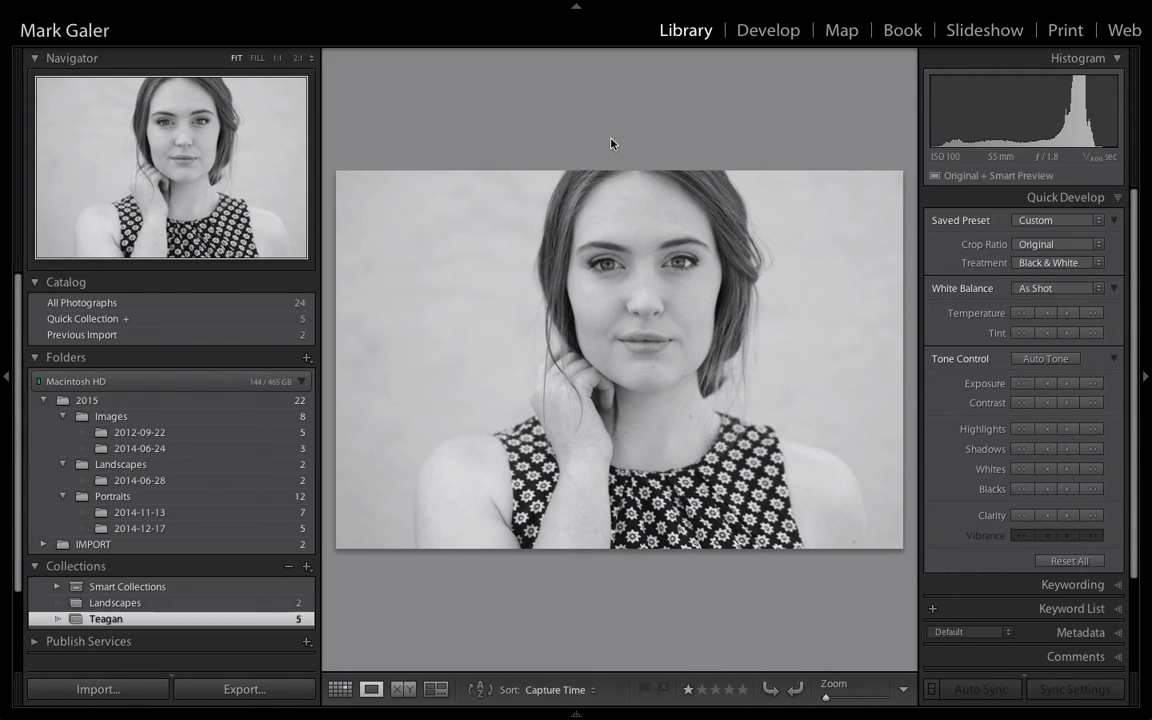
click(476, 258)
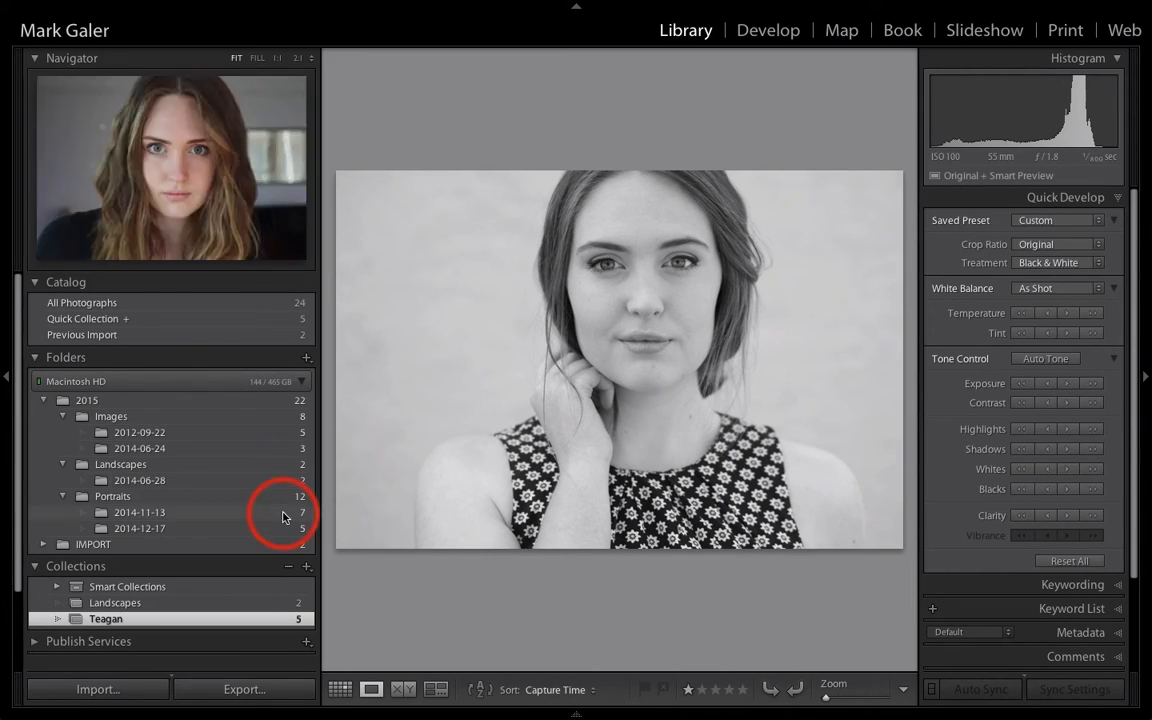
- Start exporting the portrait with the For Email (Hard Drive) preset and raise the JPEG quality to 90
click(227, 692)
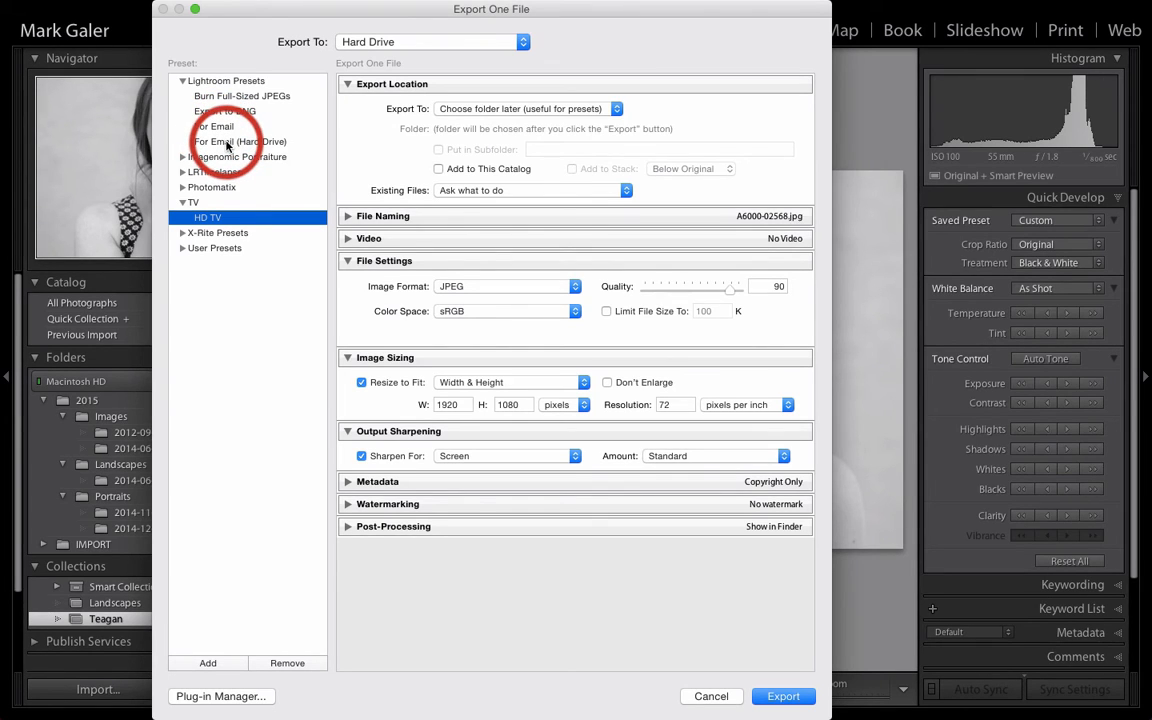
click(228, 142)
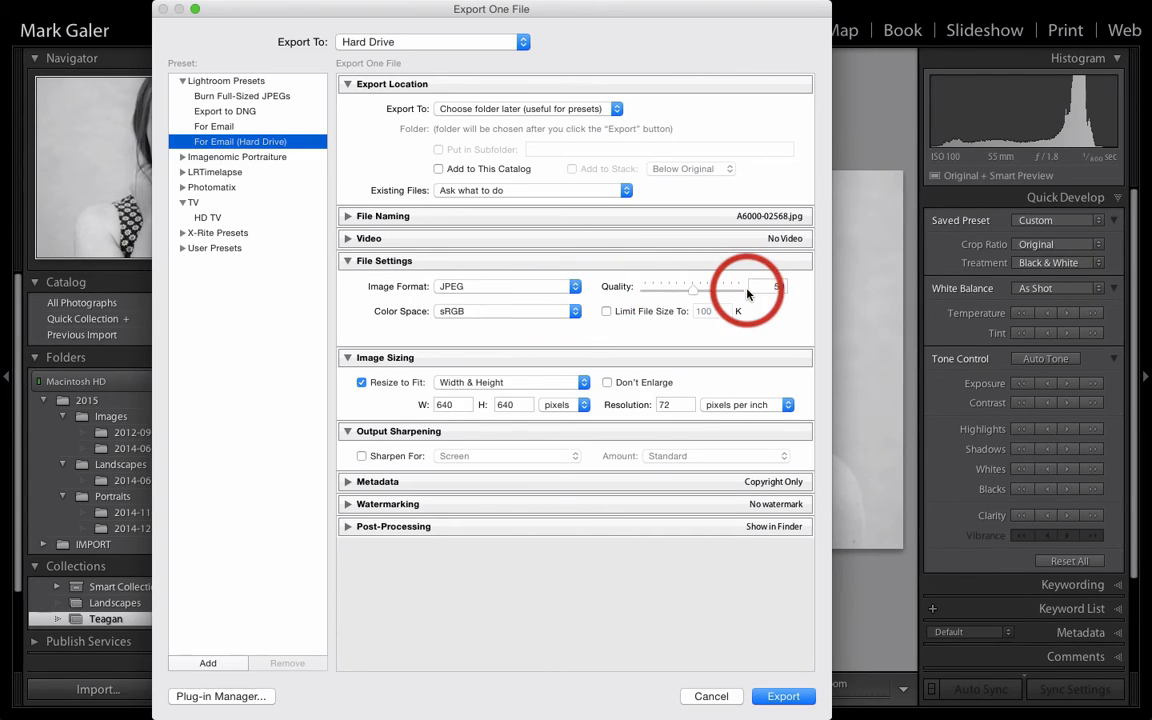
click(692, 290)
drag(692, 290, 728, 293)
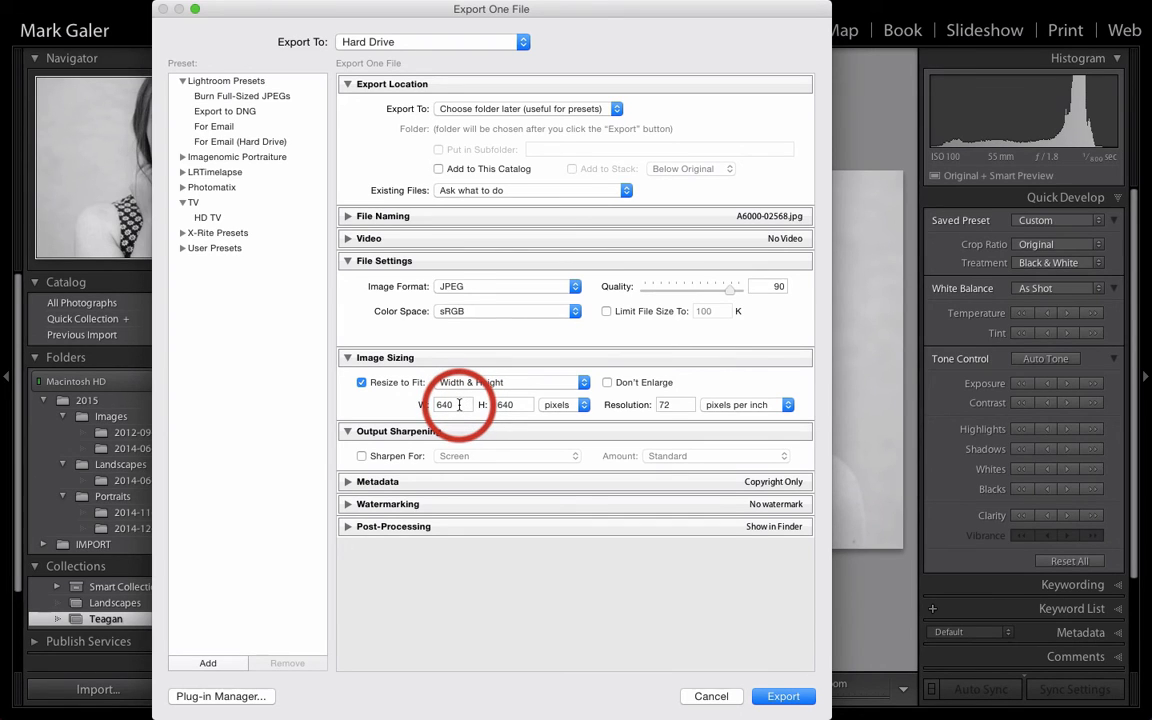
- Set the export size to 2048 by 2048 pixels, keeping the resize method as Width & Height
drag(459, 404, 437, 404)
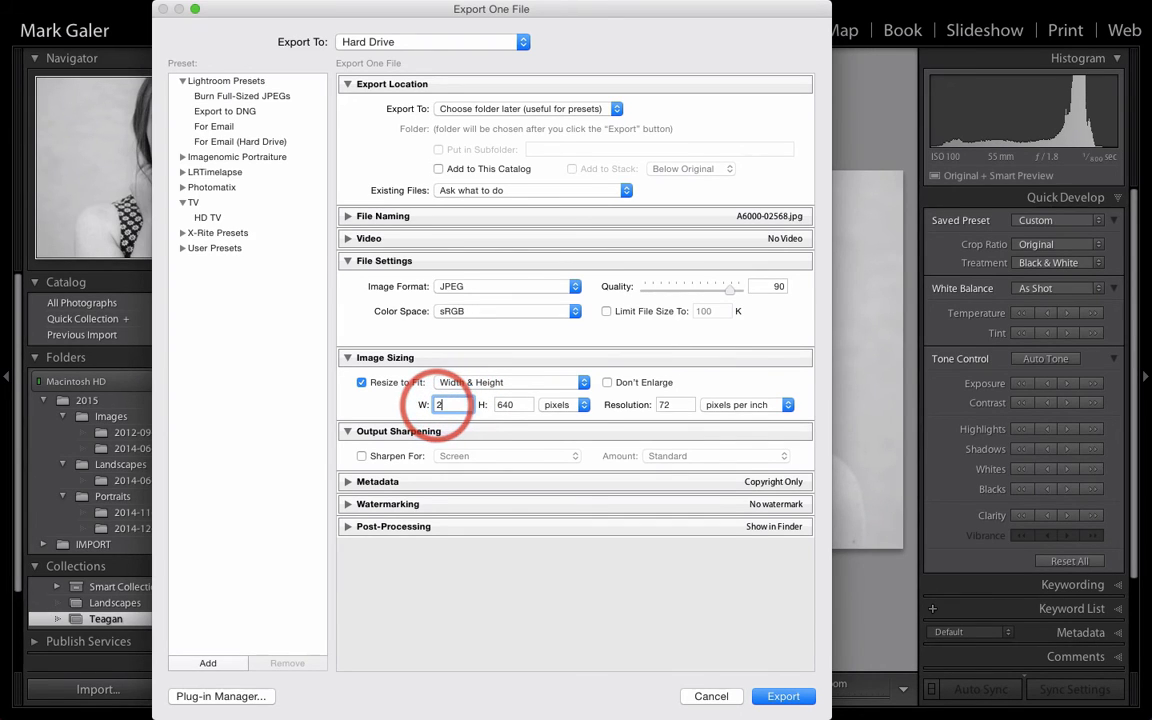
text(2048)
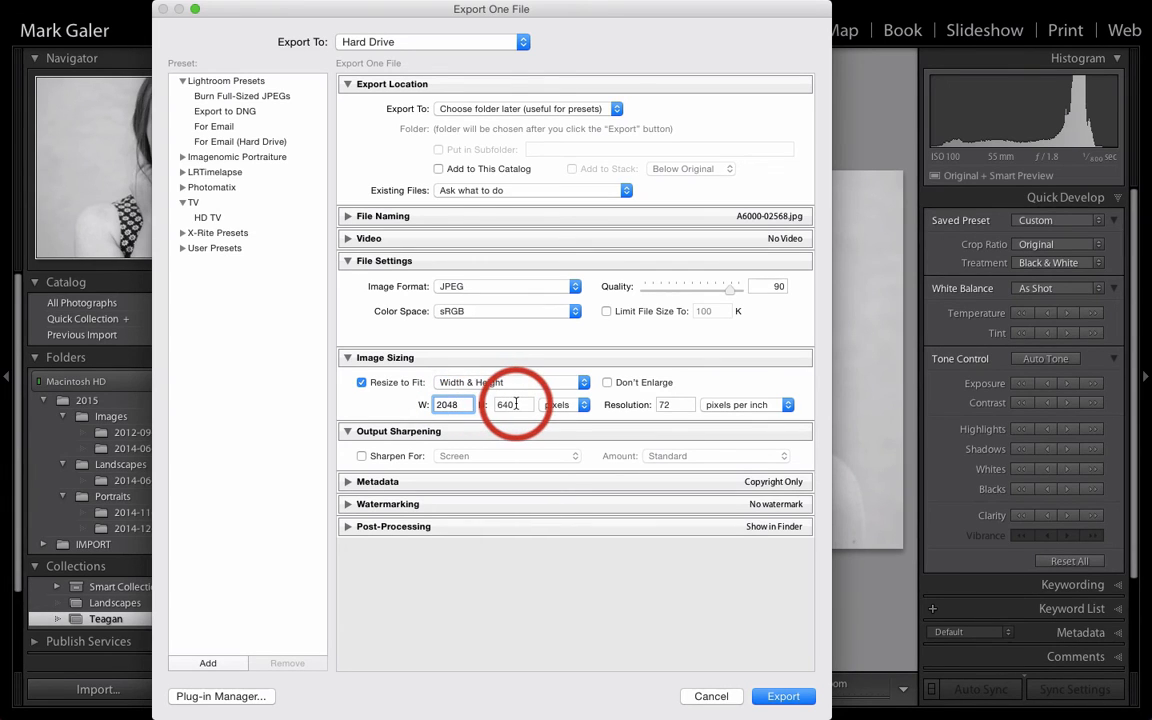
drag(516, 404, 497, 404)
text(20)
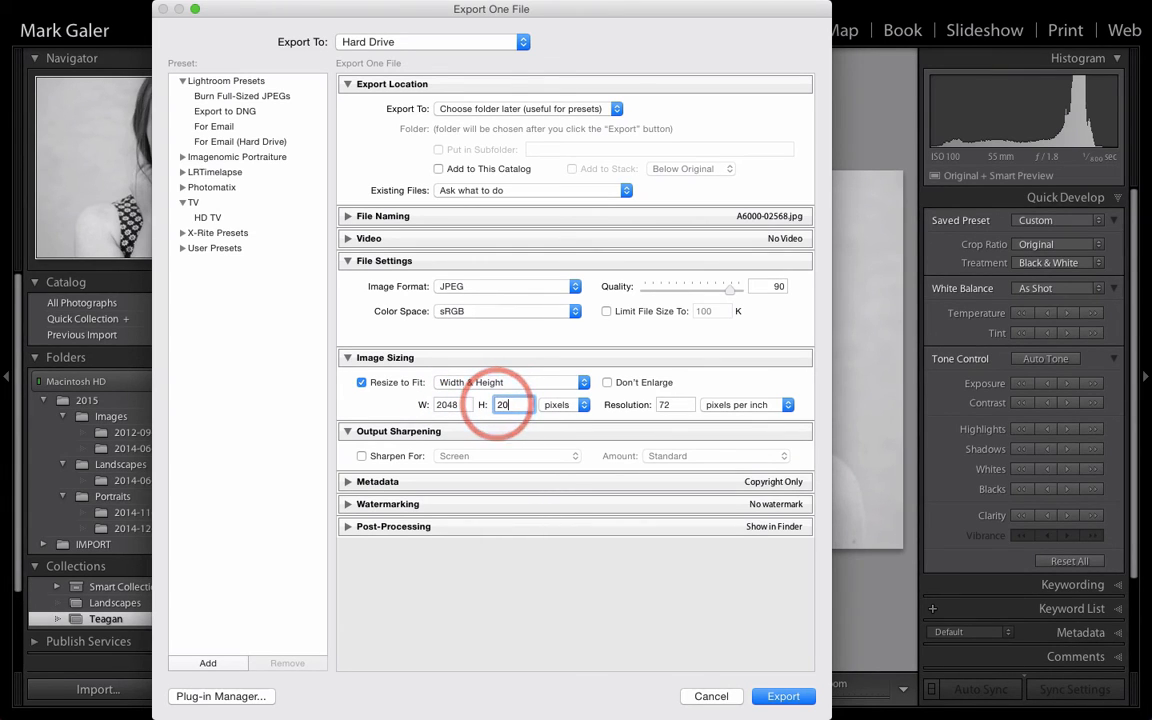
text(48)
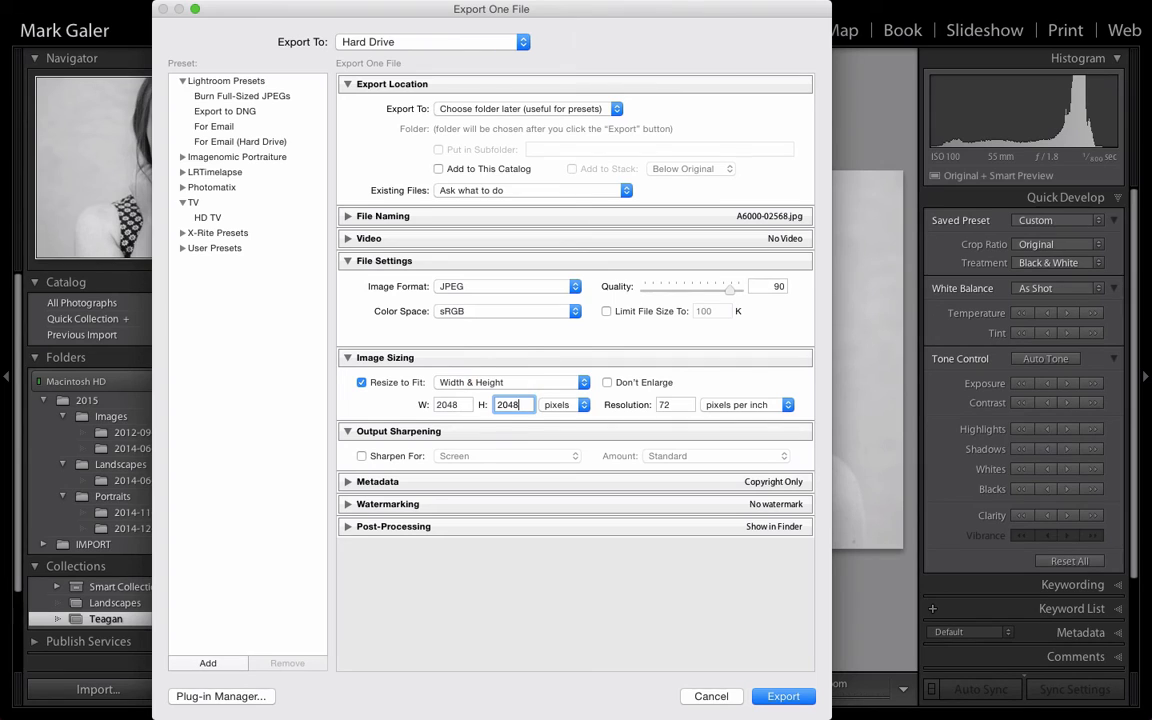
click(515, 383)
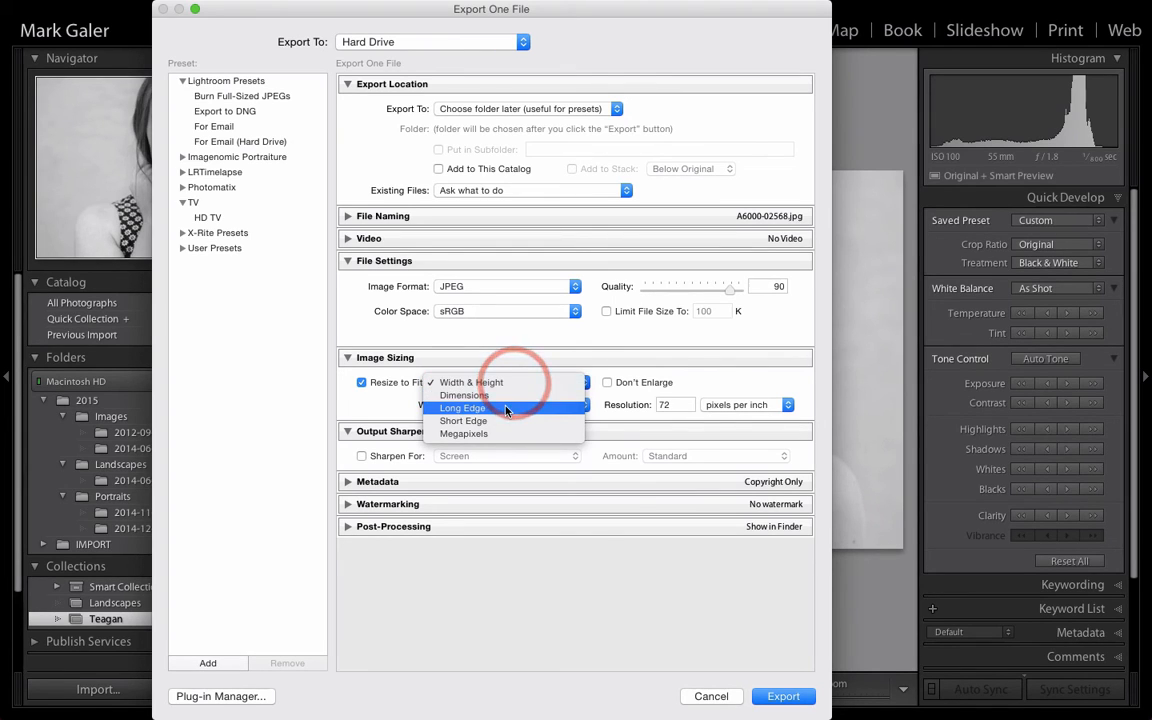
click(515, 385)
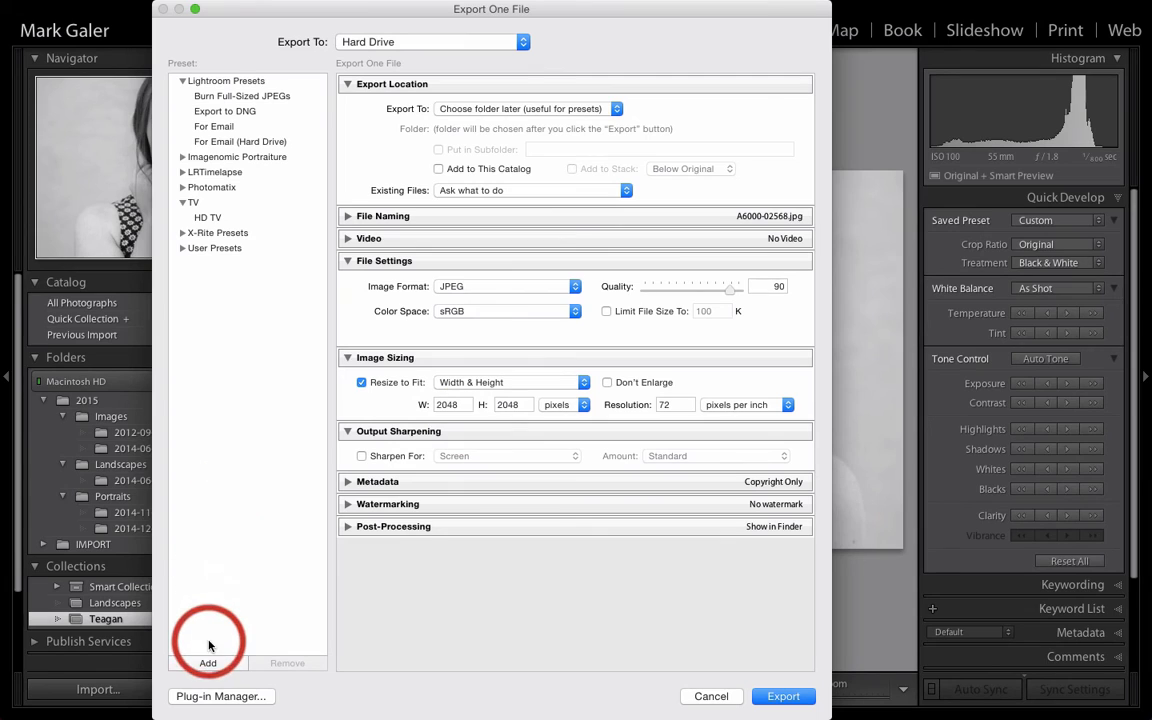
- Save the current export settings as a new preset named Facebook 2 in the User Presets folder
click(207, 664)
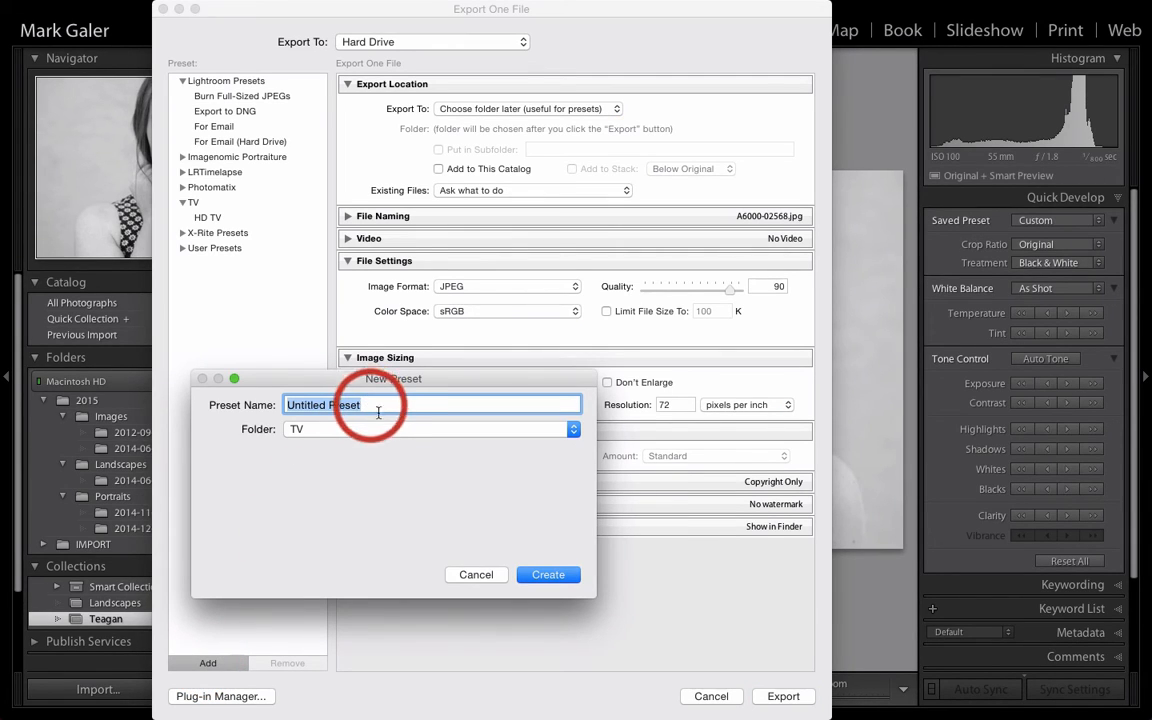
click(384, 428)
click(379, 443)
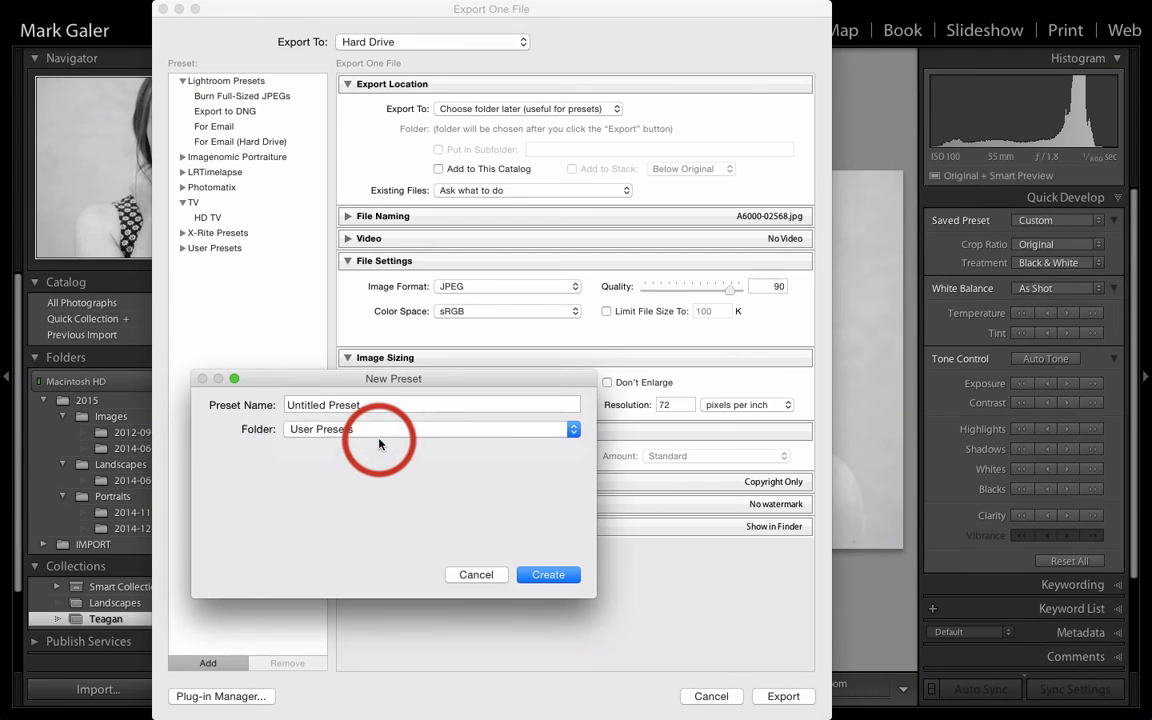
text(Facebook 2)
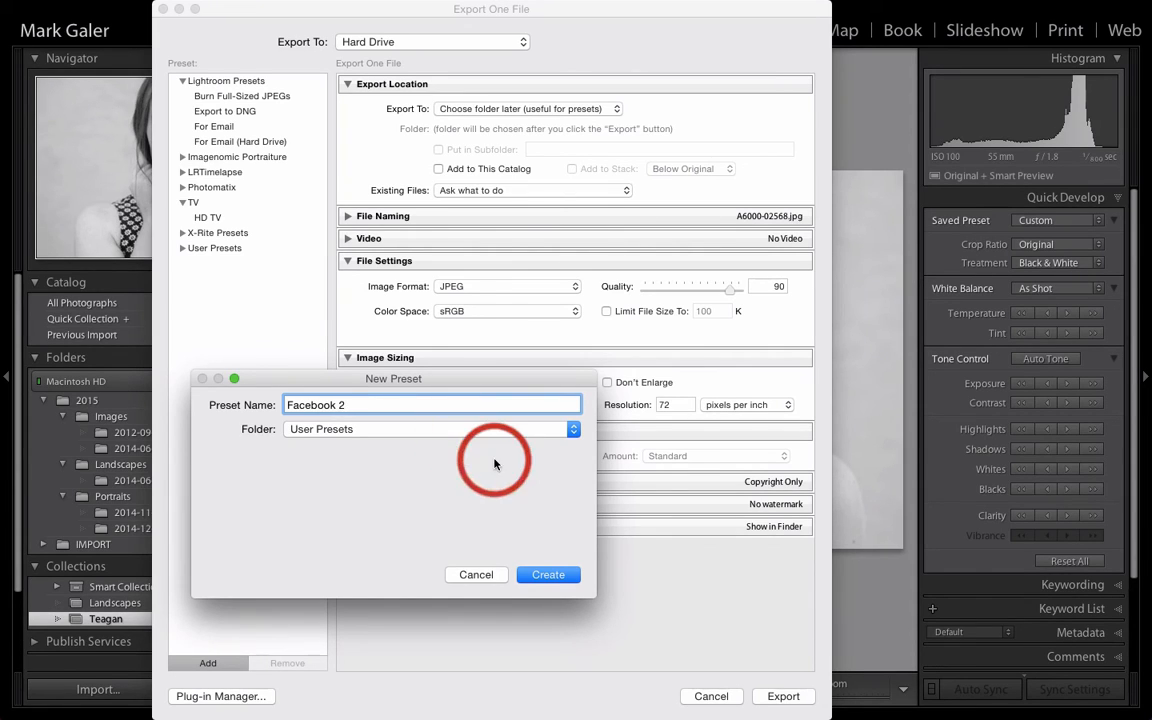
click(537, 575)
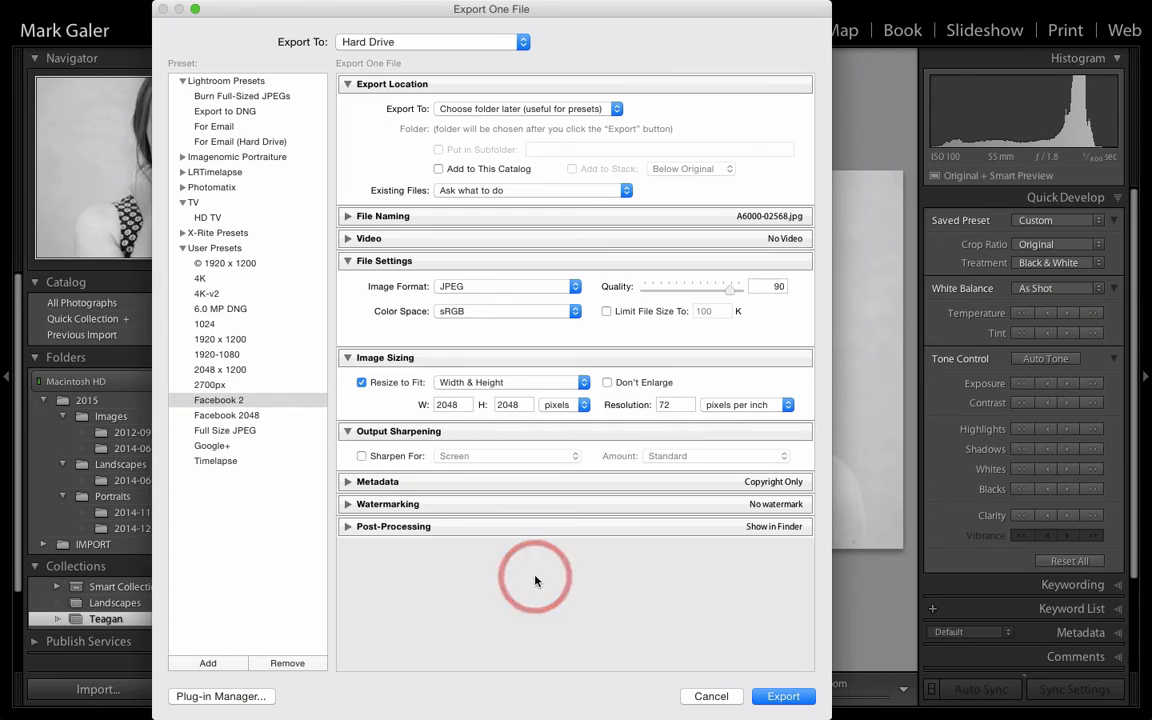
- Export the portrait with the Facebook 2 preset into a new Desktop folder named after the selected collection
click(230, 405)
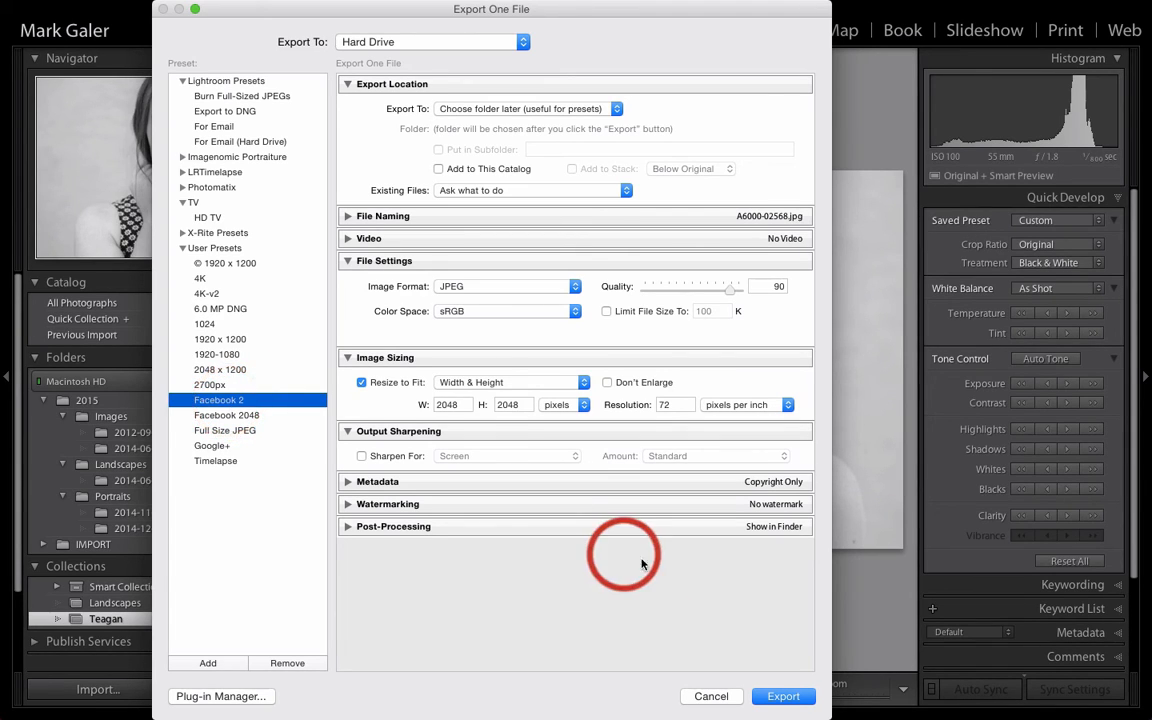
click(765, 694)
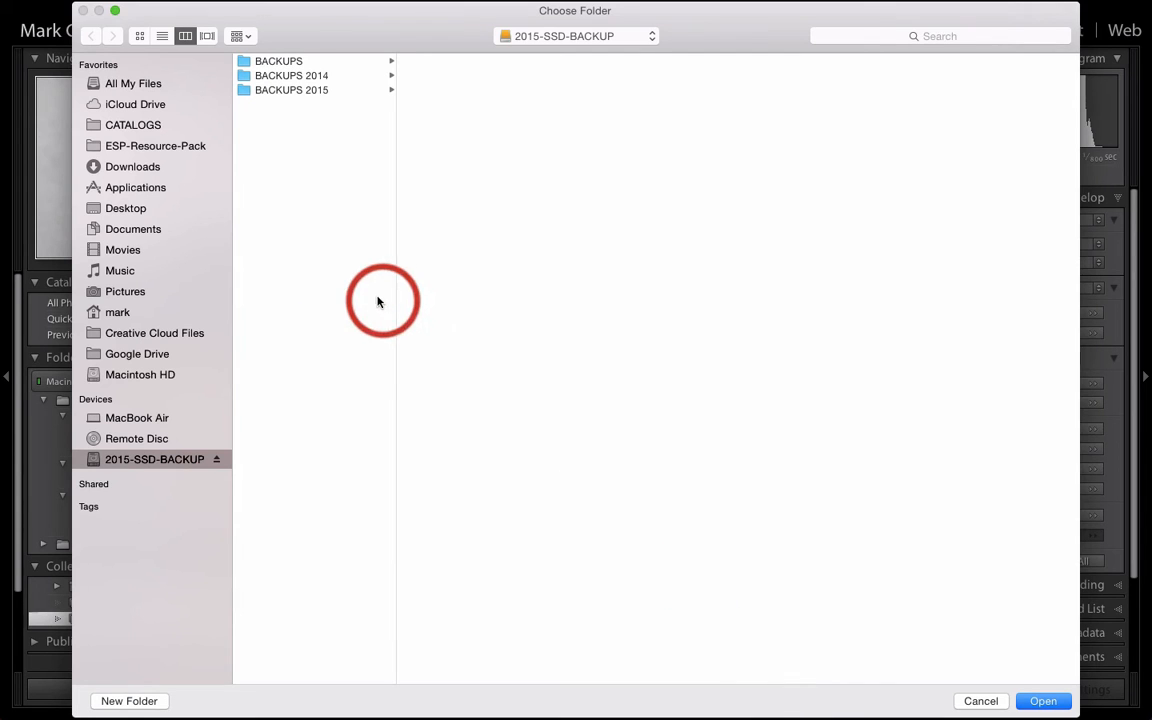
click(141, 212)
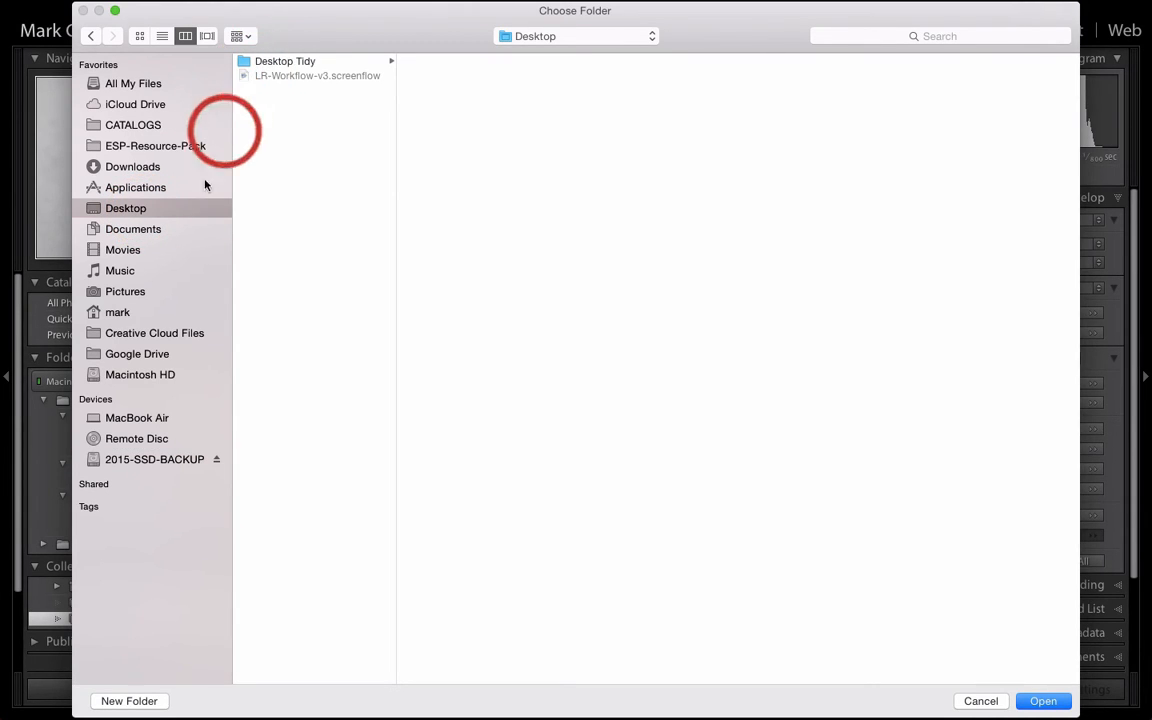
click(127, 701)
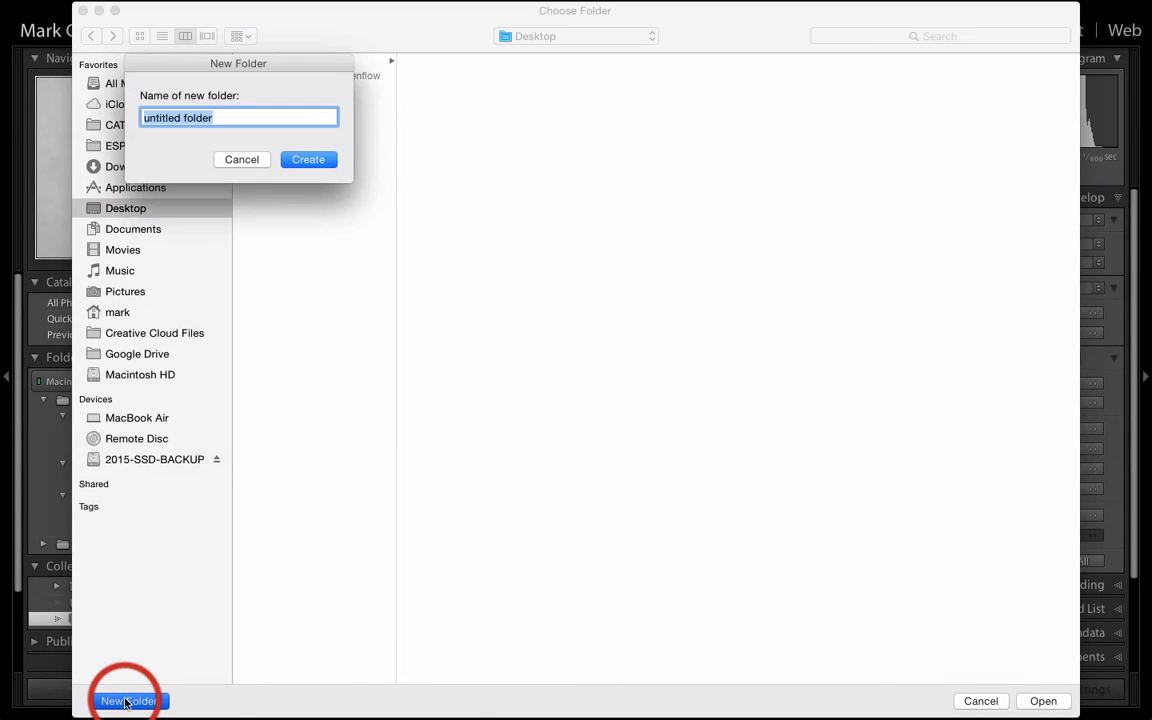
text(eagan)
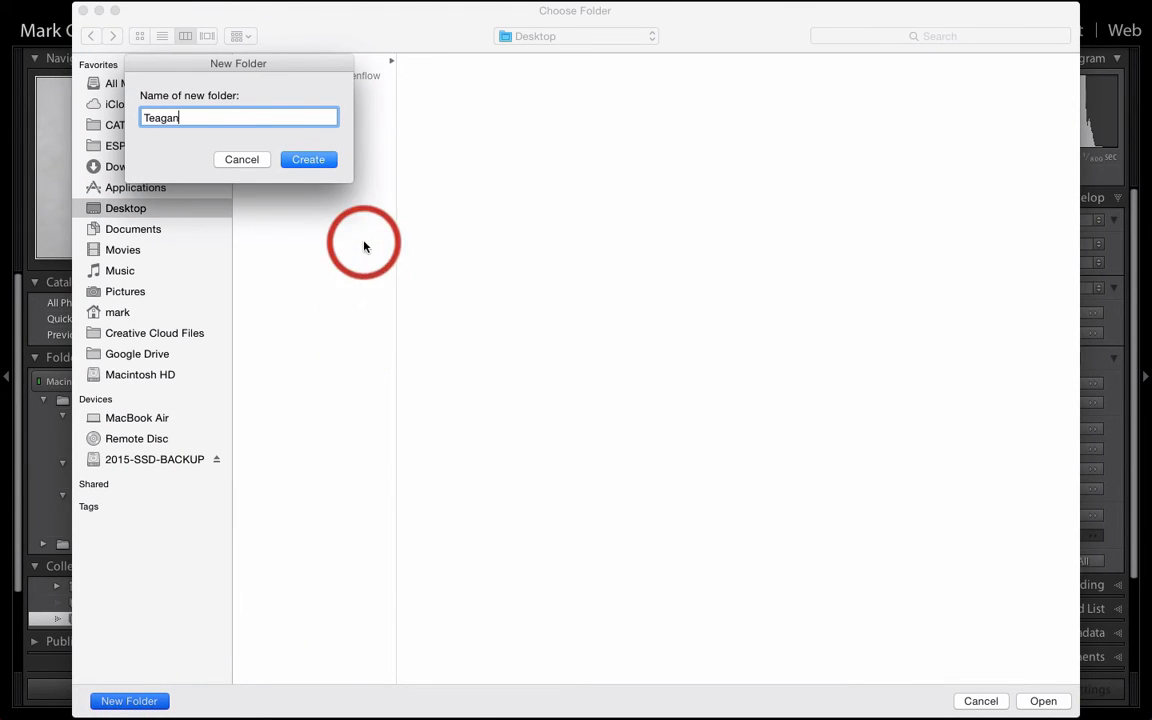
click(308, 160)
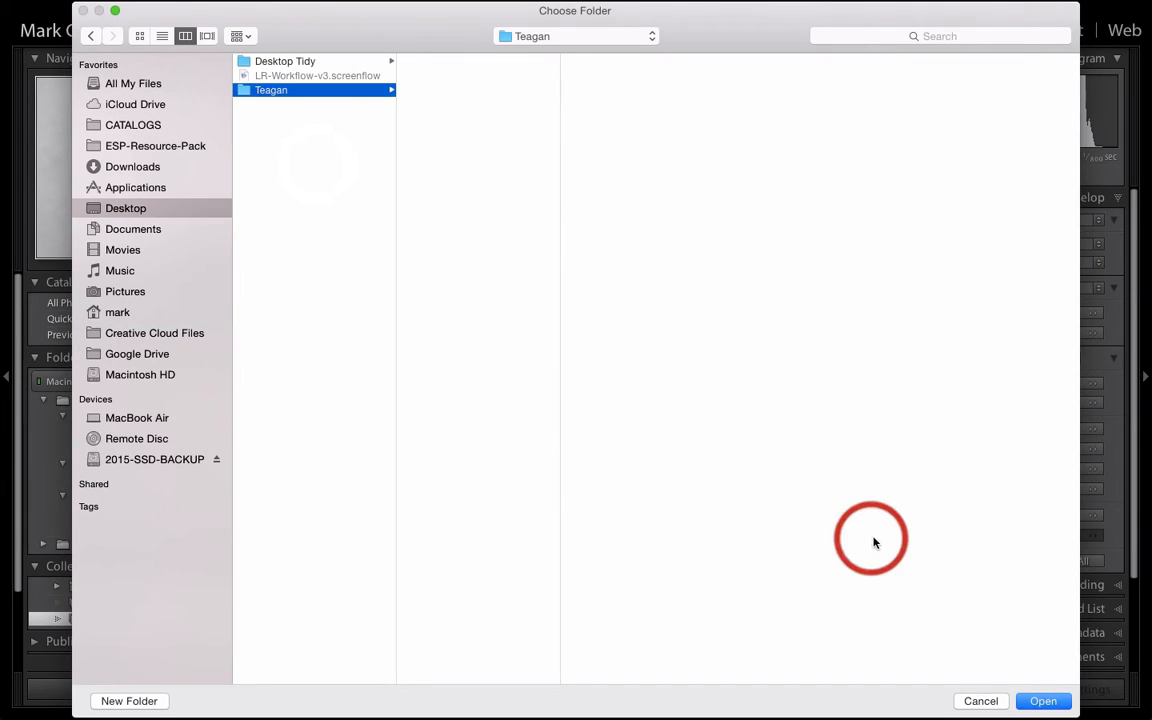
click(1040, 700)
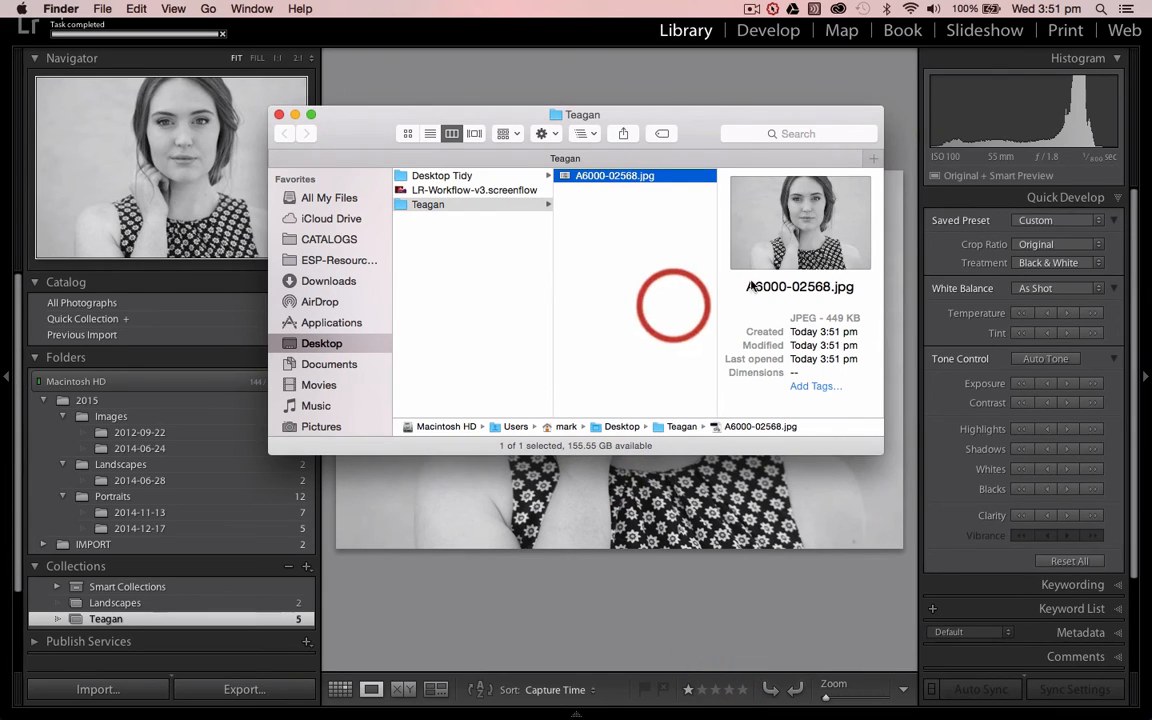
- Check the exported A6000-02568.jpg in the Finder window and close that window
click(805, 244)
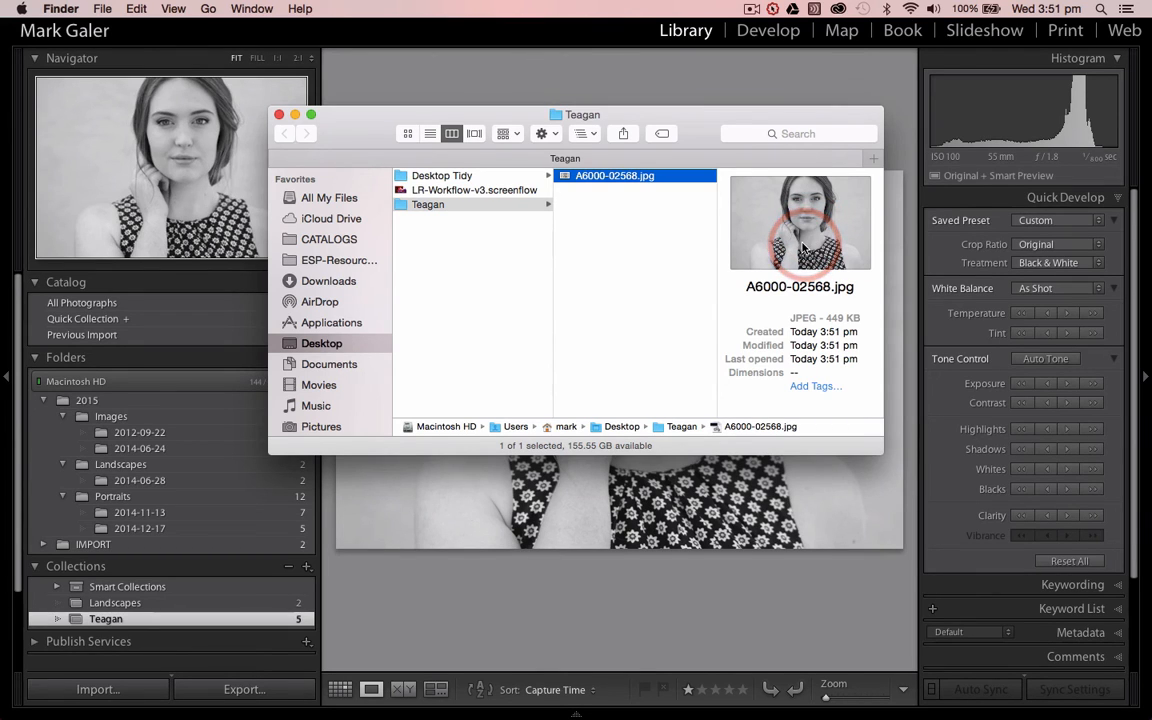
click(802, 247)
click(804, 247)
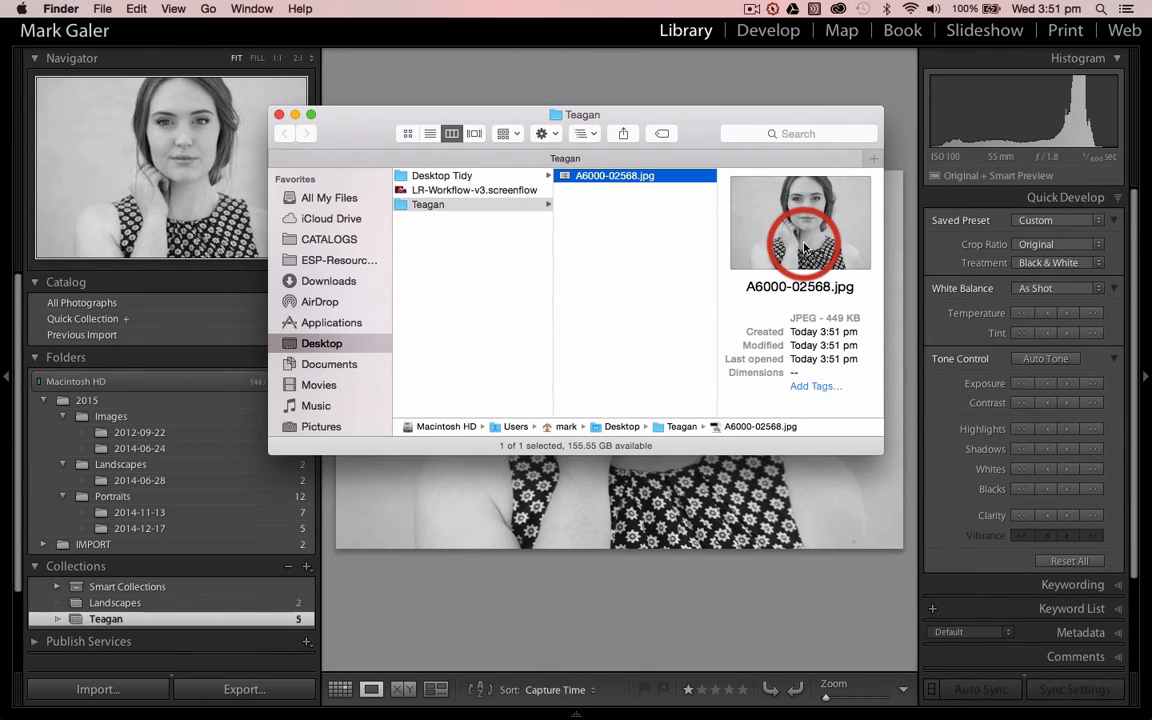
click(655, 177)
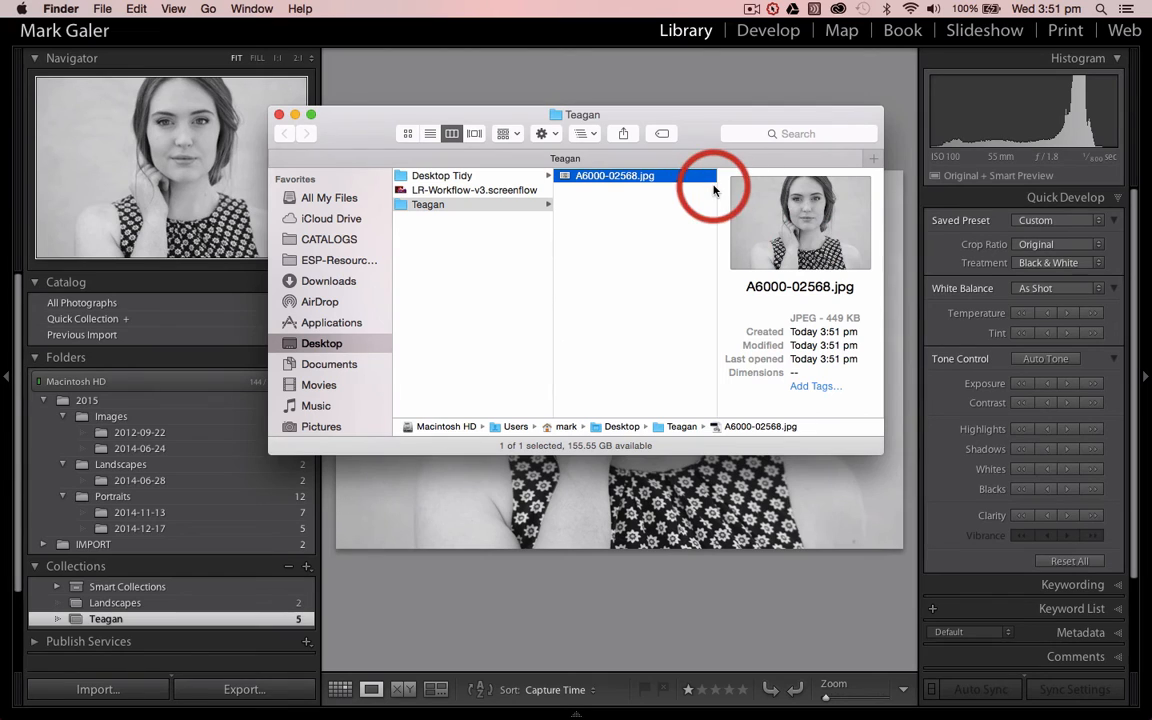
click(630, 181)
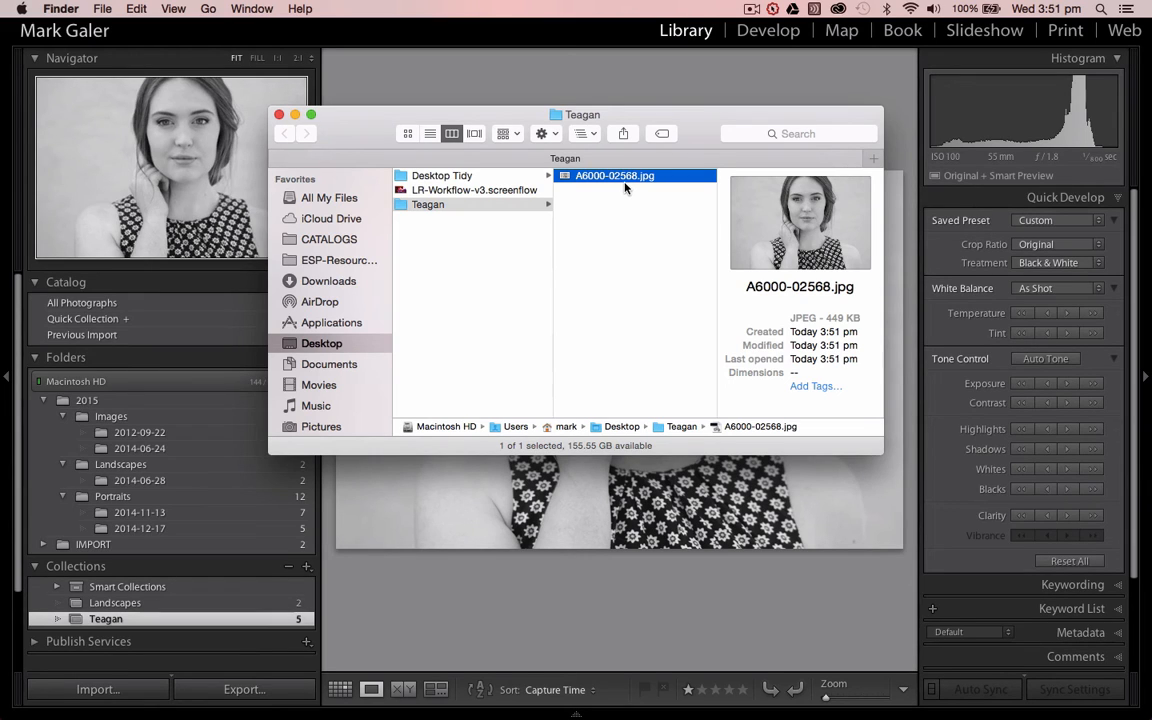
click(280, 115)
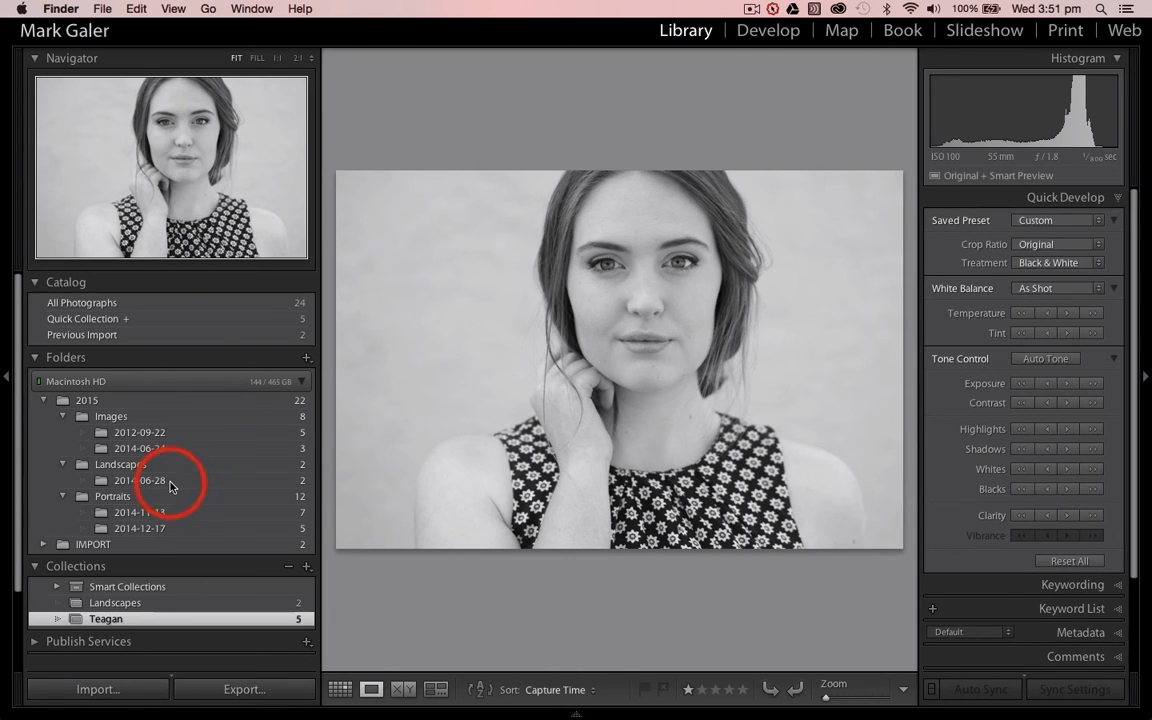
- Set up the Facebook publish service with the 2015 album and save its settings
click(38, 642)
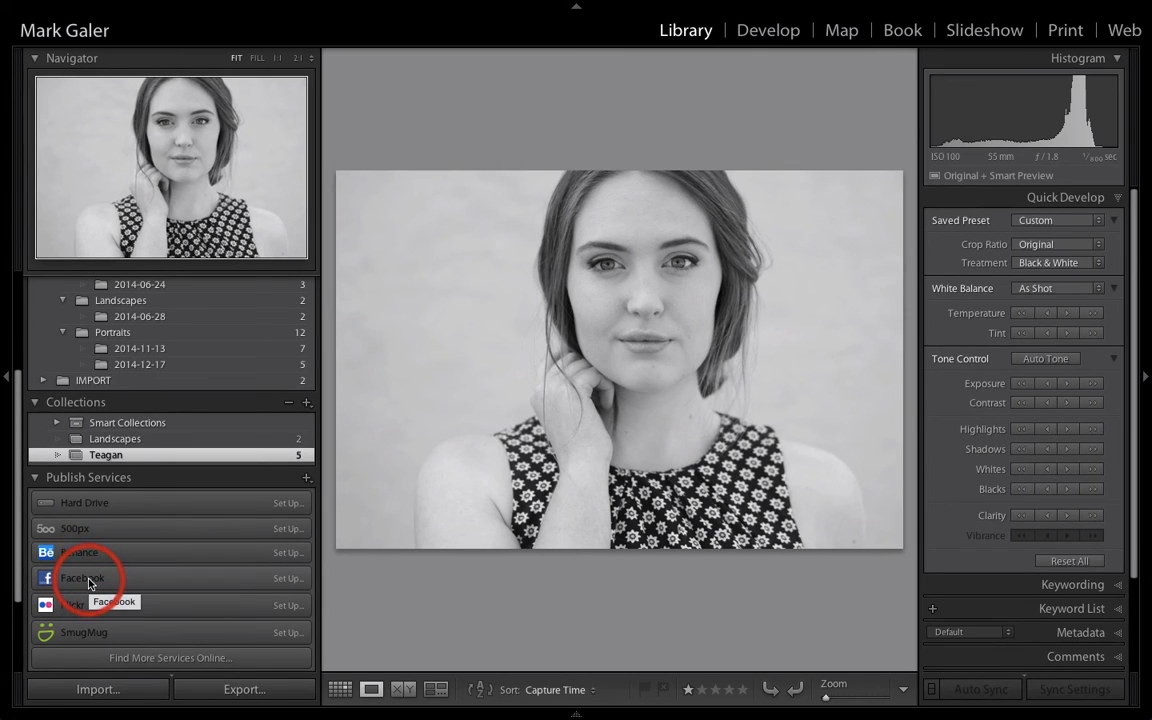
click(289, 579)
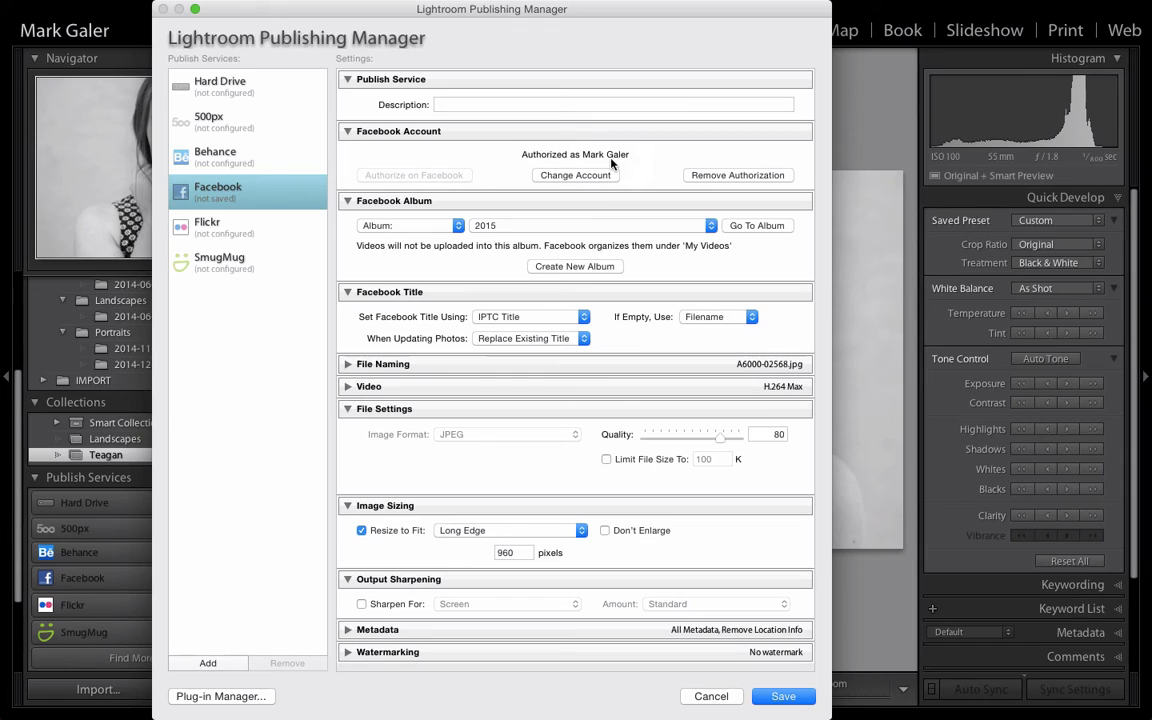
click(784, 698)
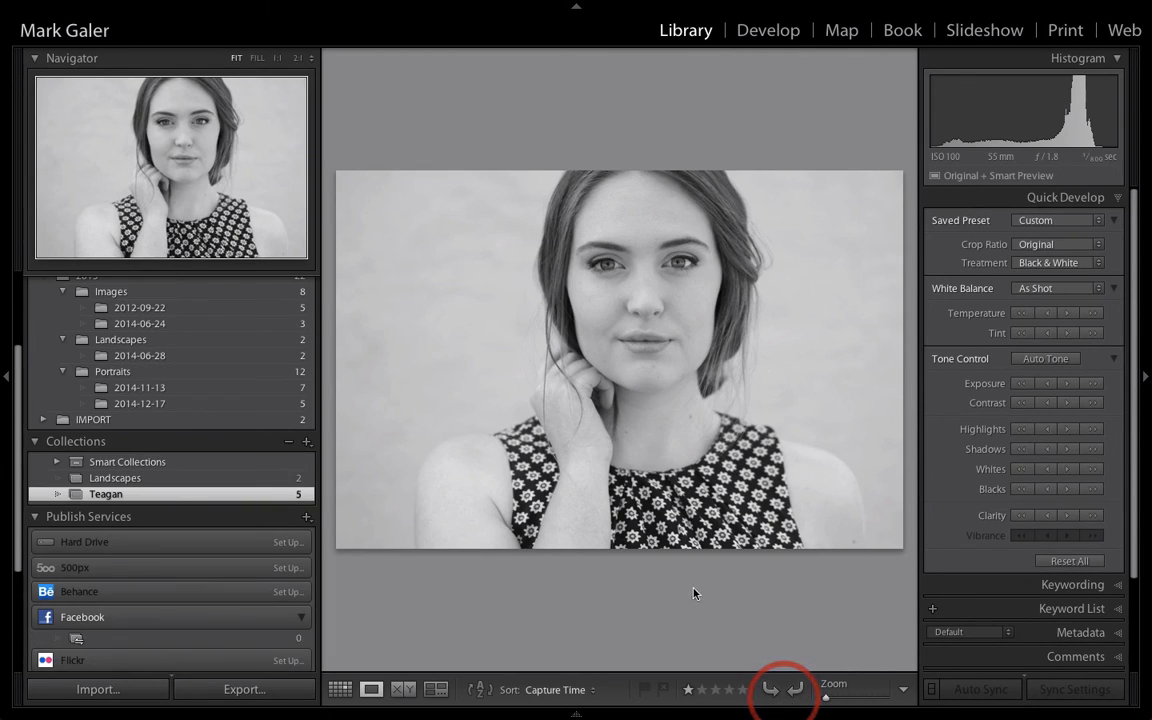
- Add the black-and-white portrait from the grid to Facebook's 2015 album and try to publish it
key(g)
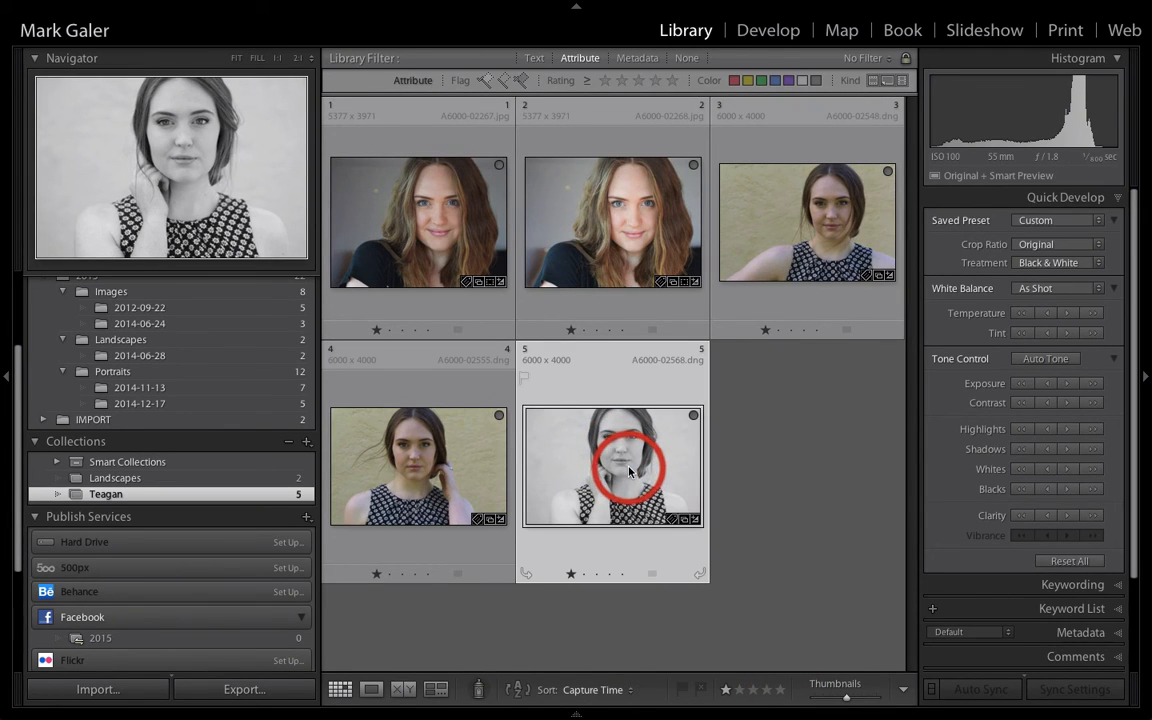
drag(629, 472, 183, 645)
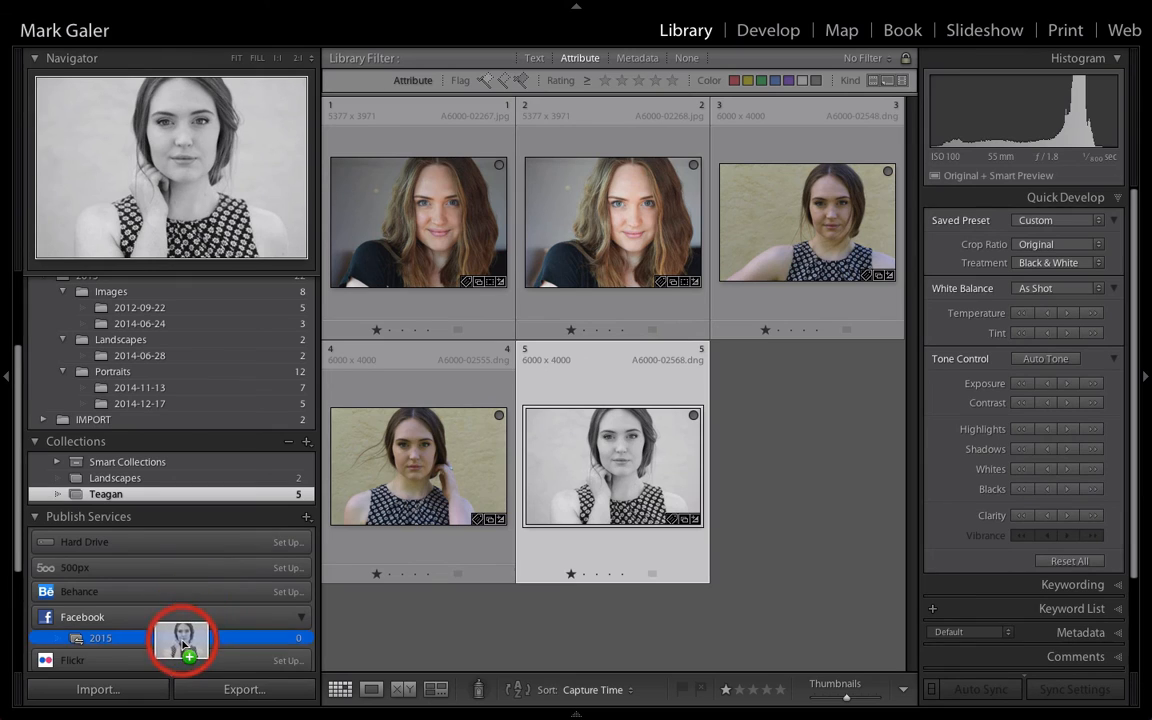
click(182, 645)
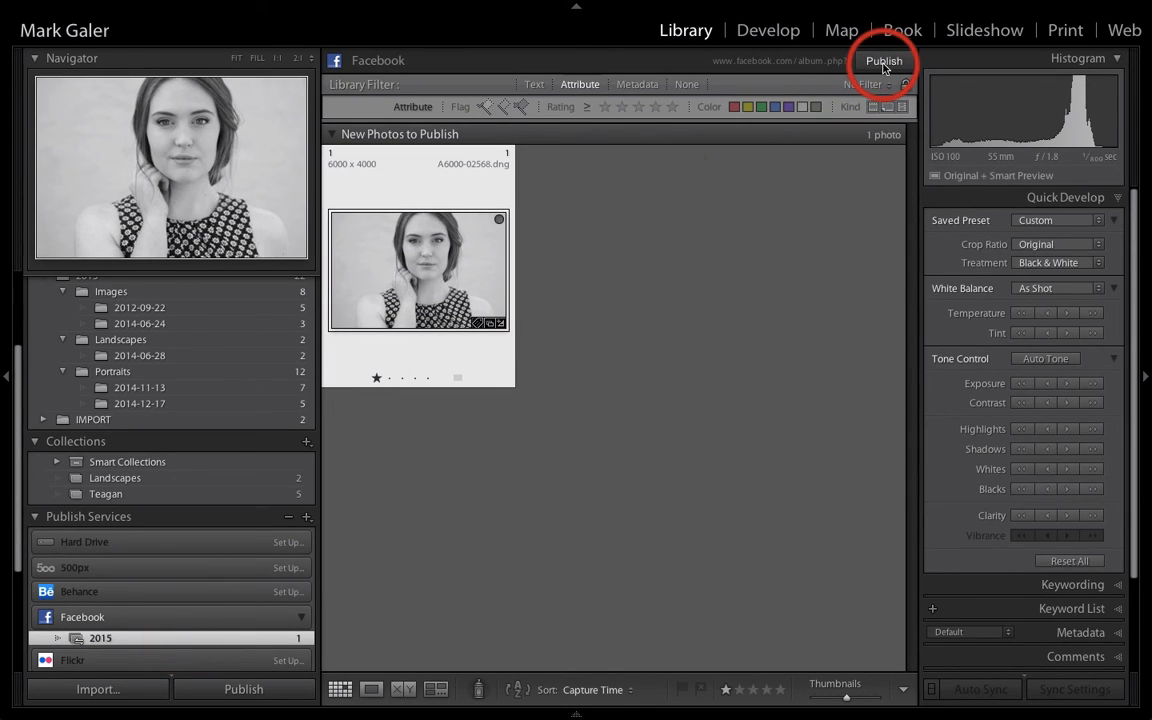
click(883, 62)
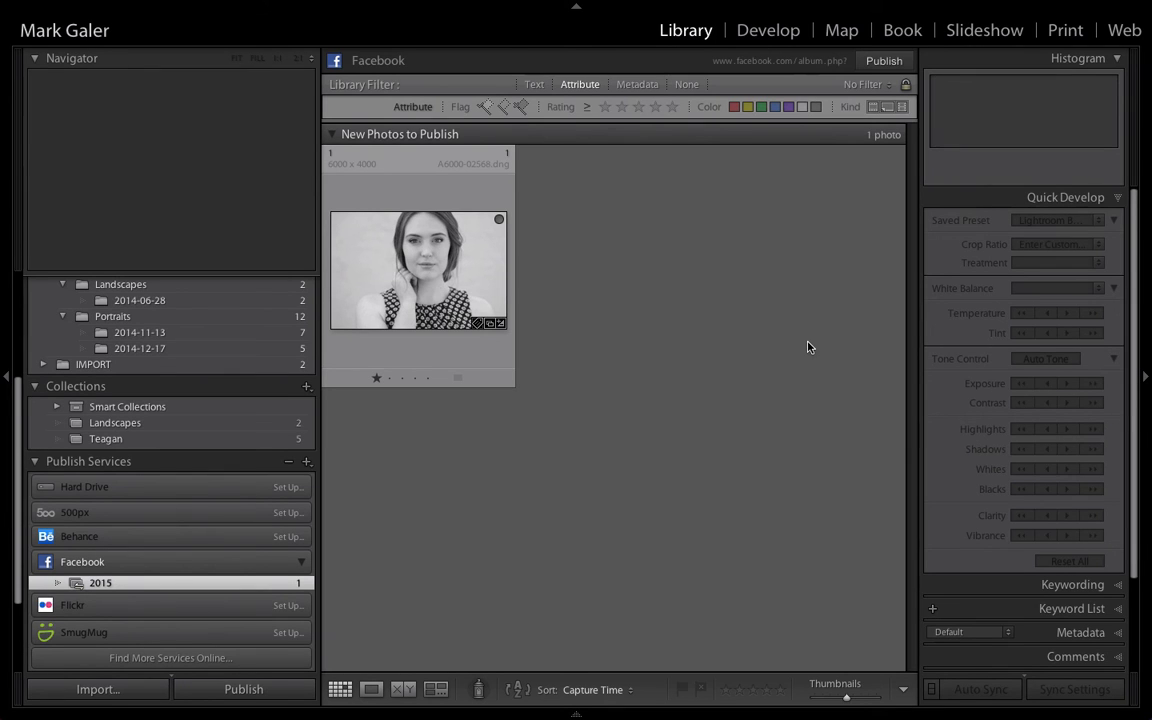
- Return to the five-photo portrait collection and collapse the Publish Services, Macintosh HD folder list and Catalog sections
click(247, 443)
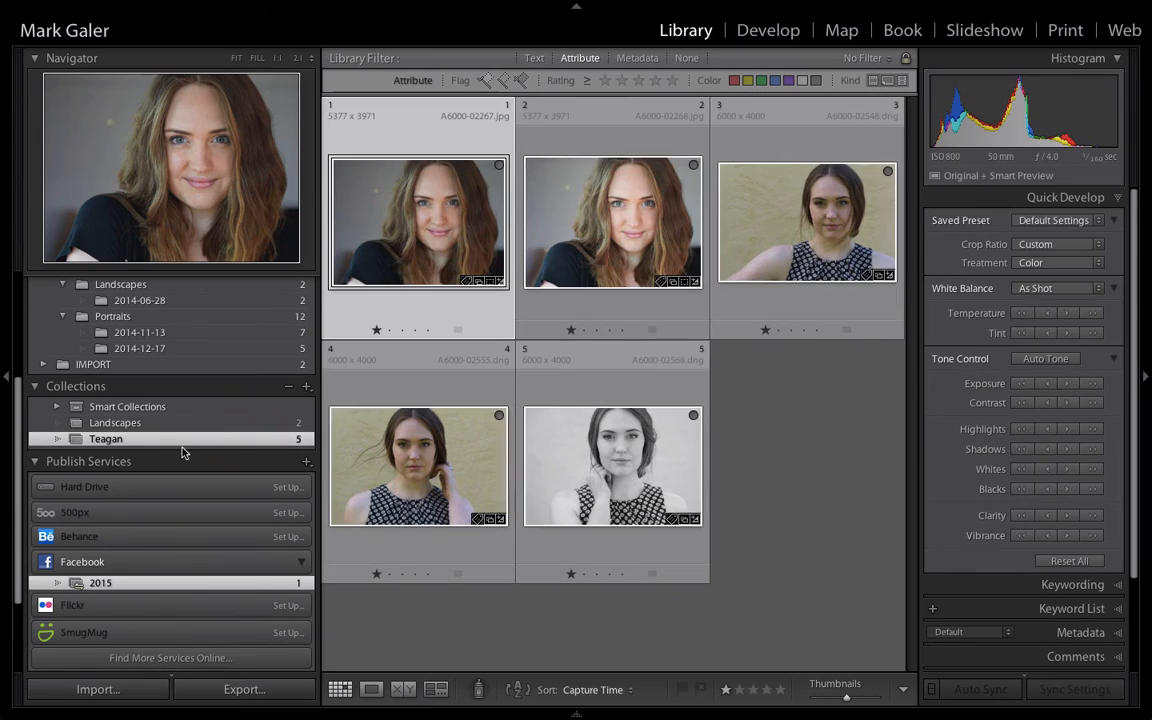
click(80, 461)
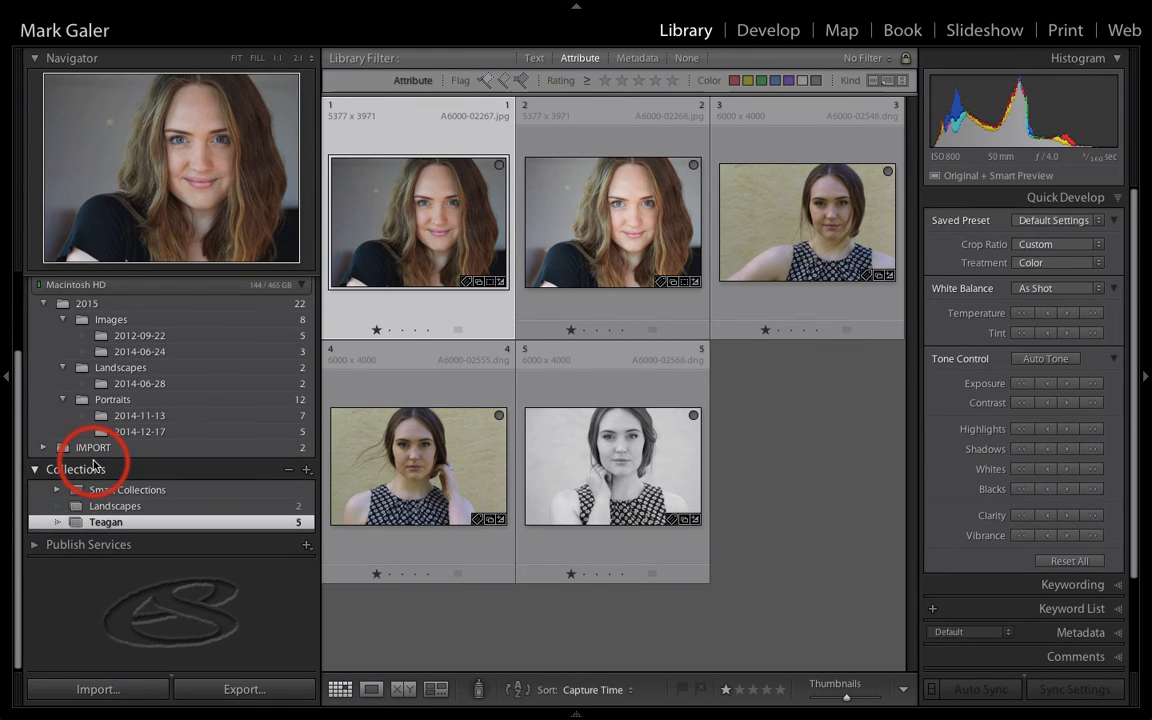
click(131, 287)
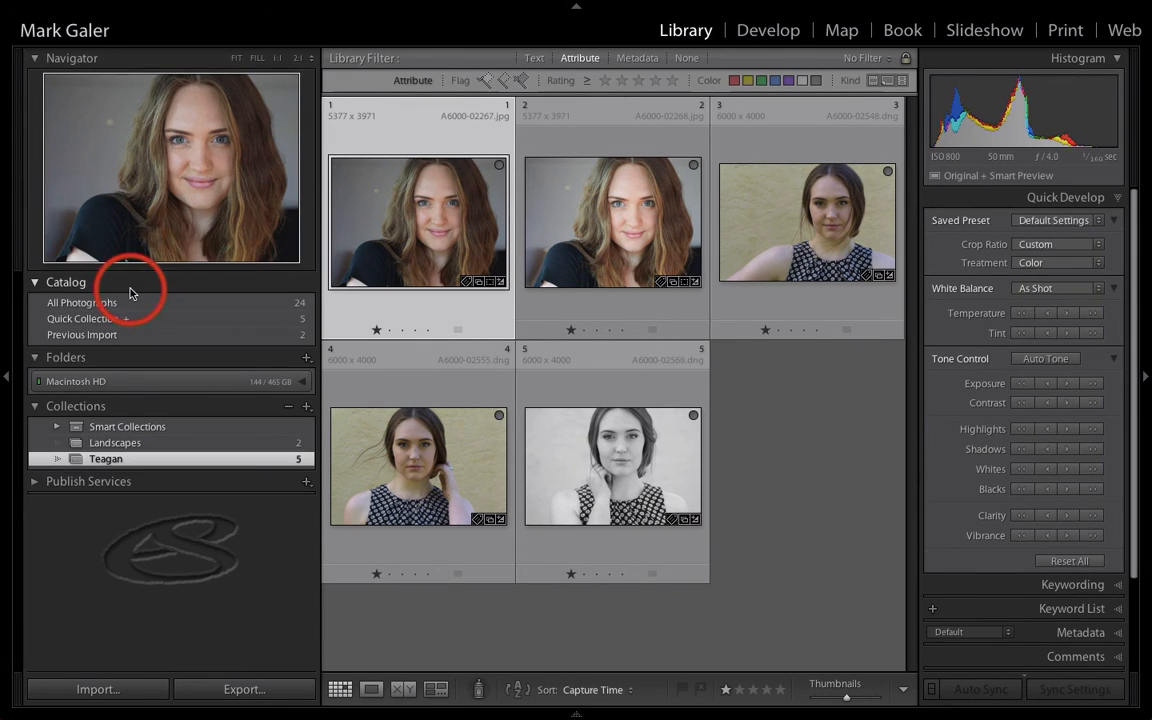
click(200, 288)
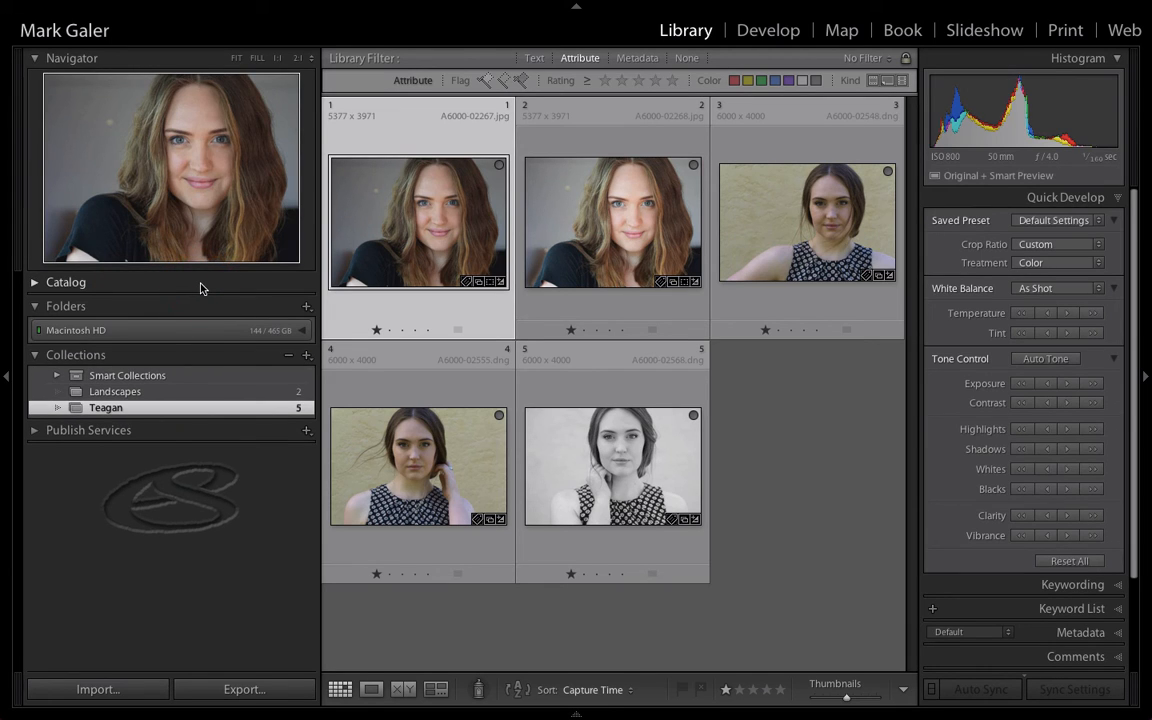
click(190, 375)
click(187, 407)
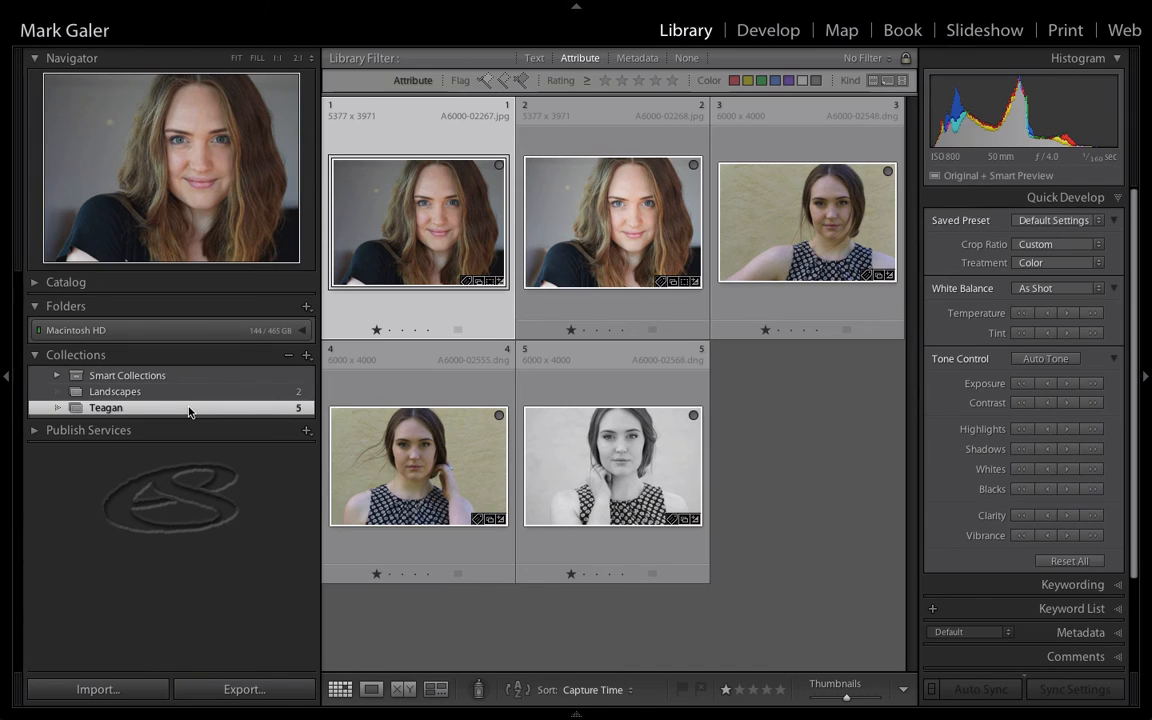
- Switch to the desktop, eject the 2015-SSD-BACKUP drive and return to the Lightroom Library window
key(f)
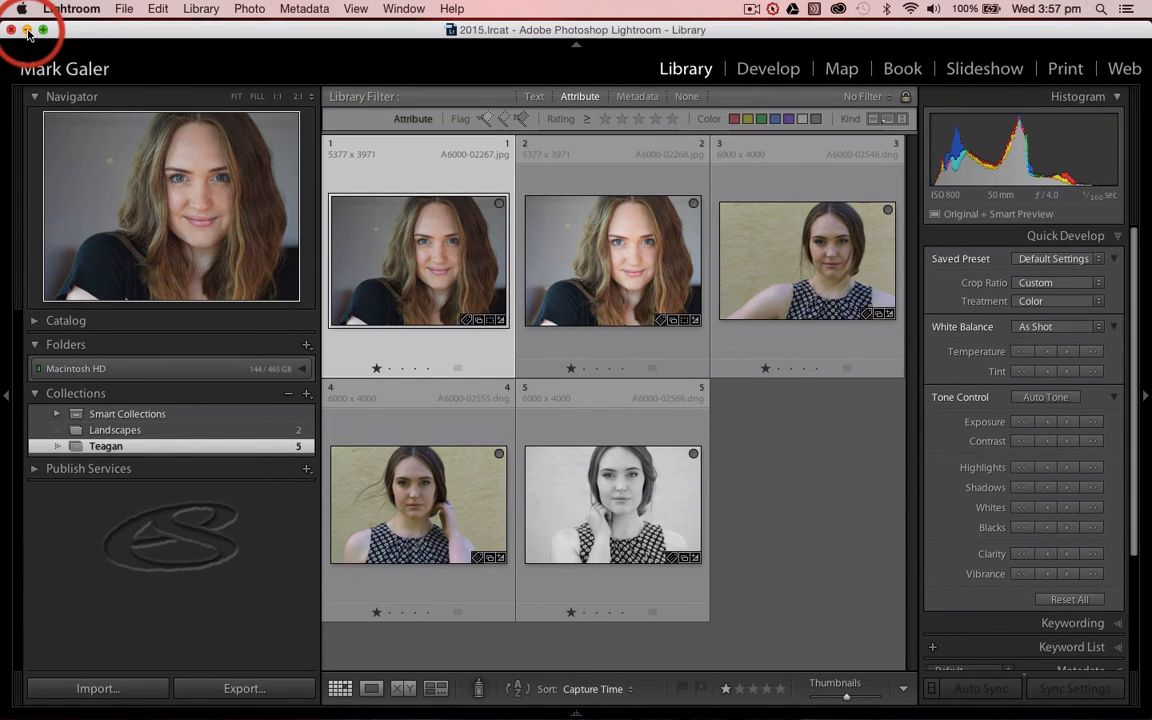
click(27, 30)
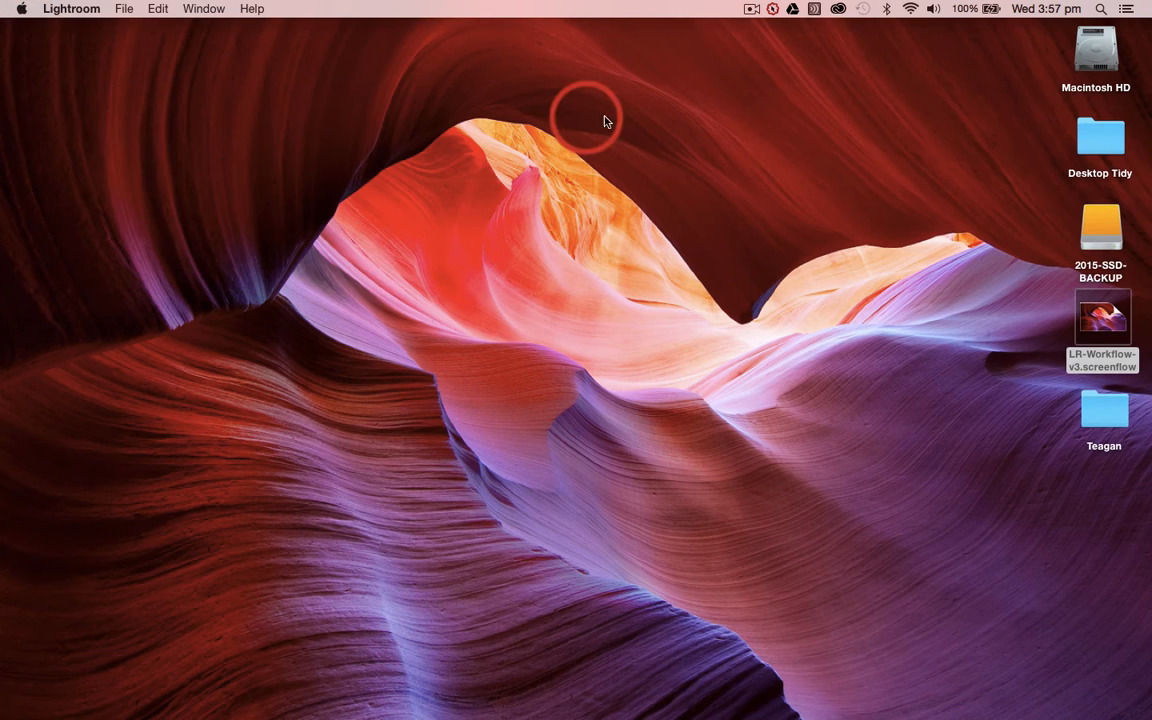
click(1099, 227)
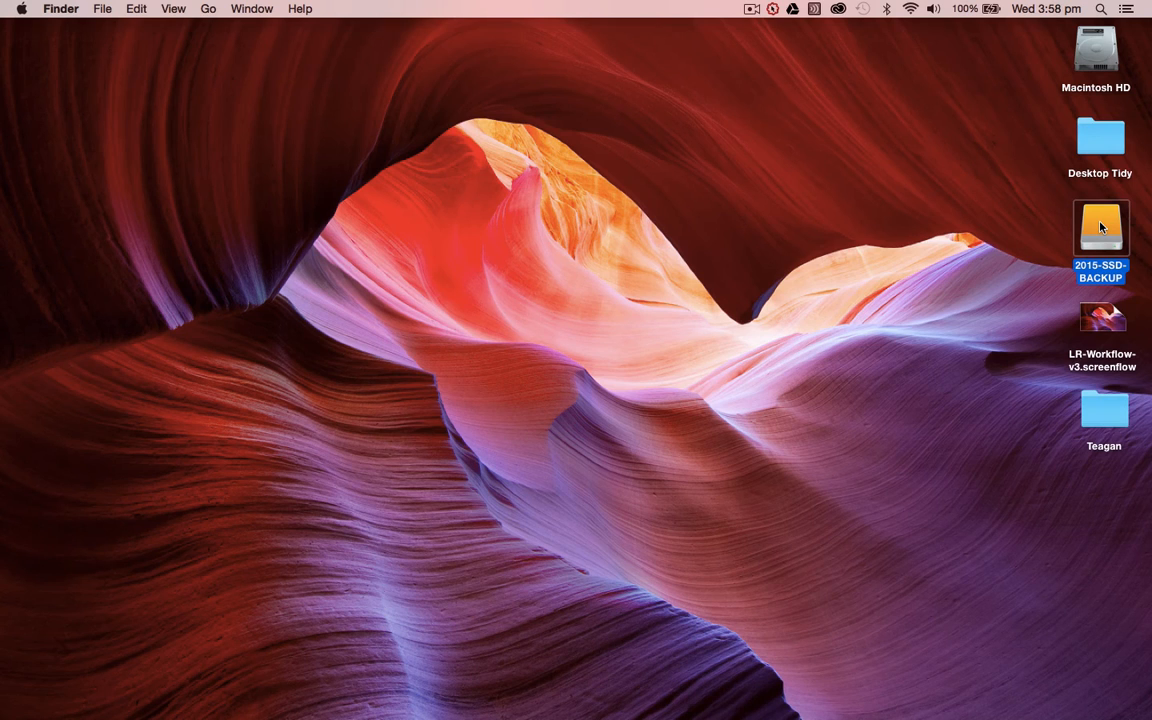
key(super+e)
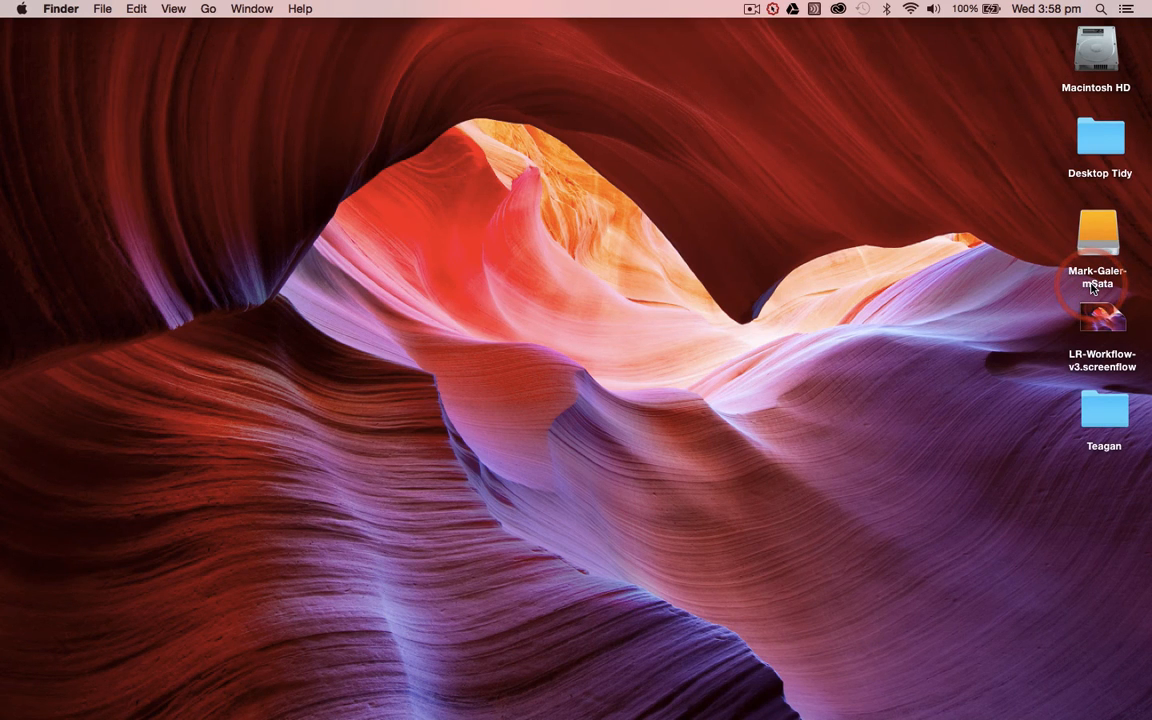
mouse_move(1040, 700)
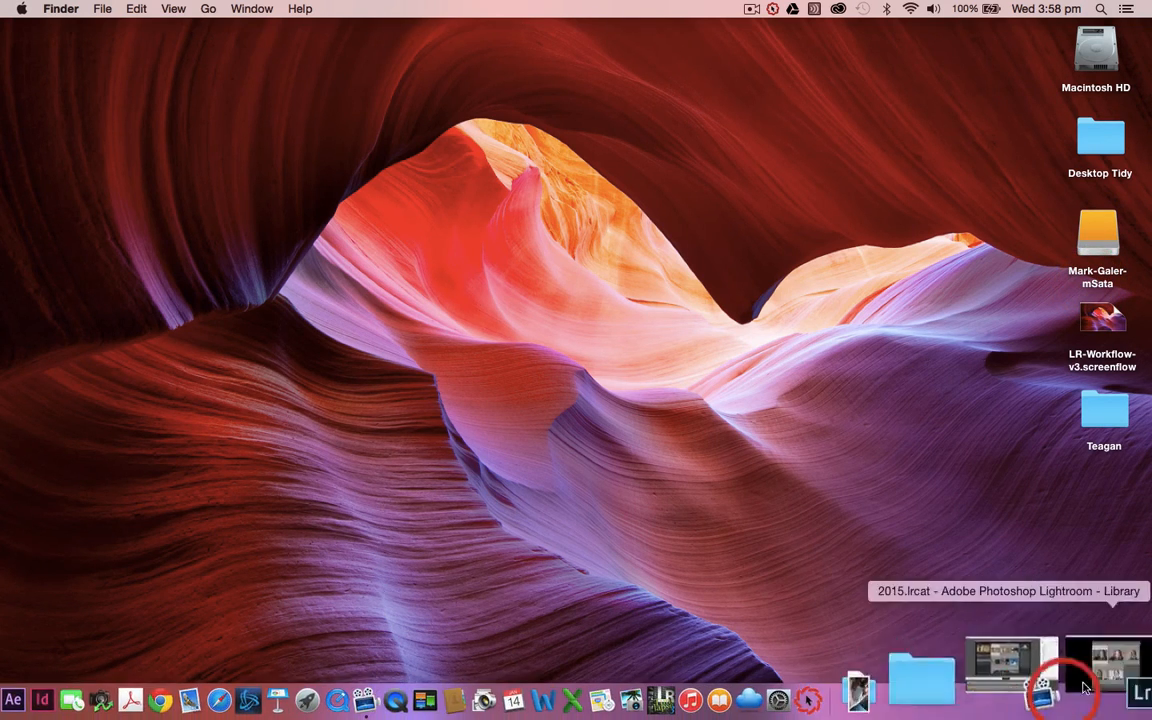
click(1090, 683)
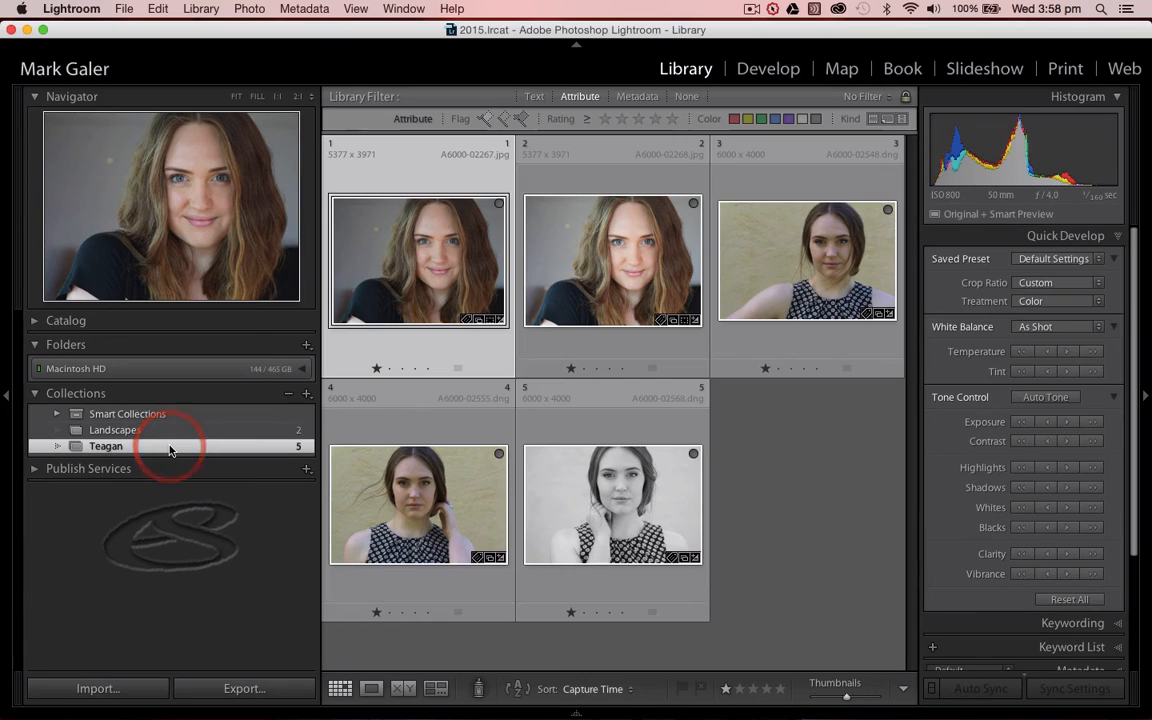
- Export the five-photo portrait collection as a catalog named Assignment 2 into the Assignment1 folder on the external drive
right_click(169, 450)
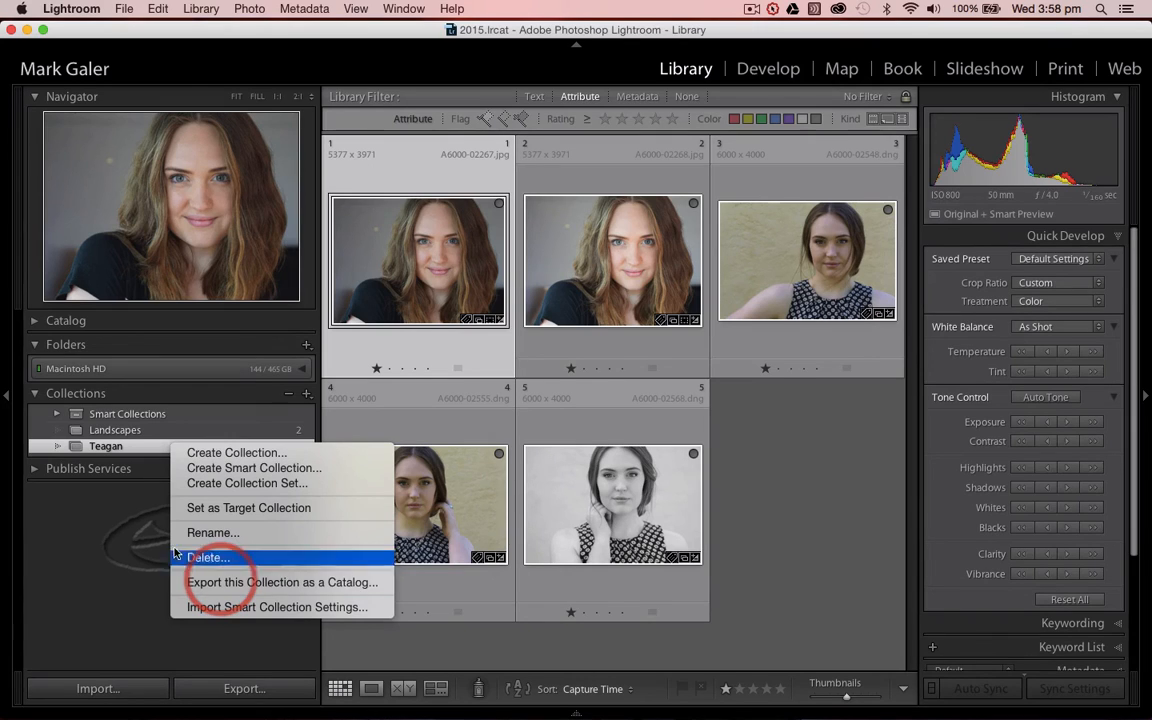
click(85, 524)
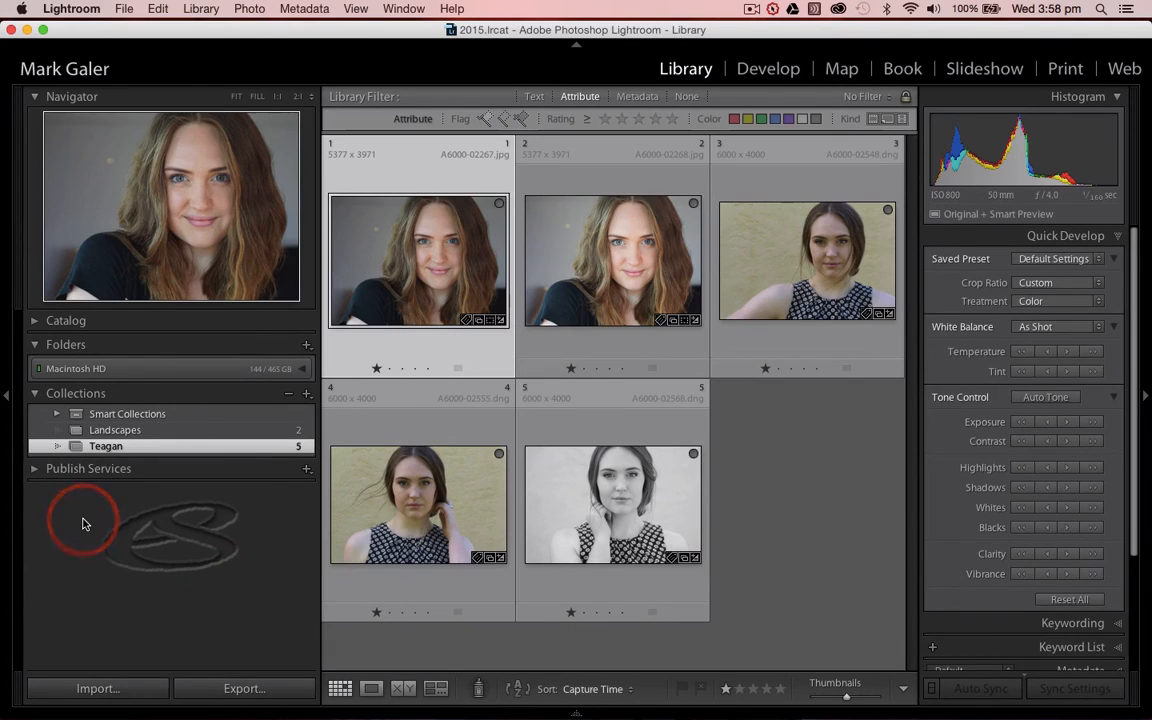
key(alt)
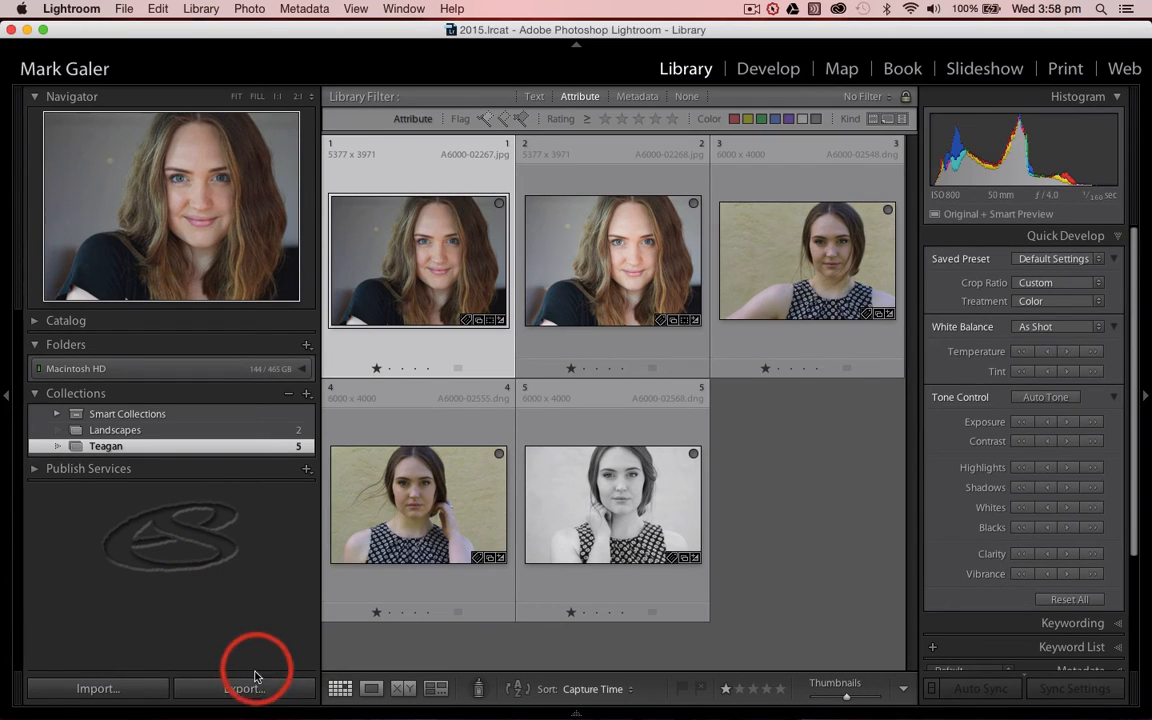
key(alt)
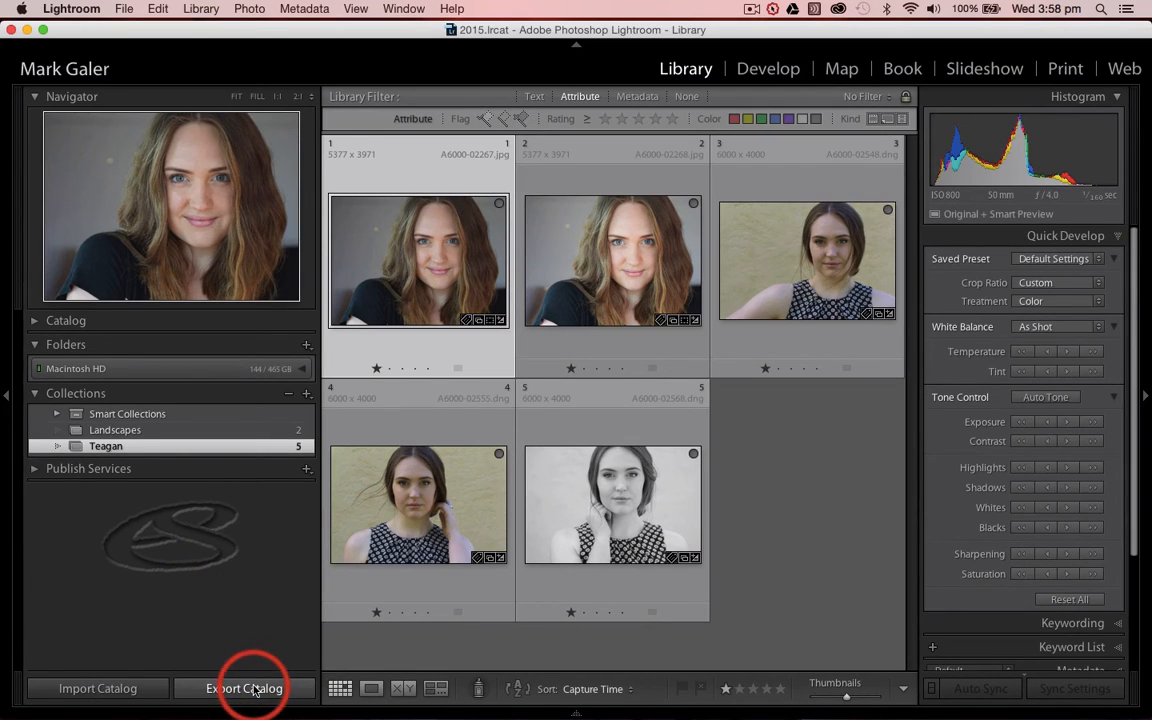
alt+click(254, 690)
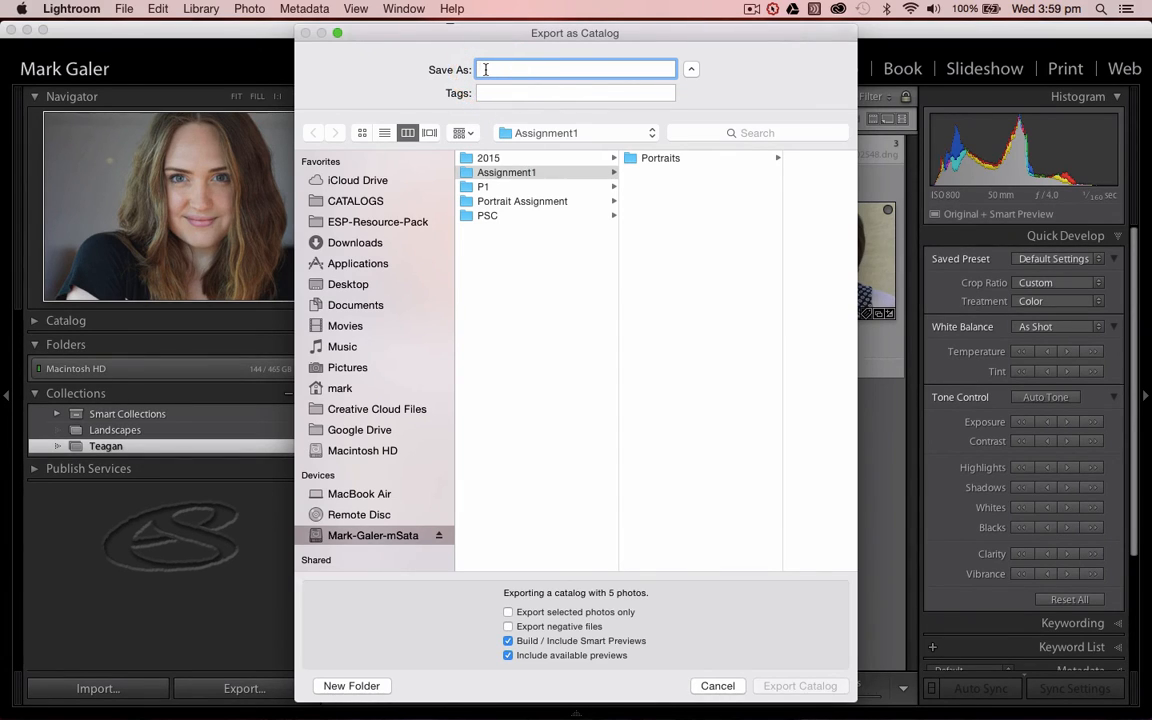
text(Assi)
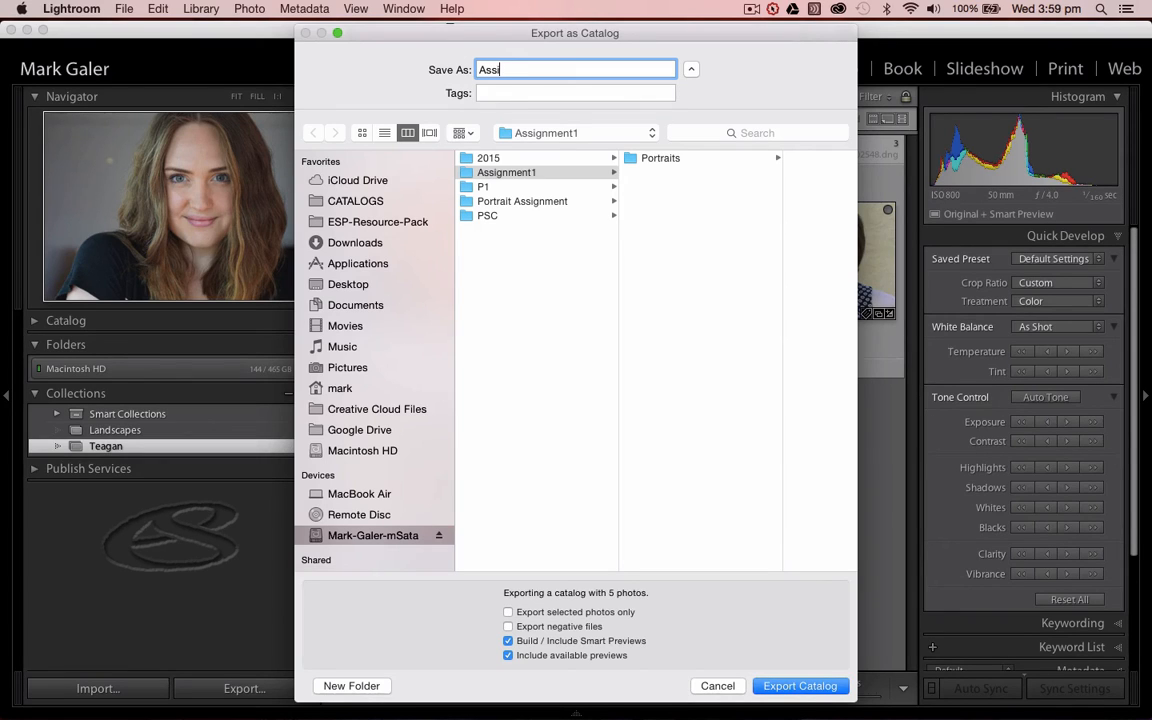
text(gnment 2)
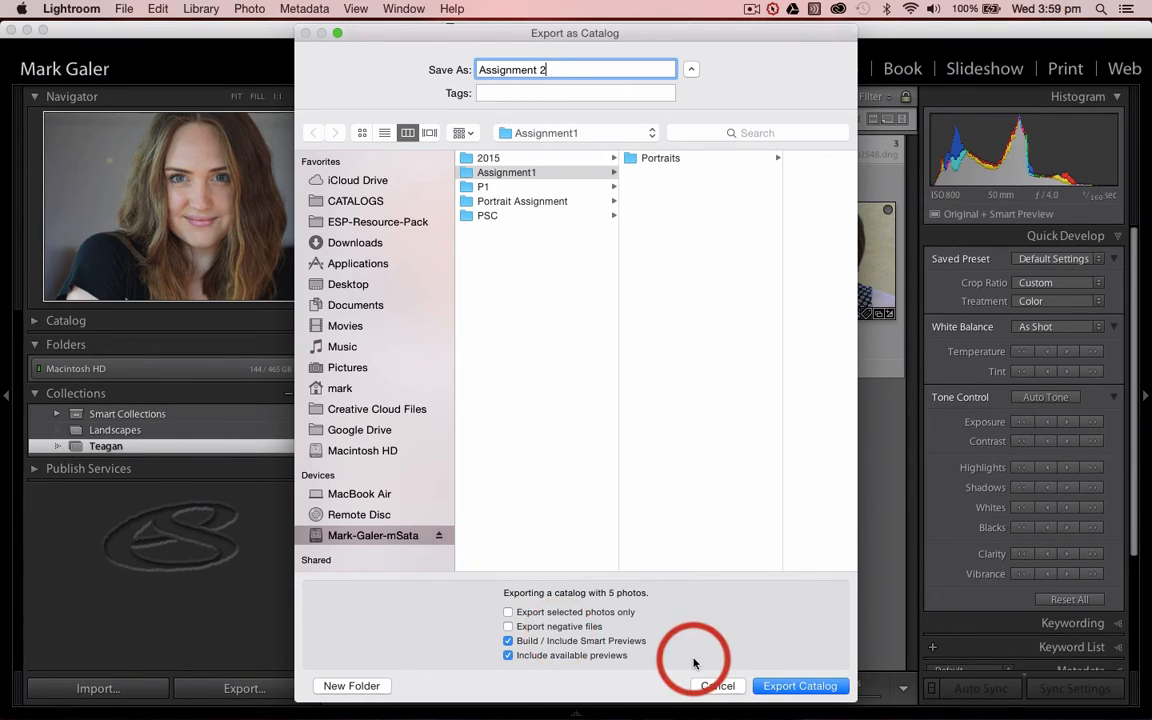
click(780, 687)
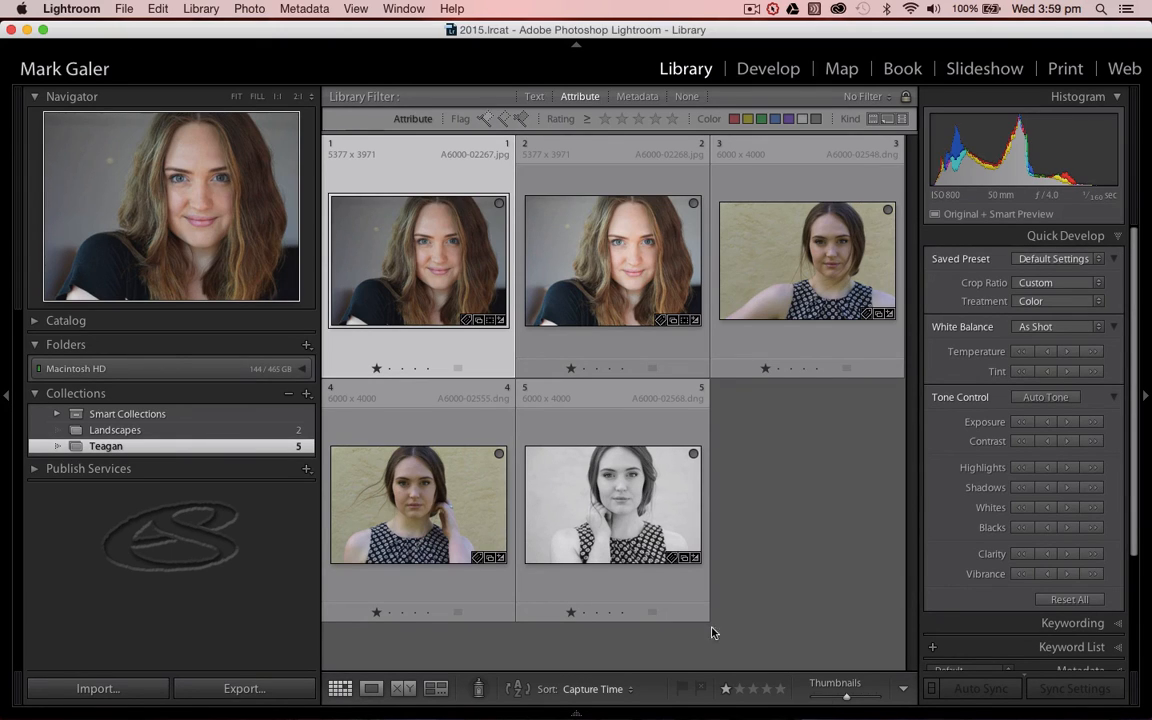
- Quit the application and back up the 2015 catalog to the 2015 folder on the external drive
click(72, 9)
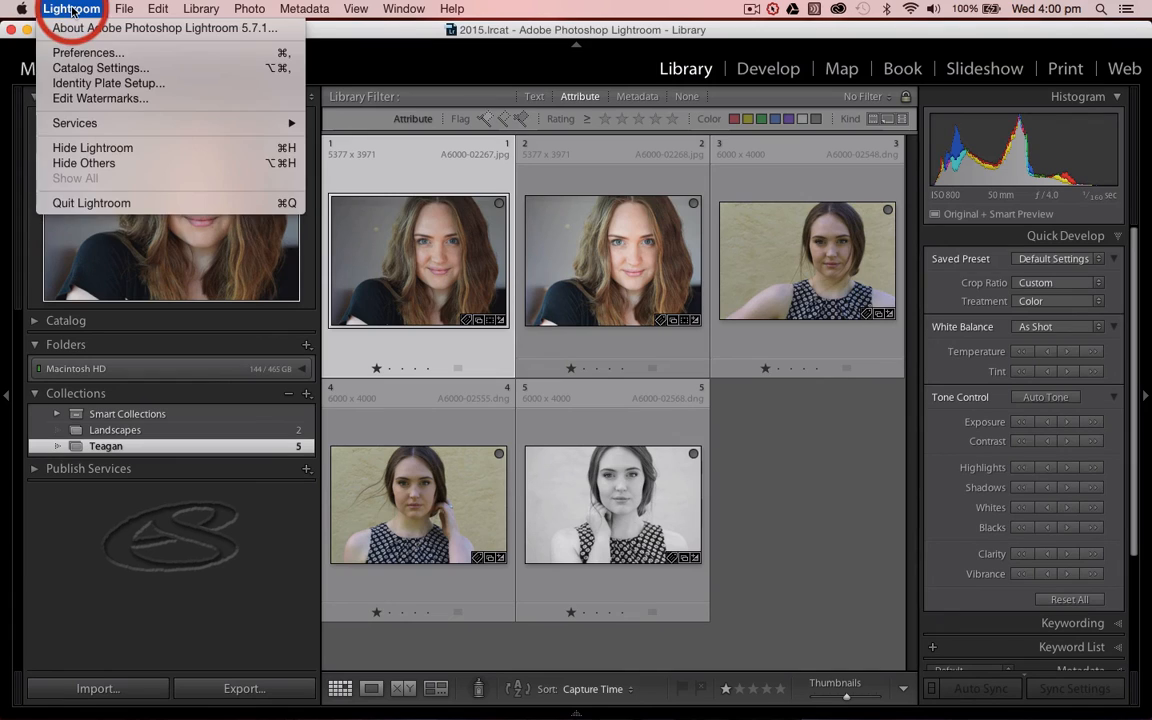
click(77, 204)
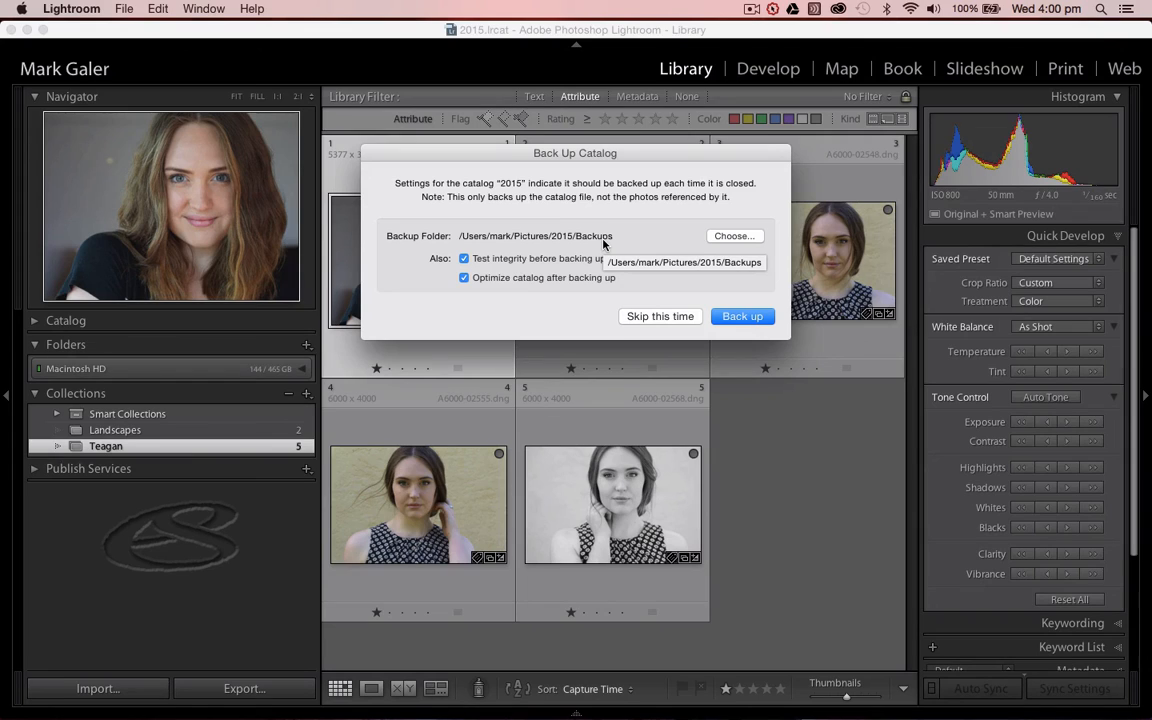
click(724, 239)
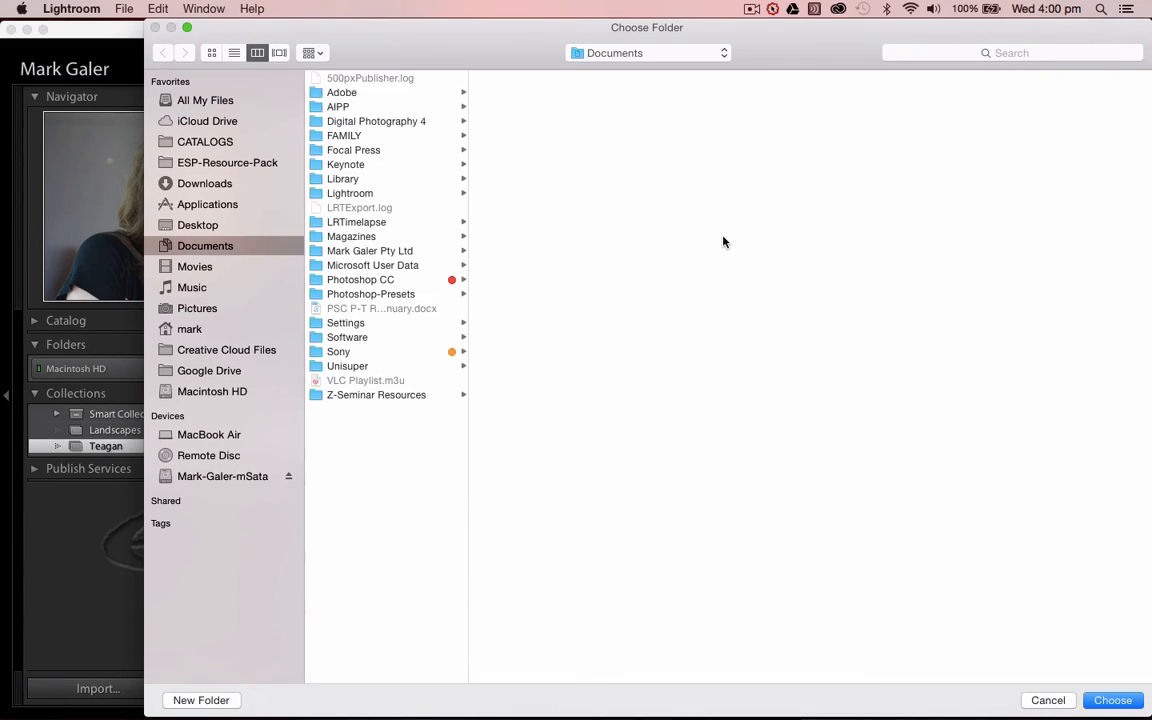
click(235, 476)
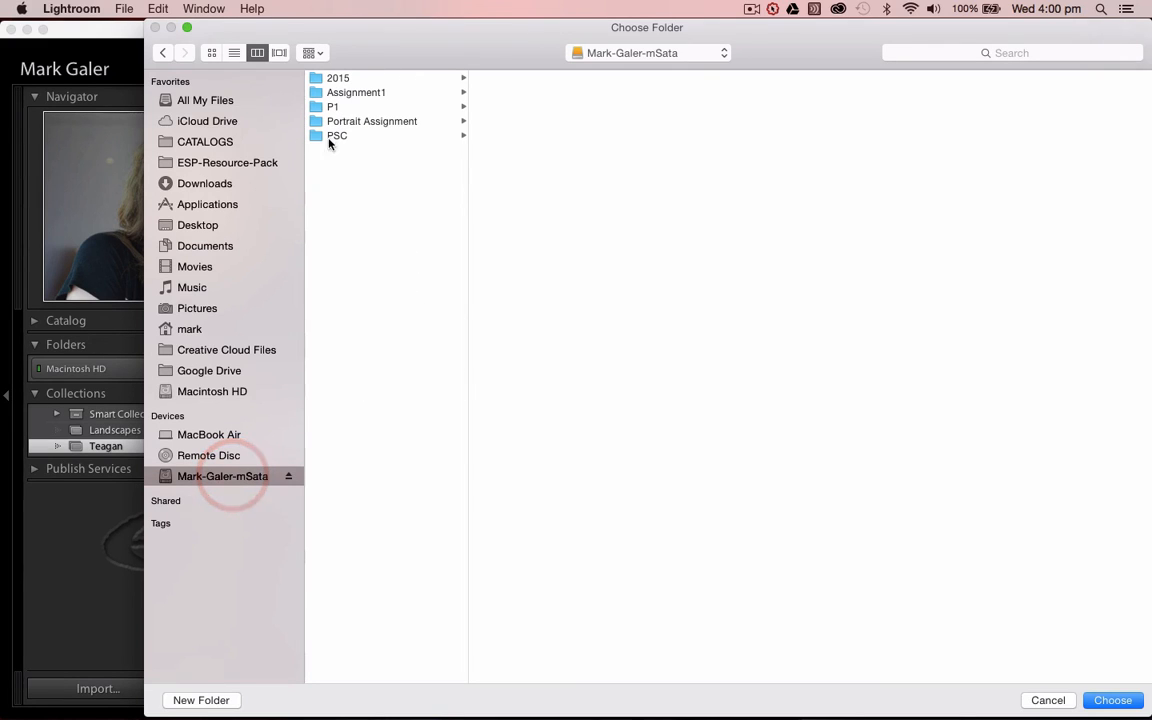
click(338, 79)
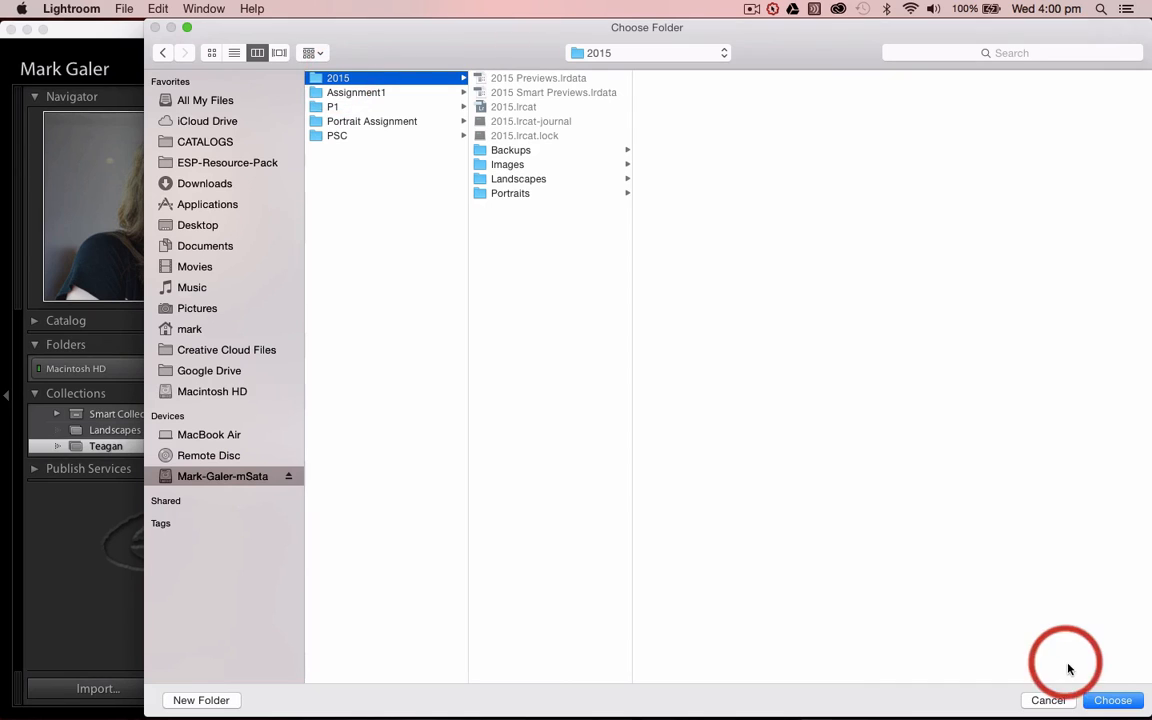
click(1108, 699)
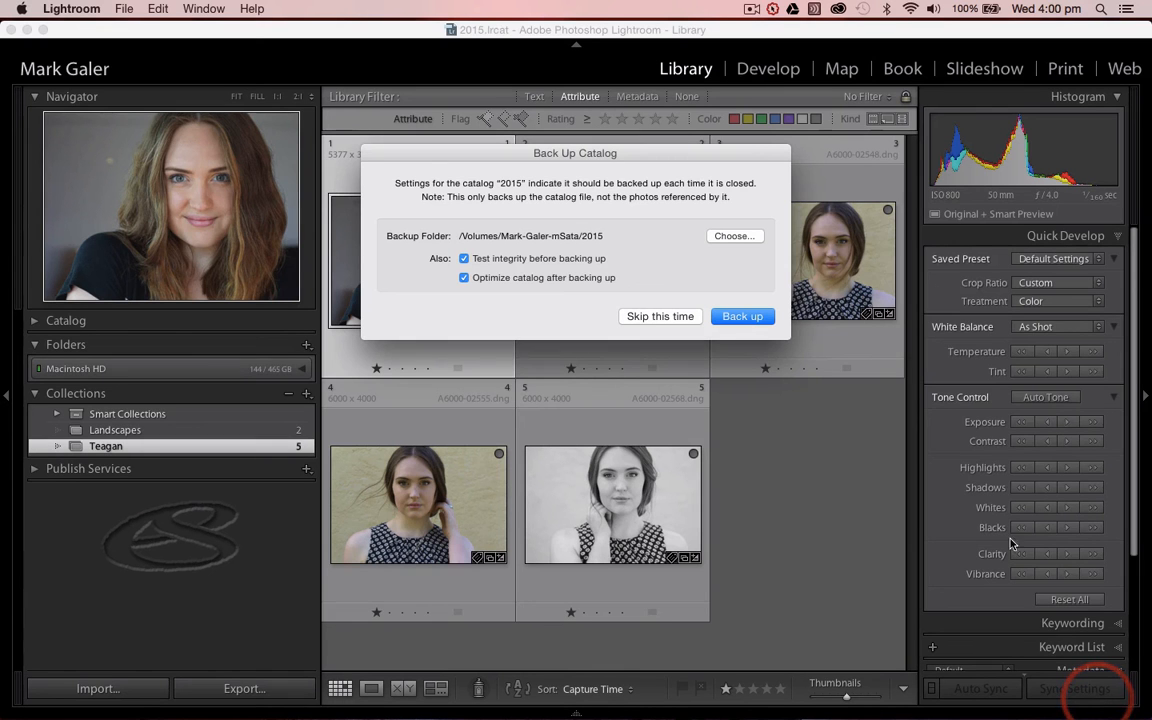
click(762, 324)
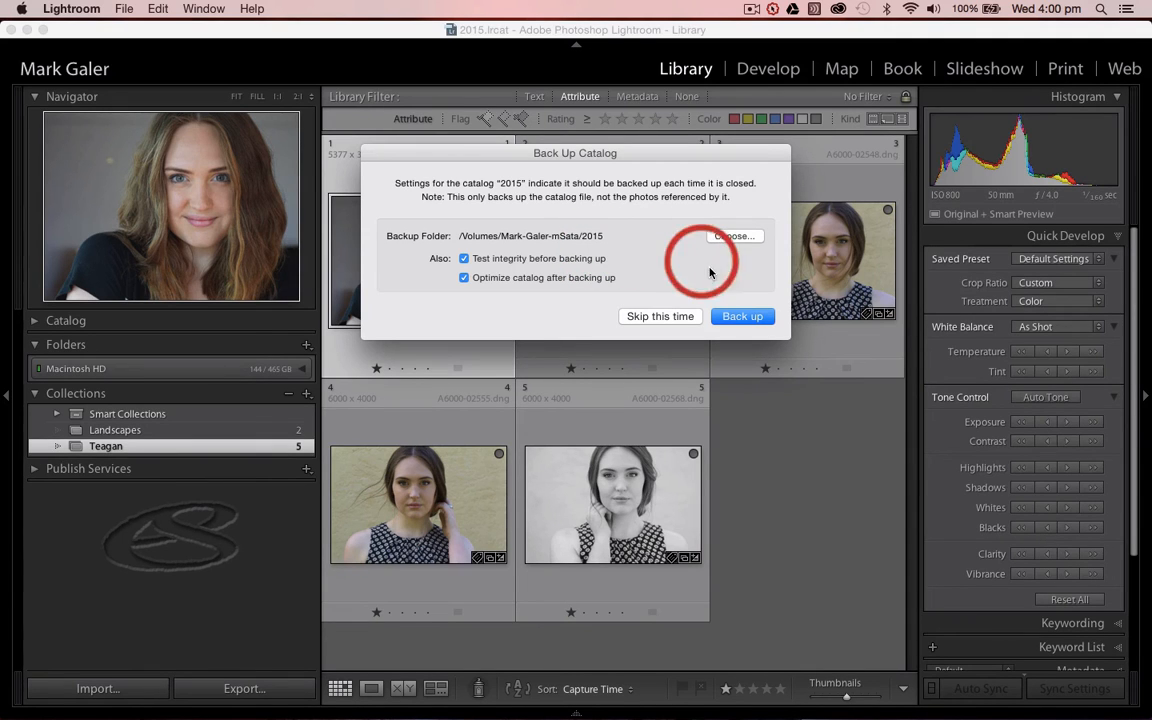
click(740, 316)
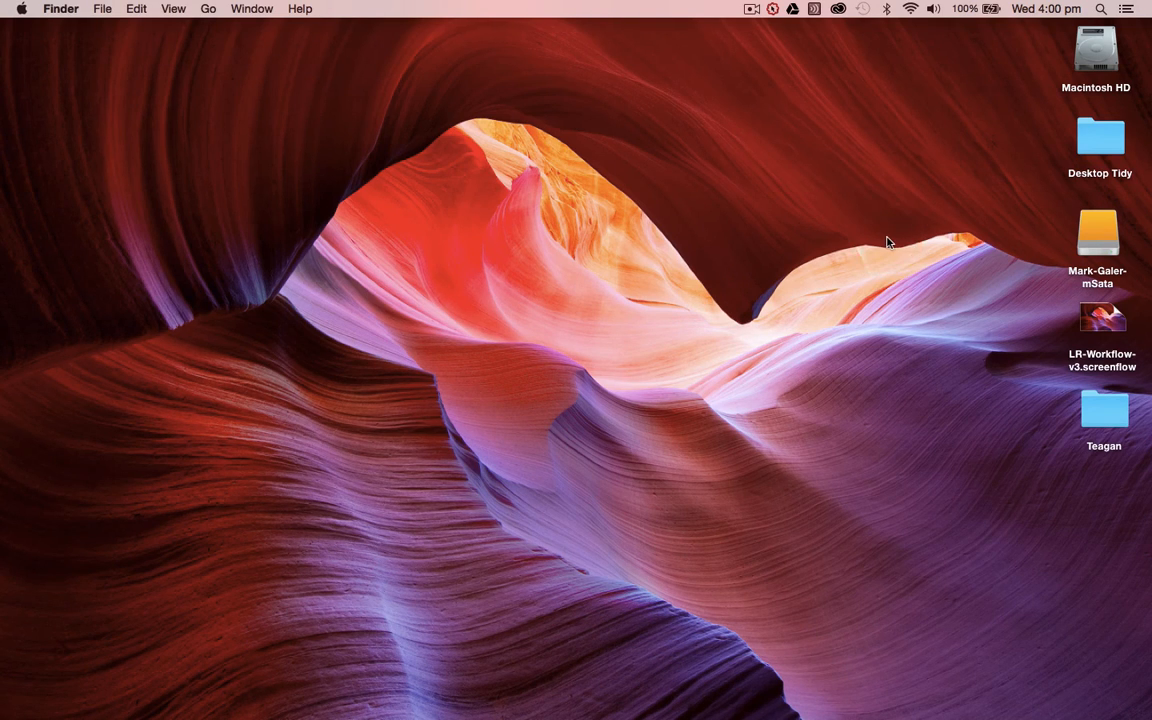
- Open the external drive in Finder and move the Assignment 2 folder out of Assignment1 to the drive's top level
double_click(1094, 234)
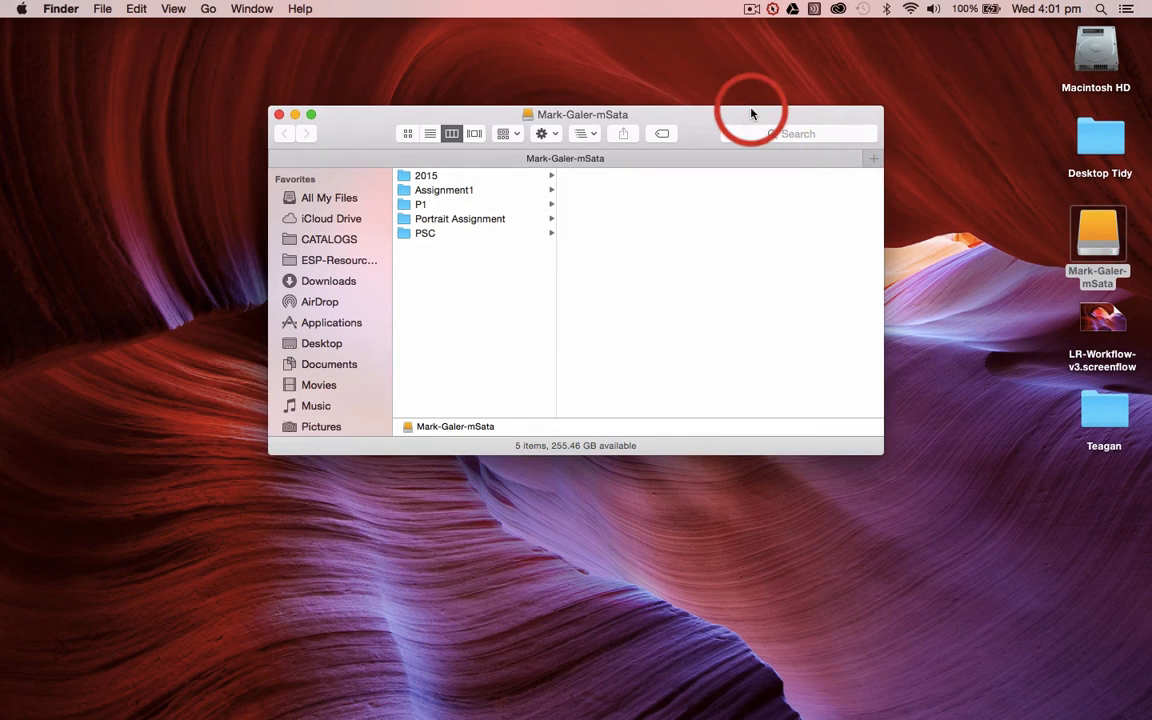
click(586, 119)
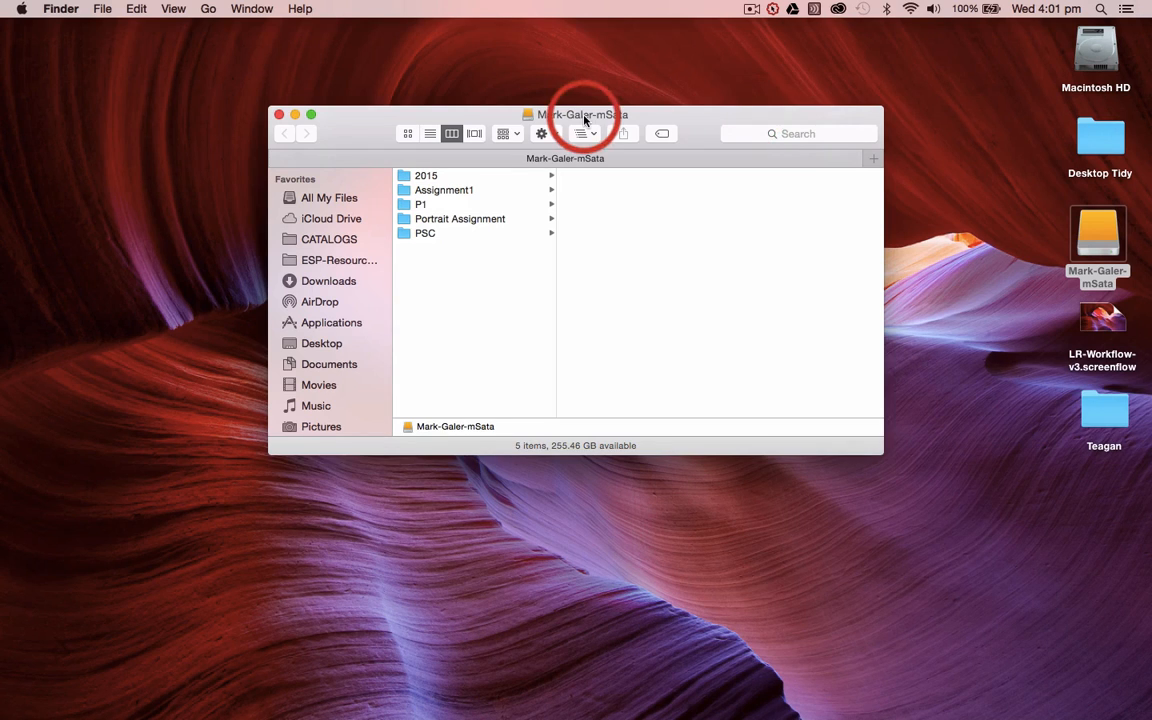
click(438, 177)
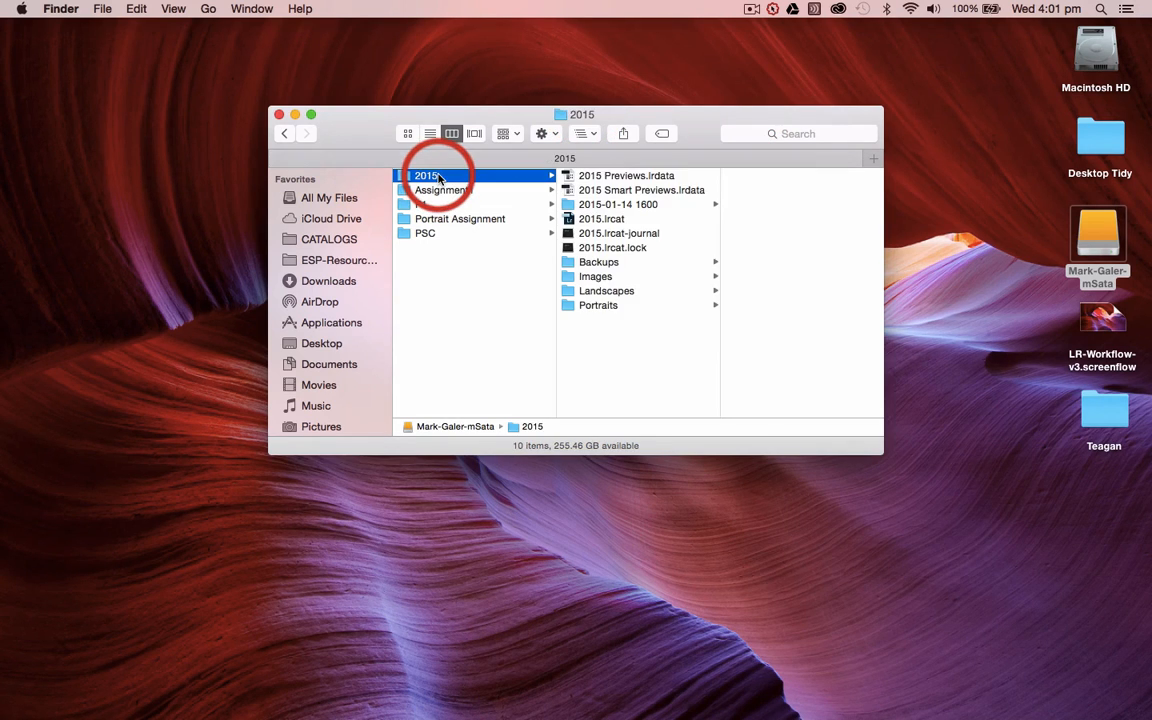
click(438, 190)
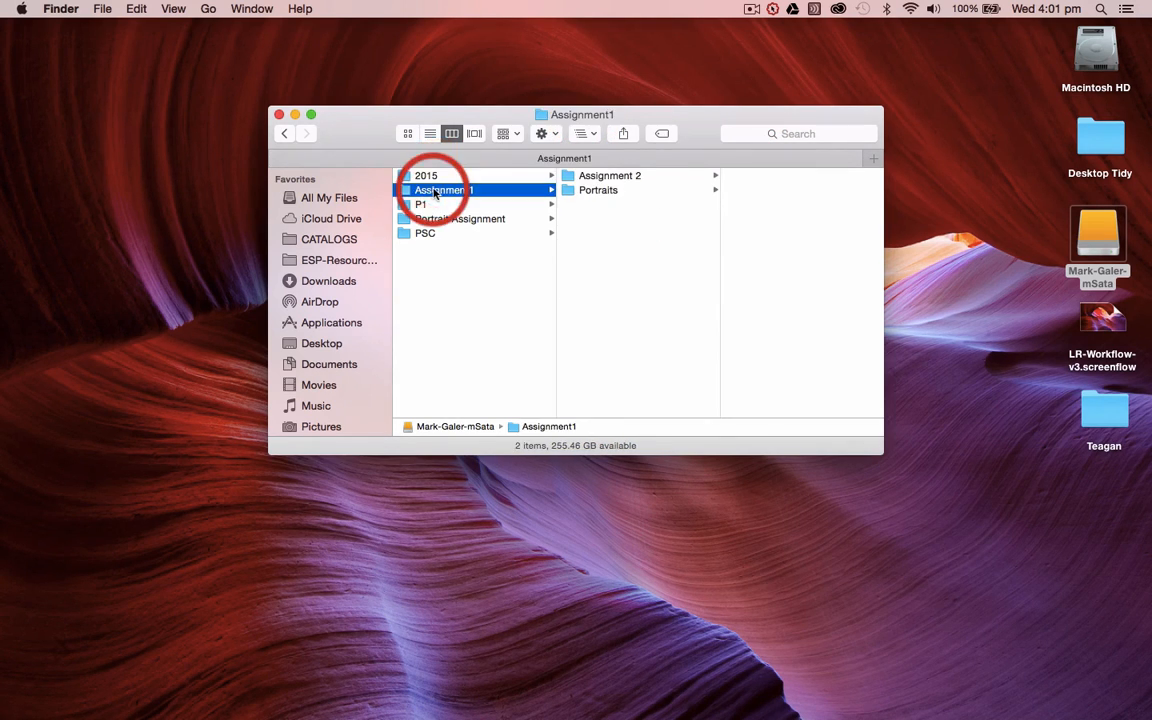
click(587, 180)
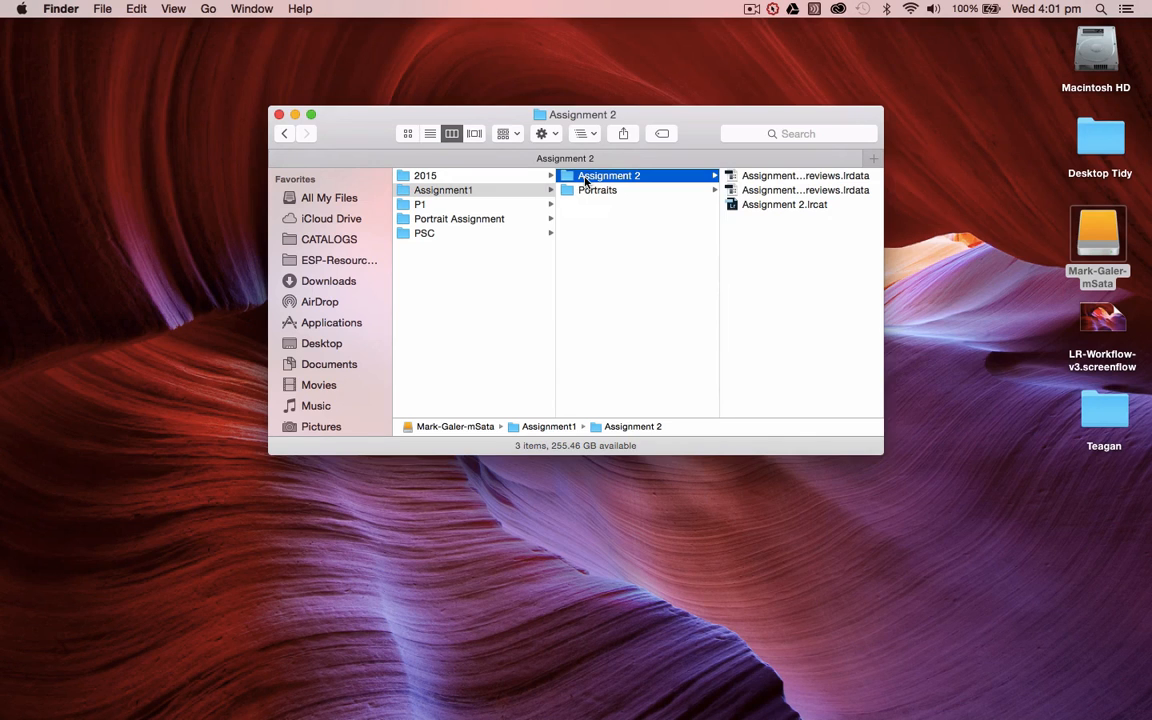
drag(587, 180, 449, 266)
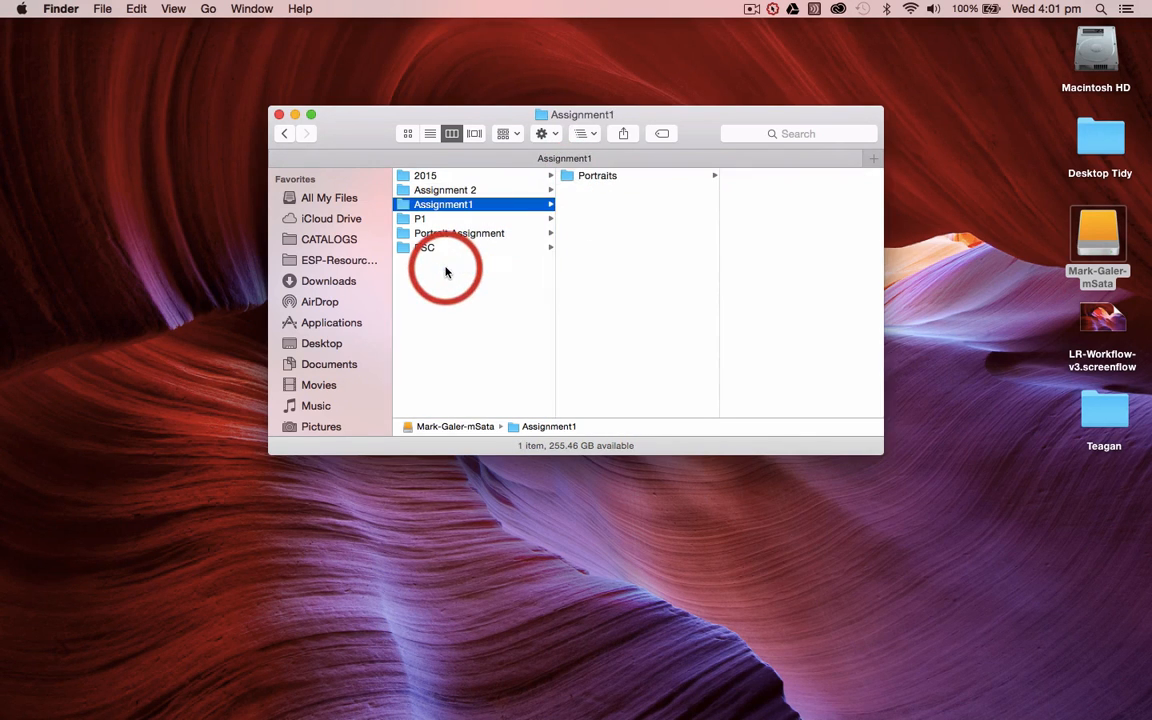
- Open the Assignment 2.lrcat catalog from the Assignment 2 folder in Lightroom
click(453, 207)
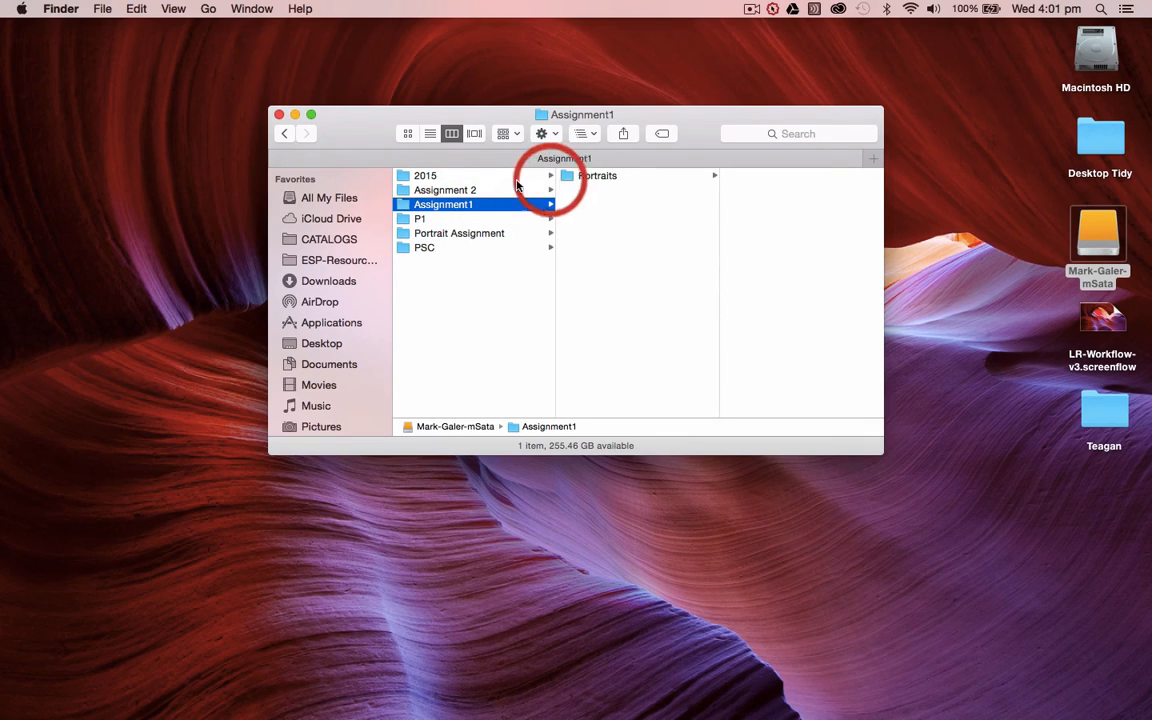
click(480, 190)
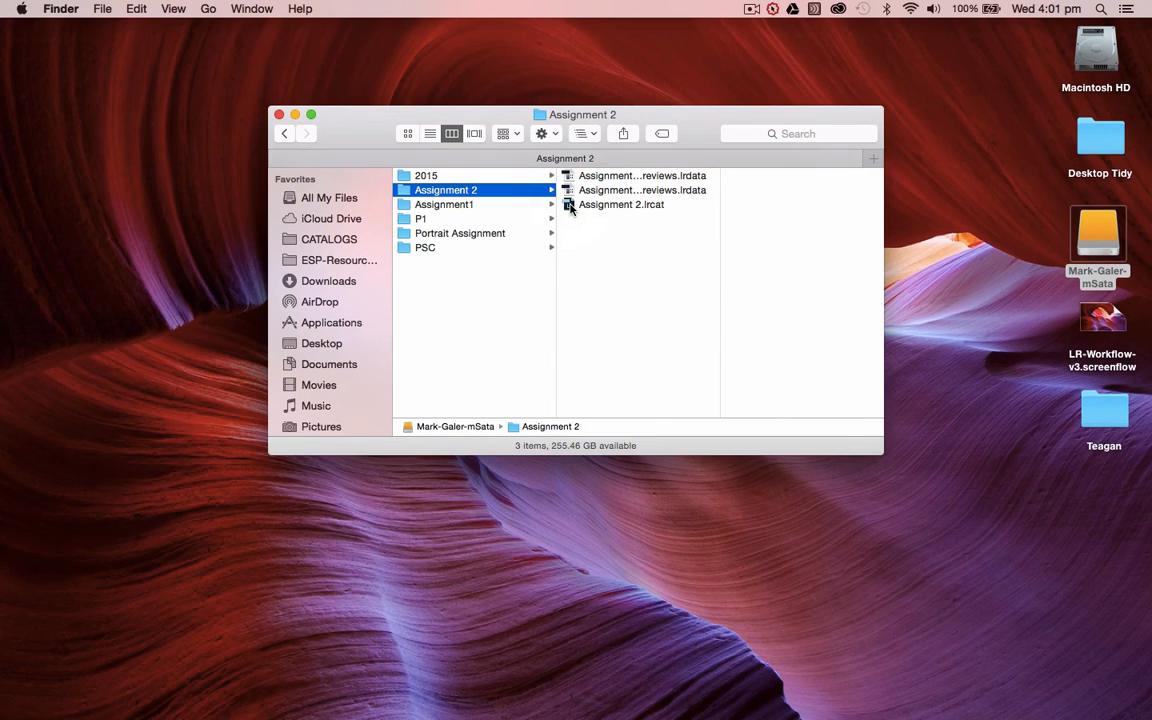
double_click(570, 206)
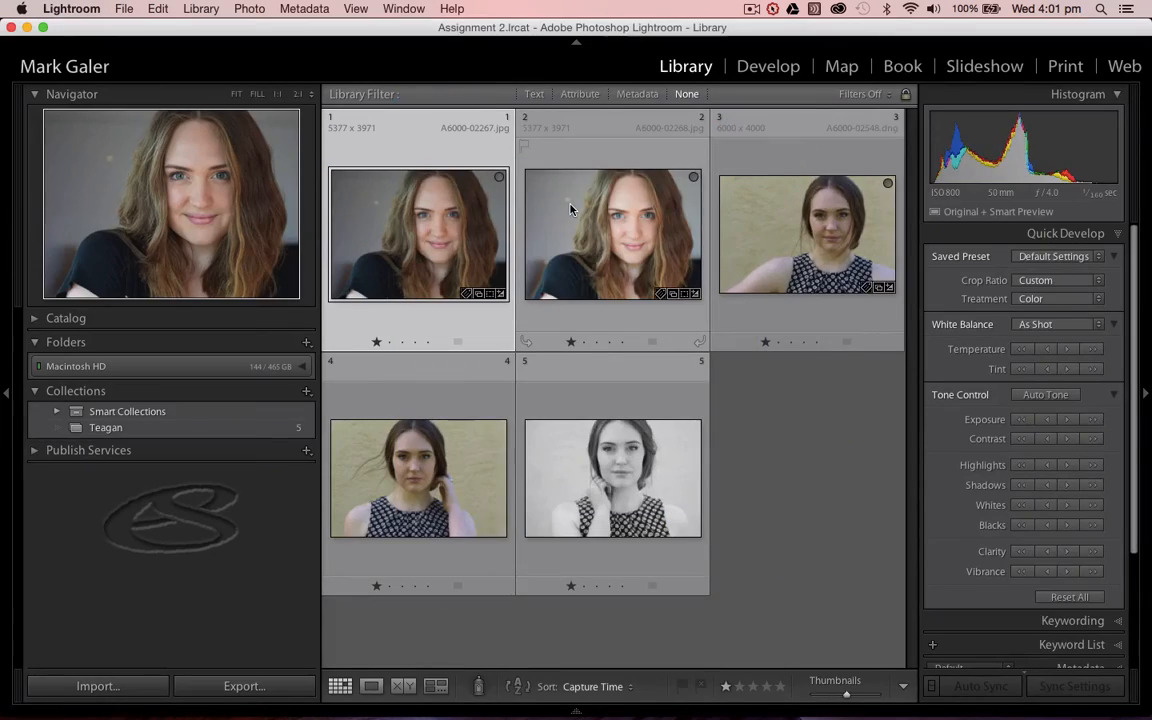
- Change the black-and-white portrait's treatment to Color in Quick Develop and return to the grid
double_click(645, 461)
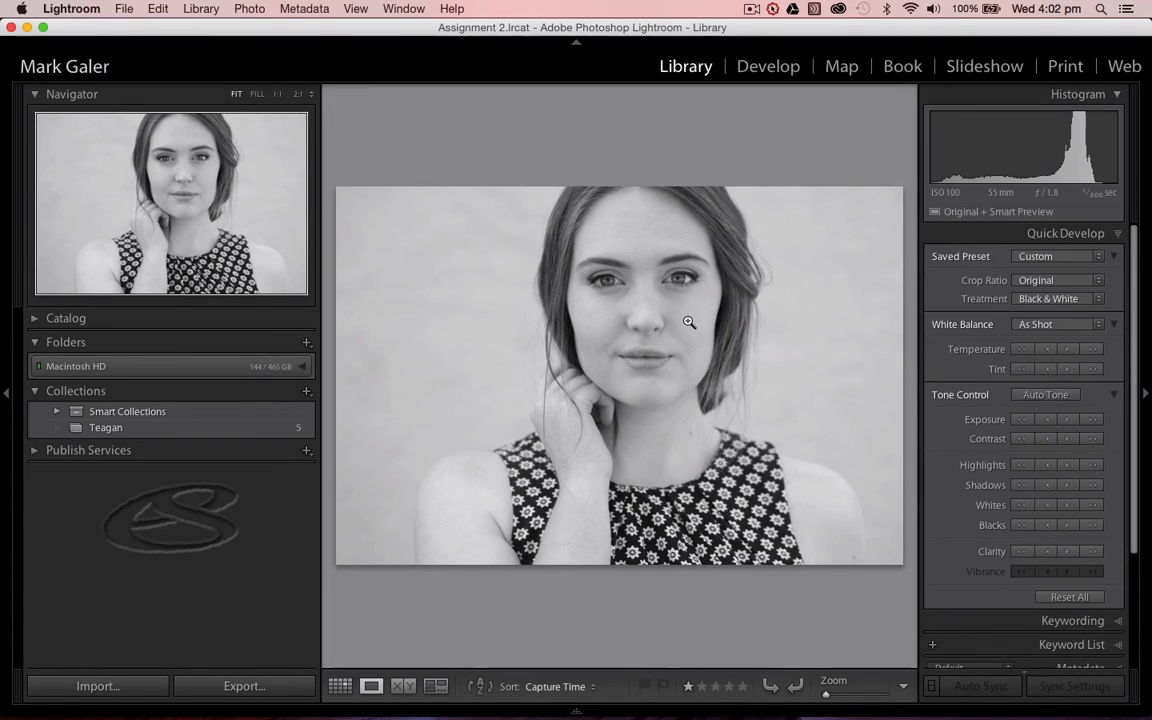
click(1100, 303)
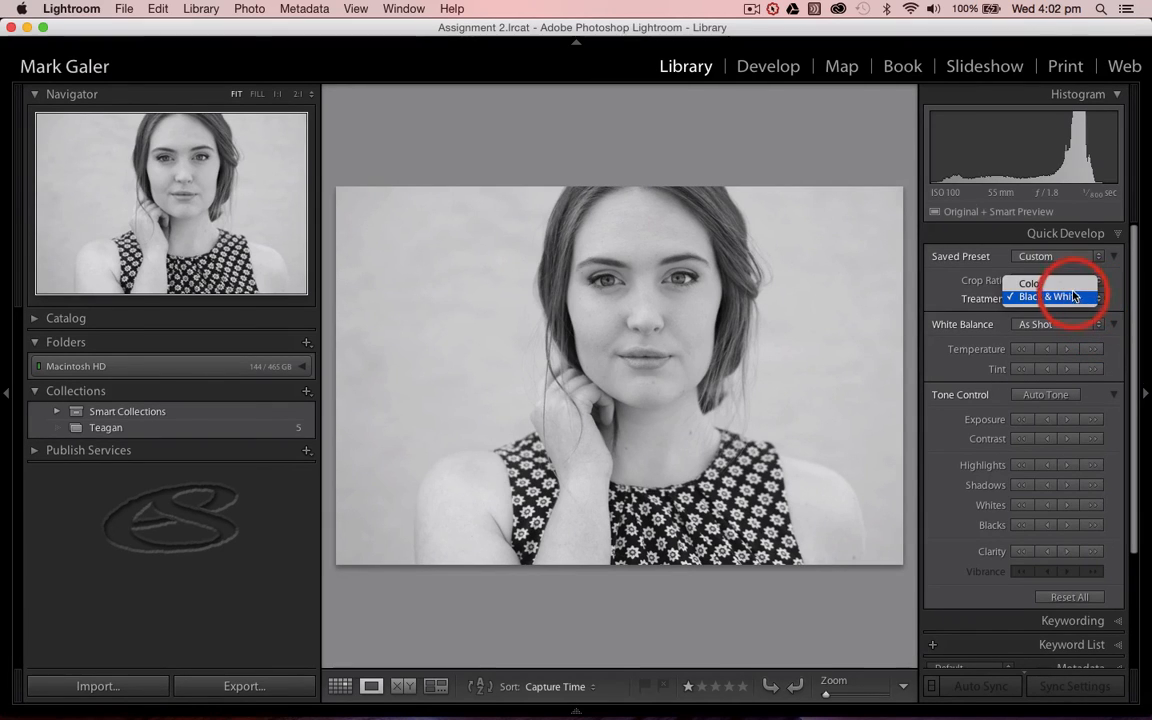
click(1072, 286)
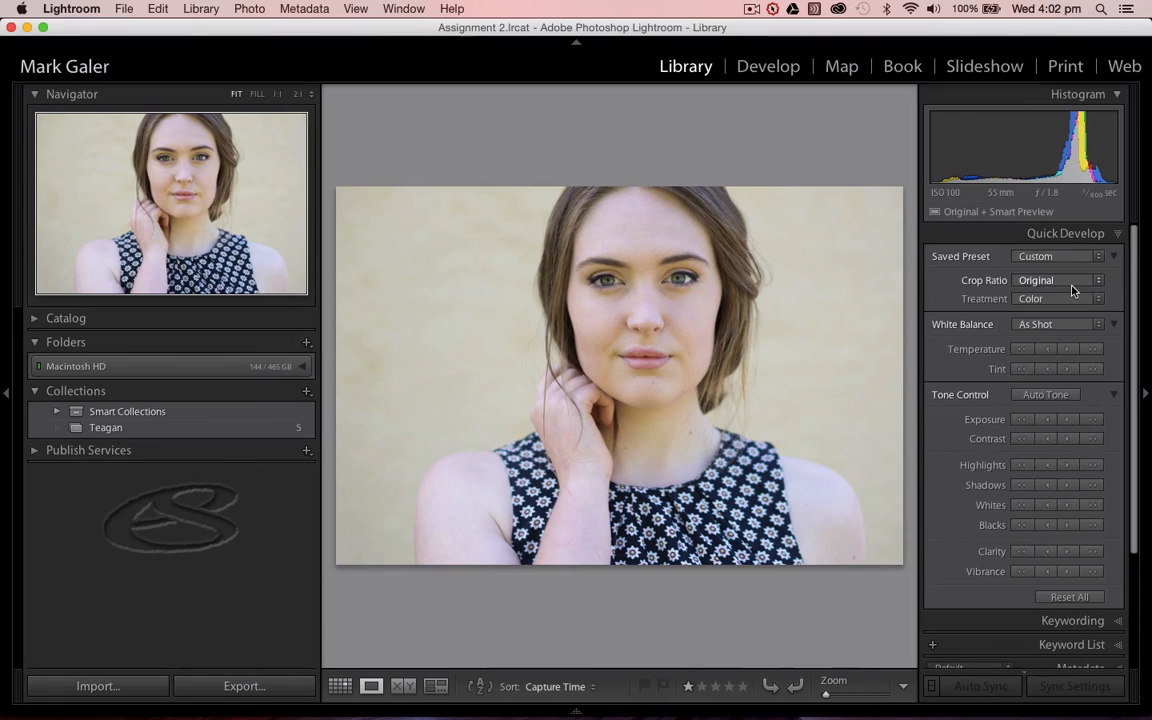
key(g)
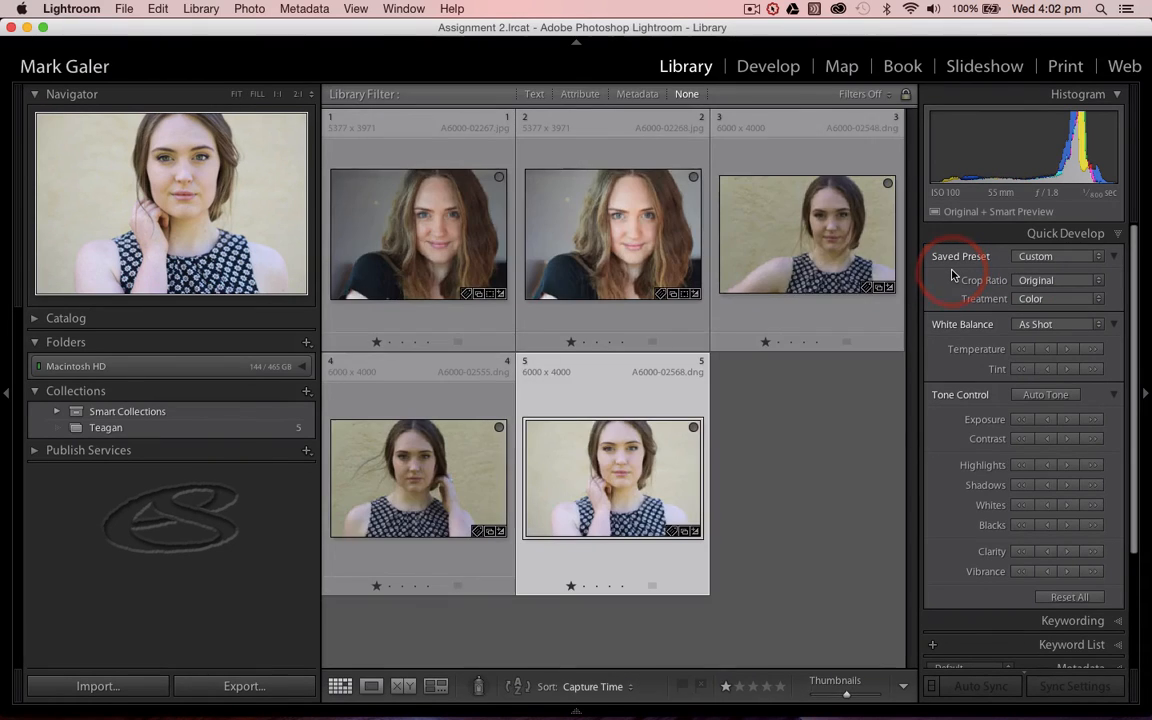
- Open the second portrait in Develop and heal the bright spot on the background wall with the Spot Removal tool
double_click(601, 240)
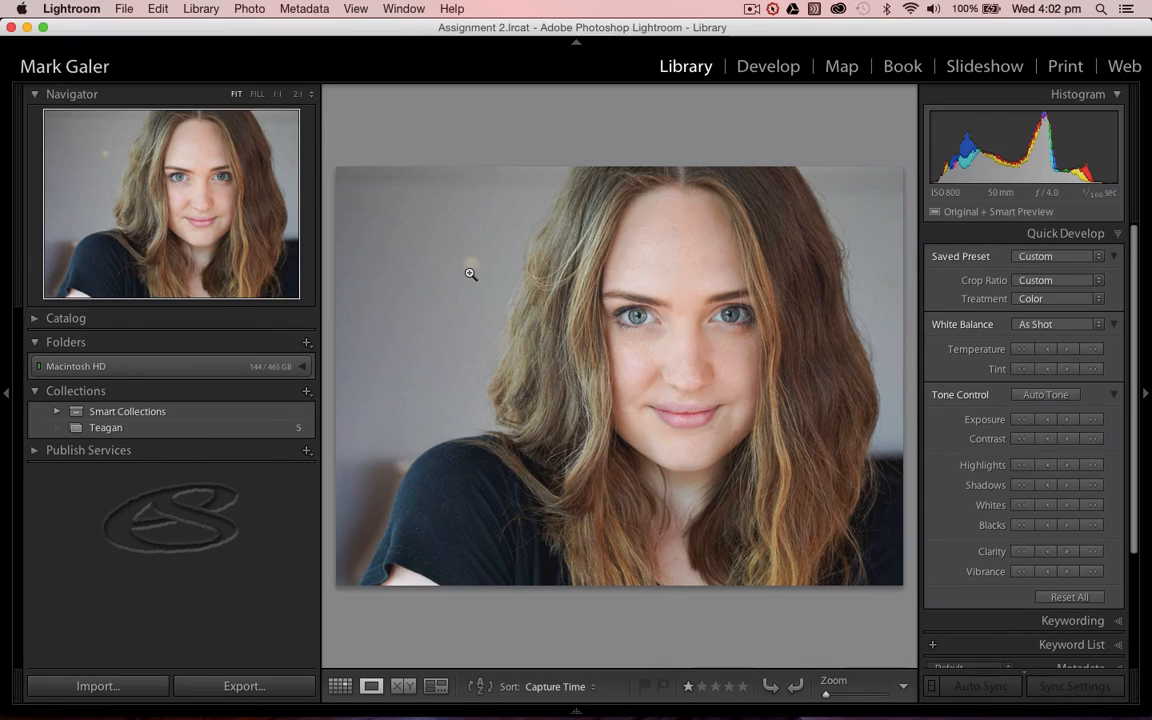
click(765, 66)
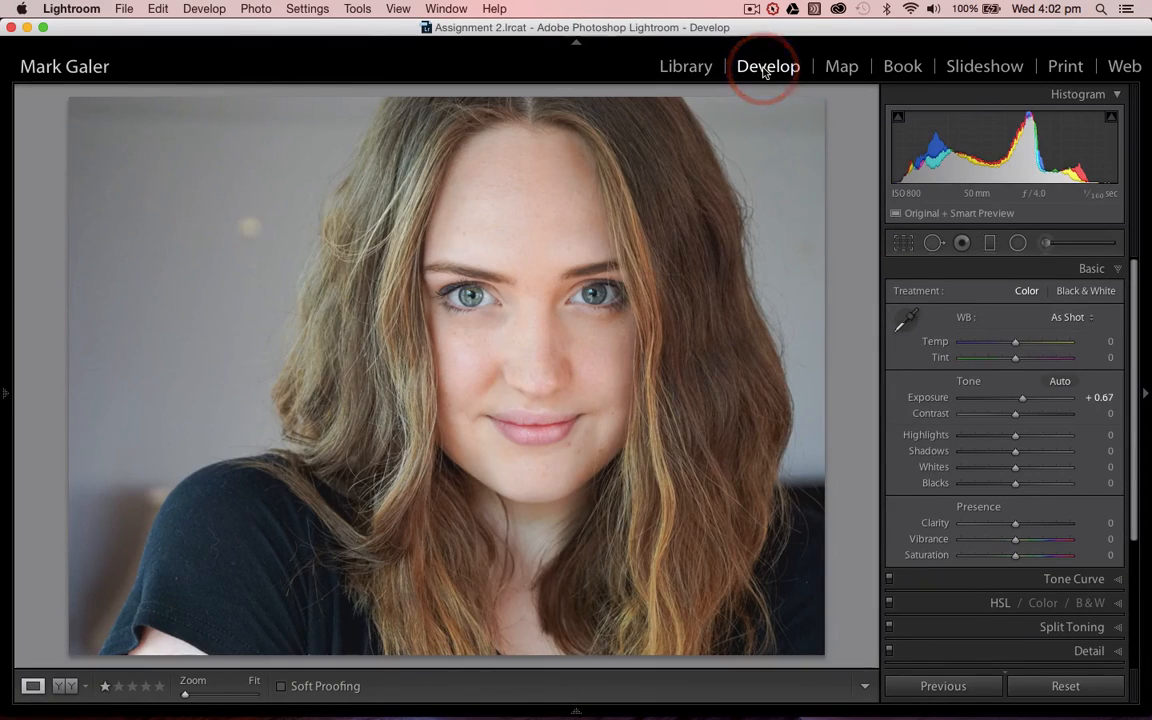
click(933, 243)
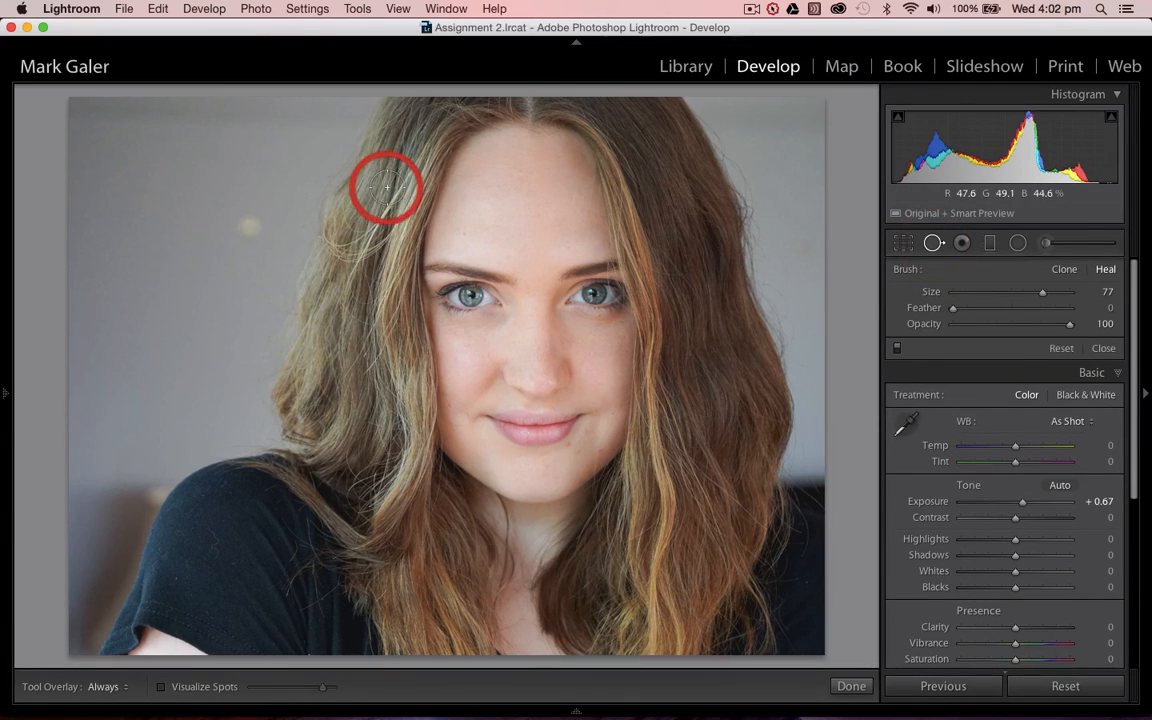
click(249, 227)
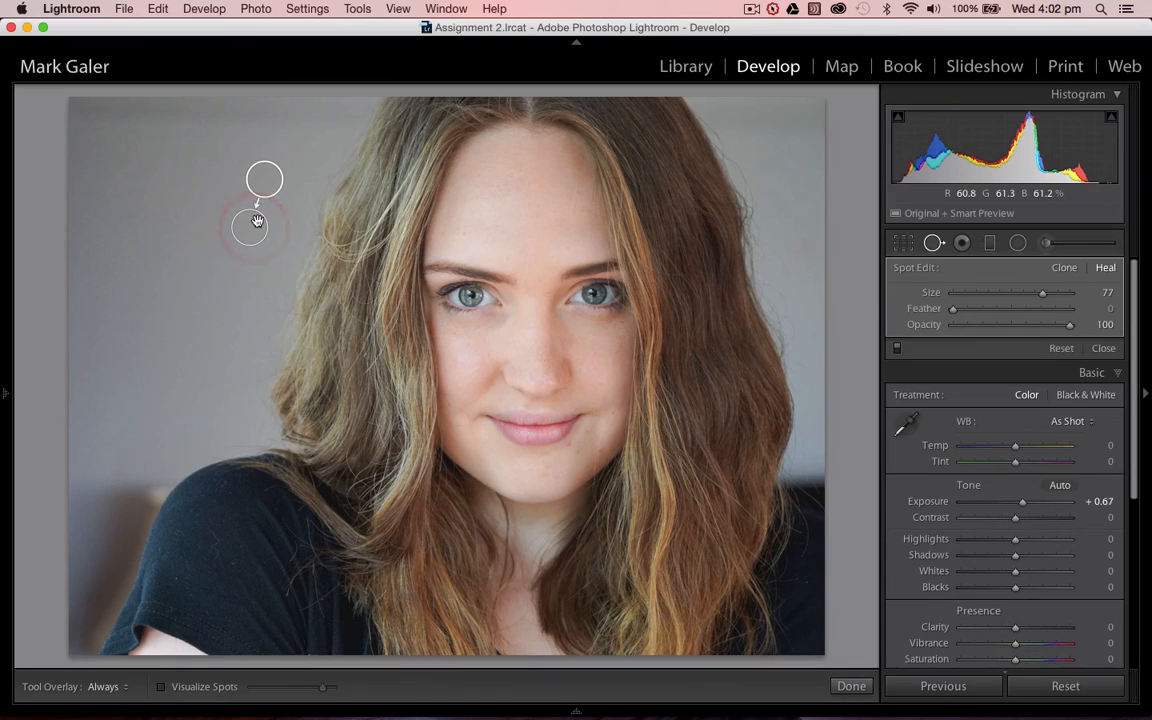
click(933, 243)
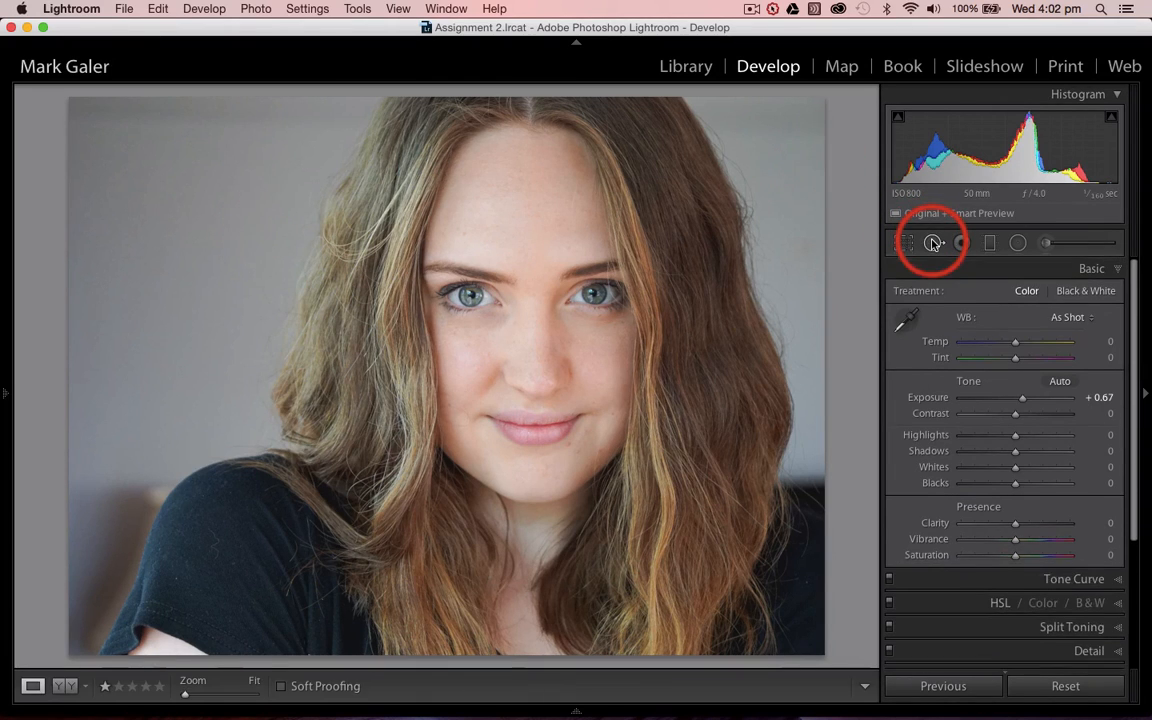
- Darken the portrait's edges with a Highlight Priority post-crop vignette, setting its amount to −22
click(998, 527)
scroll(998, 527, down, 3)
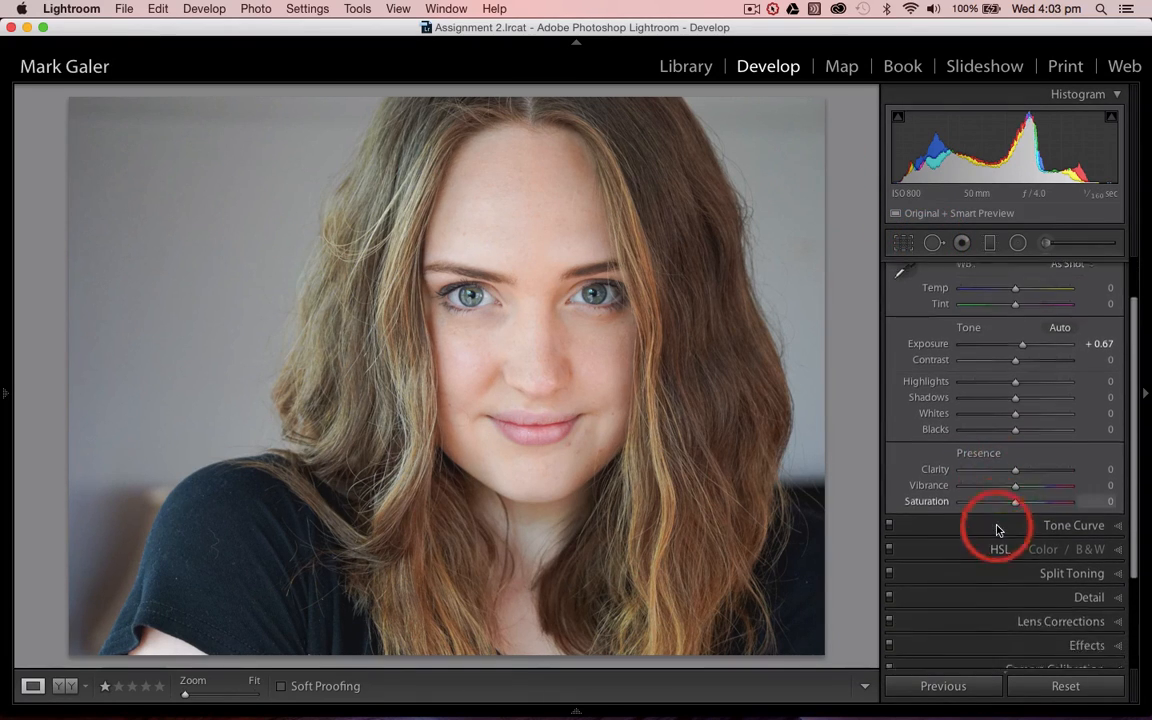
scroll(998, 530, down, 2)
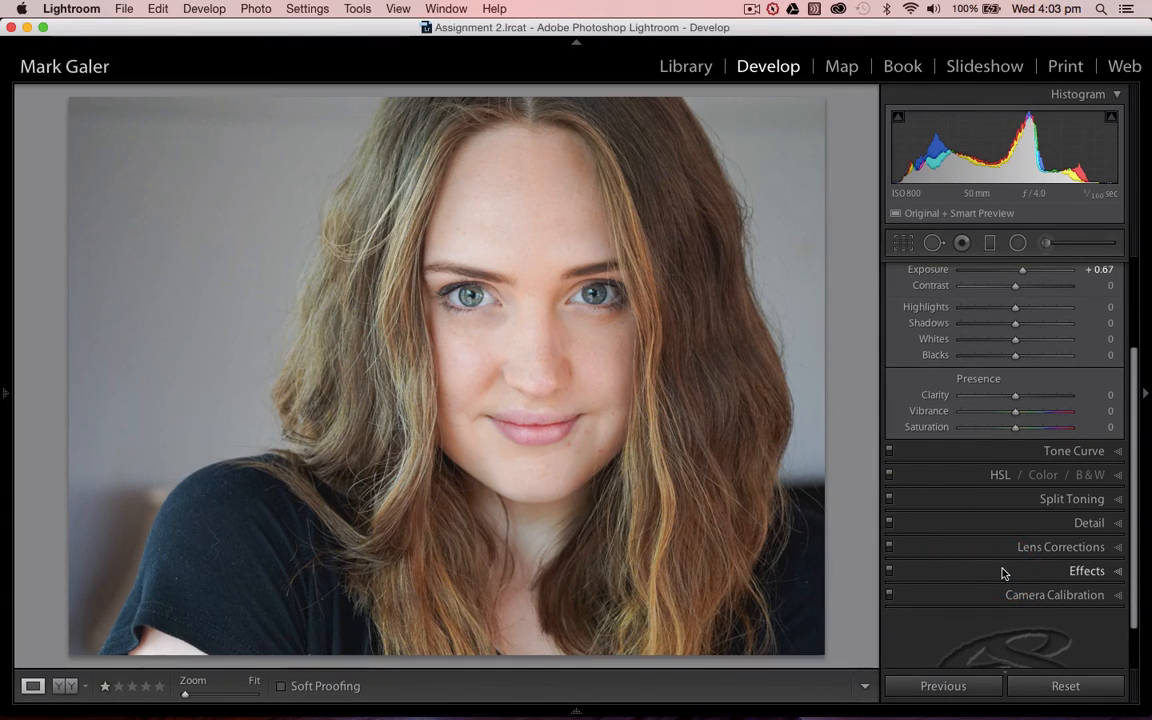
click(1004, 572)
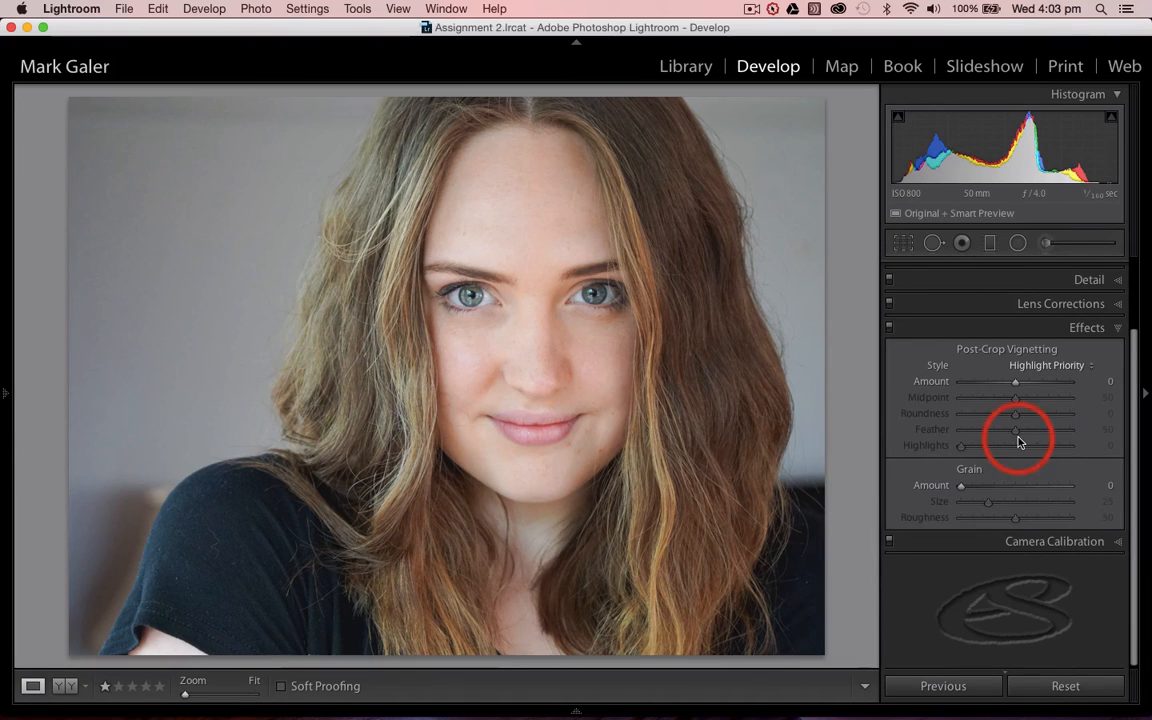
drag(1020, 383, 1003, 386)
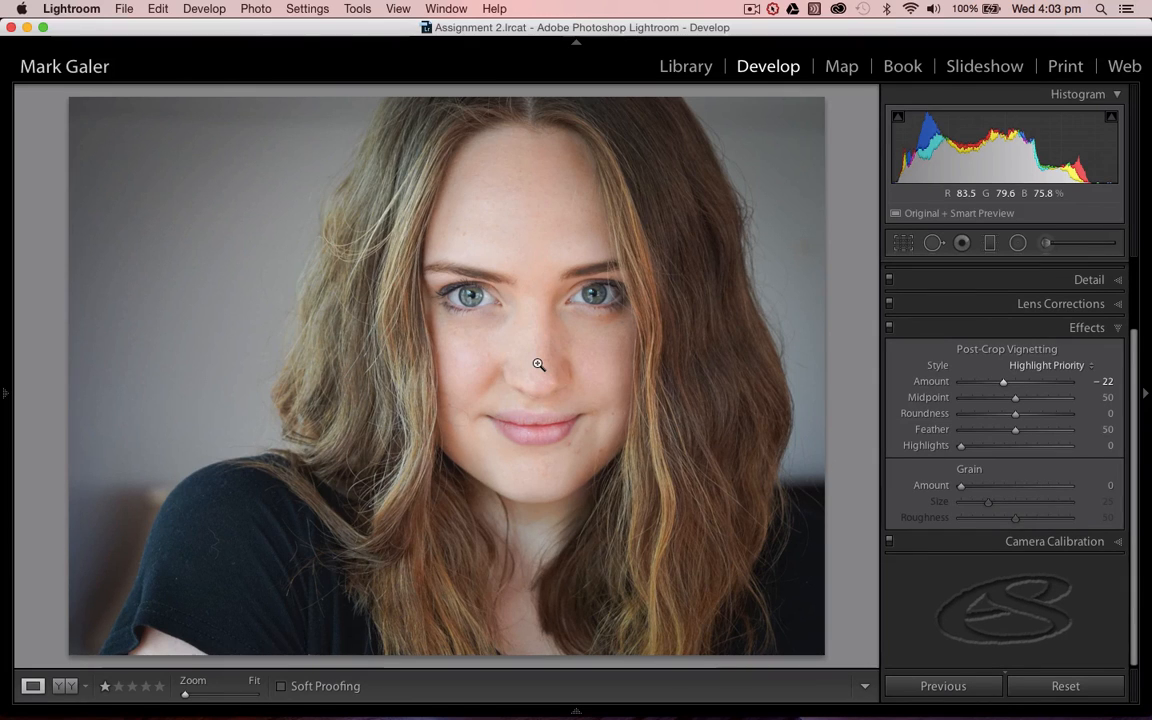
- Close the Assignment 2 catalog in Lightroom and the Finder window showing the external drive
click(11, 28)
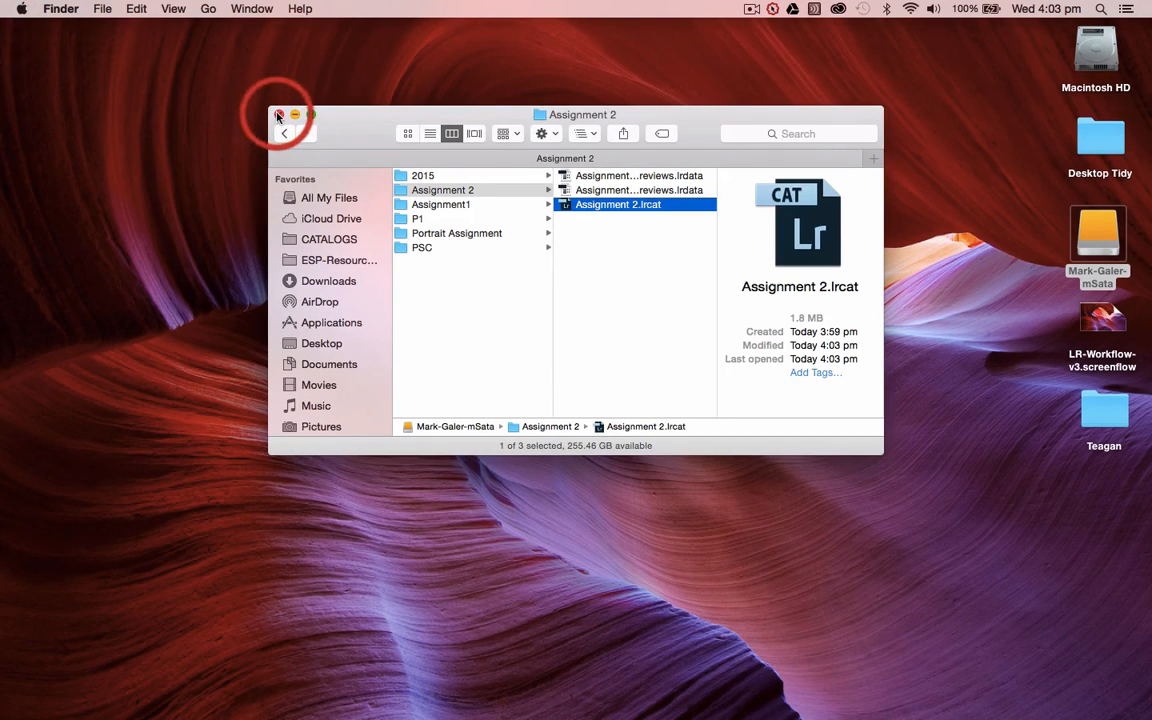
click(279, 116)
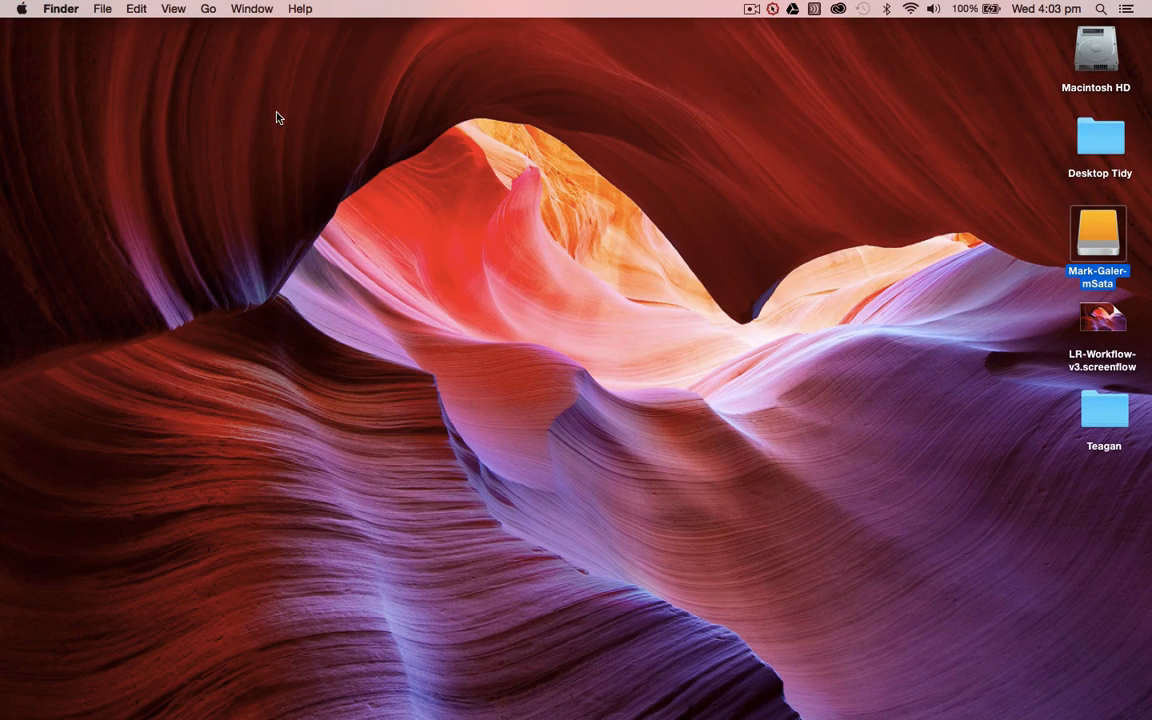
click(279, 121)
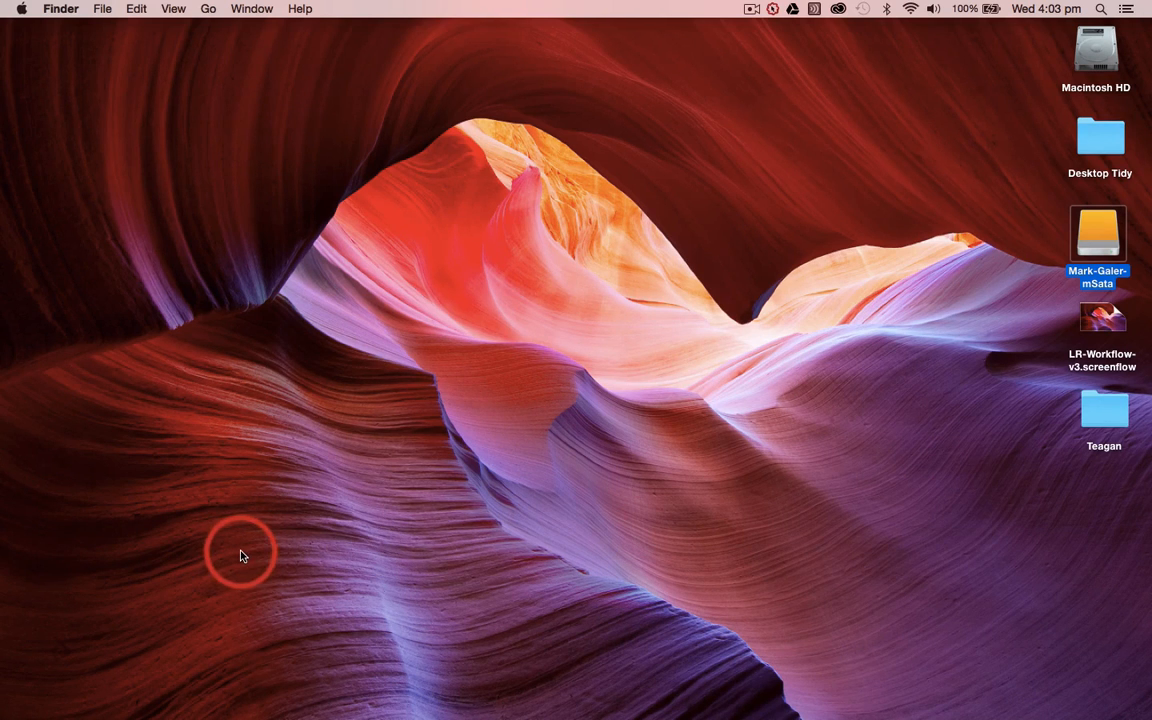
- Relaunch Adobe Photoshop Lightroom 5 and open the 2015.lrcat catalog from the recent catalogs
mouse_move(155, 705)
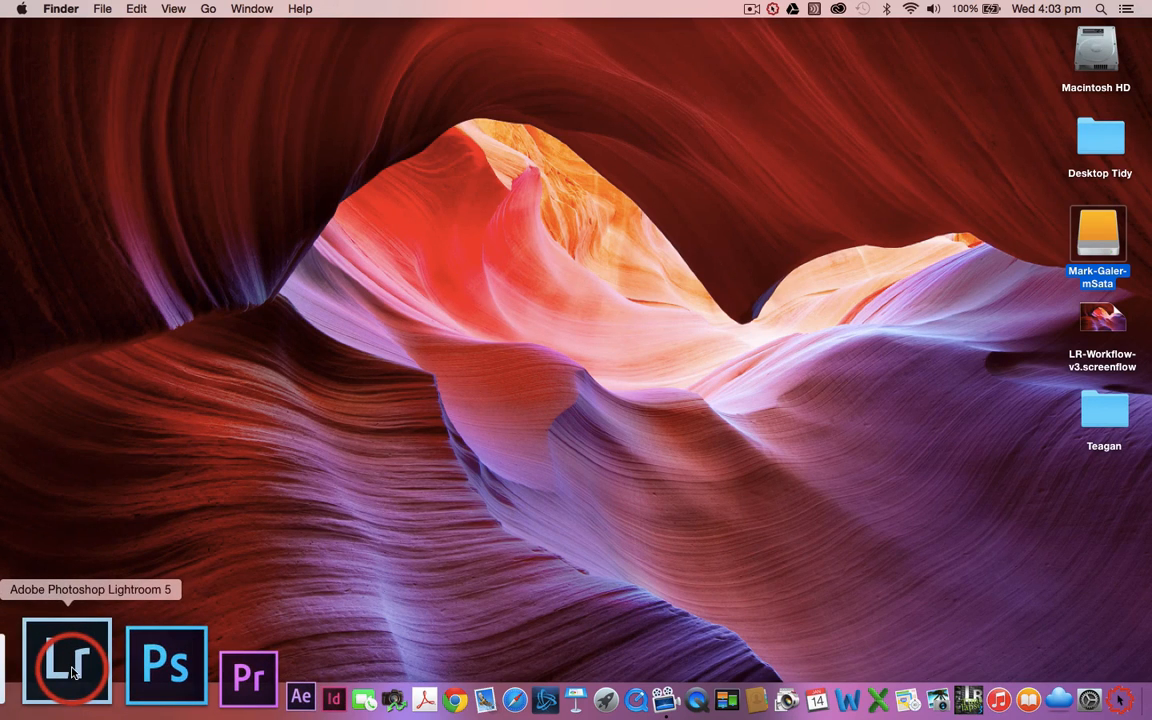
click(72, 672)
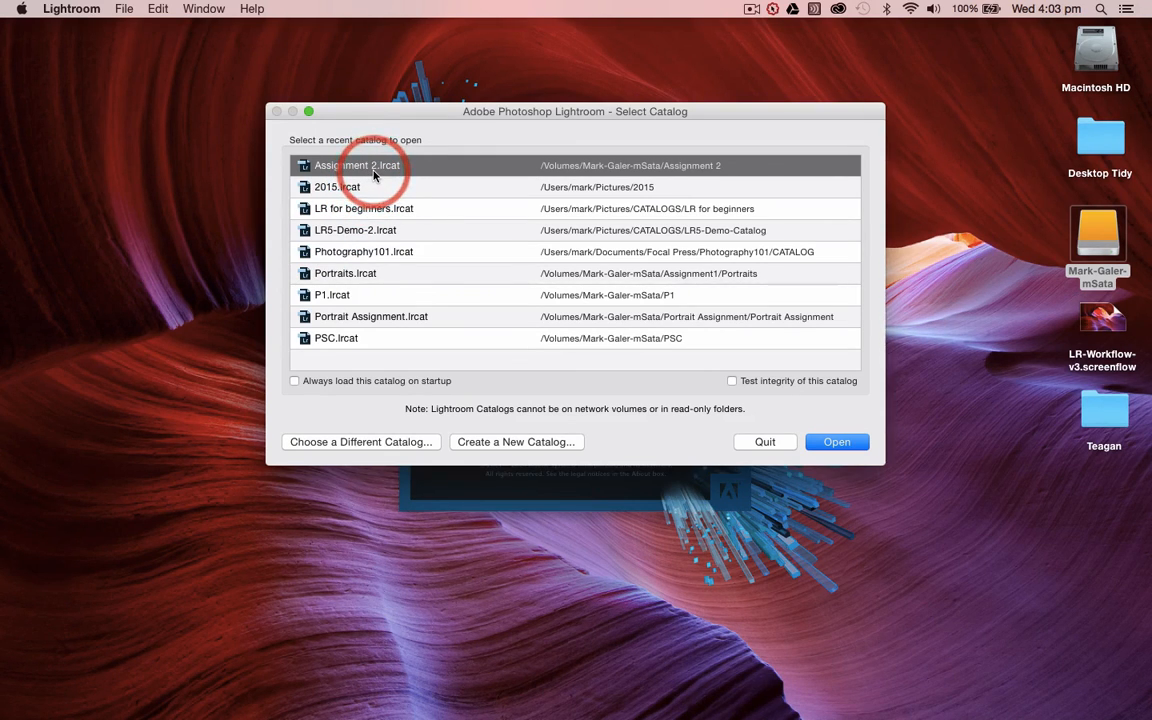
click(349, 192)
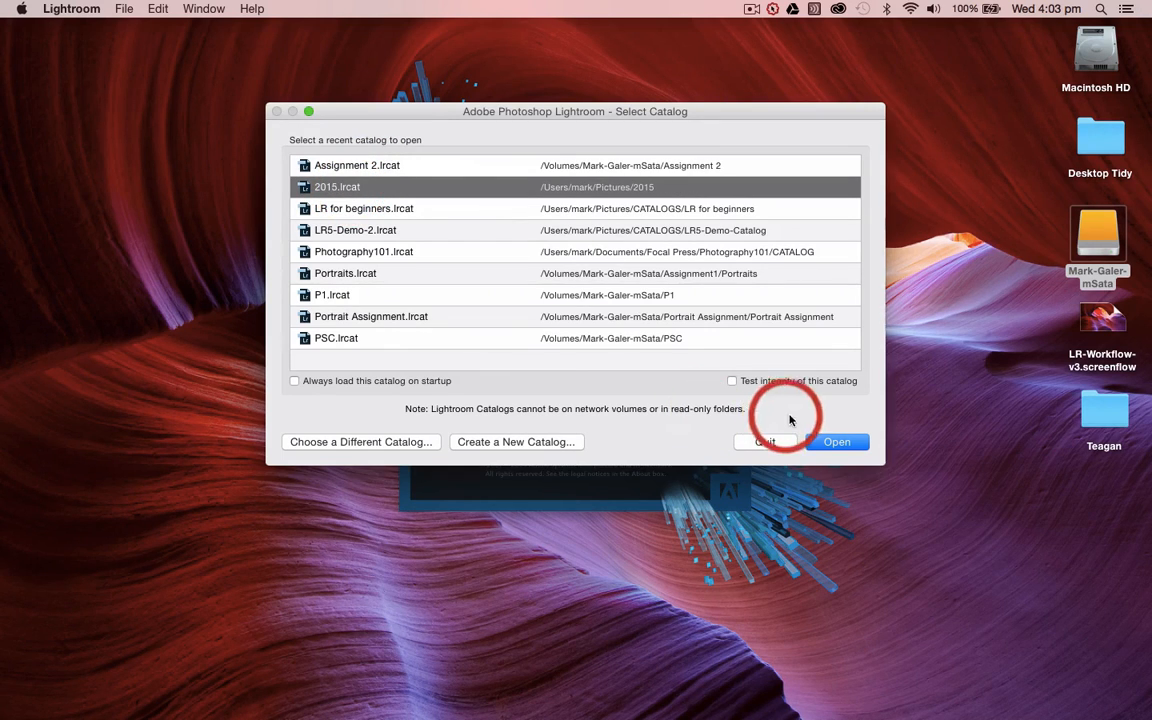
click(833, 444)
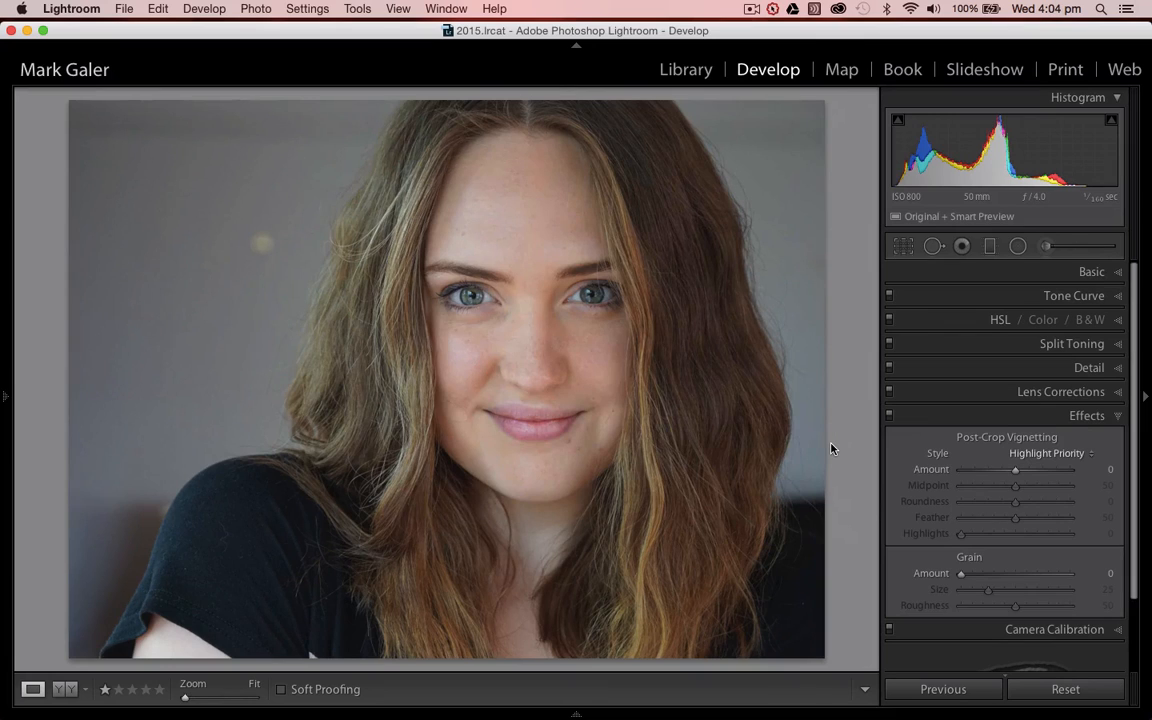
- Reveal the Navigator and Collections side of the workspace, collapse Snapshots and return to the Library grid
click(5, 400)
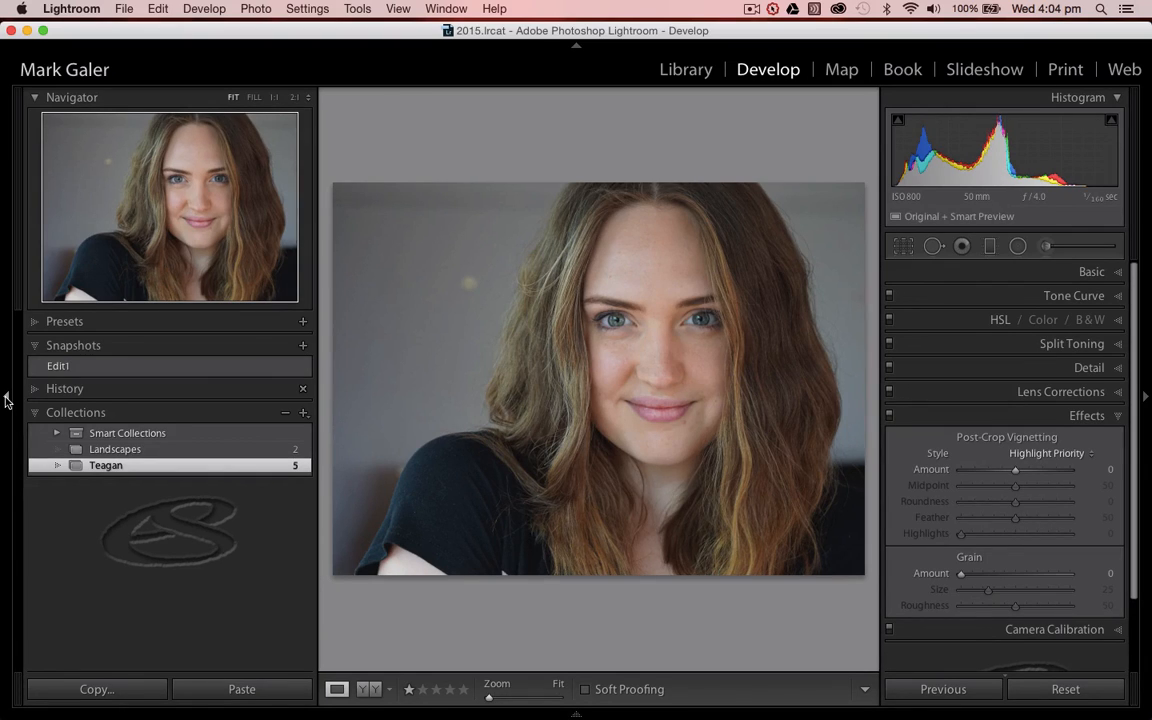
click(137, 363)
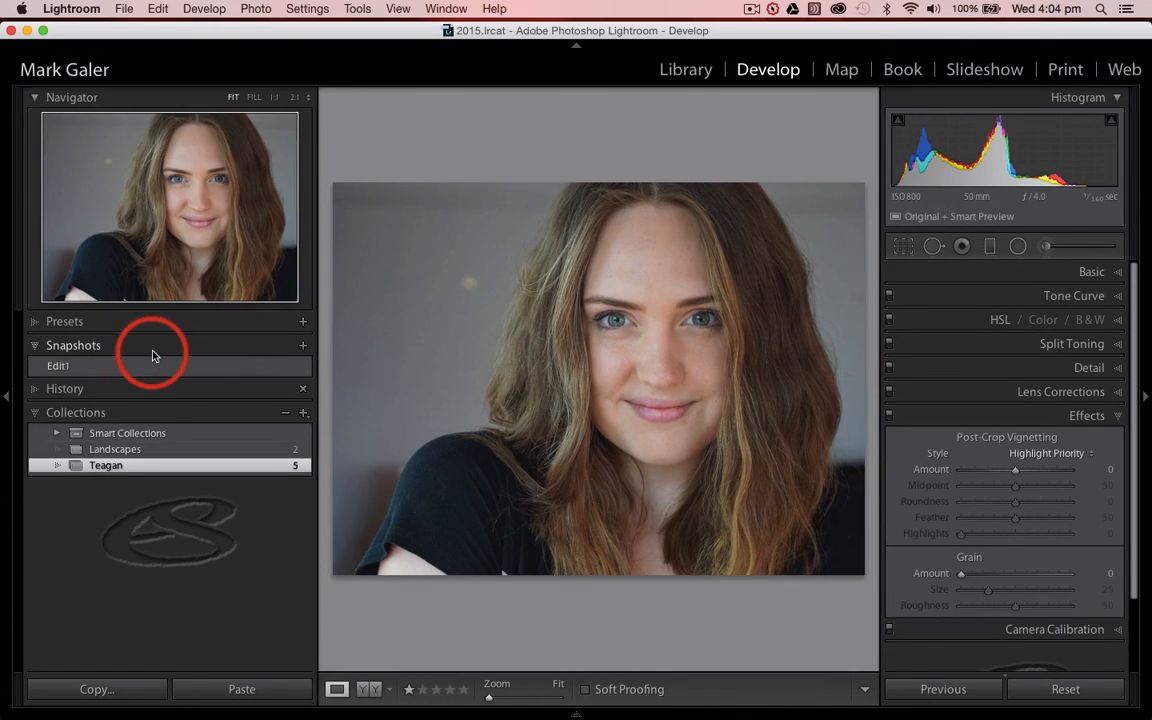
click(157, 348)
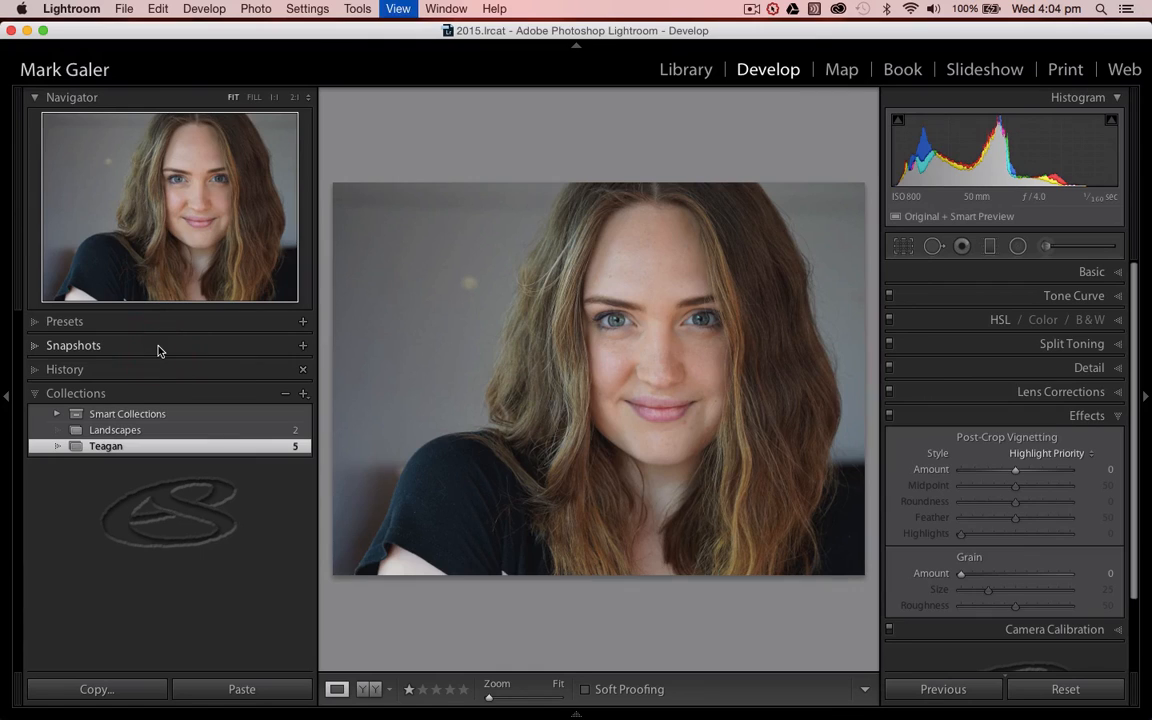
key(g)
click(175, 346)
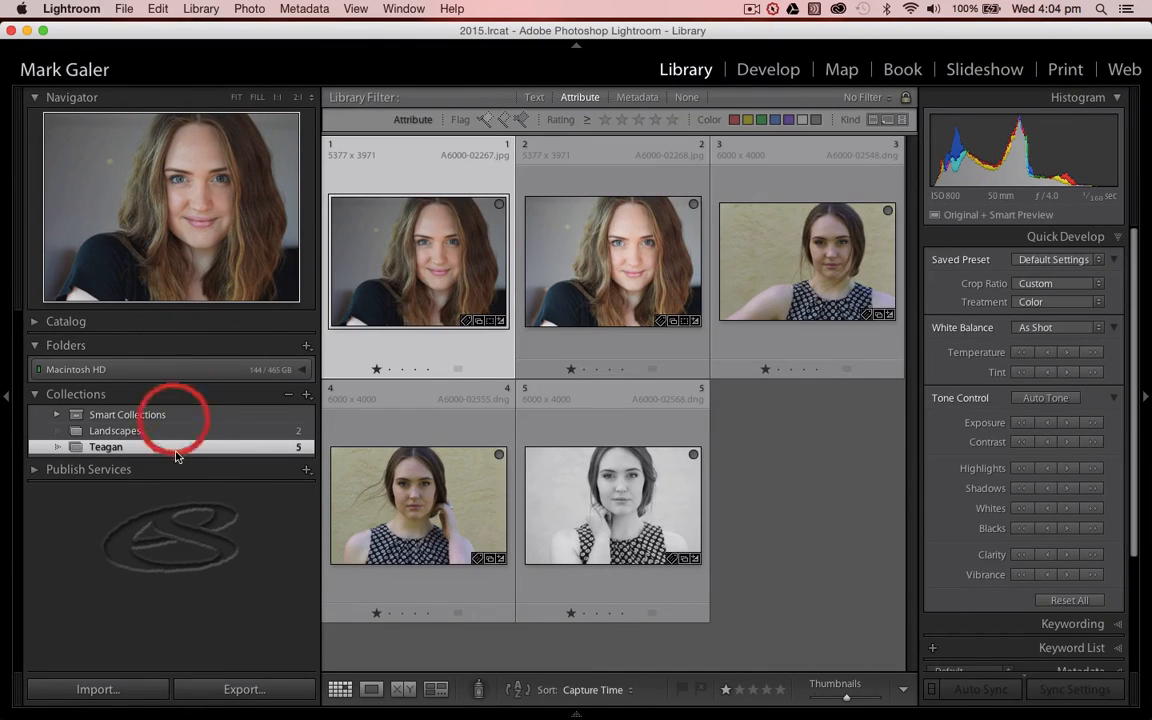
- Import changes from the external drive's Assignment 2.lrcat, replacing metadata, develop settings and negative files while preserving old settings as a virtual copy
key(alt)
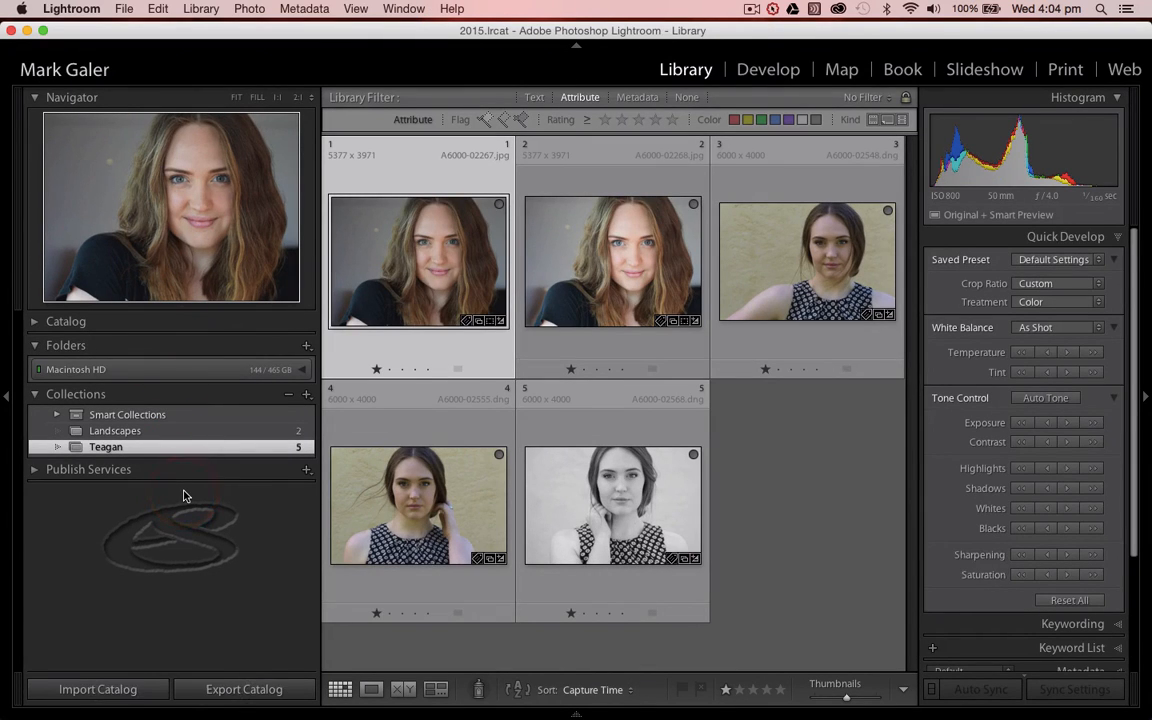
alt+click(111, 689)
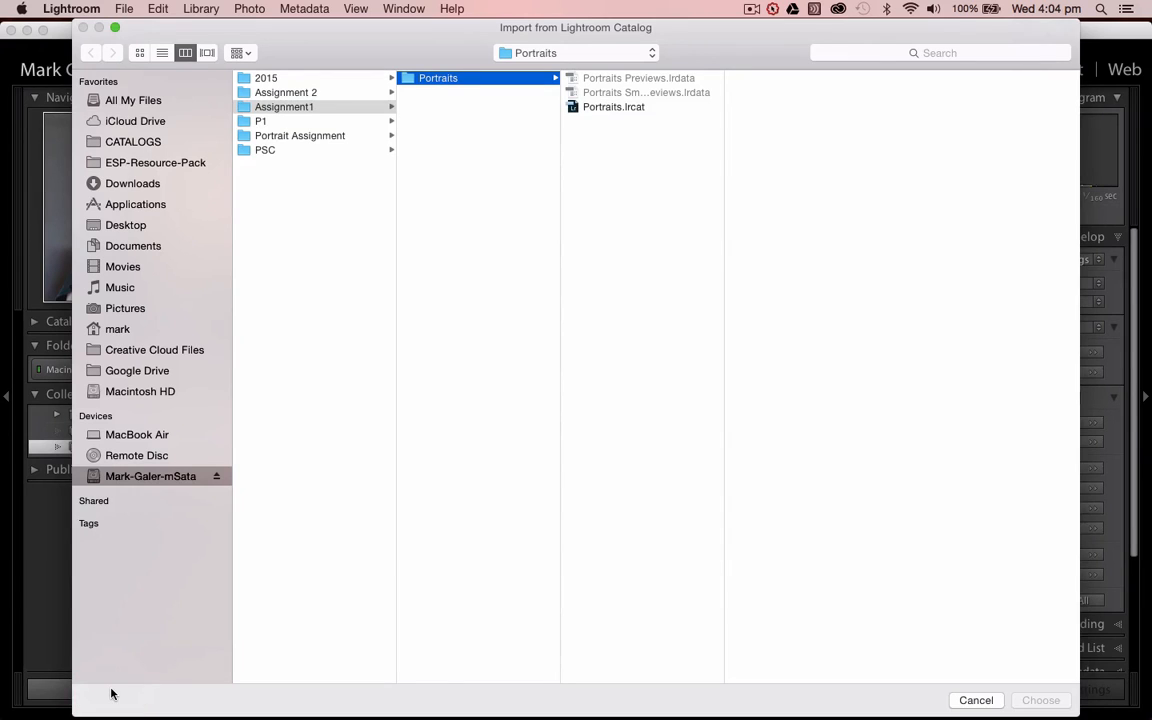
click(287, 92)
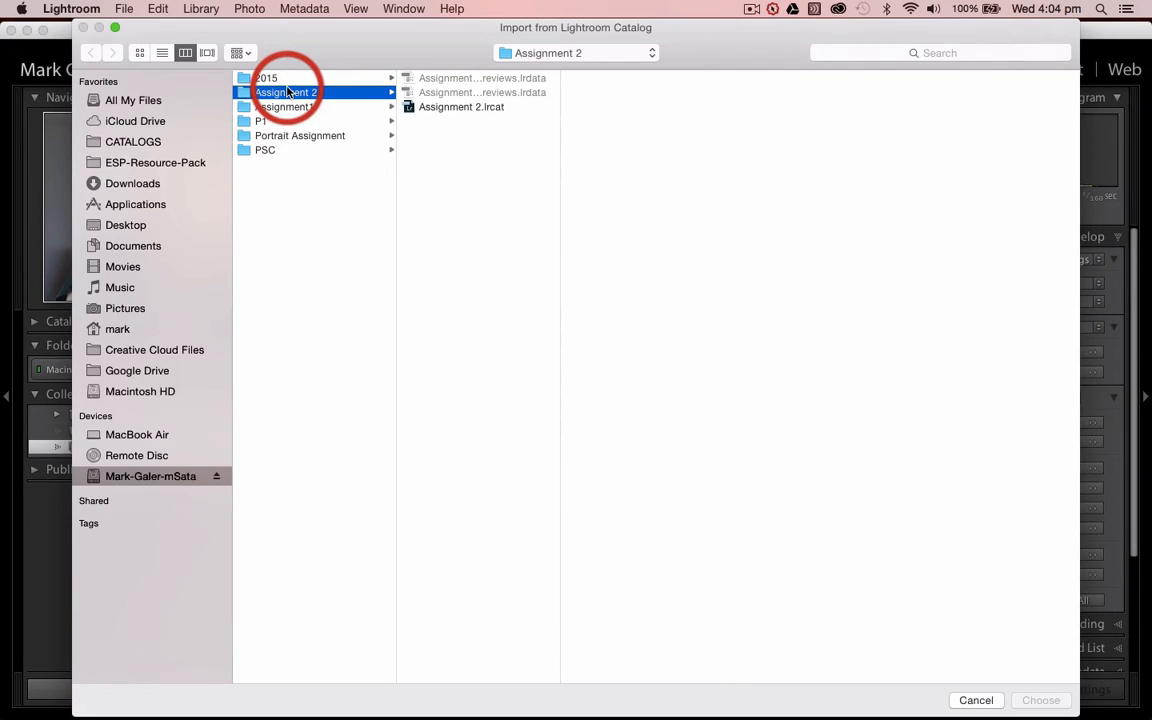
click(407, 110)
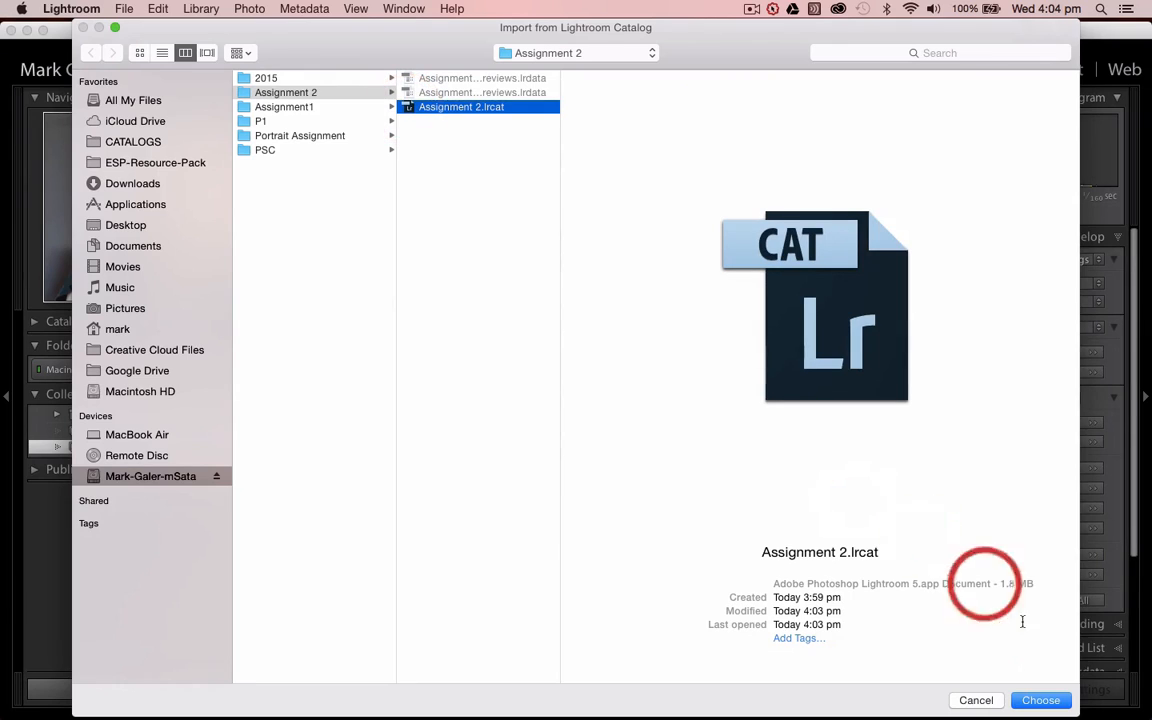
click(1042, 701)
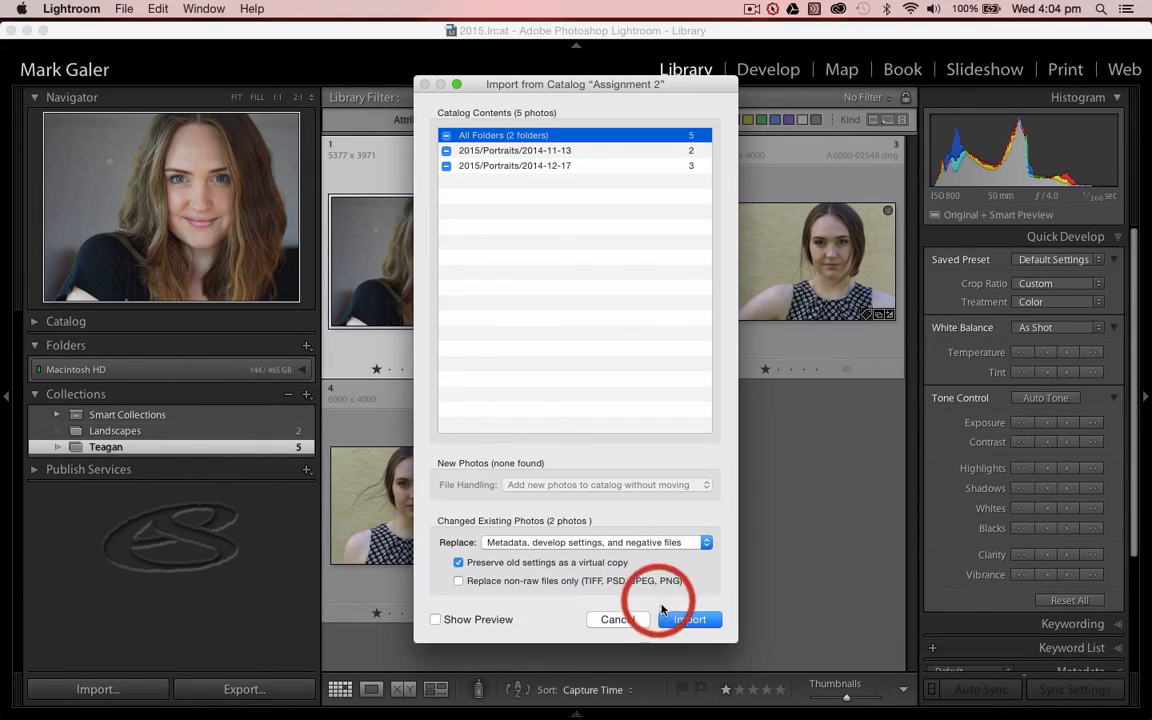
click(688, 620)
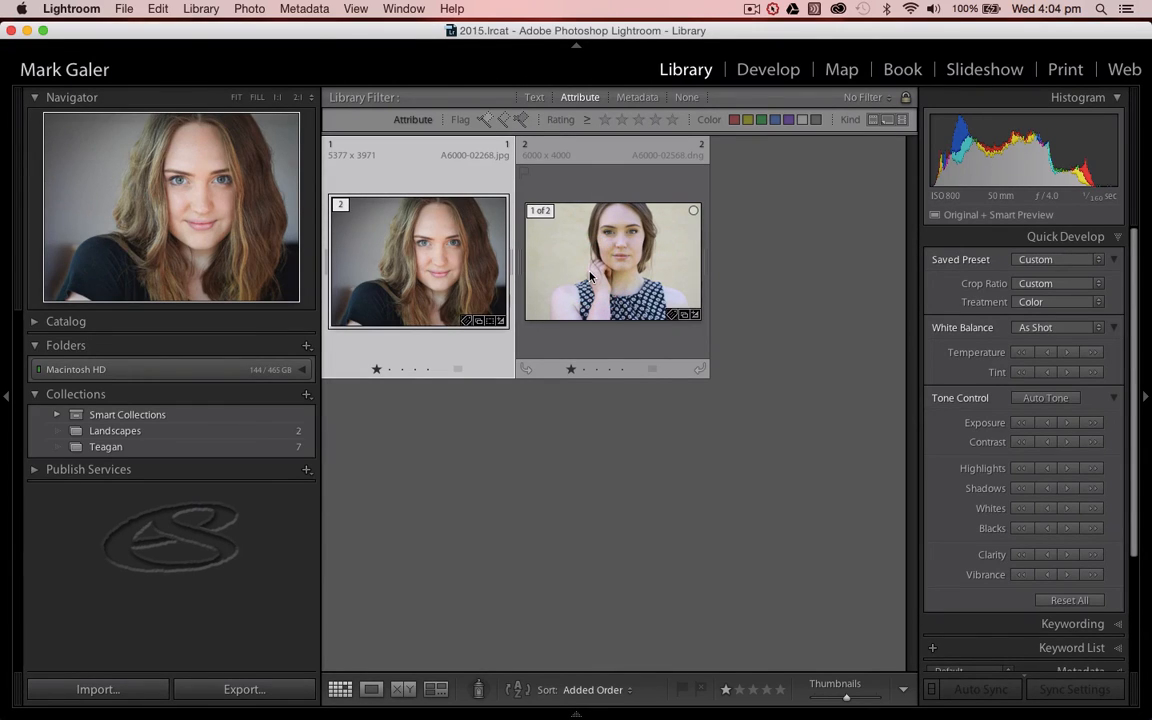
- Compare the imported edits with their virtual copies in the portrait collection, enlarging both versions of A6000-02268.jpg and the color A6000-02568.dng
click(193, 452)
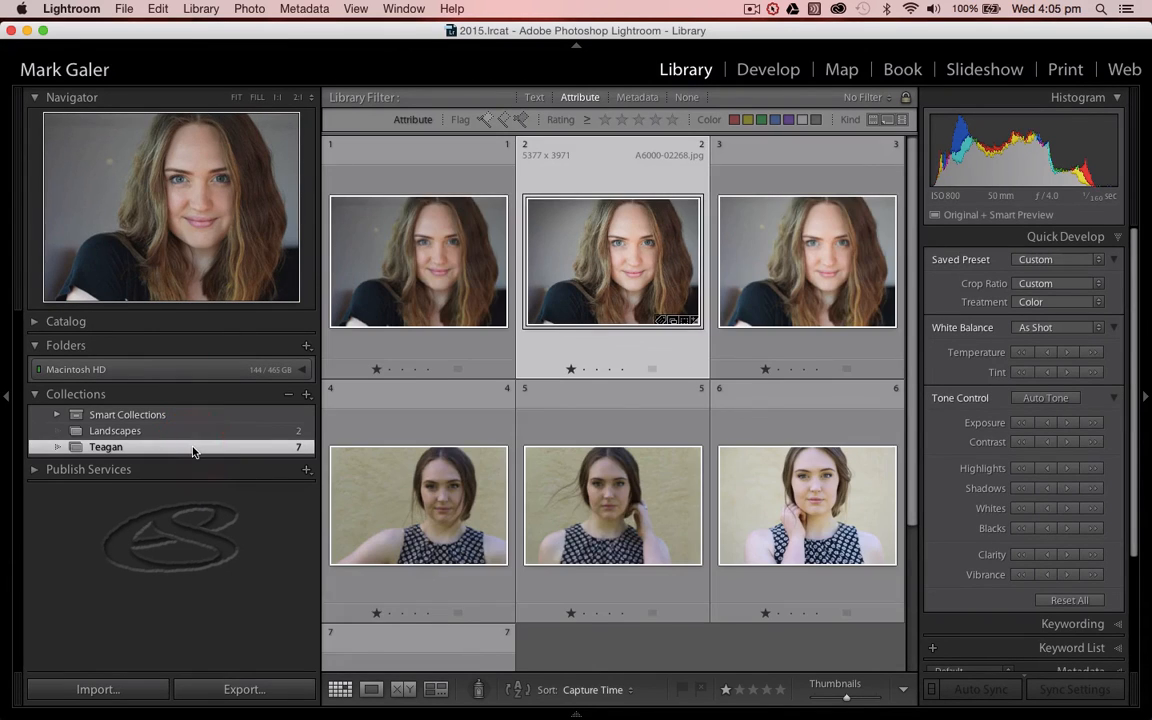
click(409, 370)
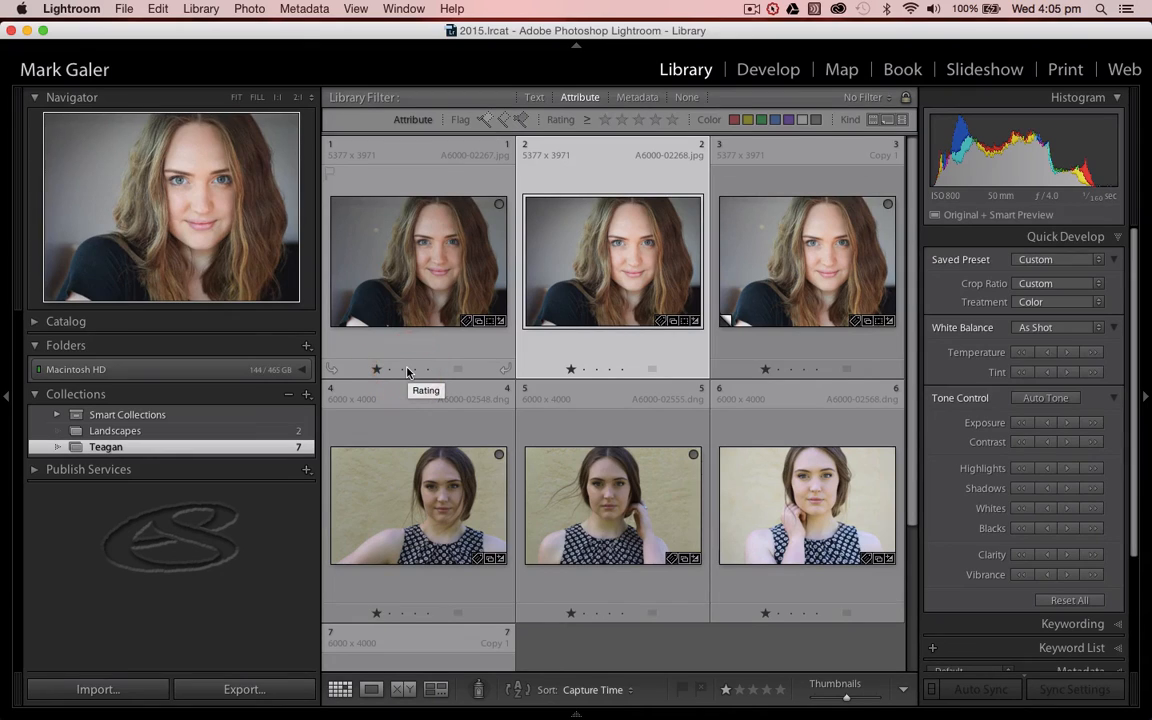
click(792, 265)
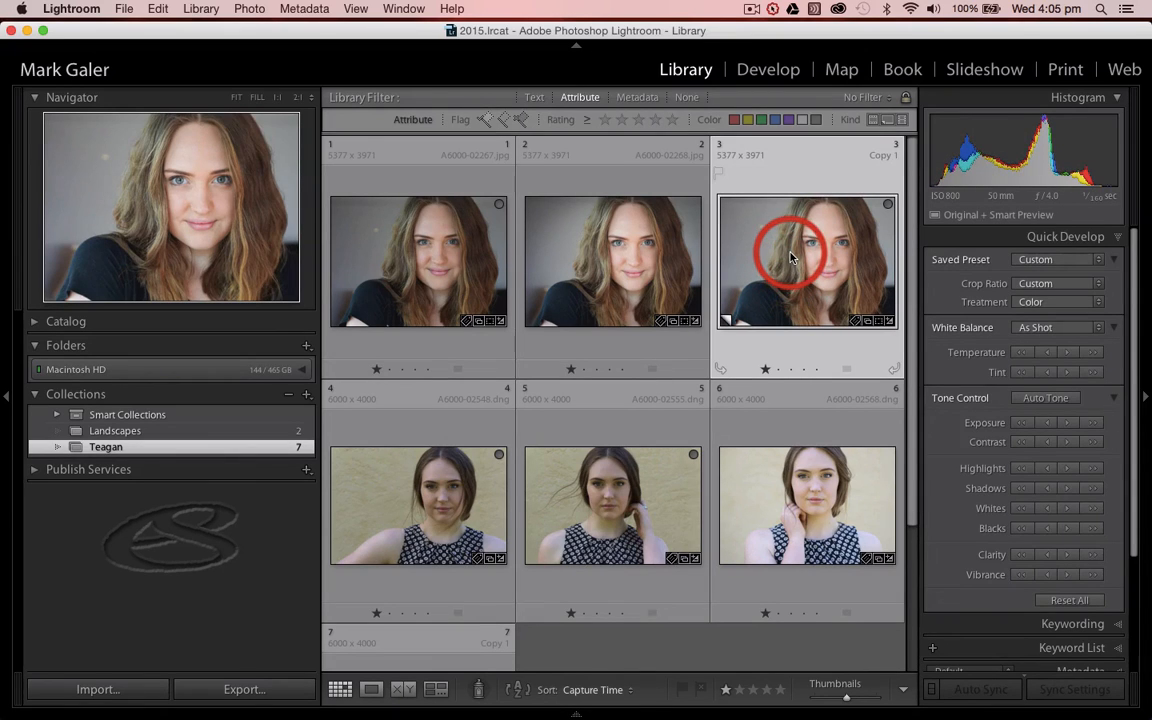
double_click(790, 257)
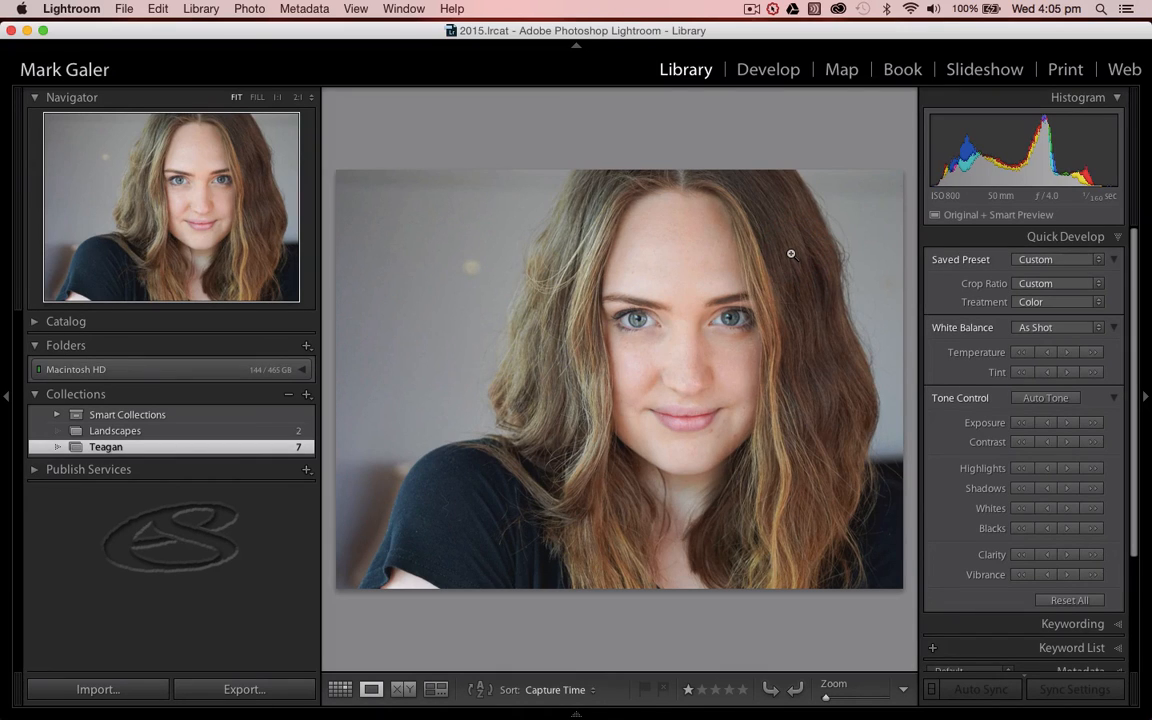
key(Right)
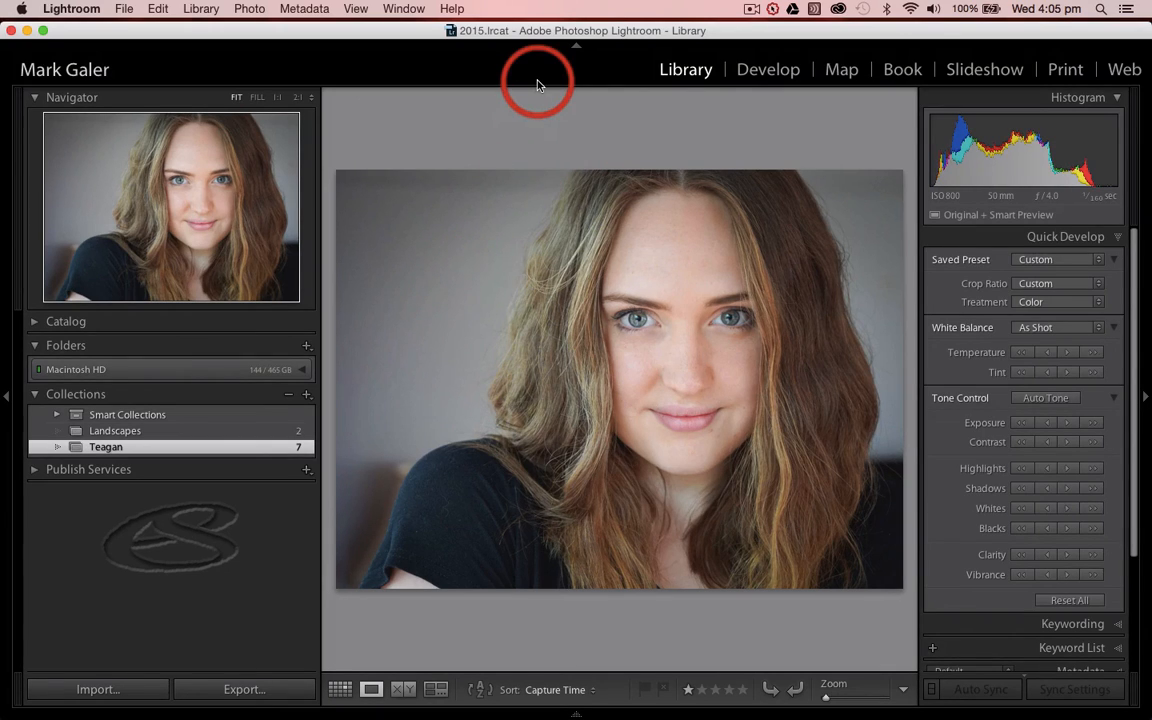
key(g)
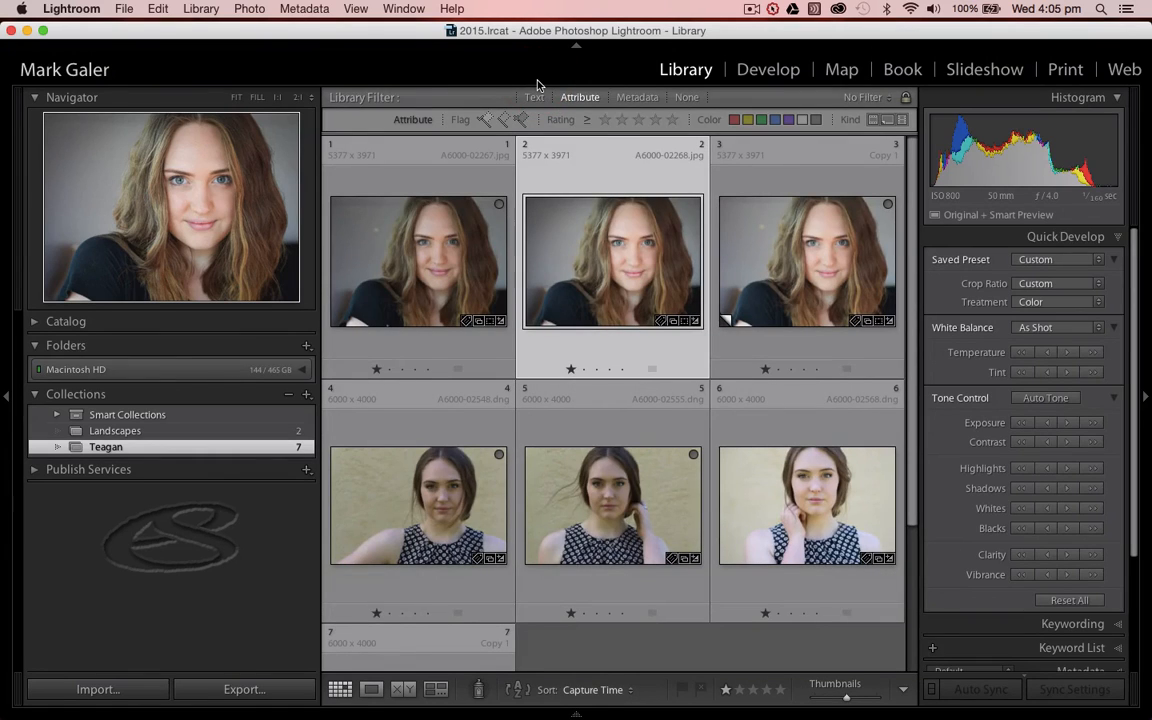
scroll(585, 370, down, 5)
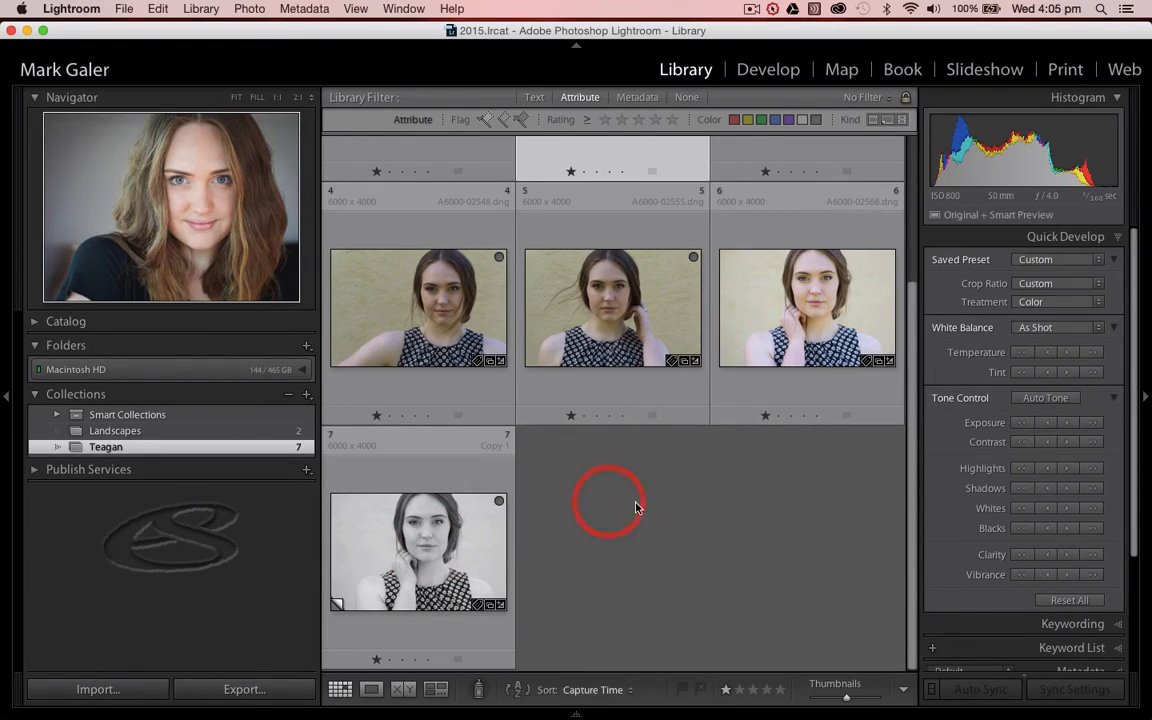
click(812, 328)
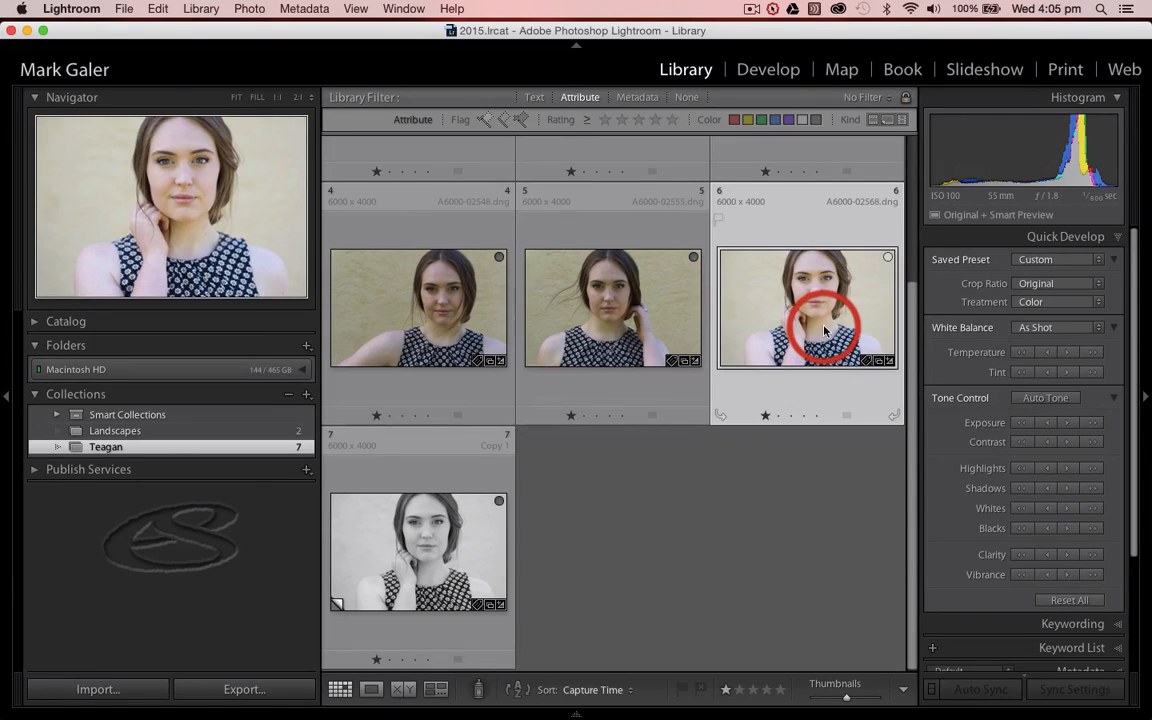
double_click(824, 330)
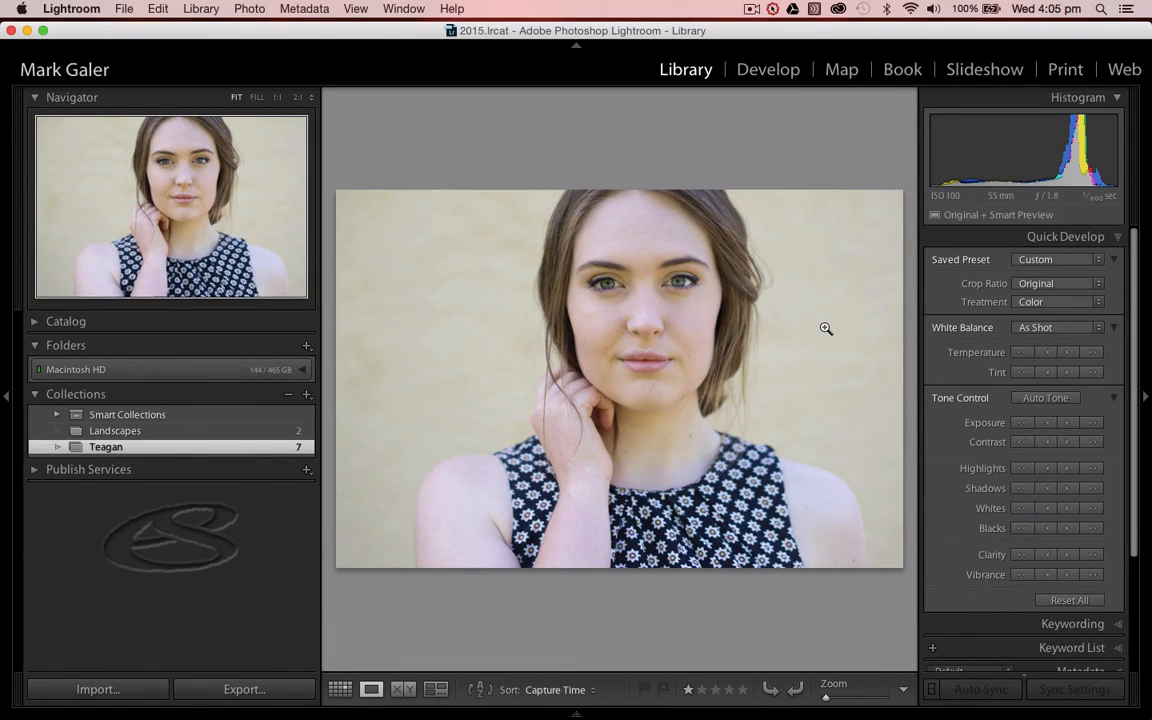
double_click(825, 328)
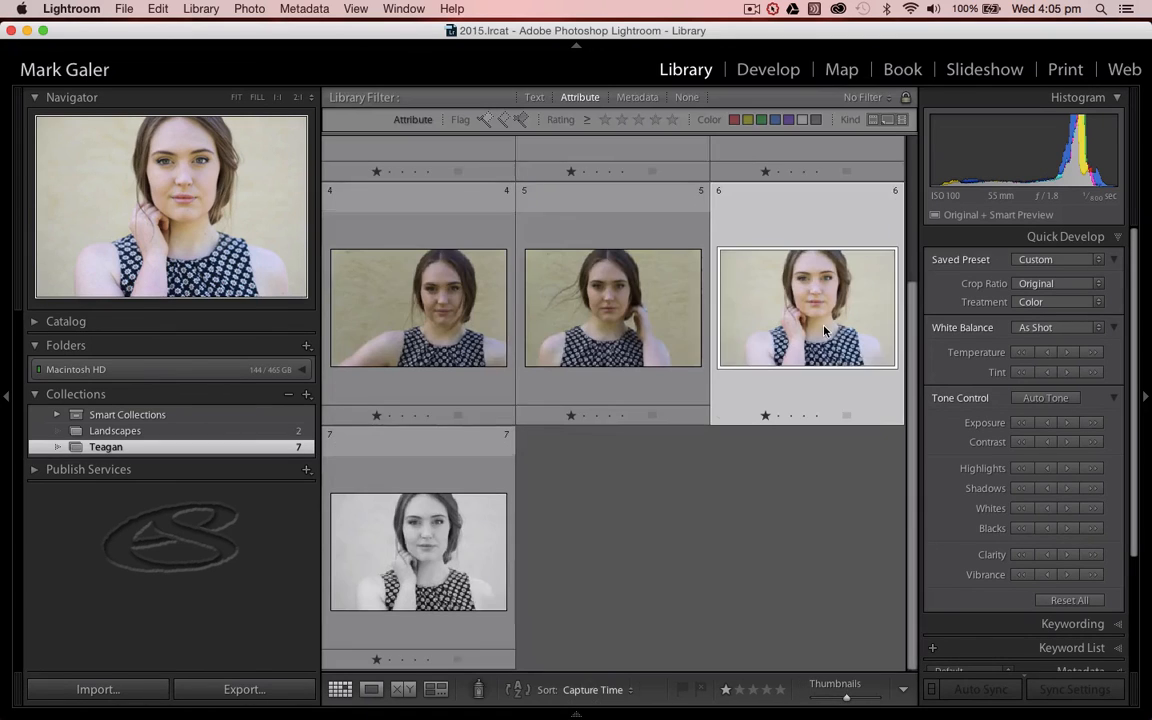
scroll(825, 330, up, 3)
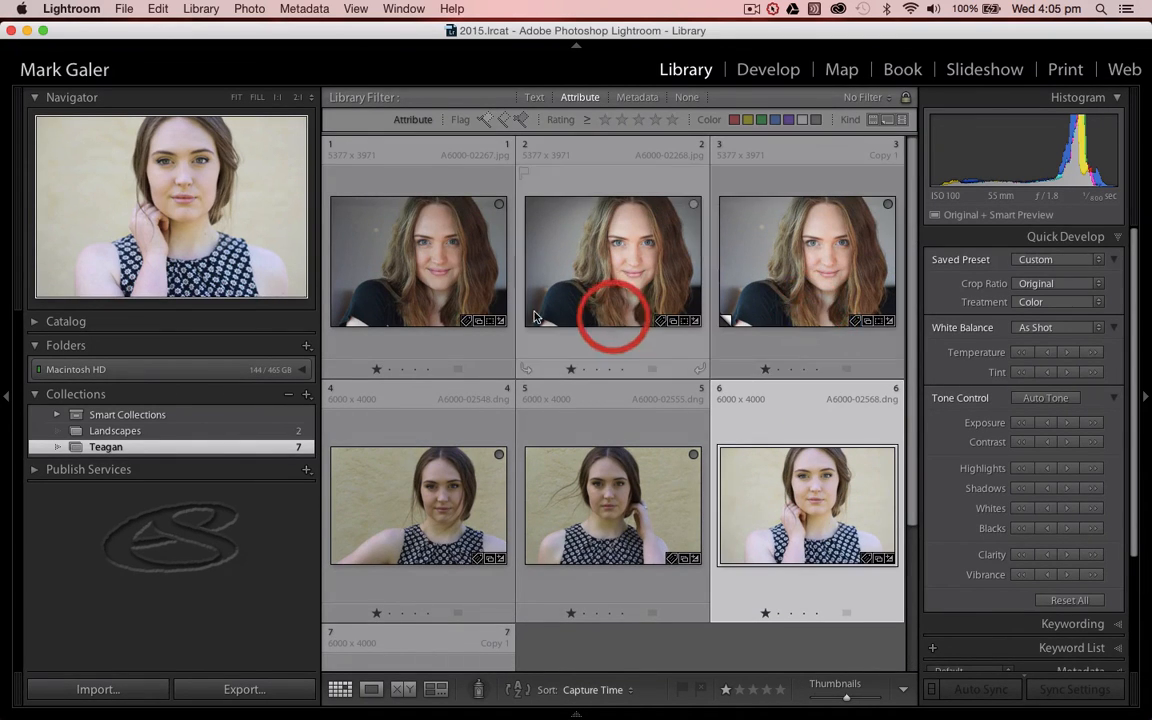
- Create a virtual copy of the sunlit wall photo A99-00284.dng in the Landscapes collection
click(218, 432)
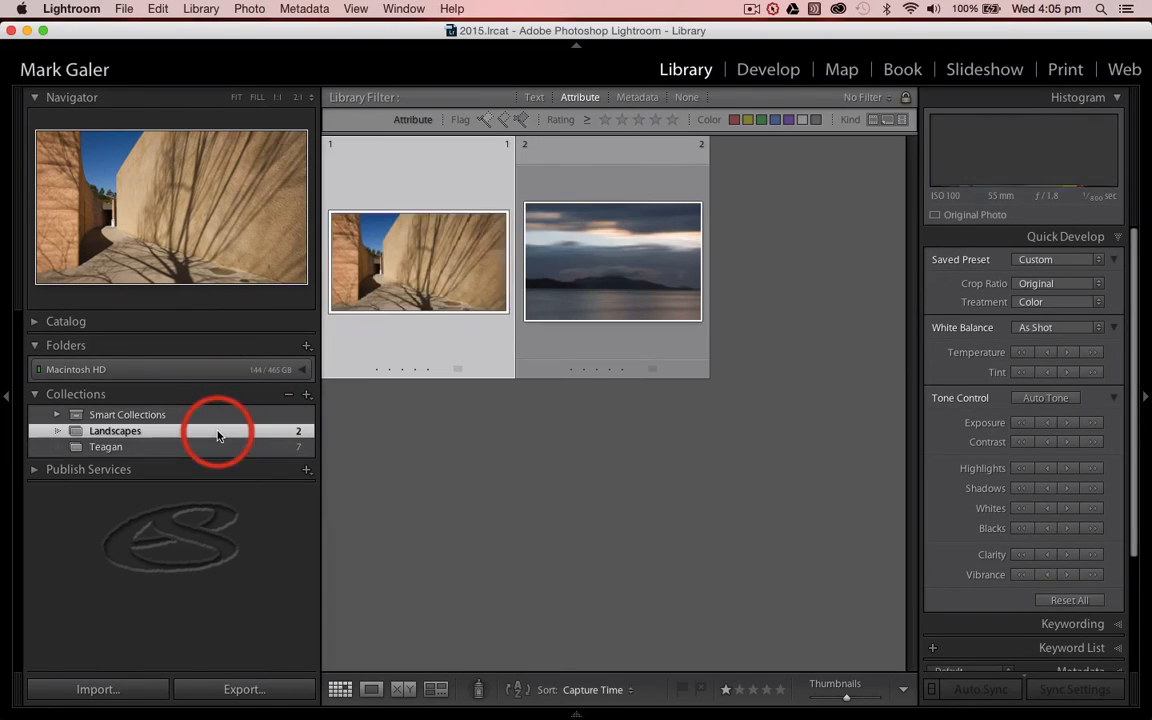
right_click(432, 247)
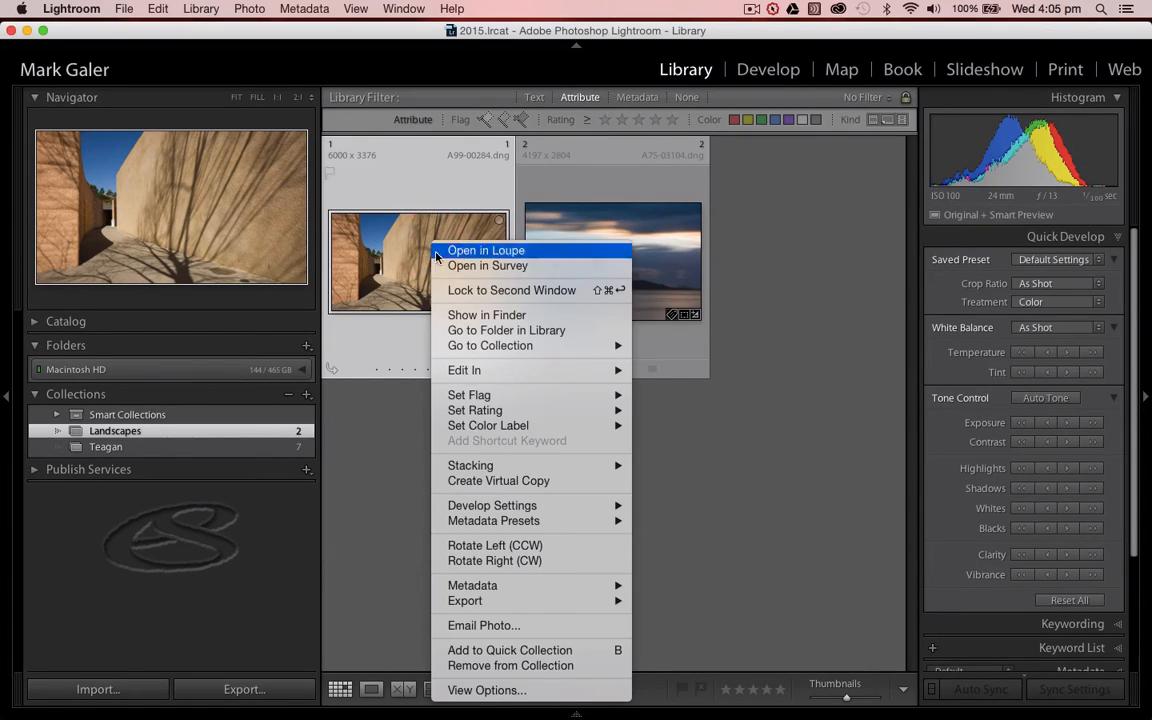
click(473, 483)
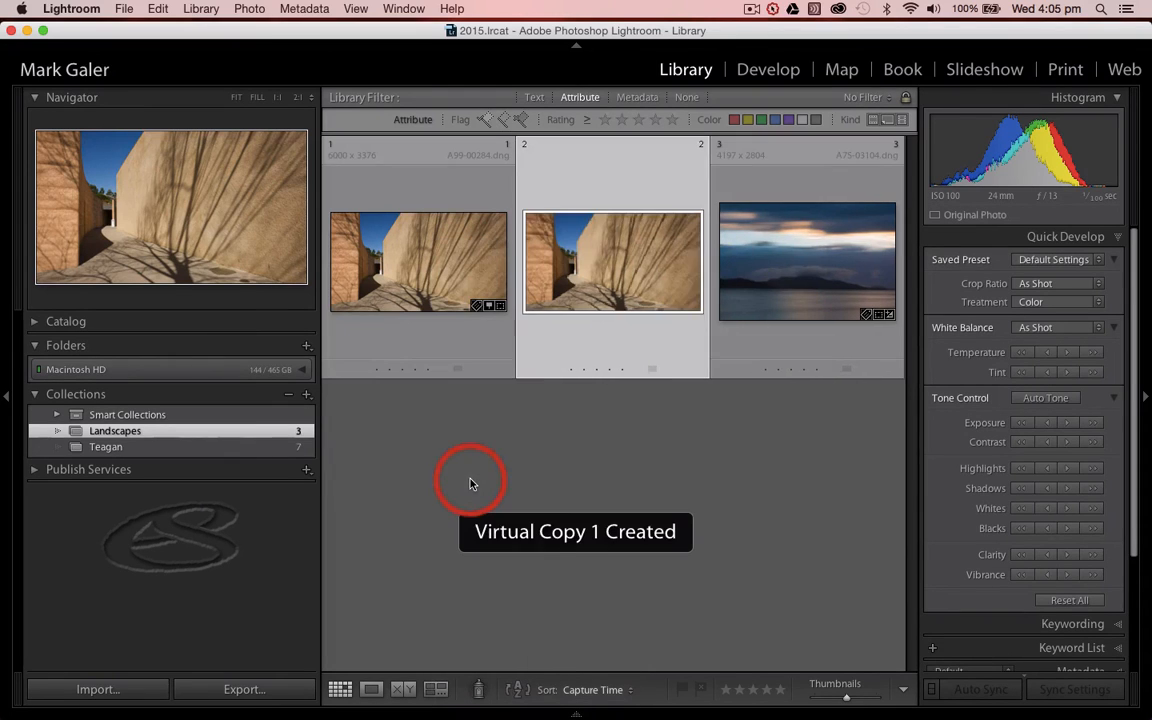
- Convert the wall photo's virtual copy to Black & White and raise its contrast by three large Quick Develop increments
double_click(607, 275)
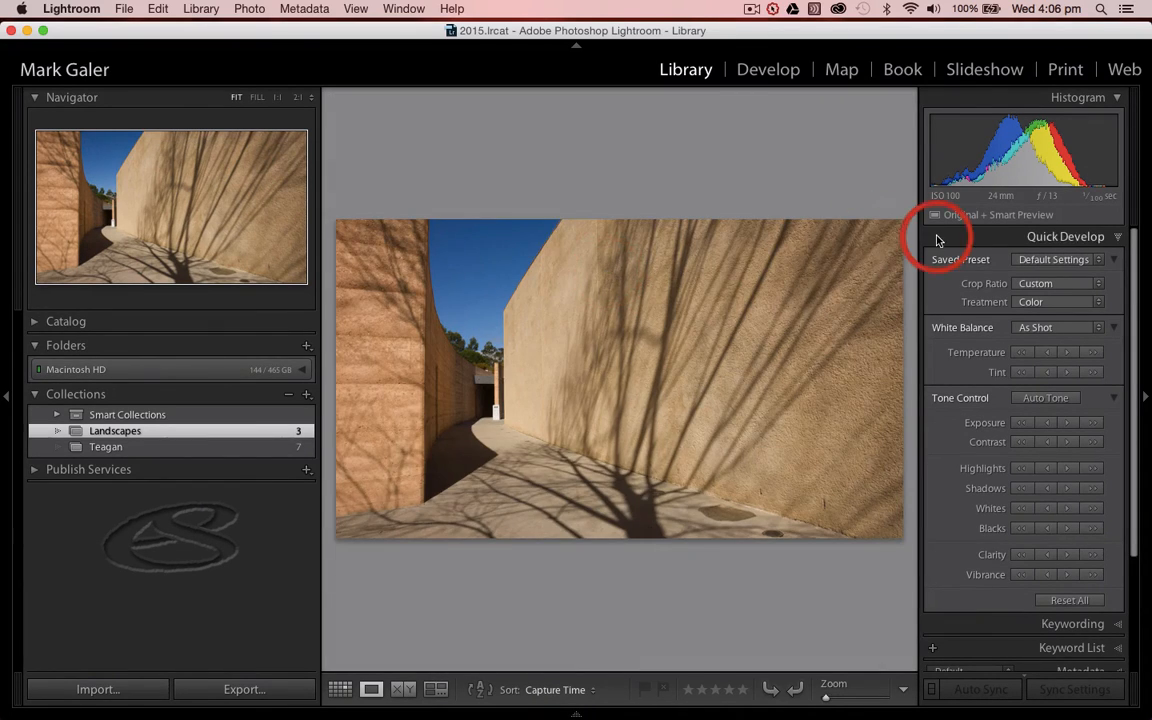
click(1097, 303)
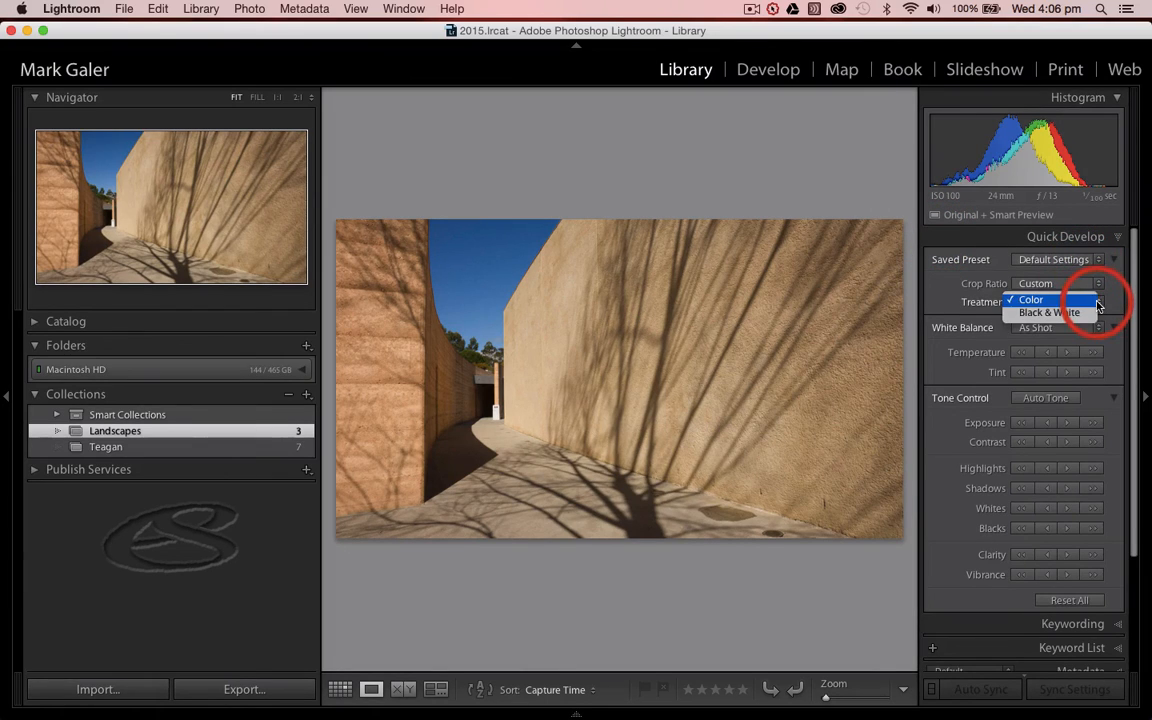
click(1089, 314)
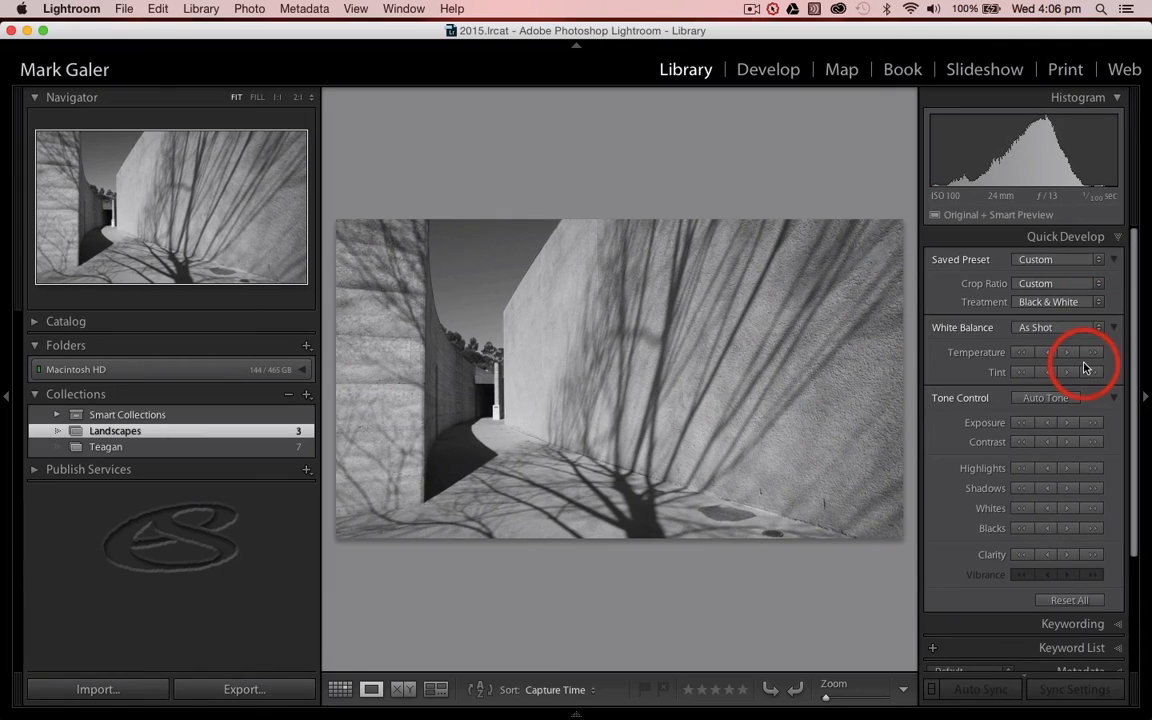
click(1094, 442)
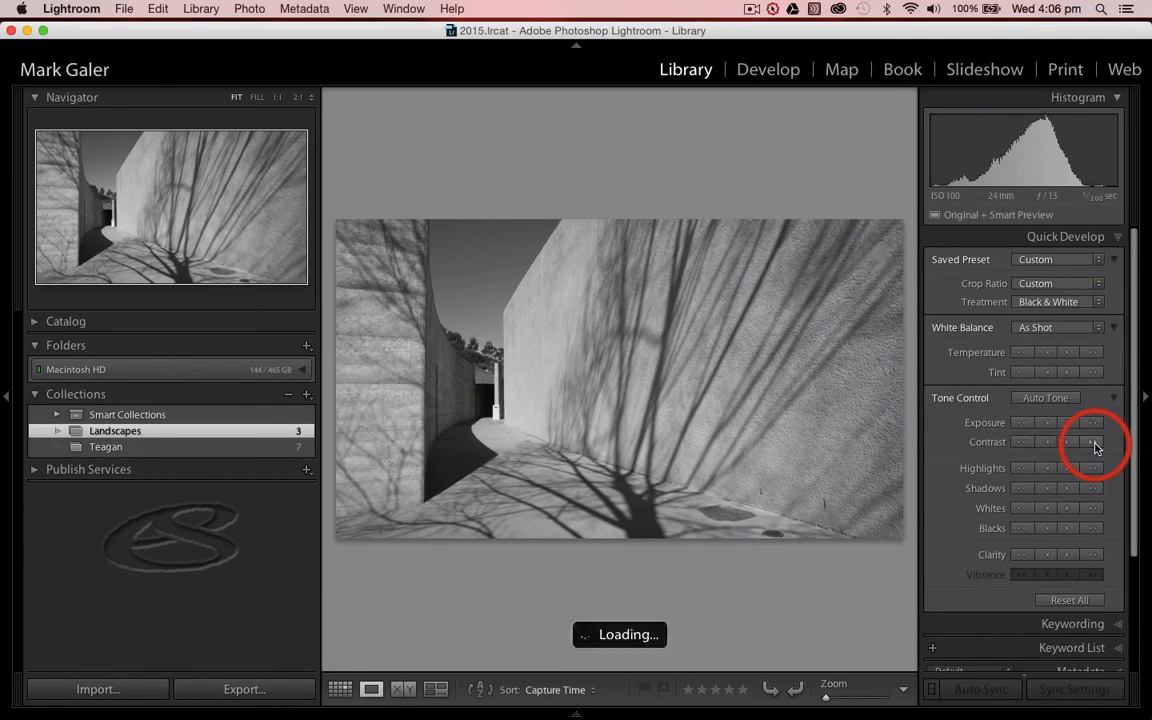
click(1094, 442)
click(1094, 442)
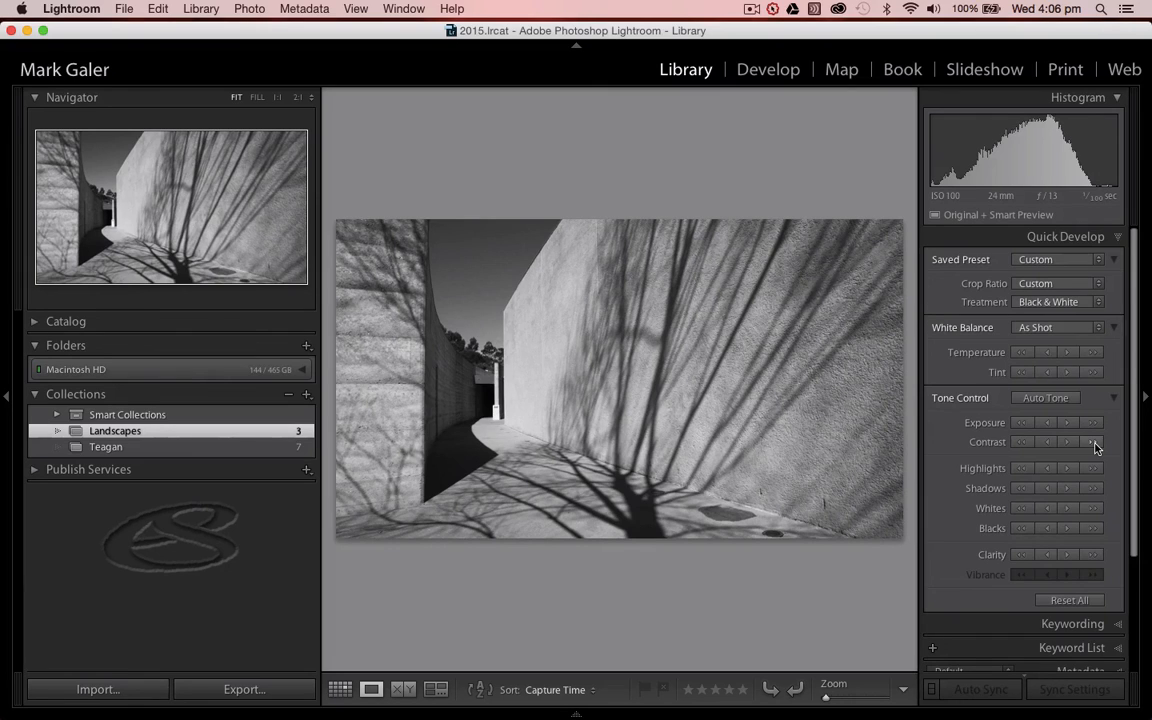
key(g)
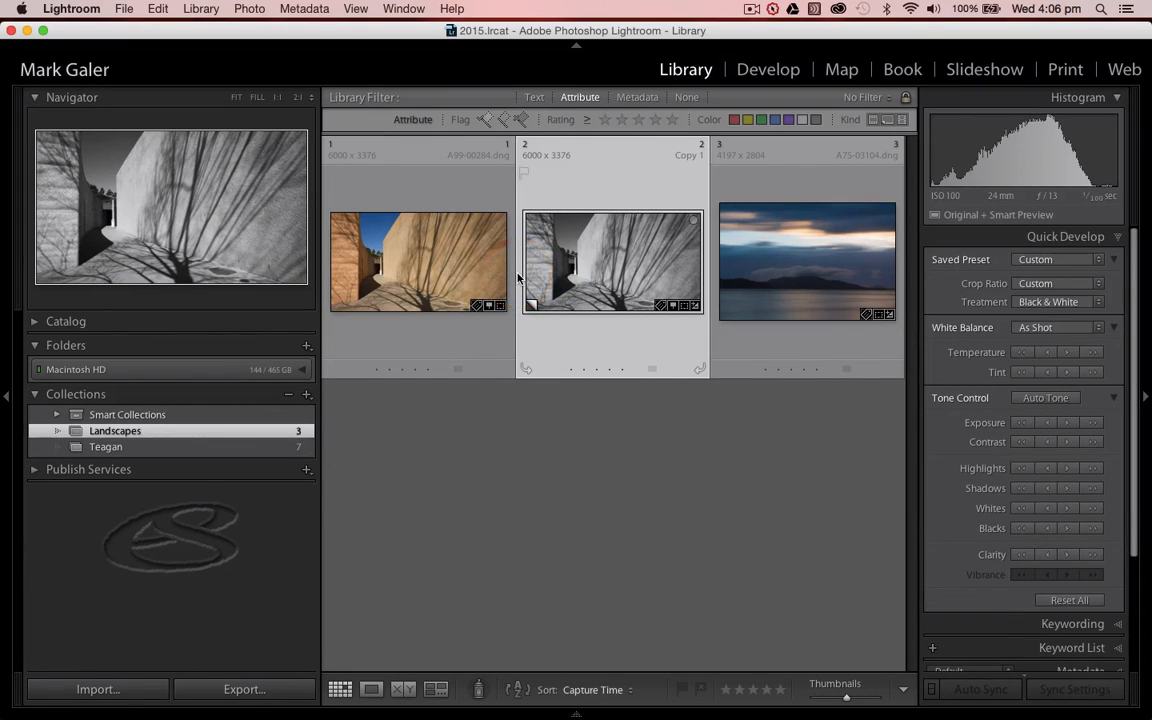
- Compare the black-and-white copy with the color original A99-00284.dng in an enlarged side-by-side view and rate the copy one star
super+click(445, 268)
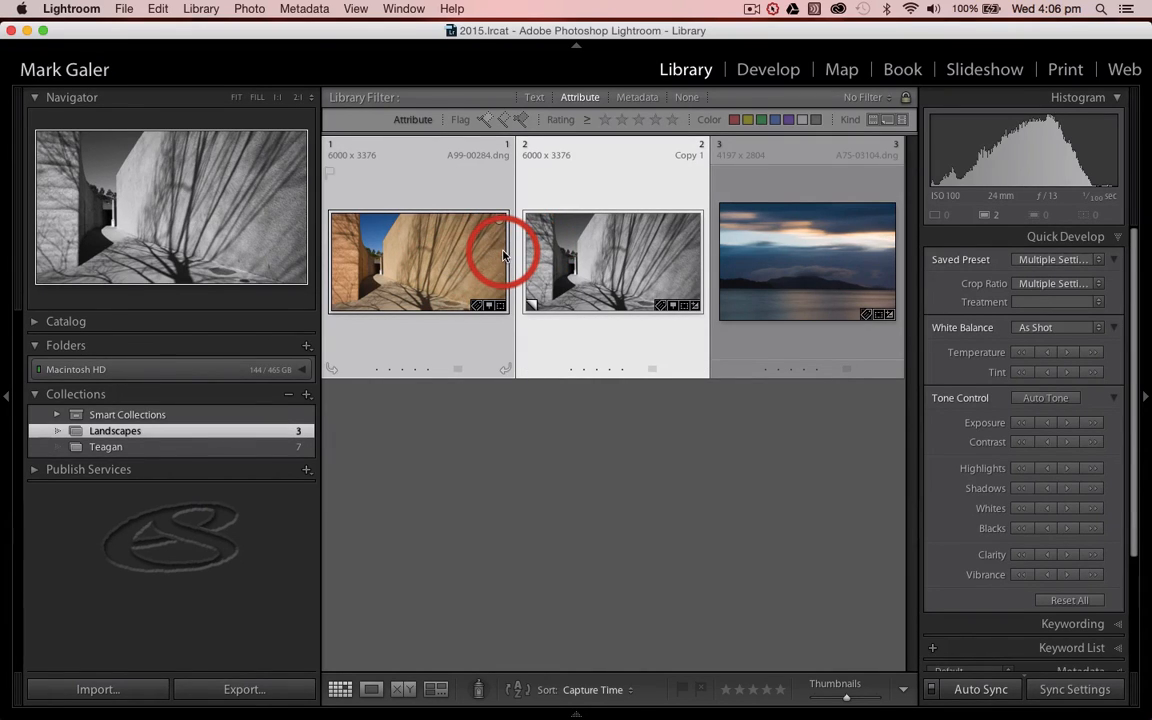
click(403, 688)
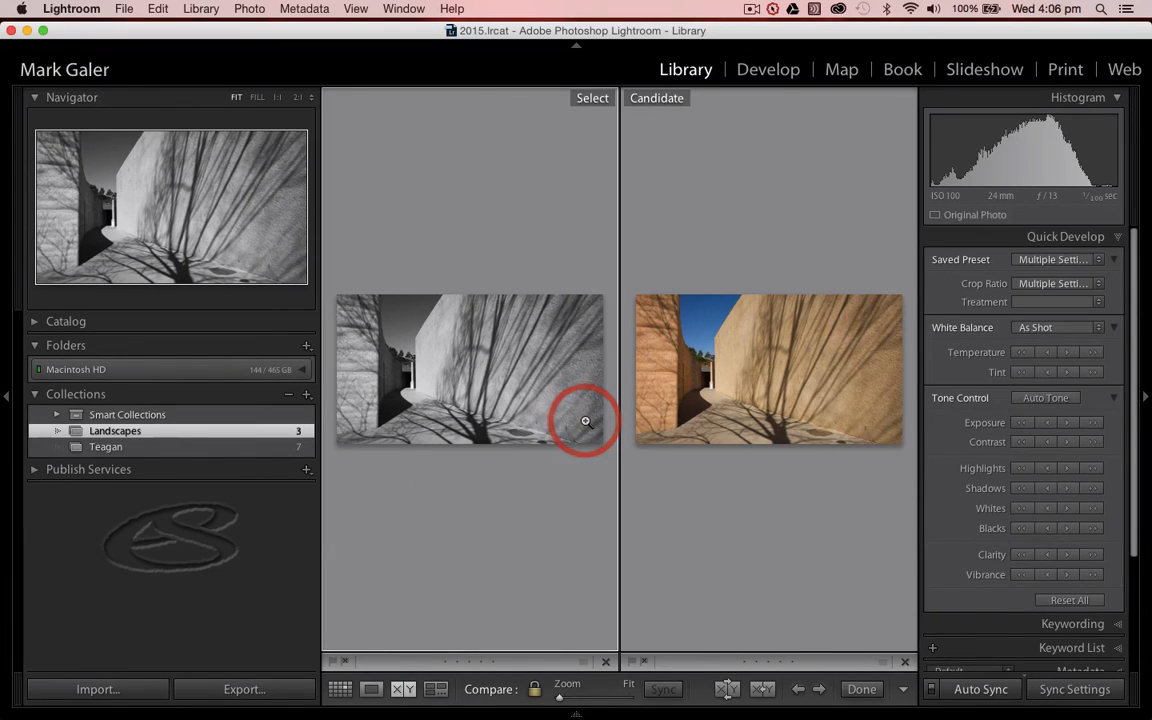
key(Tab)
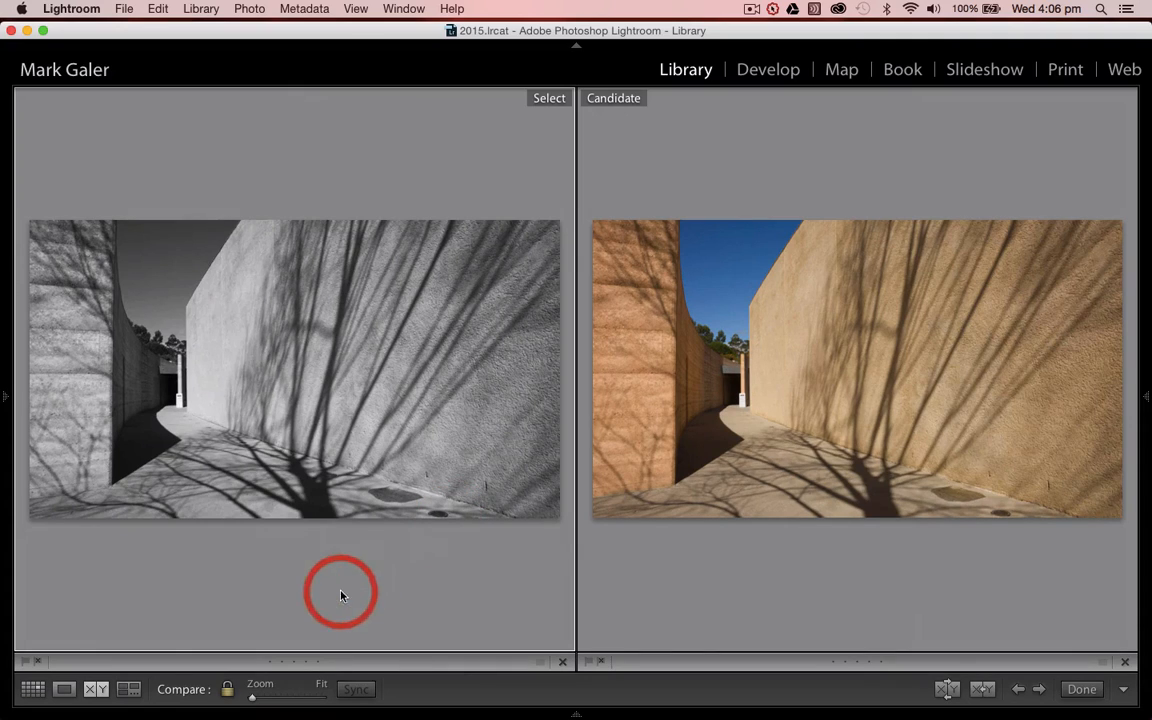
click(269, 662)
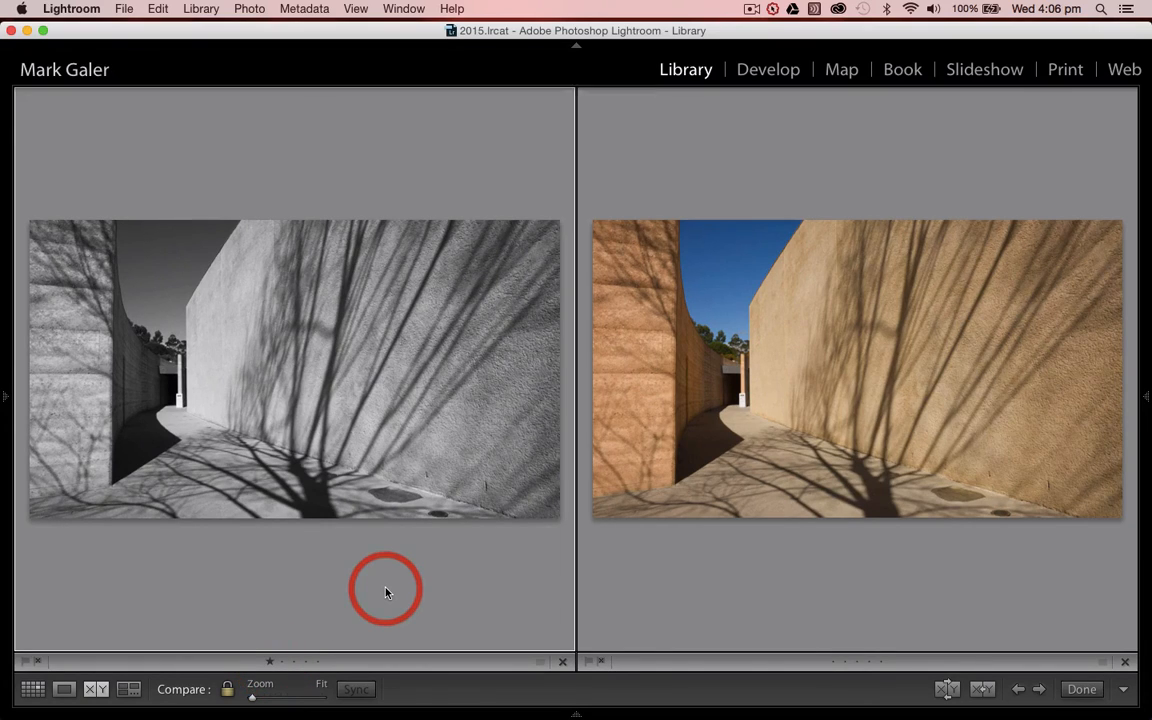
- Return to the Library grid with all photos deselected and restore the hidden side panels
key(g)
key(super+d)
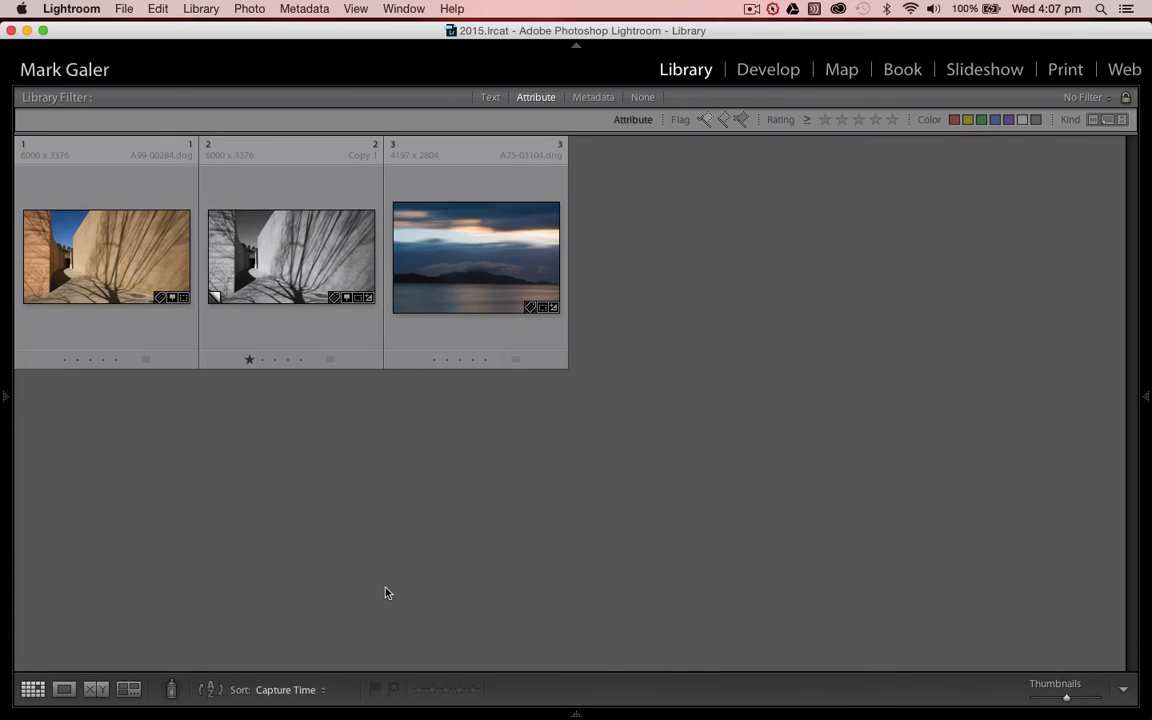
key(Tab)
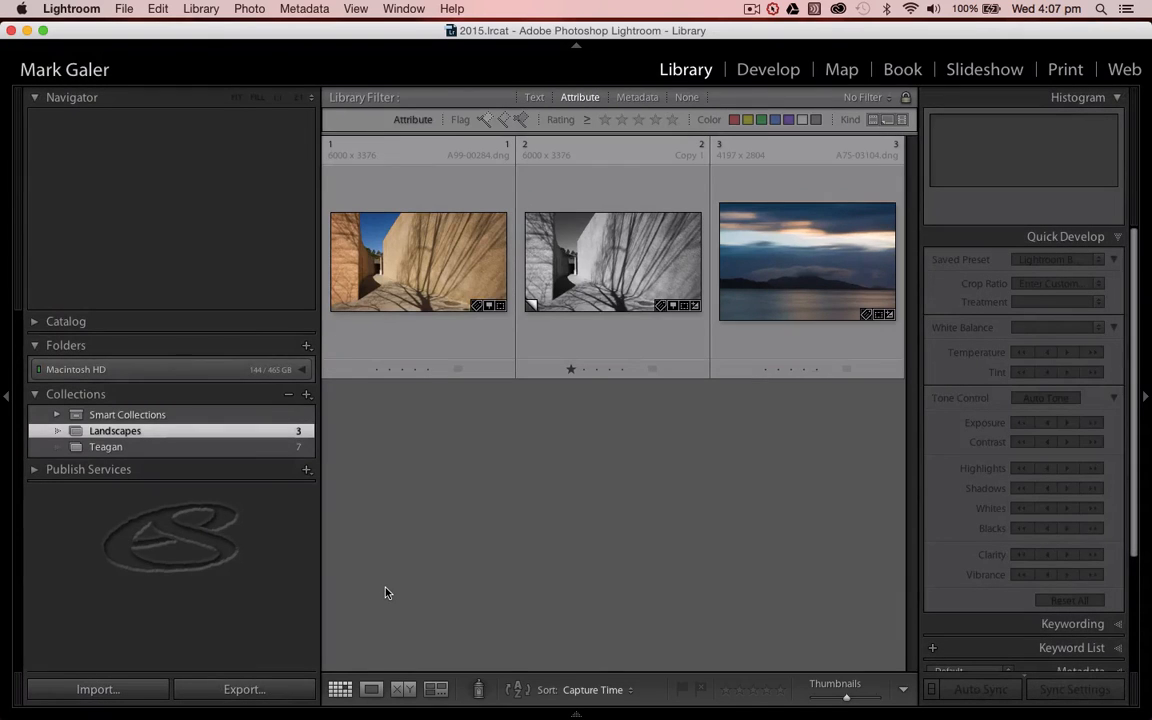